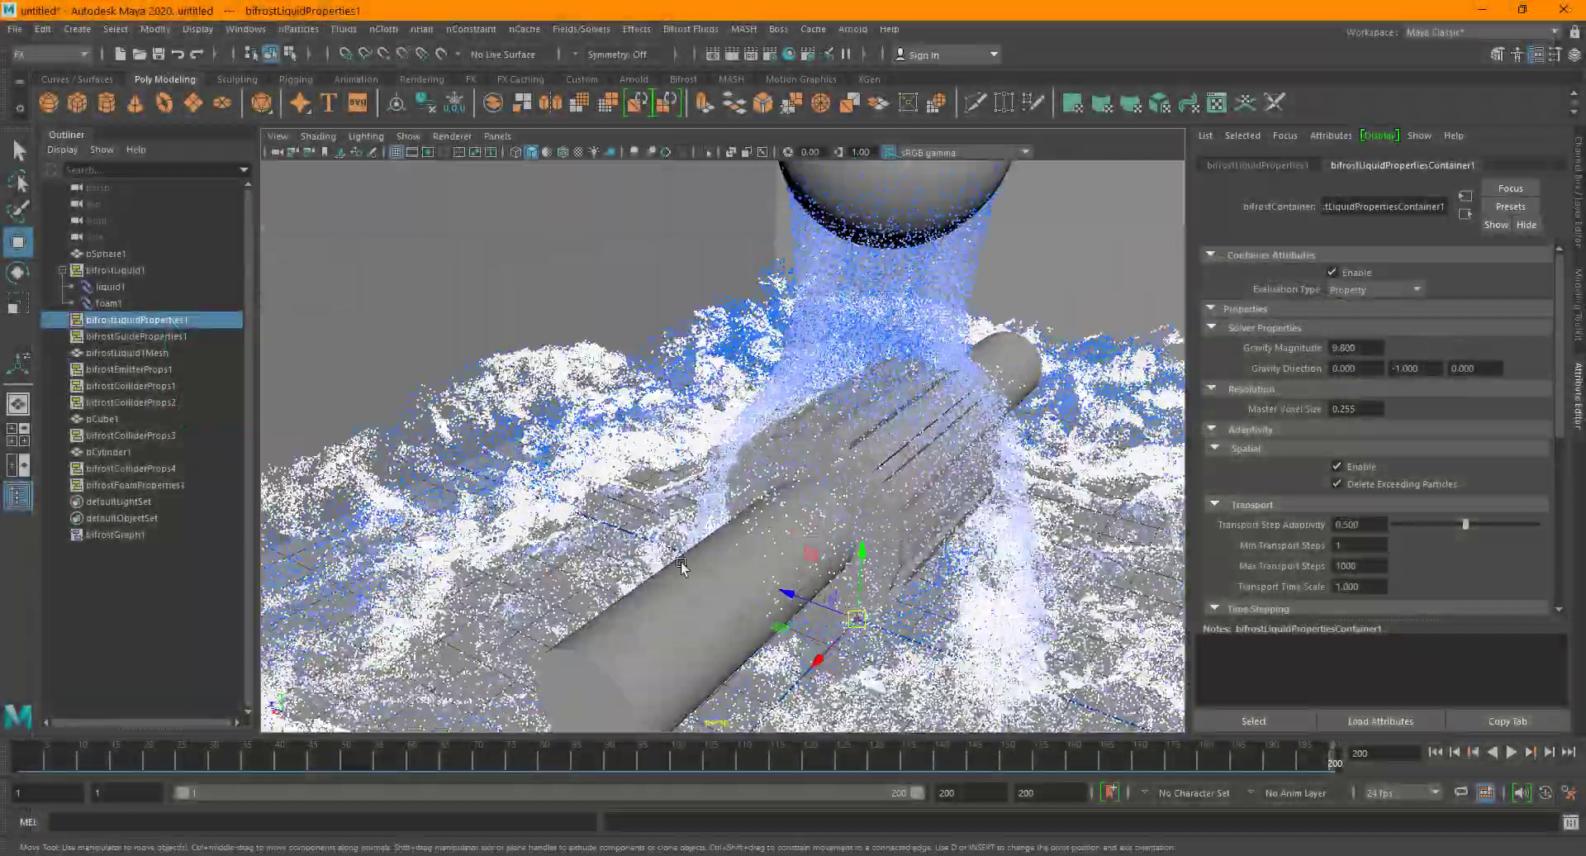
{"action": "left_click_drag", "start_coordinate": [681, 565], "coordinate": [711, 463], "text": "alt"}
{"action": "scroll", "coordinate": [1374, 462], "scroll_direction": "down", "scroll_amount": 2}
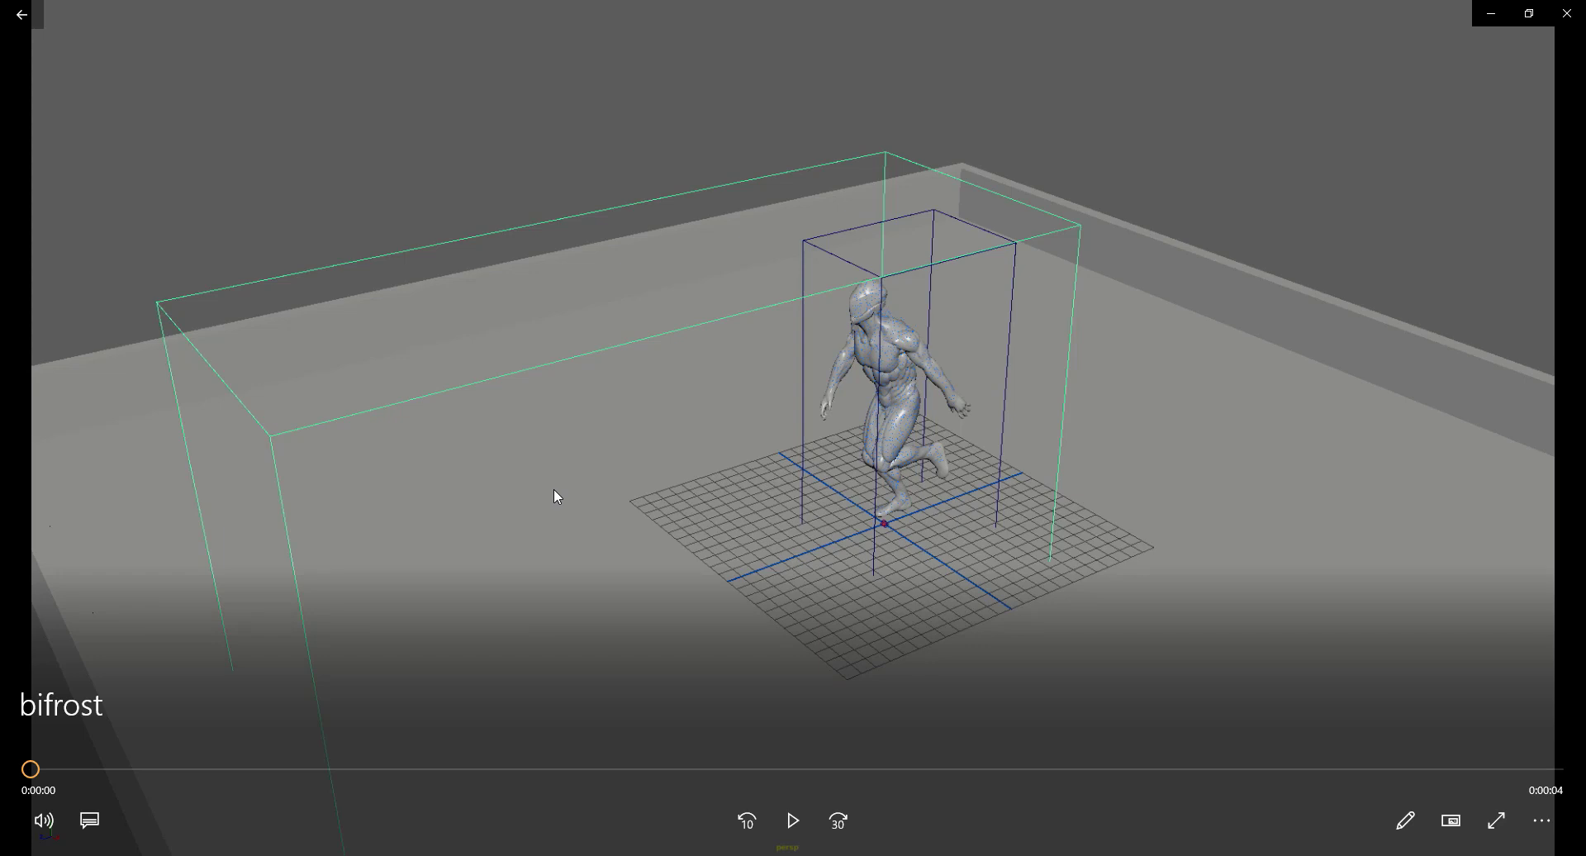
Play the bifrost example video in the media player, pausing partway, and close the player.
{"action": "key", "text": "Right"}
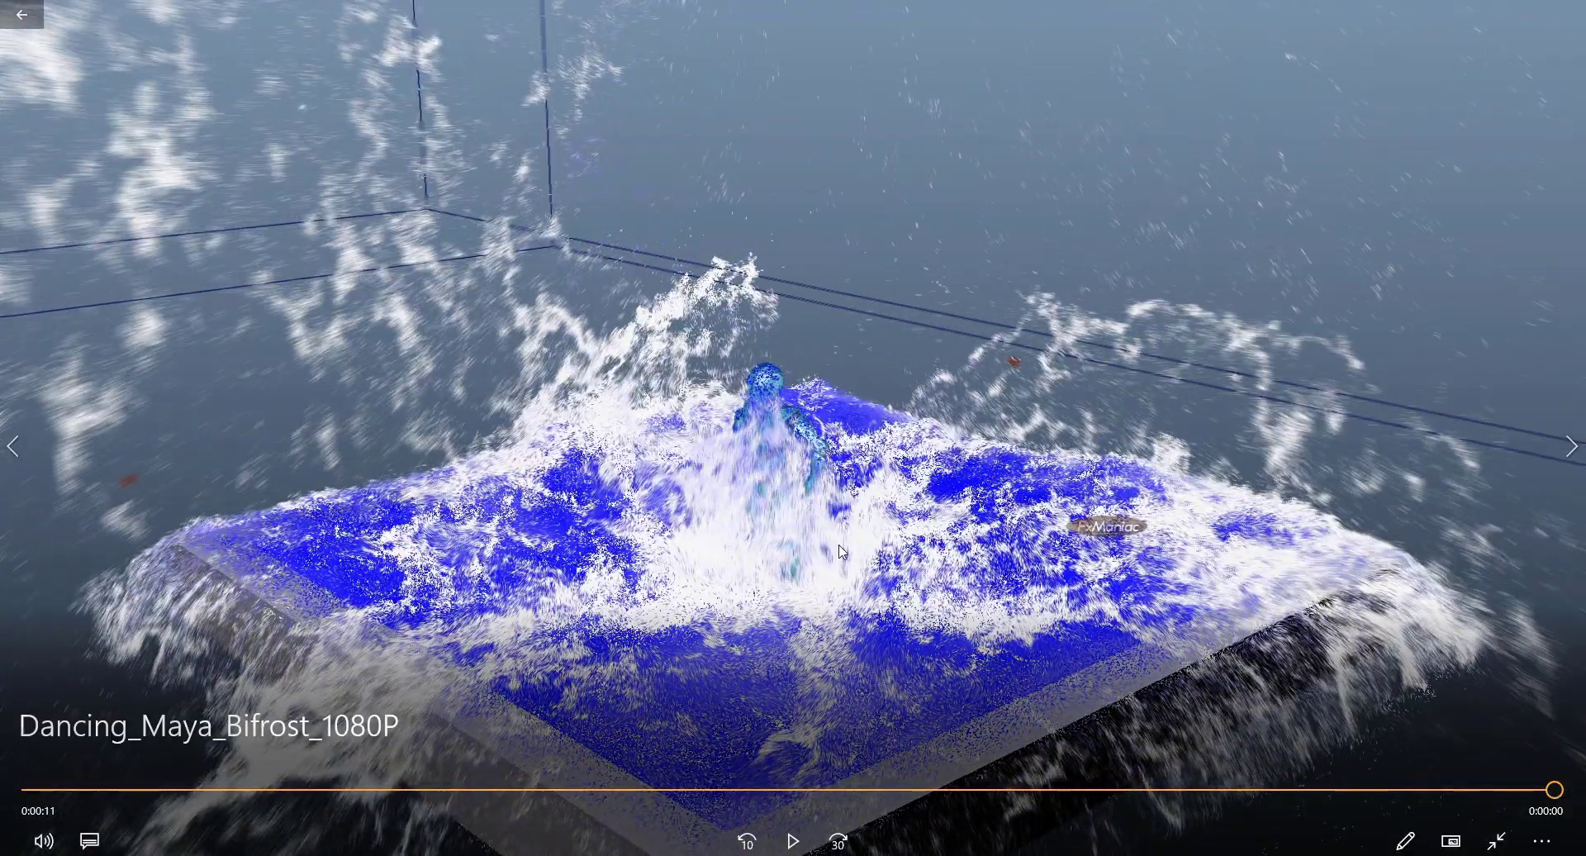
{"action": "key", "text": "Right"}
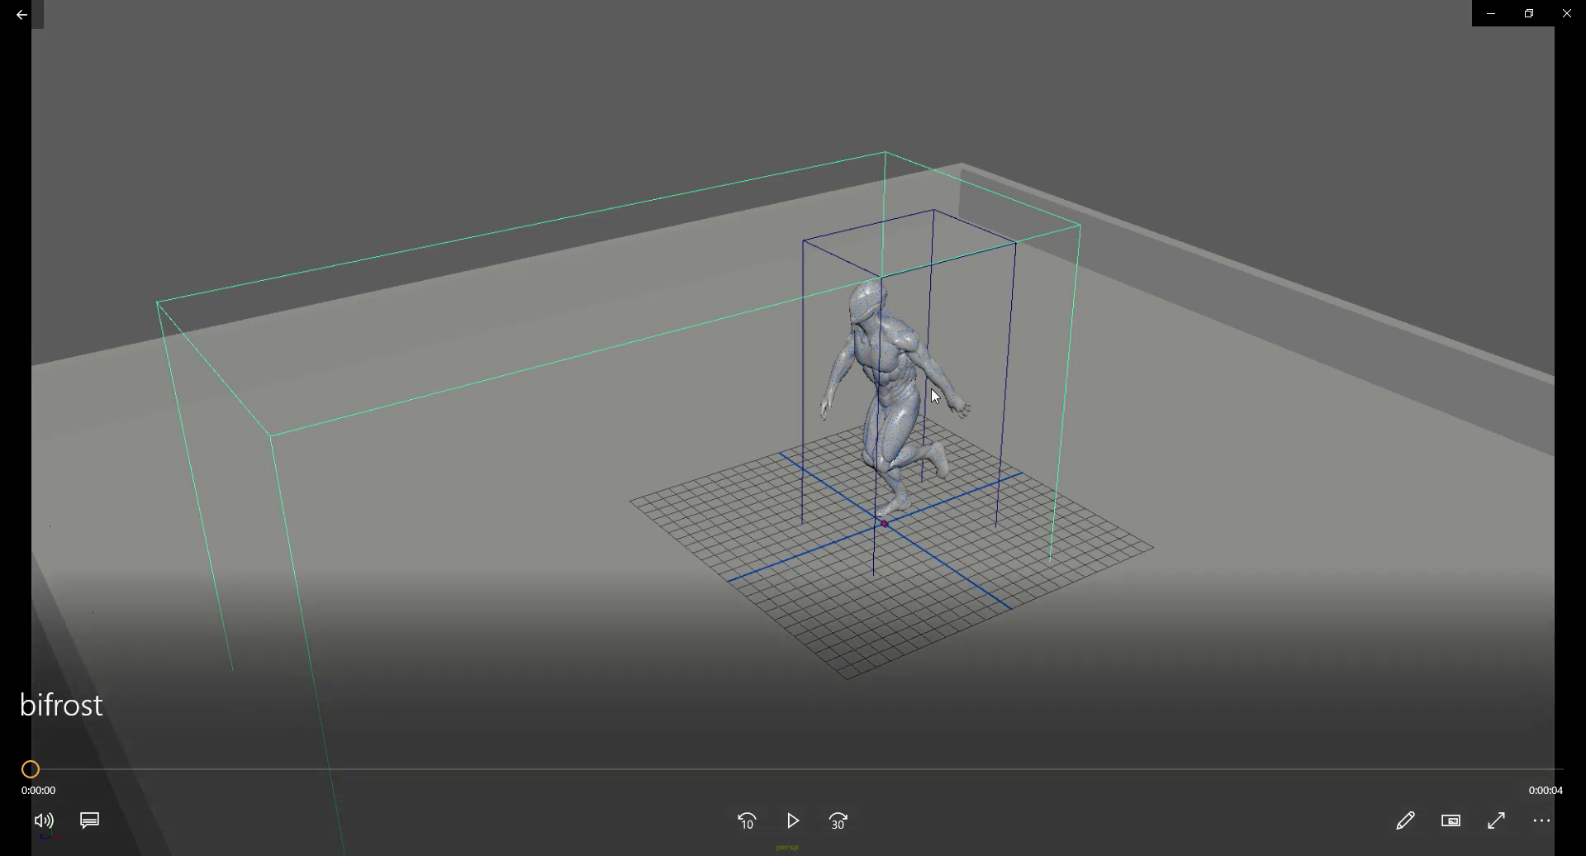
{"action": "left_click", "coordinate": [794, 820]}
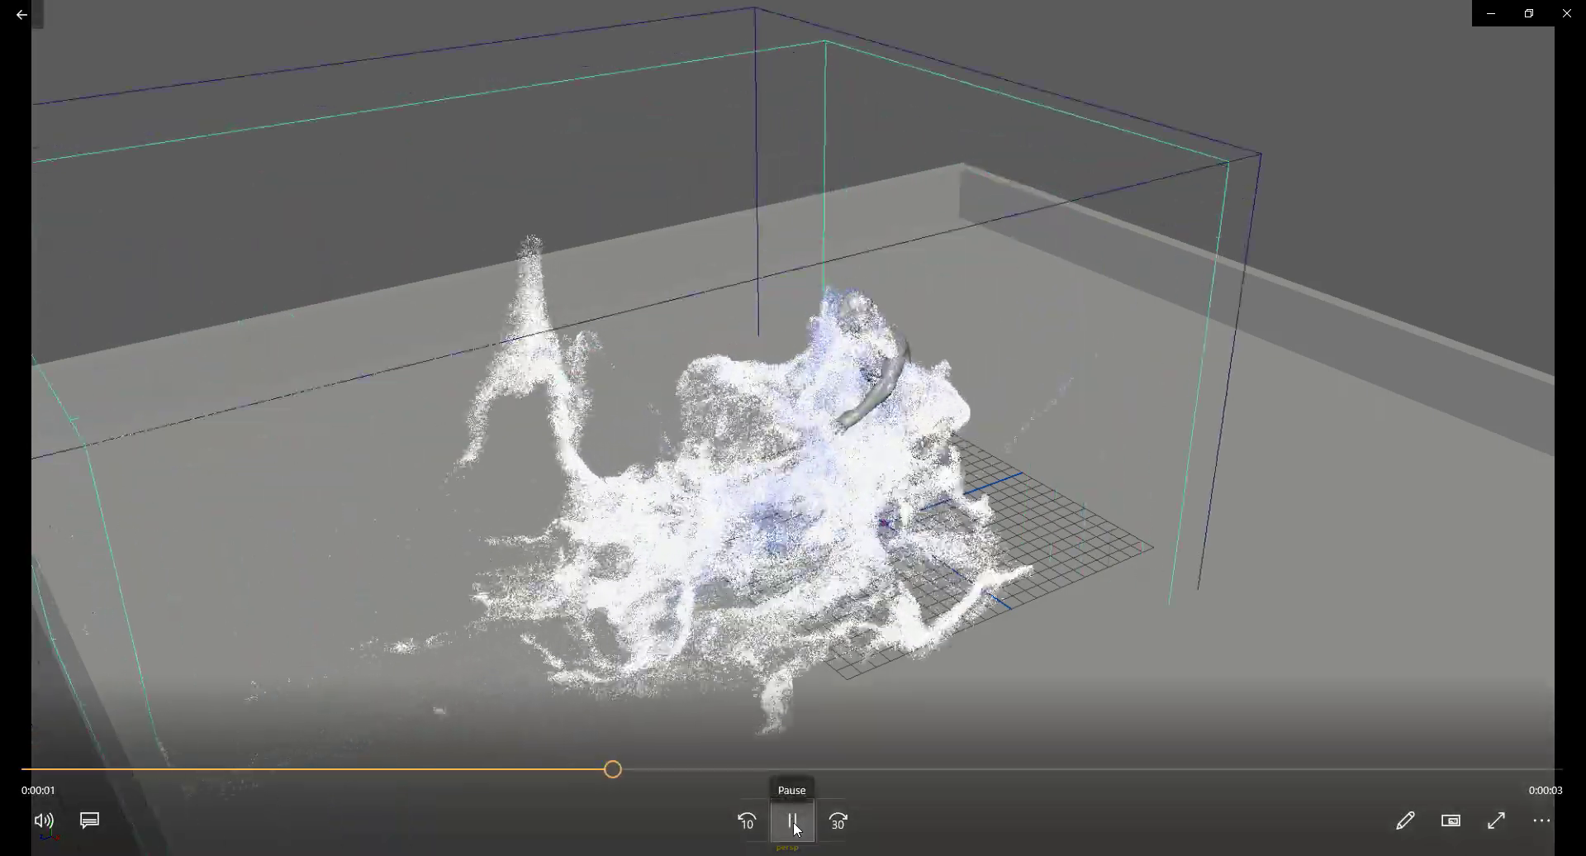
{"action": "left_click", "coordinate": [793, 821]}
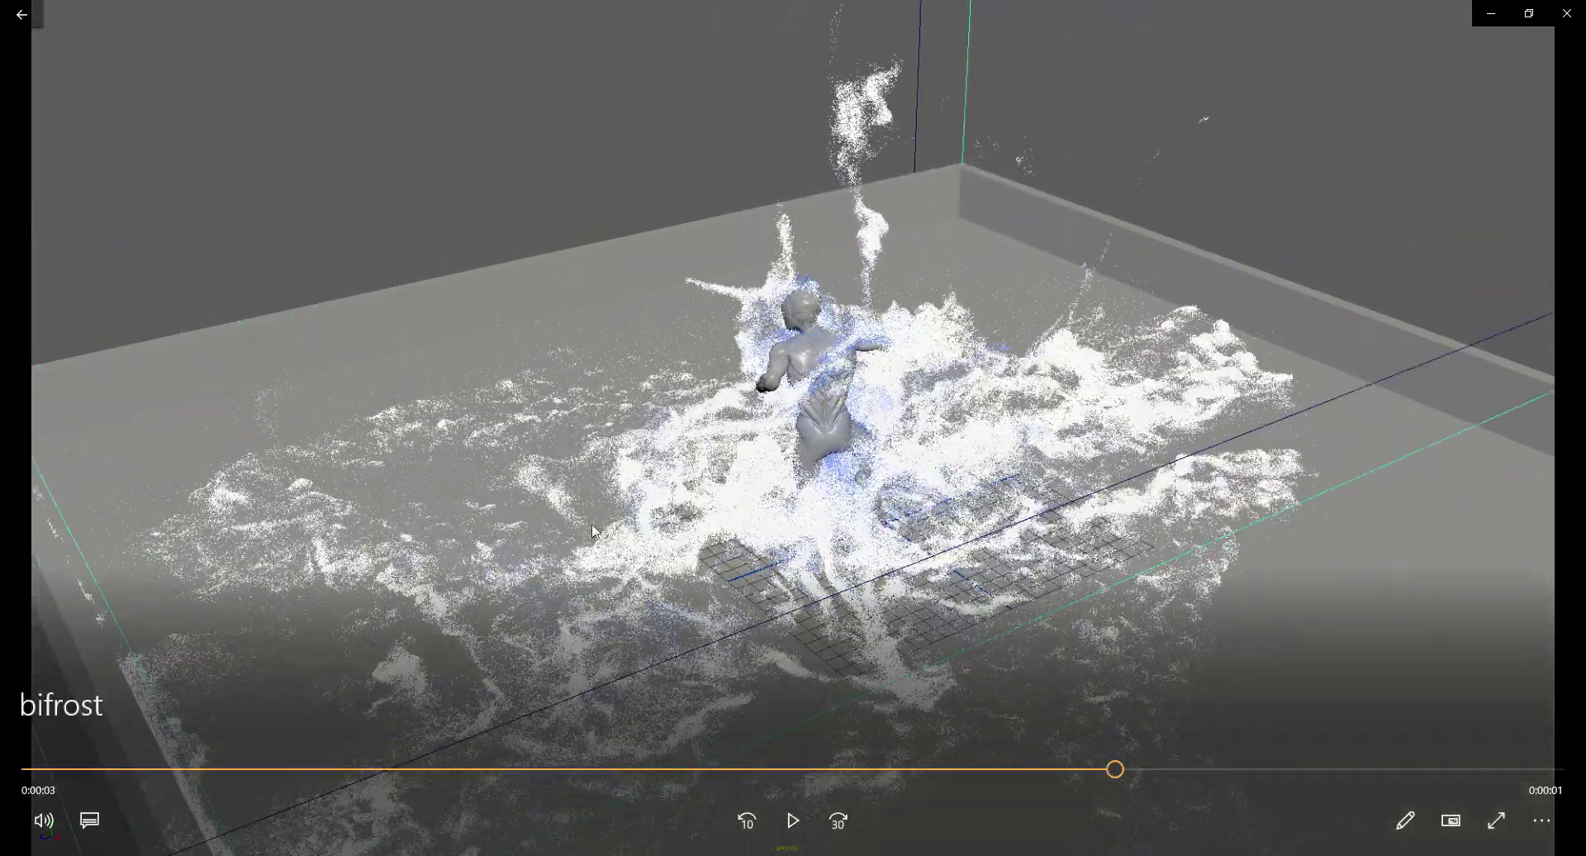
{"action": "left_click", "coordinate": [795, 821]}
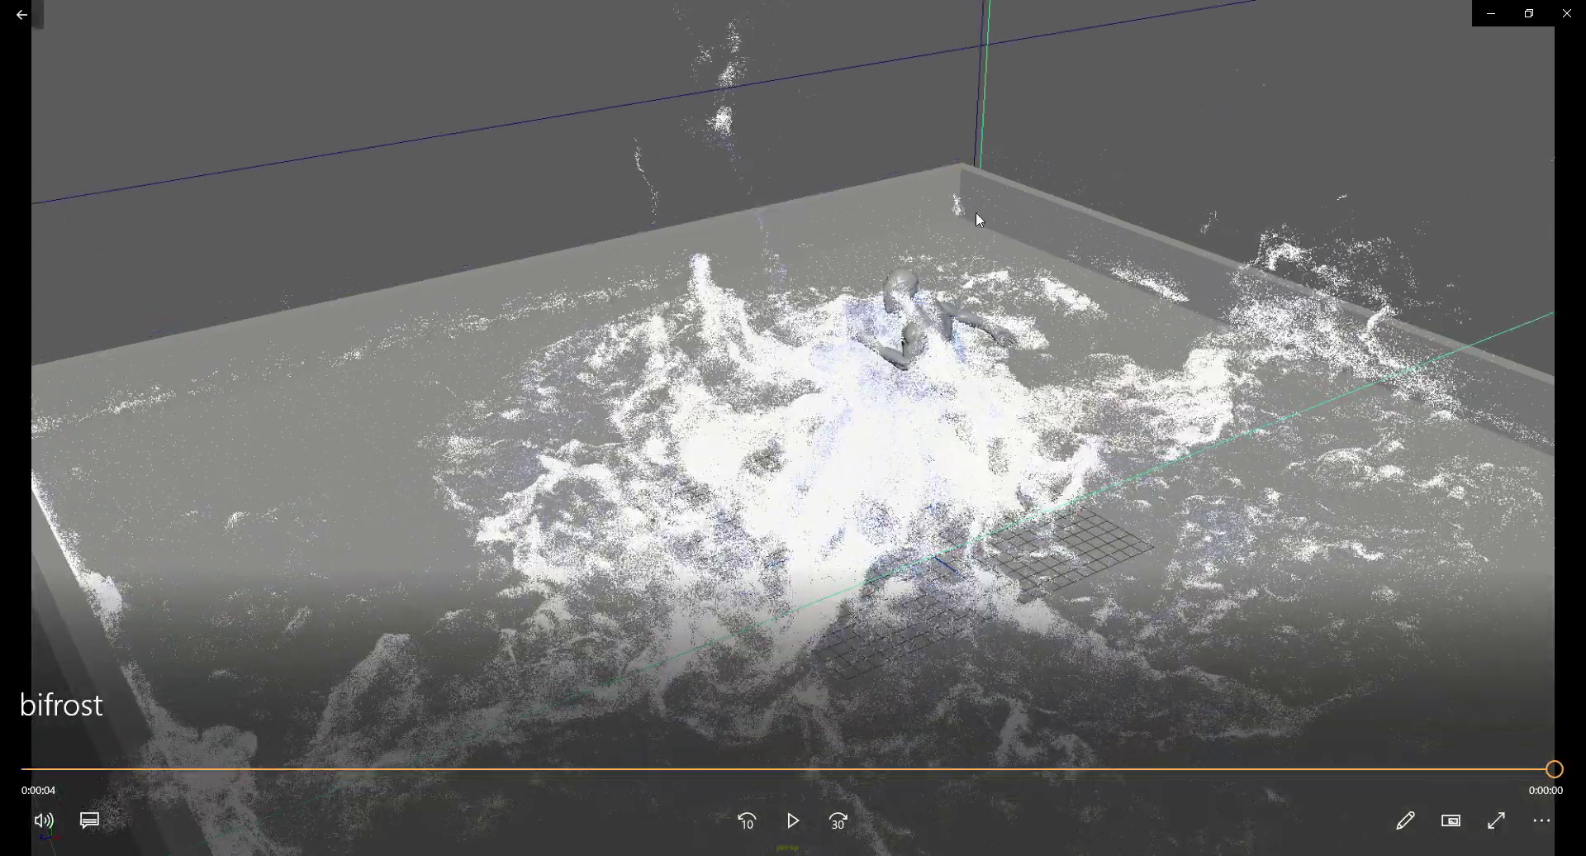
{"action": "left_click", "coordinate": [794, 821]}
{"action": "left_click", "coordinate": [1566, 14]}
{"action": "left_click_drag", "start_coordinate": [821, 471], "coordinate": [782, 502], "text": "alt"}
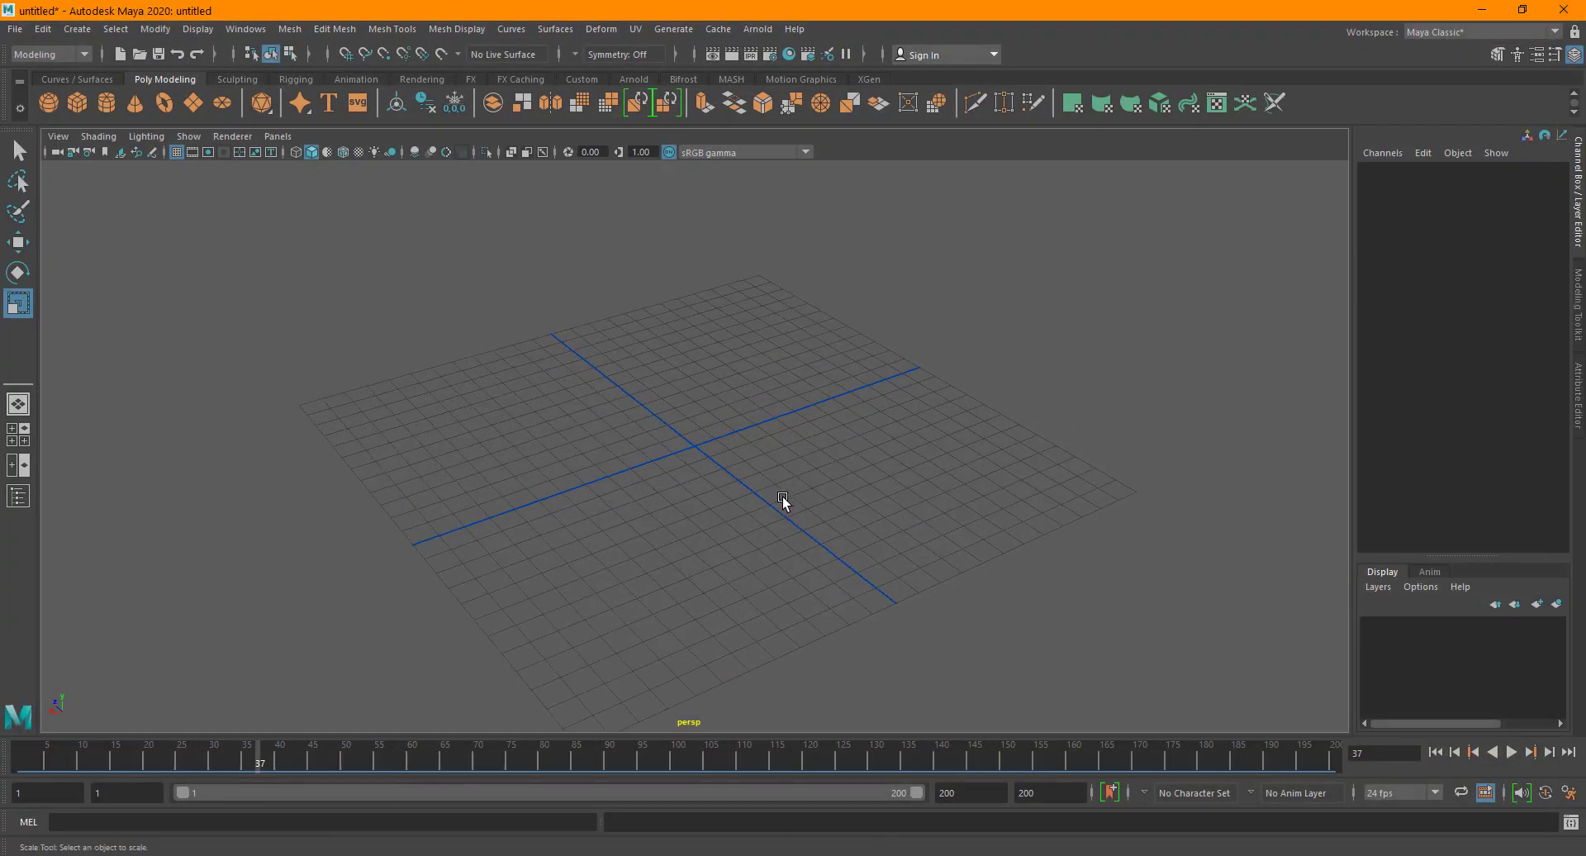
{"action": "left_click_drag", "start_coordinate": [818, 435], "coordinate": [732, 448], "text": "alt"}
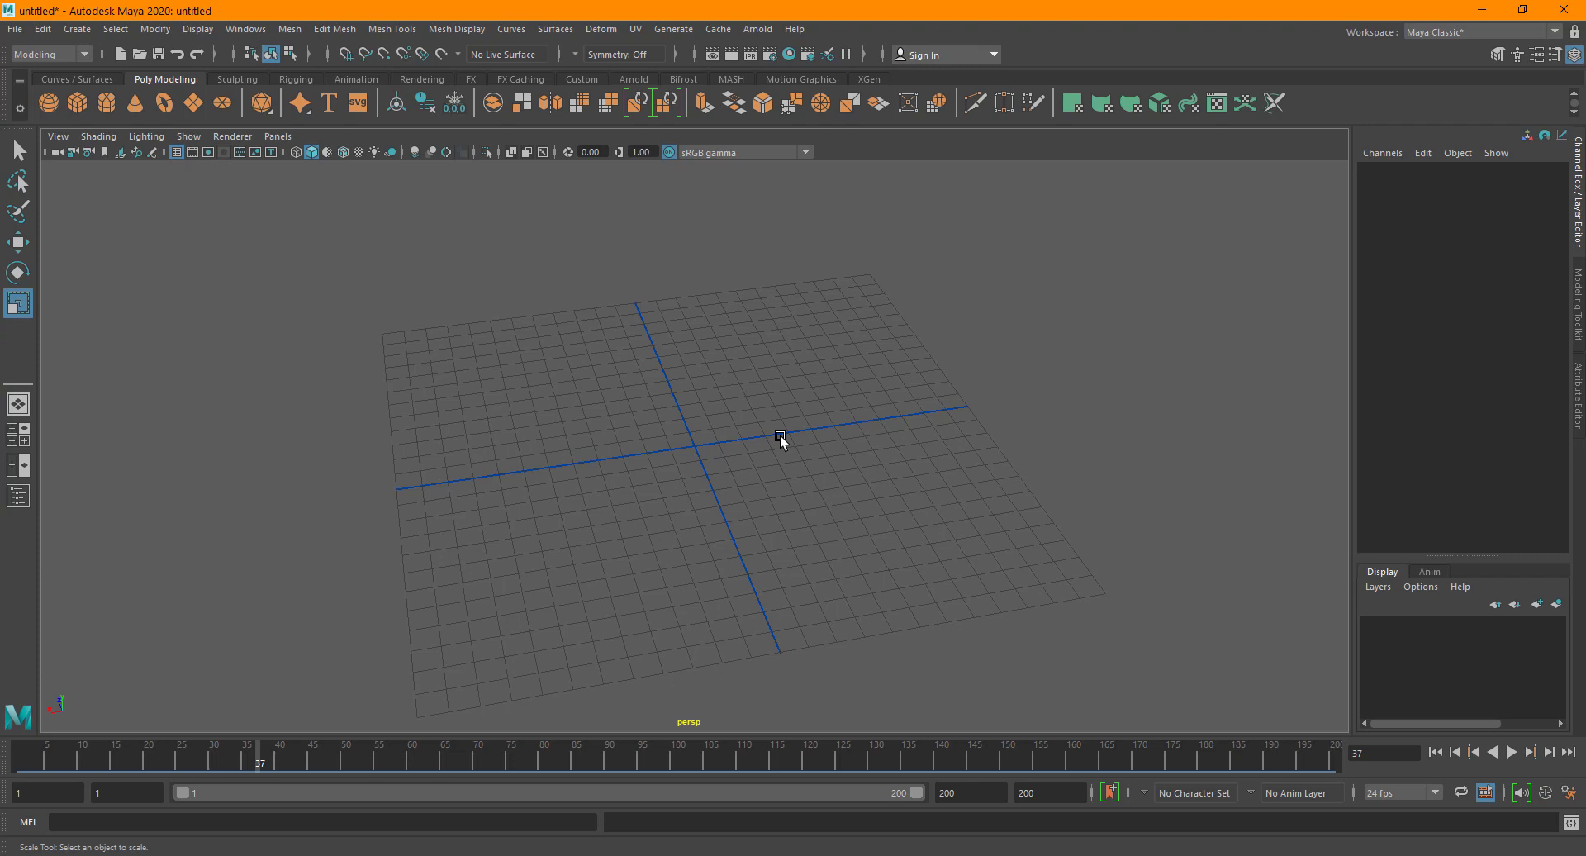
{"action": "right_click_drag", "start_coordinate": [780, 434], "coordinate": [722, 460], "text": "alt"}
{"action": "mouse_move", "coordinate": [722, 461]}
{"action": "left_mouse_down", "text": "alt"}
{"action": "mouse_move", "coordinate": [750, 445]}
{"action": "mouse_move", "coordinate": [719, 460]}
{"action": "left_mouse_up", "text": "alt"}
{"action": "scroll", "coordinate": [722, 465], "scroll_direction": "up", "scroll_amount": 3}
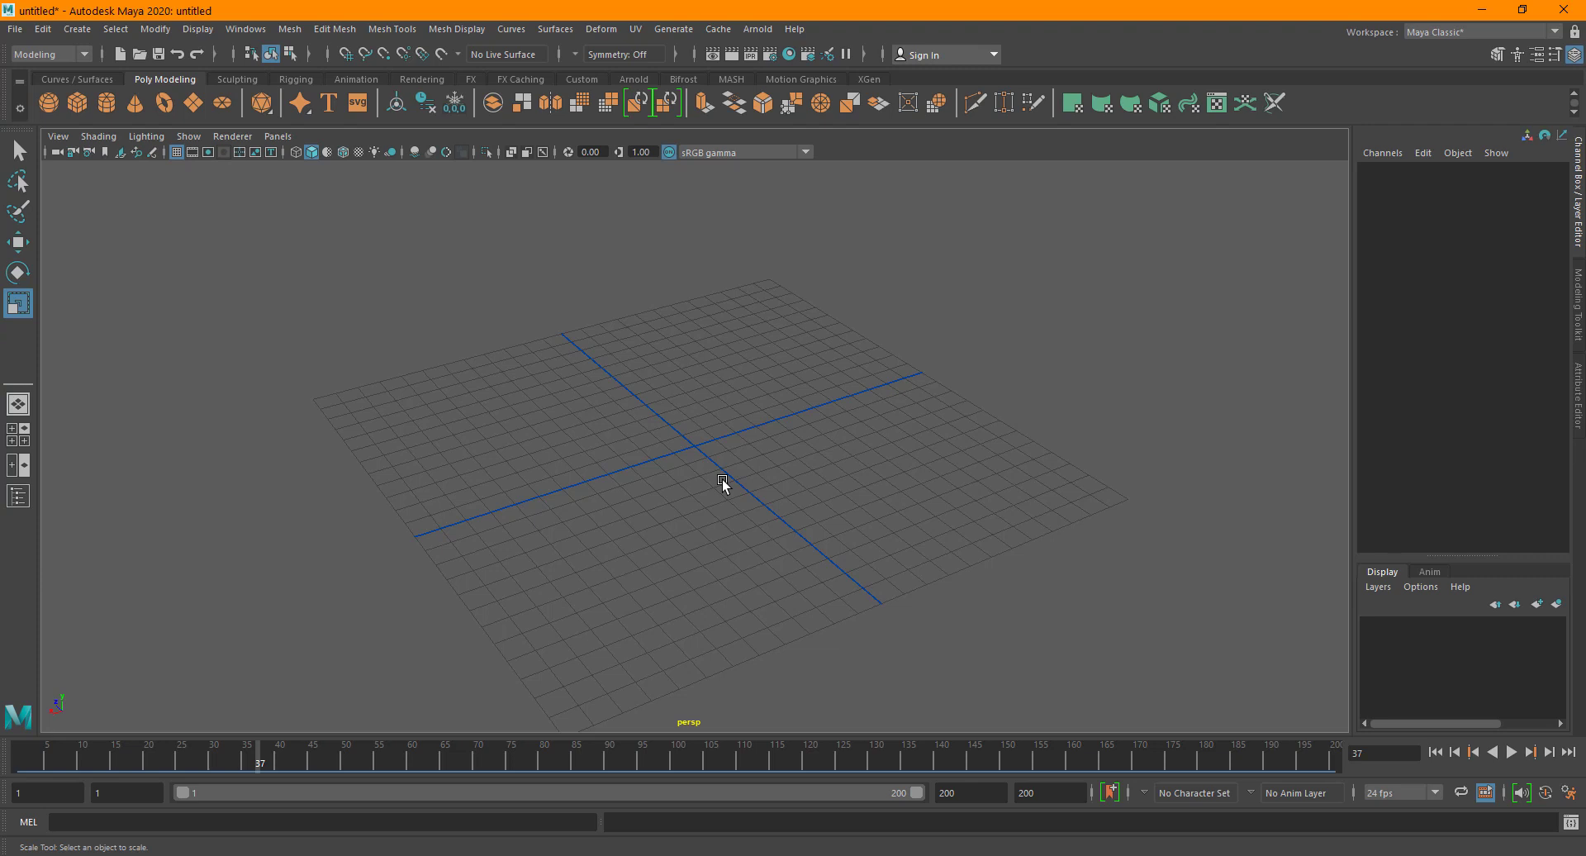
{"action": "left_click_drag", "start_coordinate": [826, 503], "coordinate": [695, 477], "text": "alt"}
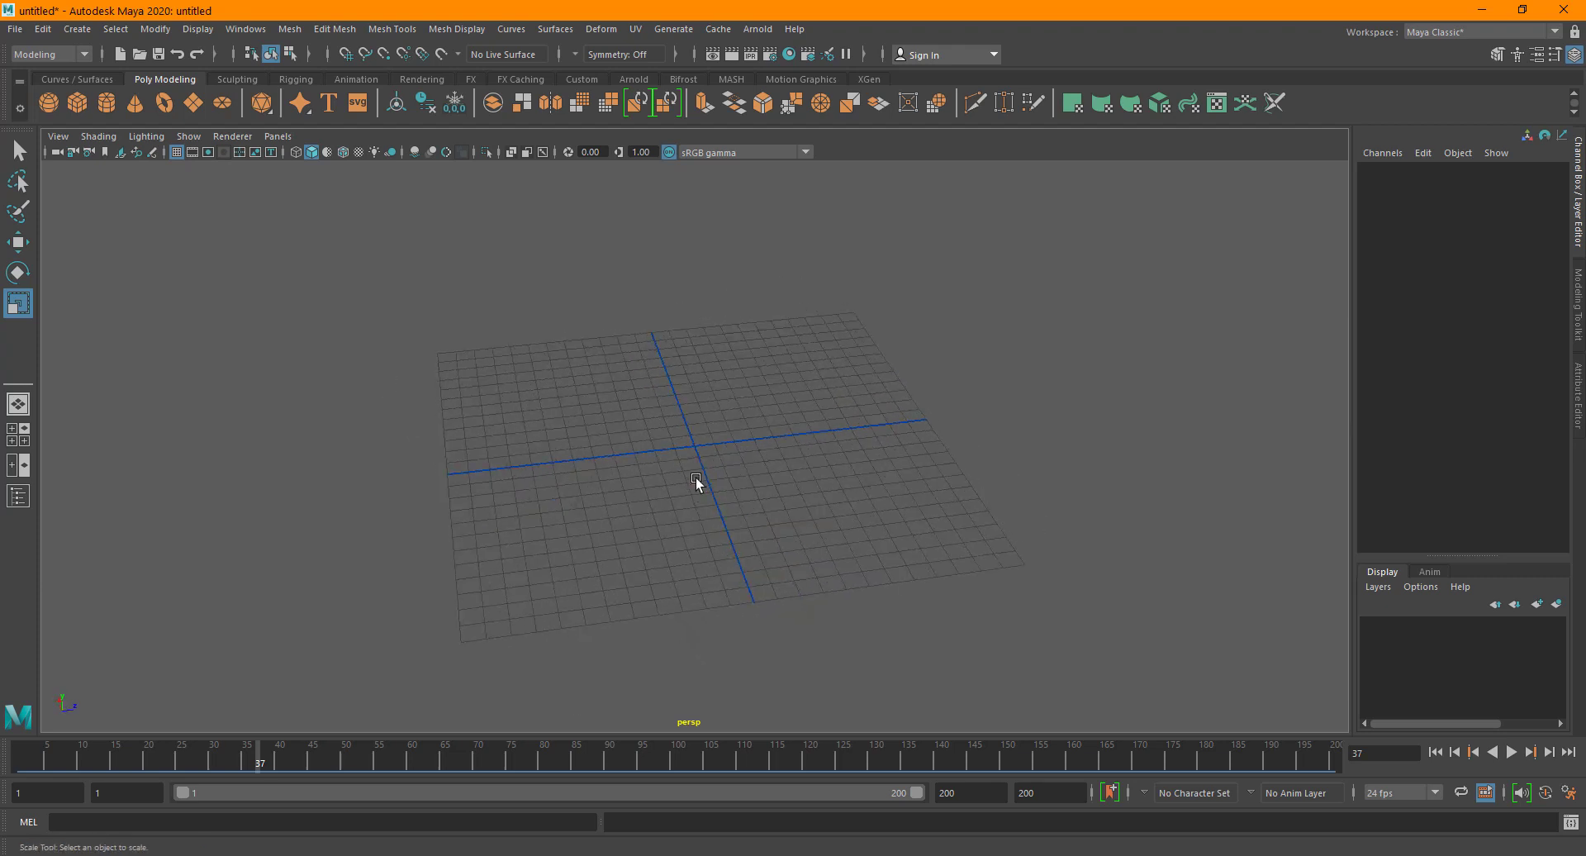
{"action": "left_click_drag", "start_coordinate": [683, 531], "coordinate": [722, 438], "text": "alt"}
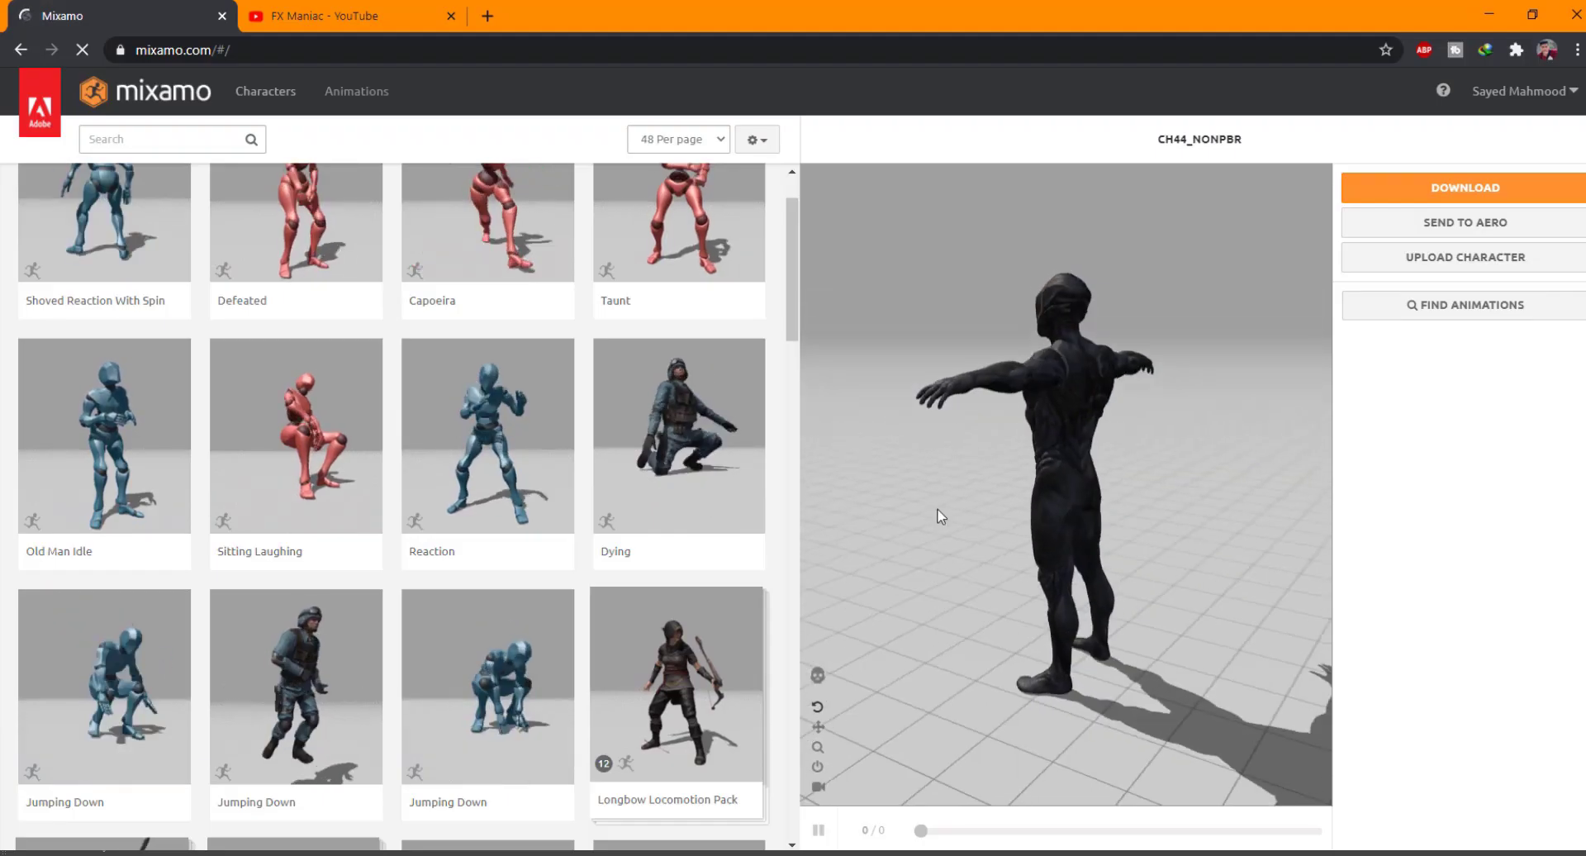
In Mixamo, browse the animation library and examine the CH44_NONPBR character from another angle.
{"action": "scroll", "coordinate": [421, 419], "scroll_direction": "down", "scroll_amount": 20}
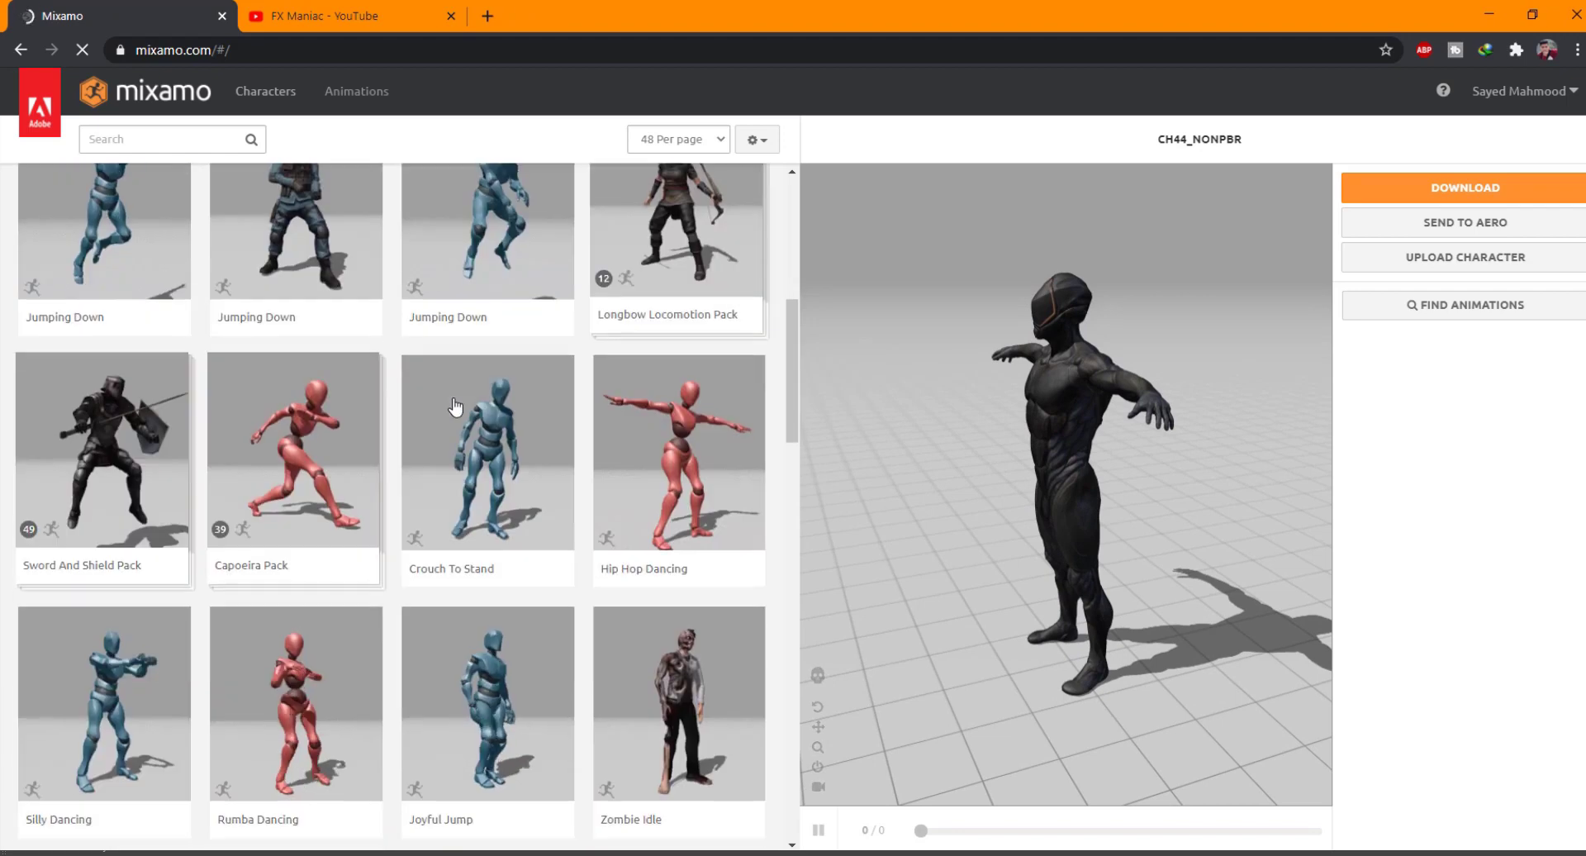
{"action": "scroll", "coordinate": [421, 419], "scroll_direction": "down", "scroll_amount": 3}
{"action": "scroll", "coordinate": [344, 439], "scroll_direction": "up", "scroll_amount": 12}
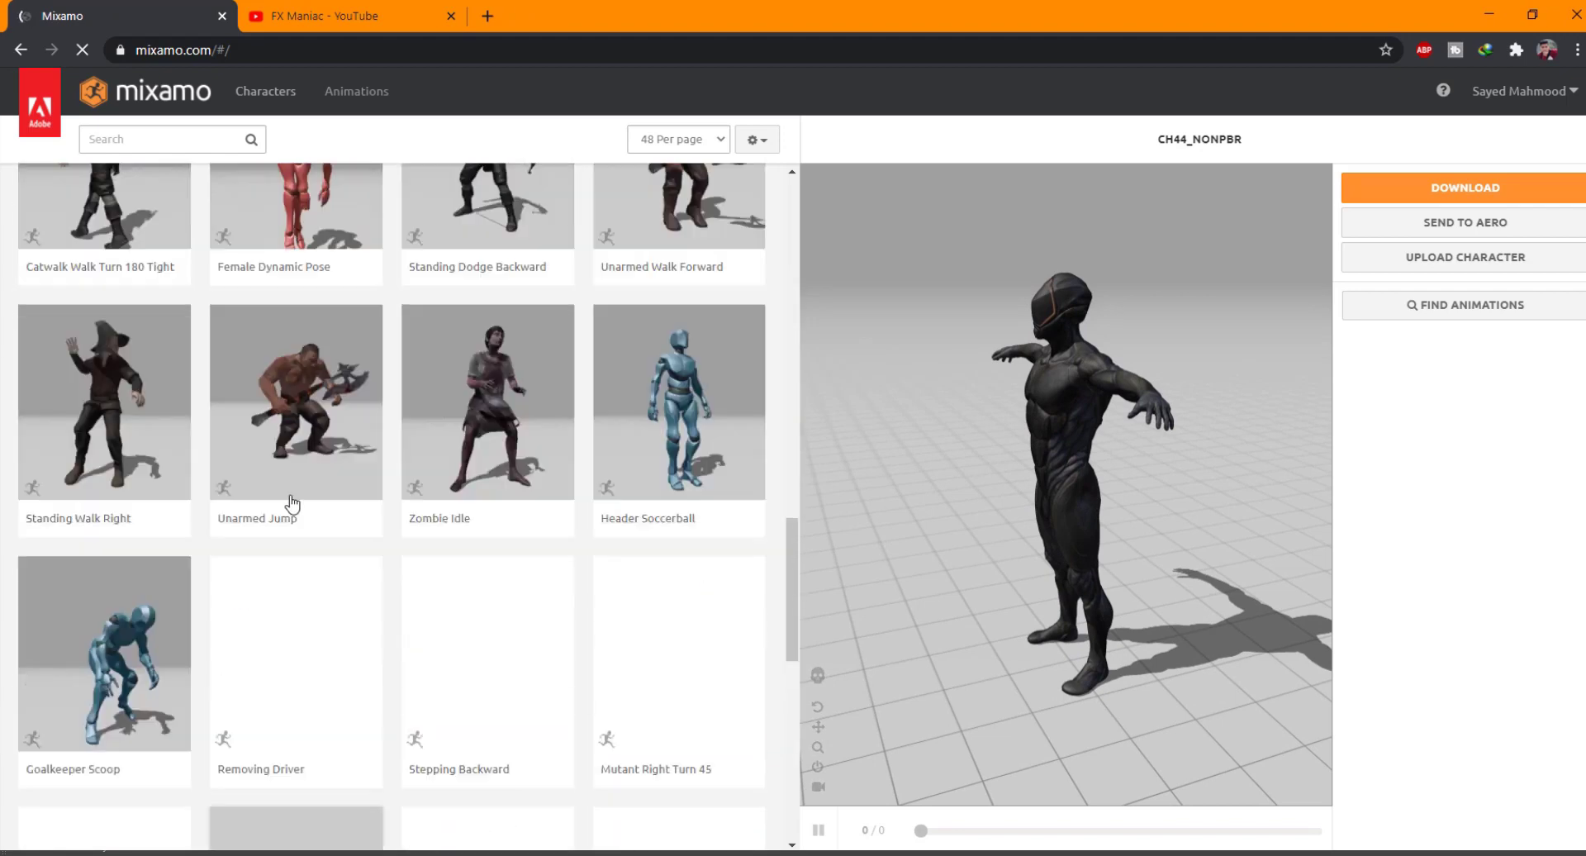
{"action": "scroll", "coordinate": [304, 561], "scroll_direction": "up", "scroll_amount": 12}
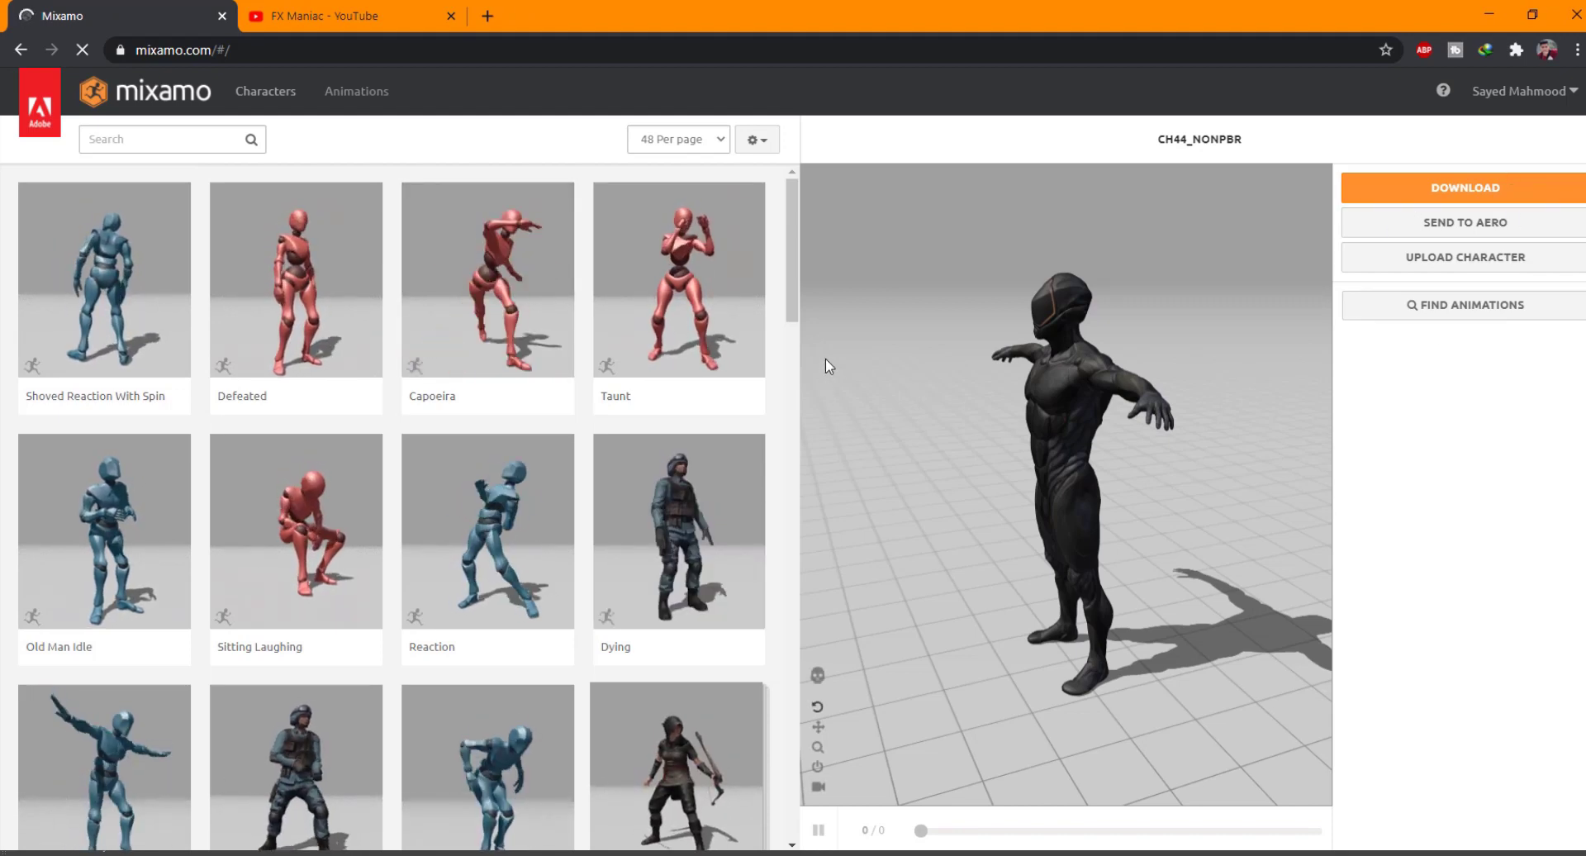
{"action": "left_click_drag", "start_coordinate": [998, 553], "coordinate": [1079, 535]}
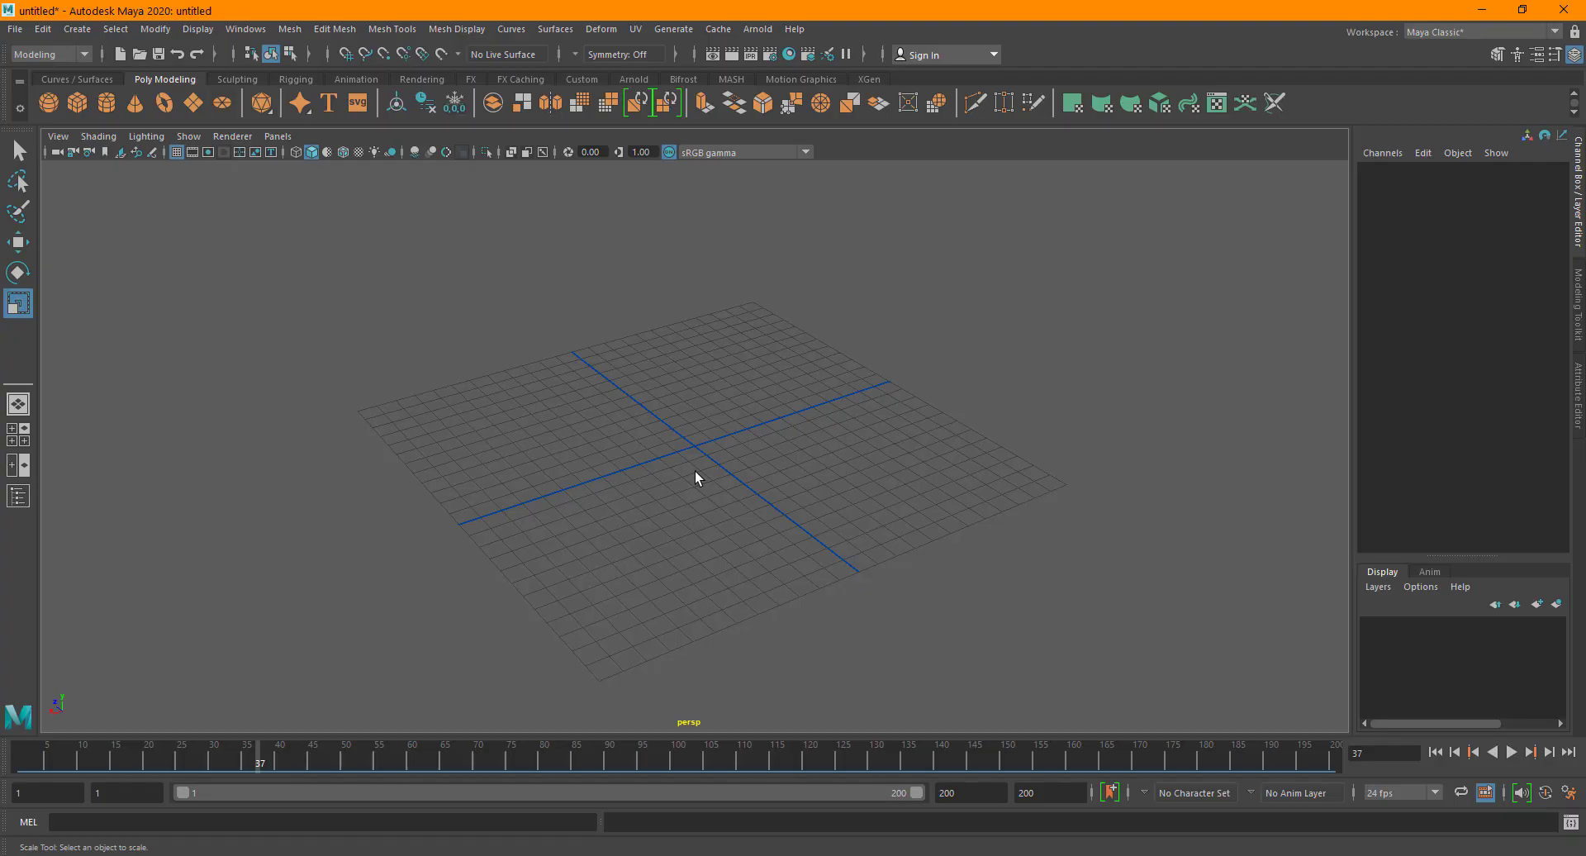
Import the Swing Dancing character file into the current Maya scene and scrub its animation to frame 24.
{"action": "left_click_drag", "start_coordinate": [770, 522], "coordinate": [935, 517], "text": "alt"}
{"action": "key", "text": "alt+Tab"}
{"action": "left_click_drag", "start_coordinate": [1051, 287], "coordinate": [148, 496]}
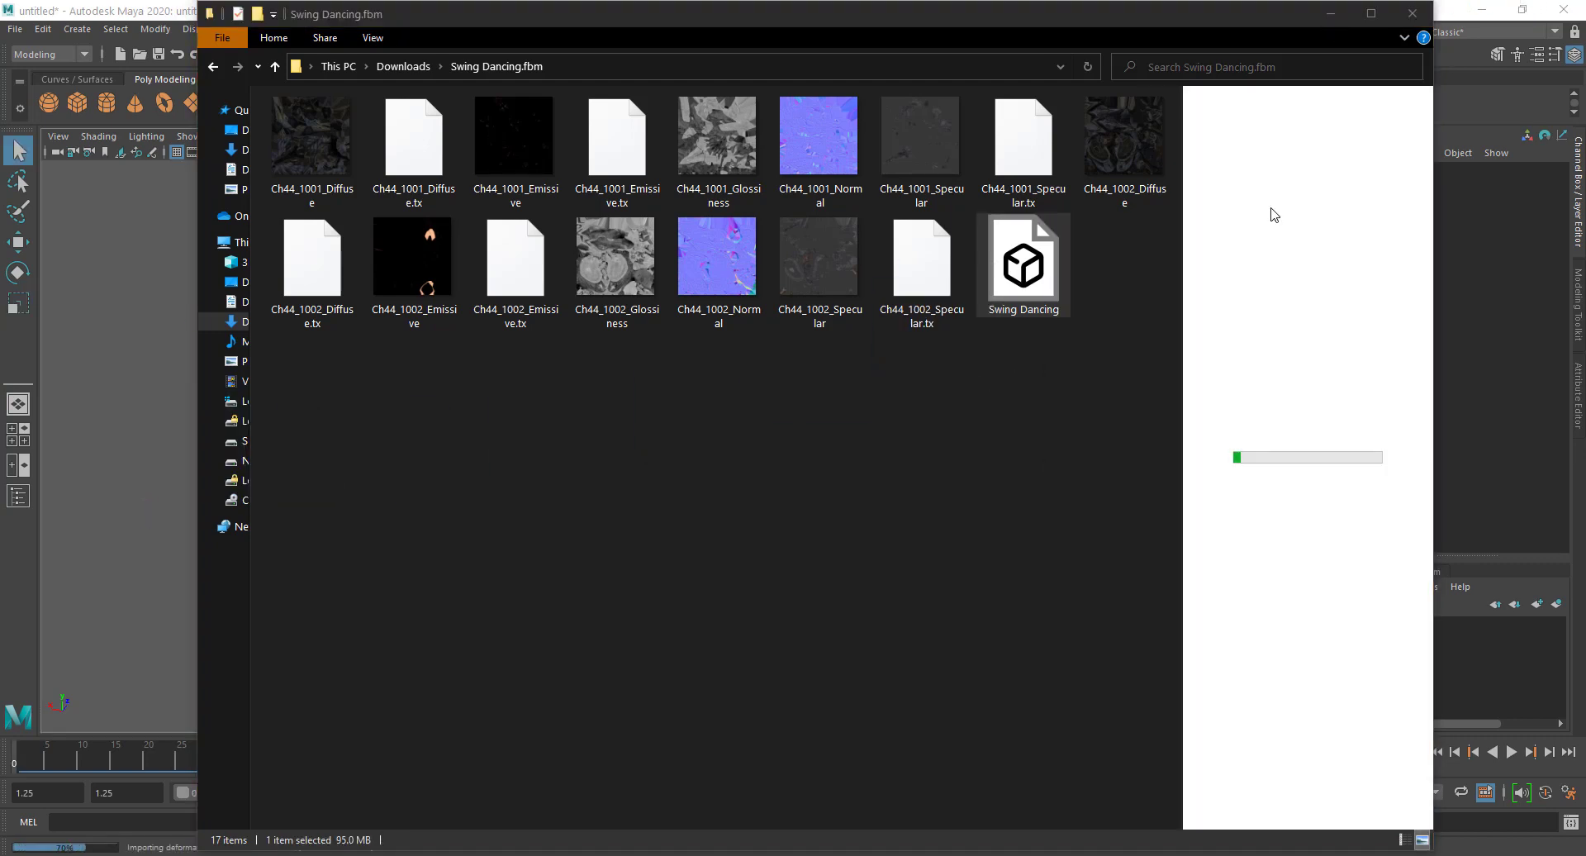
{"action": "left_click", "coordinate": [1331, 17]}
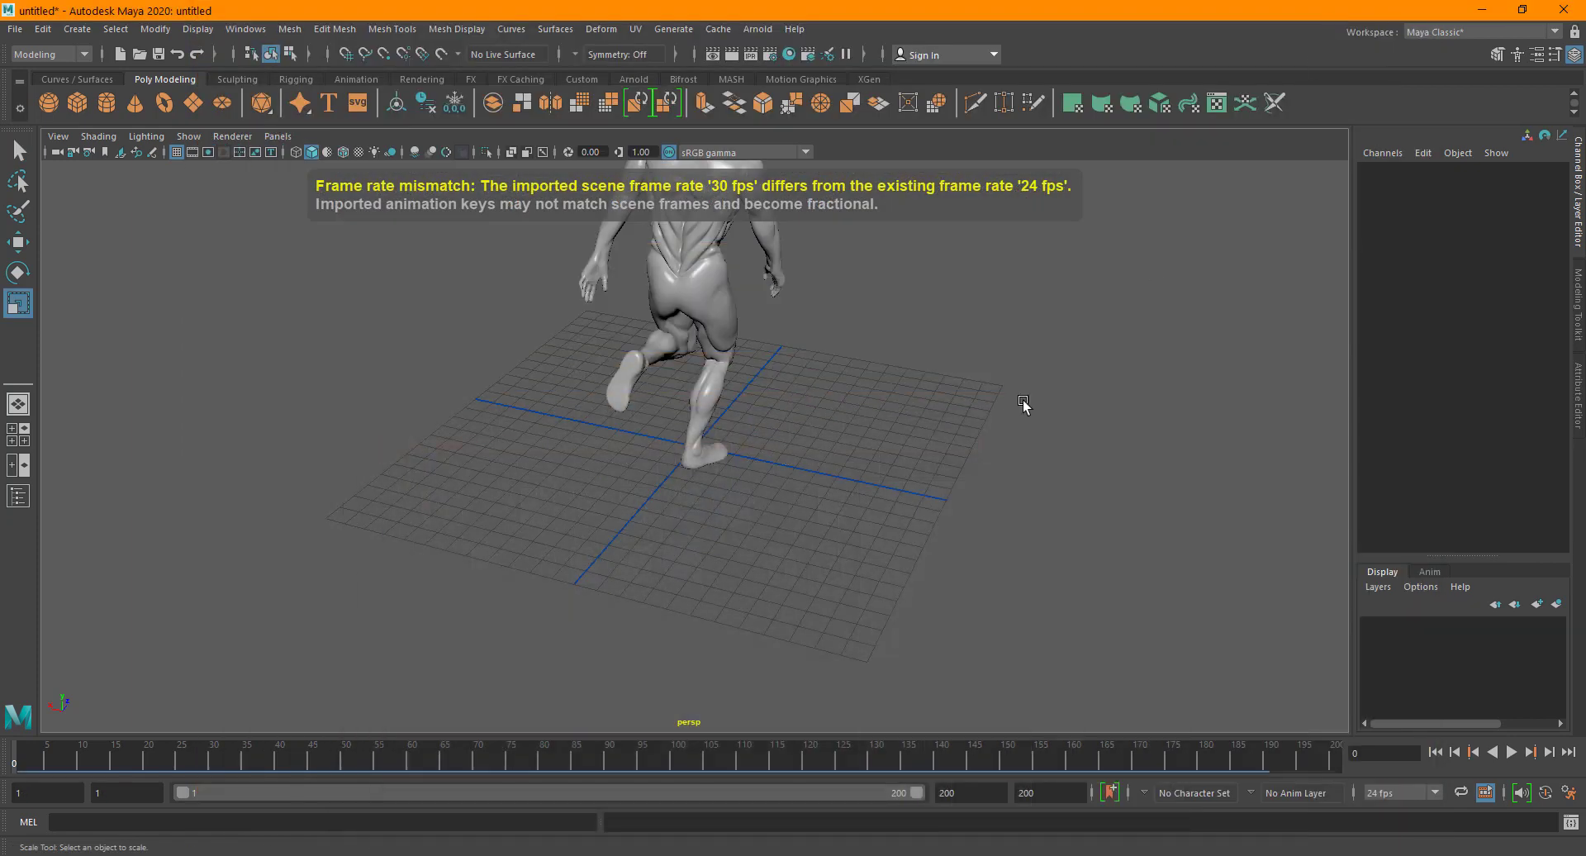
{"action": "left_click_drag", "start_coordinate": [850, 566], "coordinate": [628, 612], "text": "alt"}
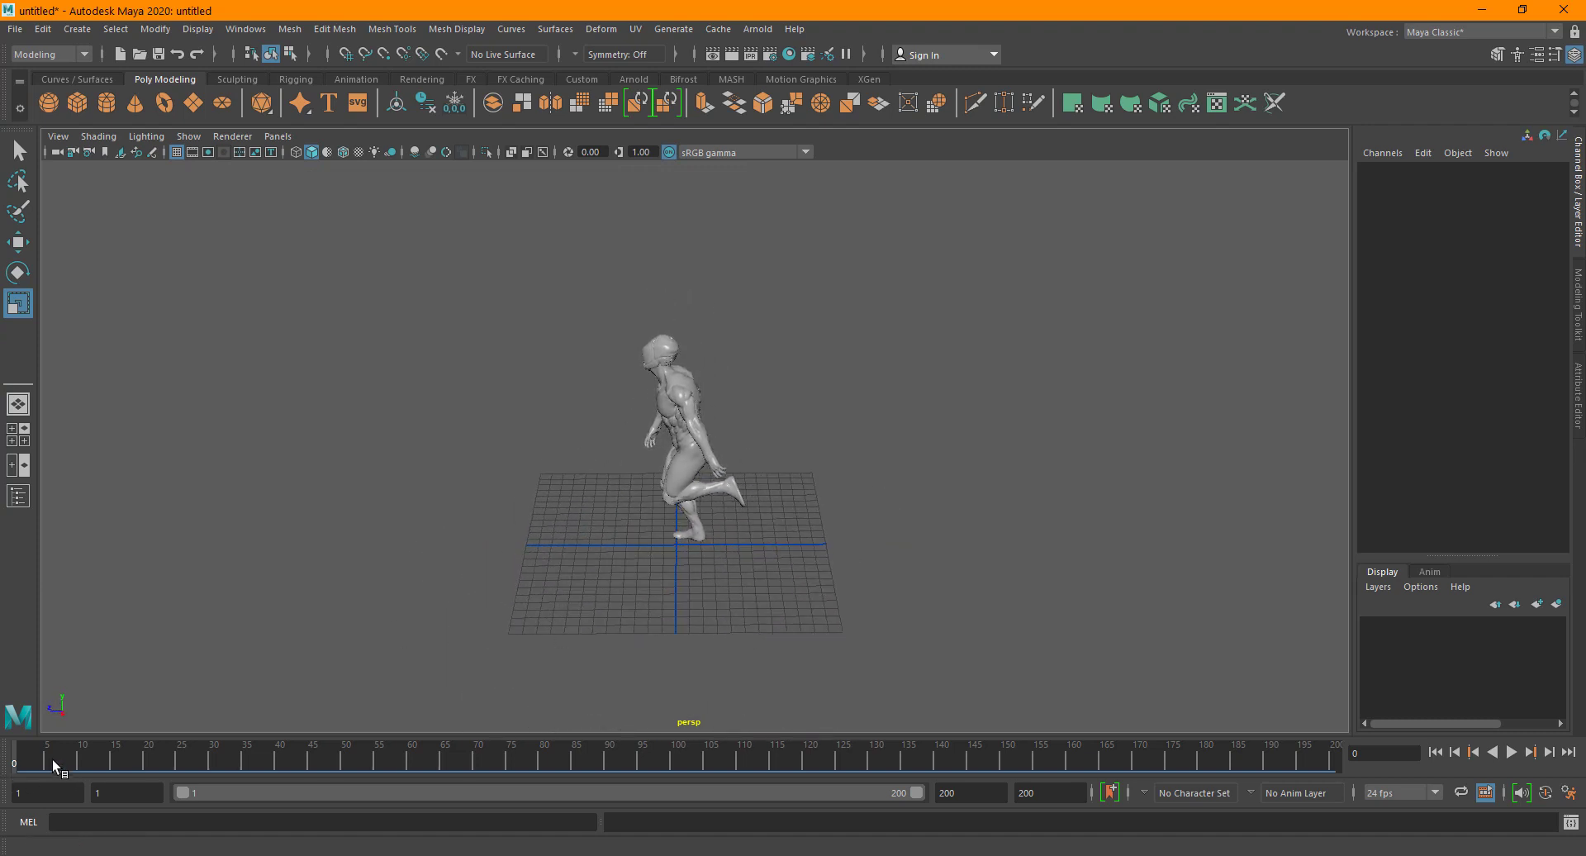
{"action": "left_click_drag", "start_coordinate": [52, 758], "coordinate": [174, 758]}
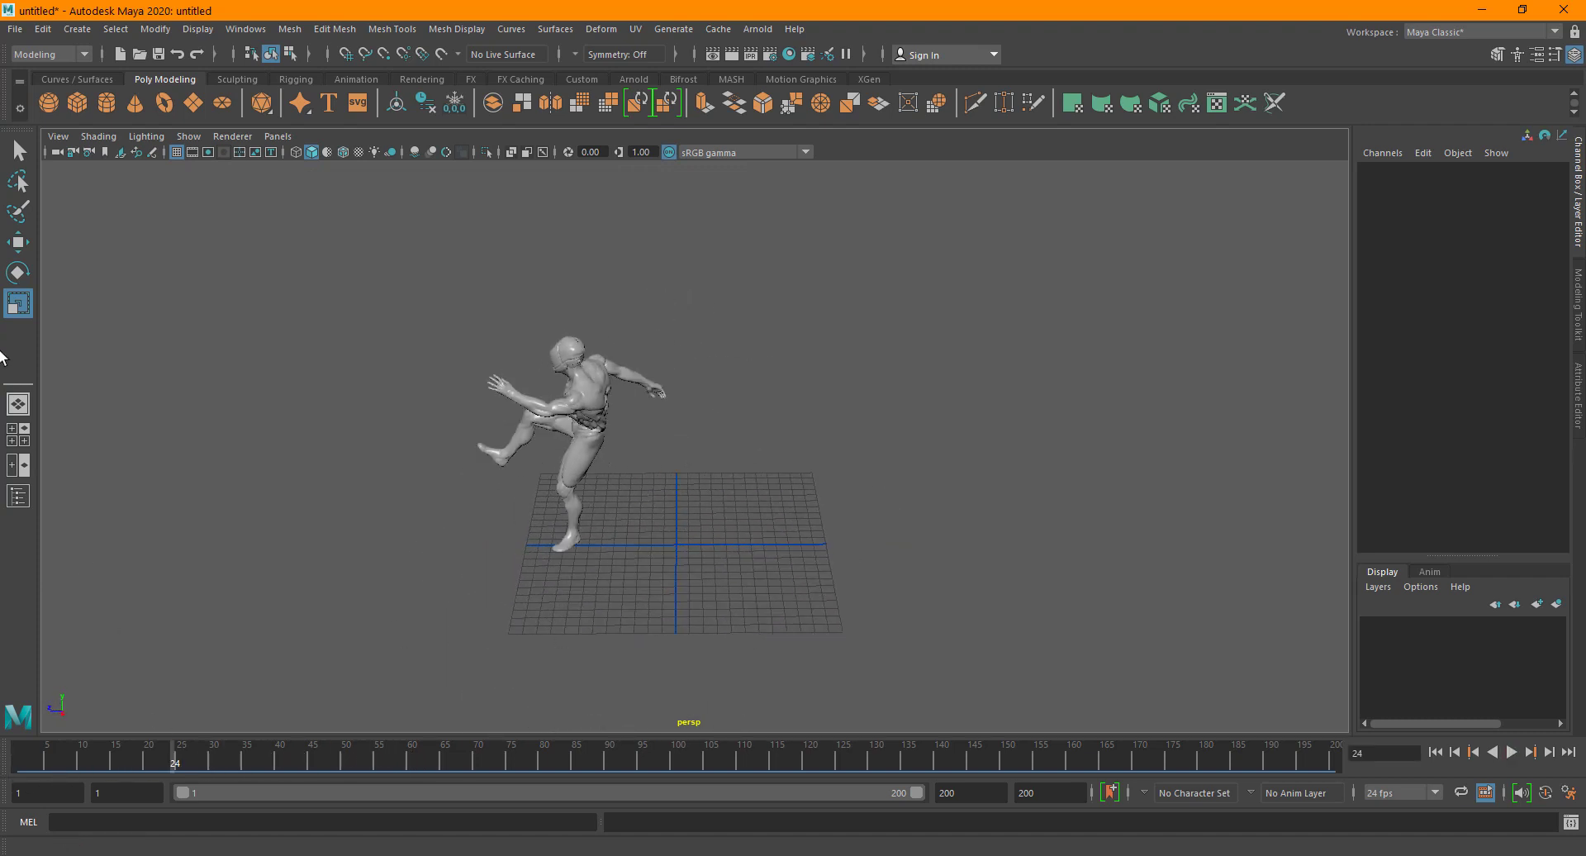
Show the Outliner and start a new scene without saving the current one.
{"action": "left_click", "coordinate": [18, 496]}
{"action": "left_click", "coordinate": [114, 254]}
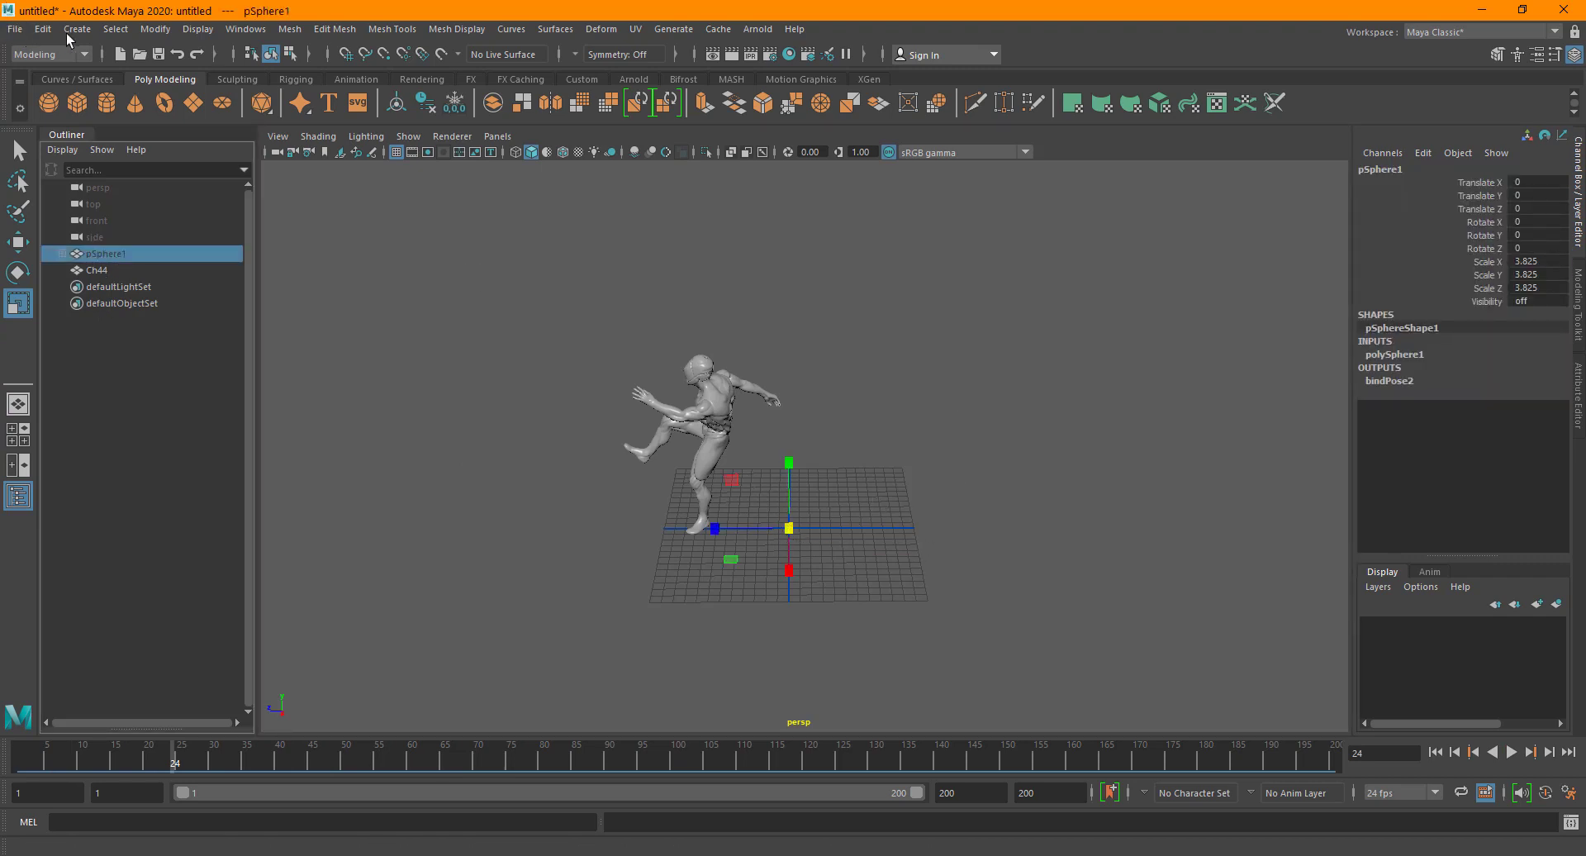
{"action": "left_click", "coordinate": [120, 53]}
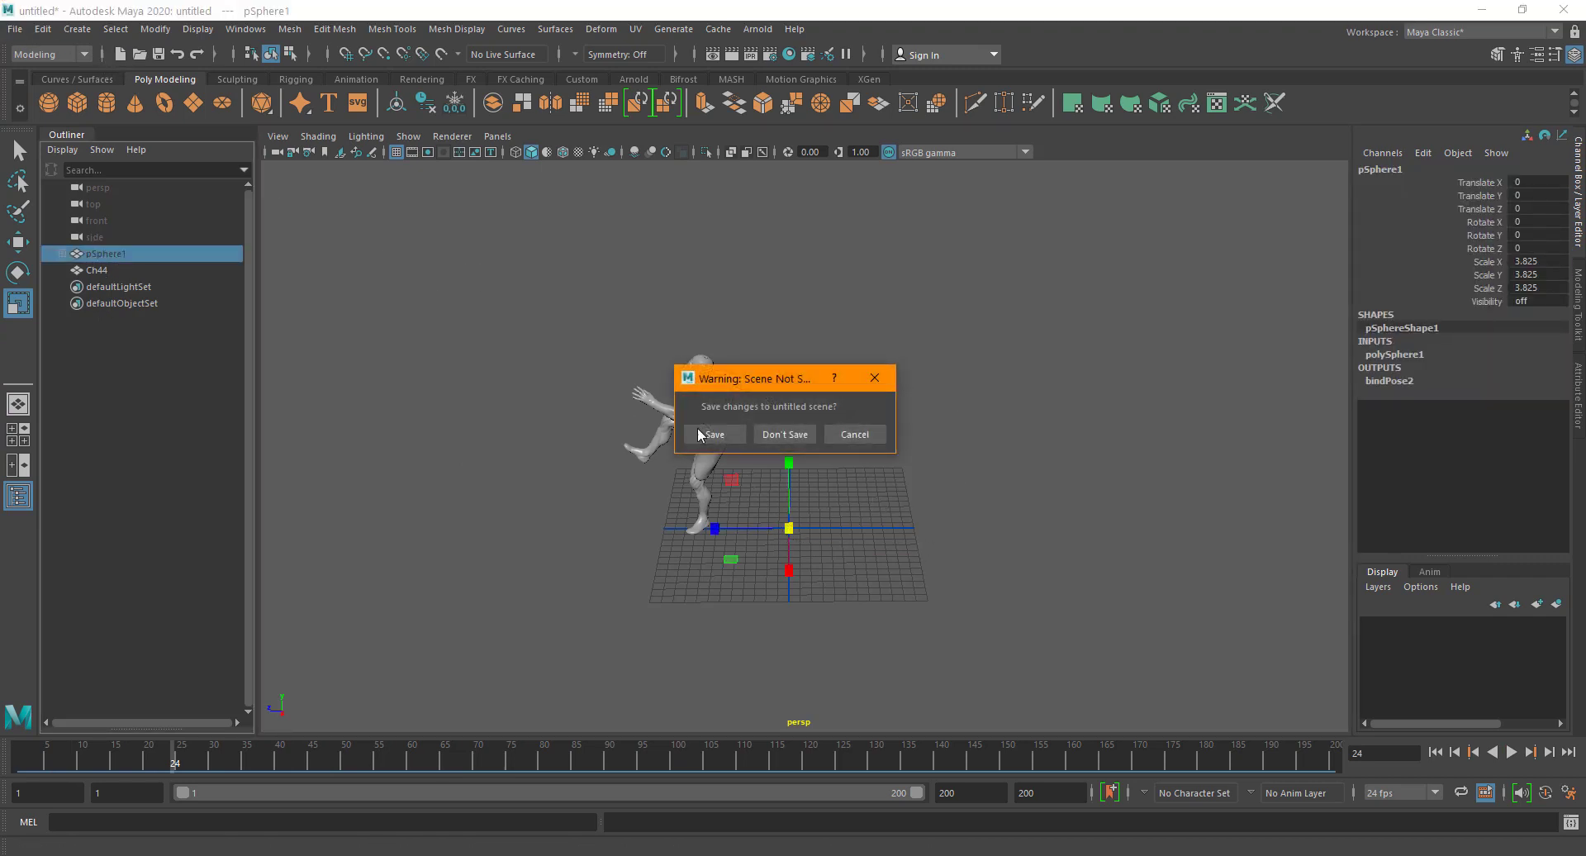
{"action": "left_click", "coordinate": [783, 435]}
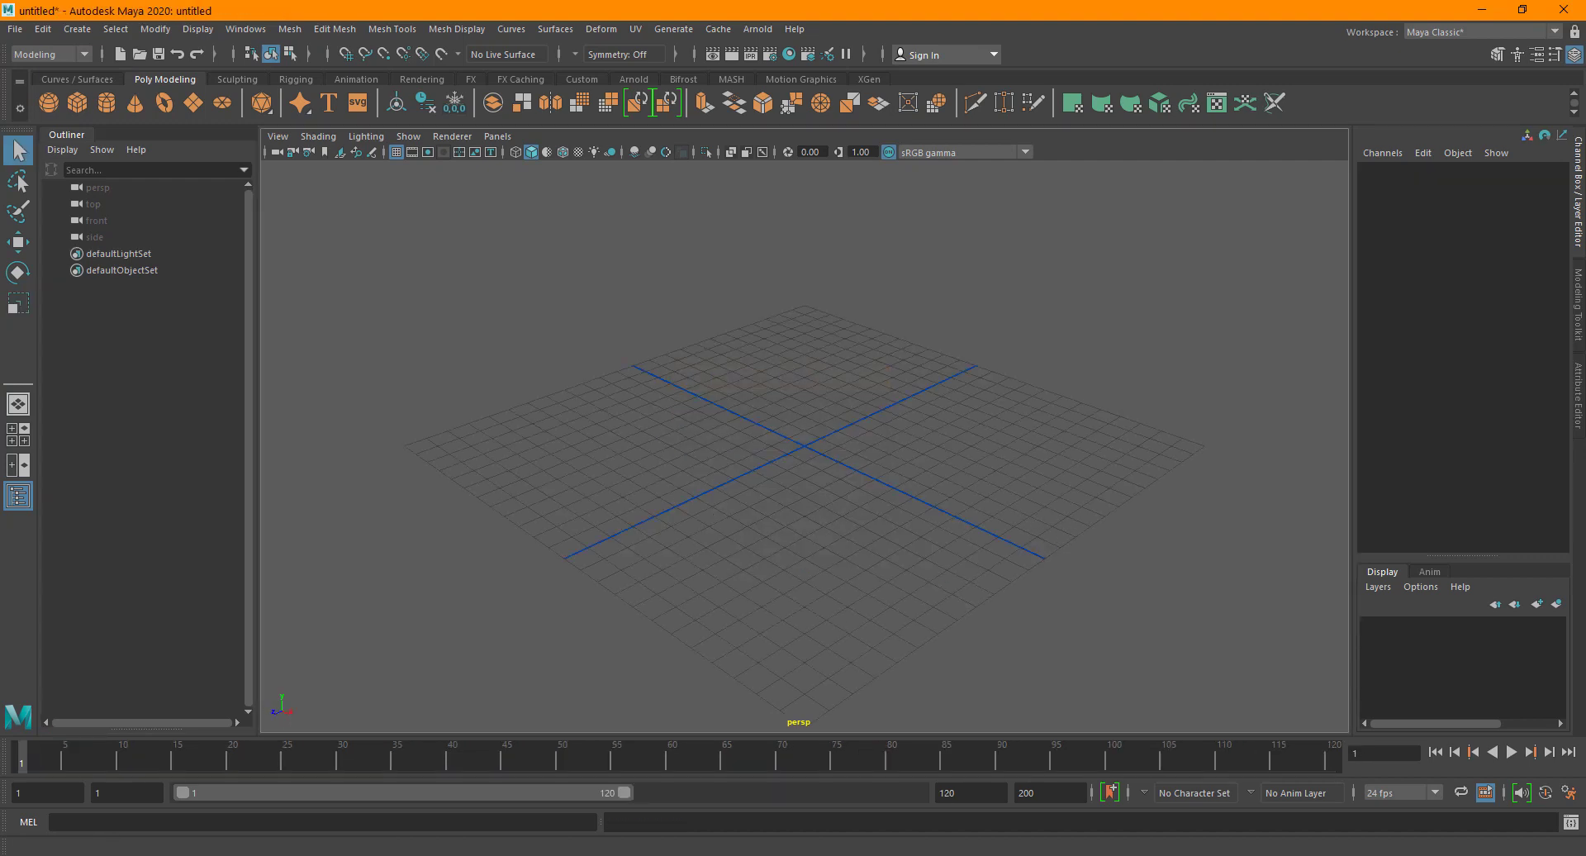
Import the Swing Dancing character file from the Swing Dancing.fbm downloads folder into the empty scene.
{"action": "key", "text": "alt+Tab"}
{"action": "left_click_drag", "start_coordinate": [1124, 265], "coordinate": [135, 460]}
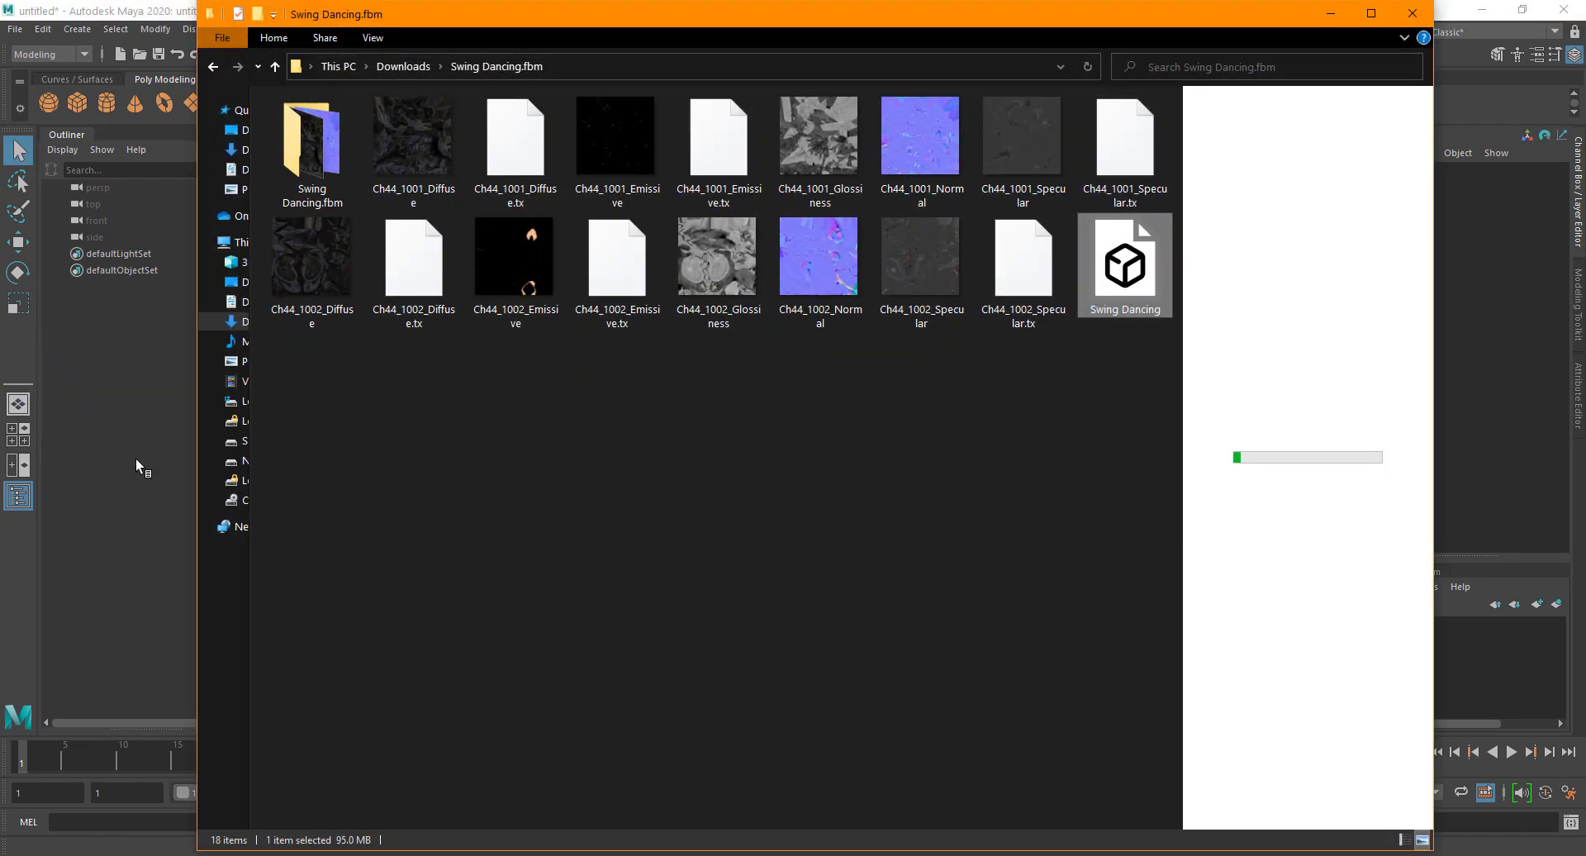
{"action": "left_click", "coordinate": [159, 12]}
{"action": "key", "text": "alt+Tab"}
{"action": "left_click_drag", "start_coordinate": [725, 25], "coordinate": [1171, 190]}
{"action": "left_click_drag", "start_coordinate": [1486, 388], "coordinate": [443, 449]}
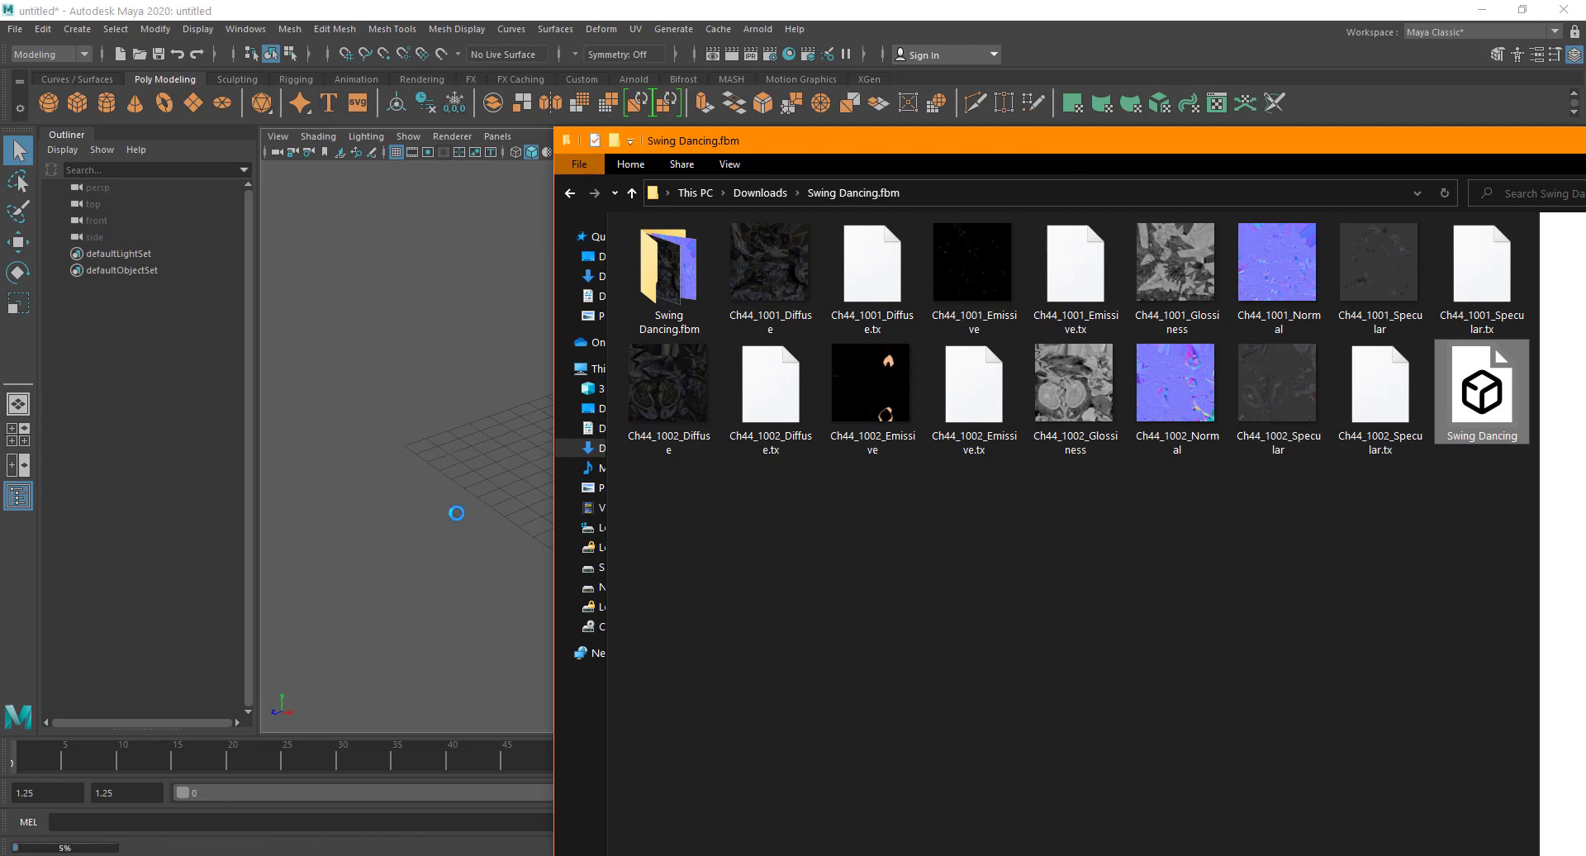
{"action": "left_click", "coordinate": [444, 523]}
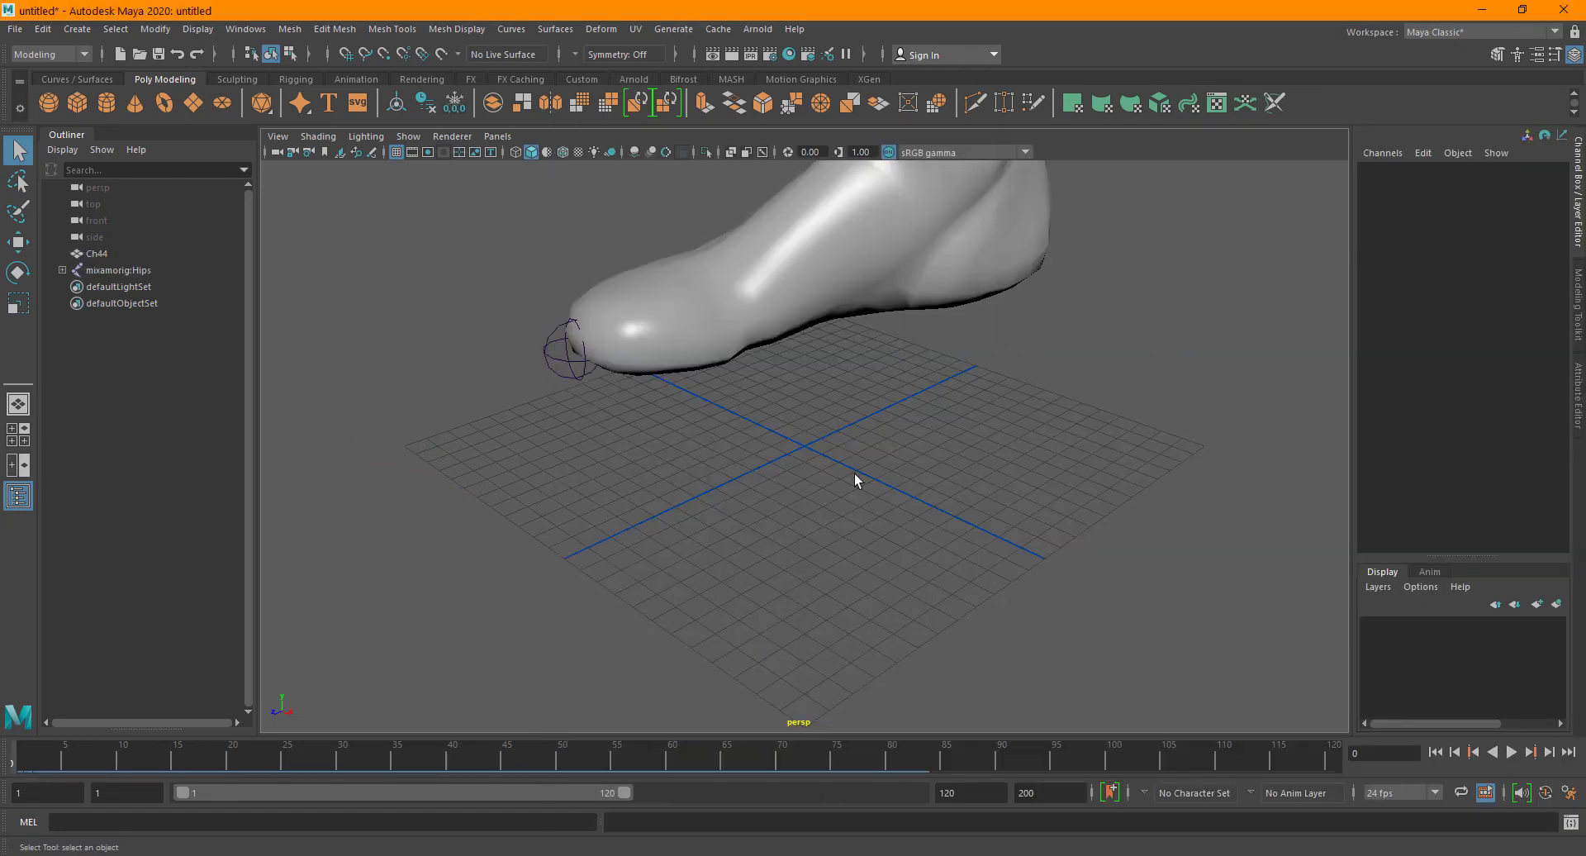
Create a polygon sphere at the character's feet and scale it uniformly to about 57.13.
{"action": "scroll", "coordinate": [876, 430], "scroll_direction": "down", "scroll_amount": 10}
{"action": "scroll", "coordinate": [834, 462], "scroll_direction": "up", "scroll_amount": 5}
{"action": "left_click_drag", "start_coordinate": [800, 534], "coordinate": [908, 512], "text": "alt"}
{"action": "scroll", "coordinate": [767, 443], "scroll_direction": "down", "scroll_amount": 5}
{"action": "right_click", "coordinate": [984, 369], "text": "shift"}
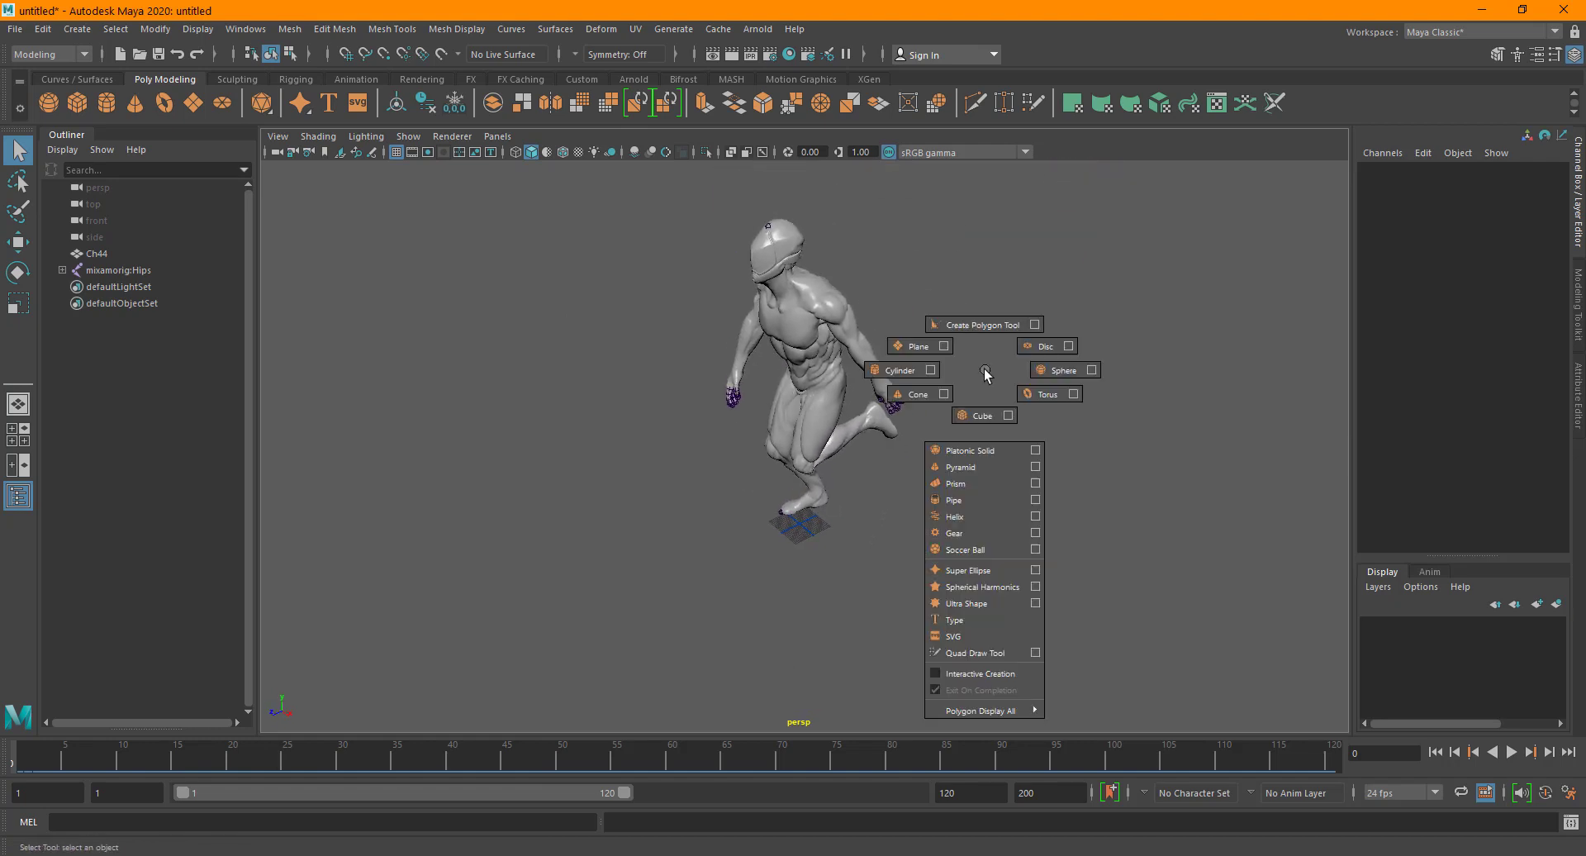
{"action": "right_click_drag", "start_coordinate": [1015, 374], "coordinate": [1047, 368], "text": "shift"}
{"action": "key", "text": "r"}
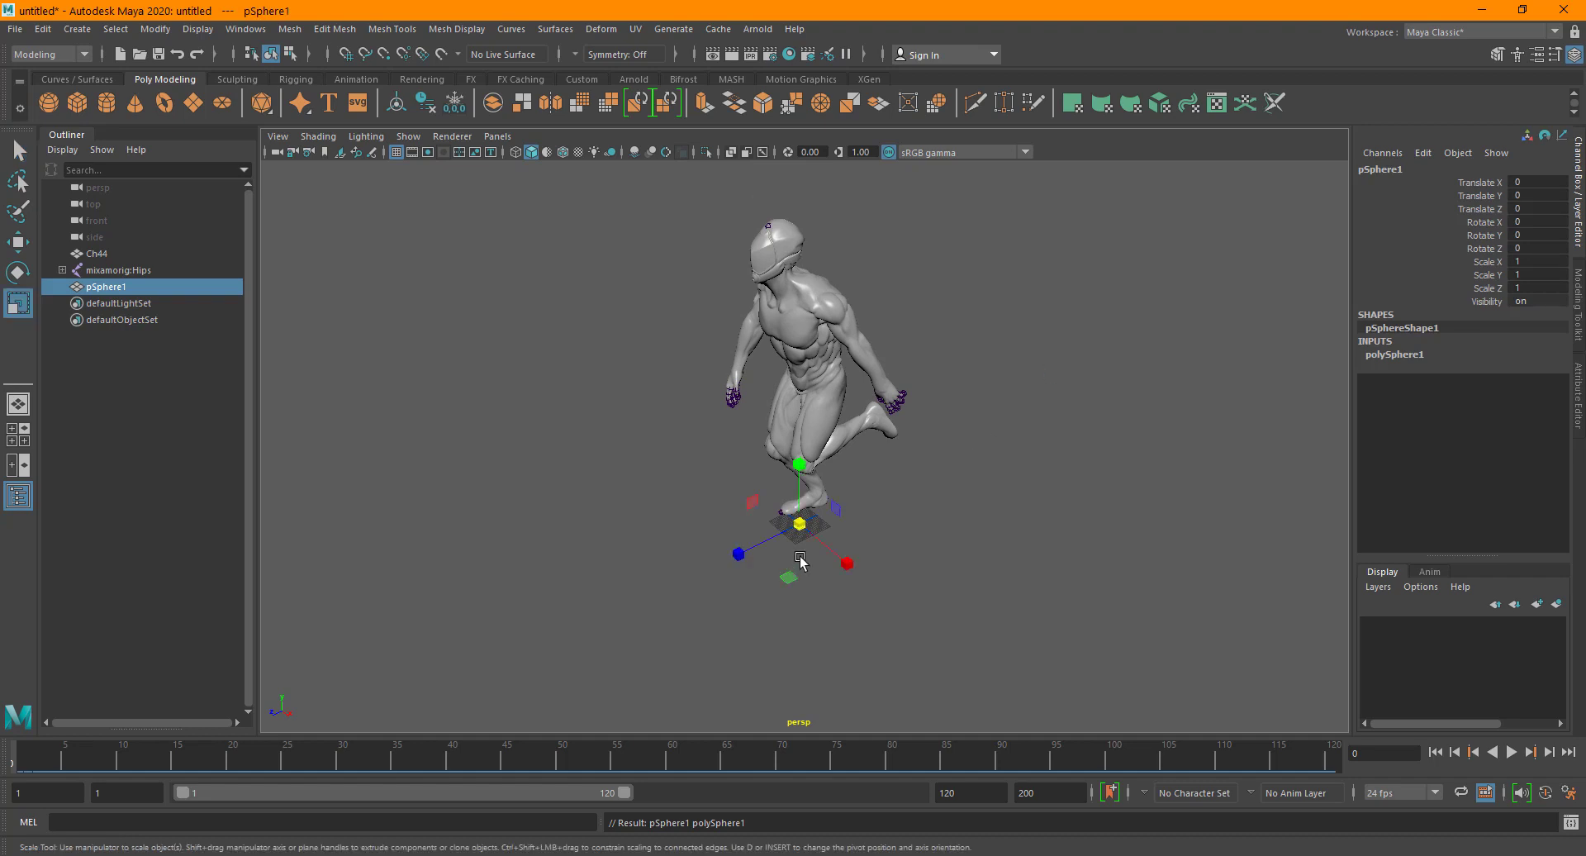
{"action": "left_click_drag", "start_coordinate": [800, 529], "coordinate": [977, 457]}
{"action": "key", "text": "w"}
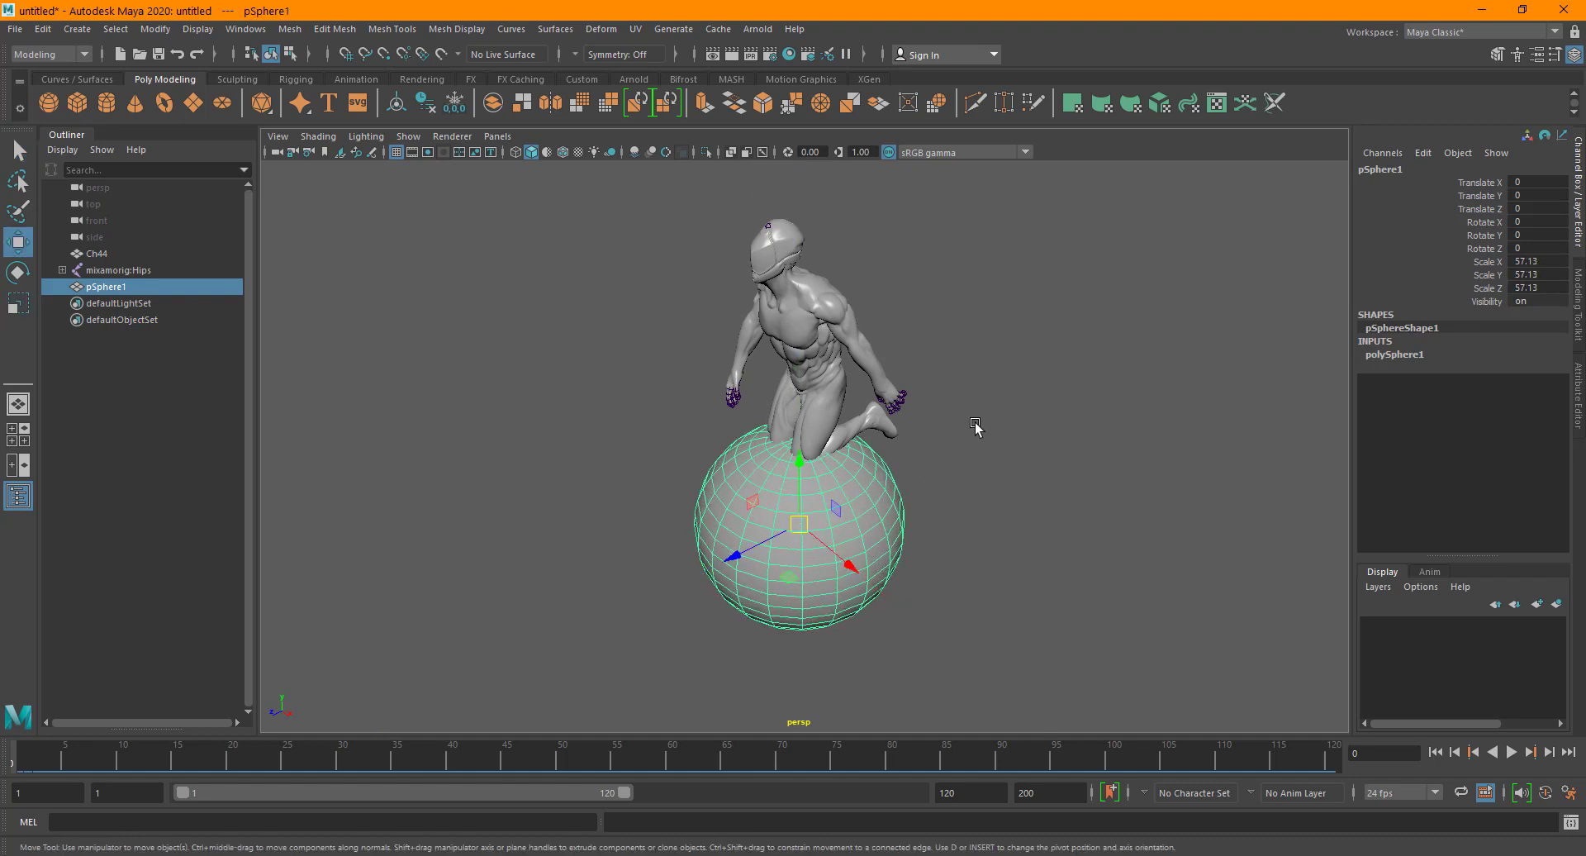
{"action": "left_click", "coordinate": [975, 427]}
{"action": "left_click", "coordinate": [887, 549]}
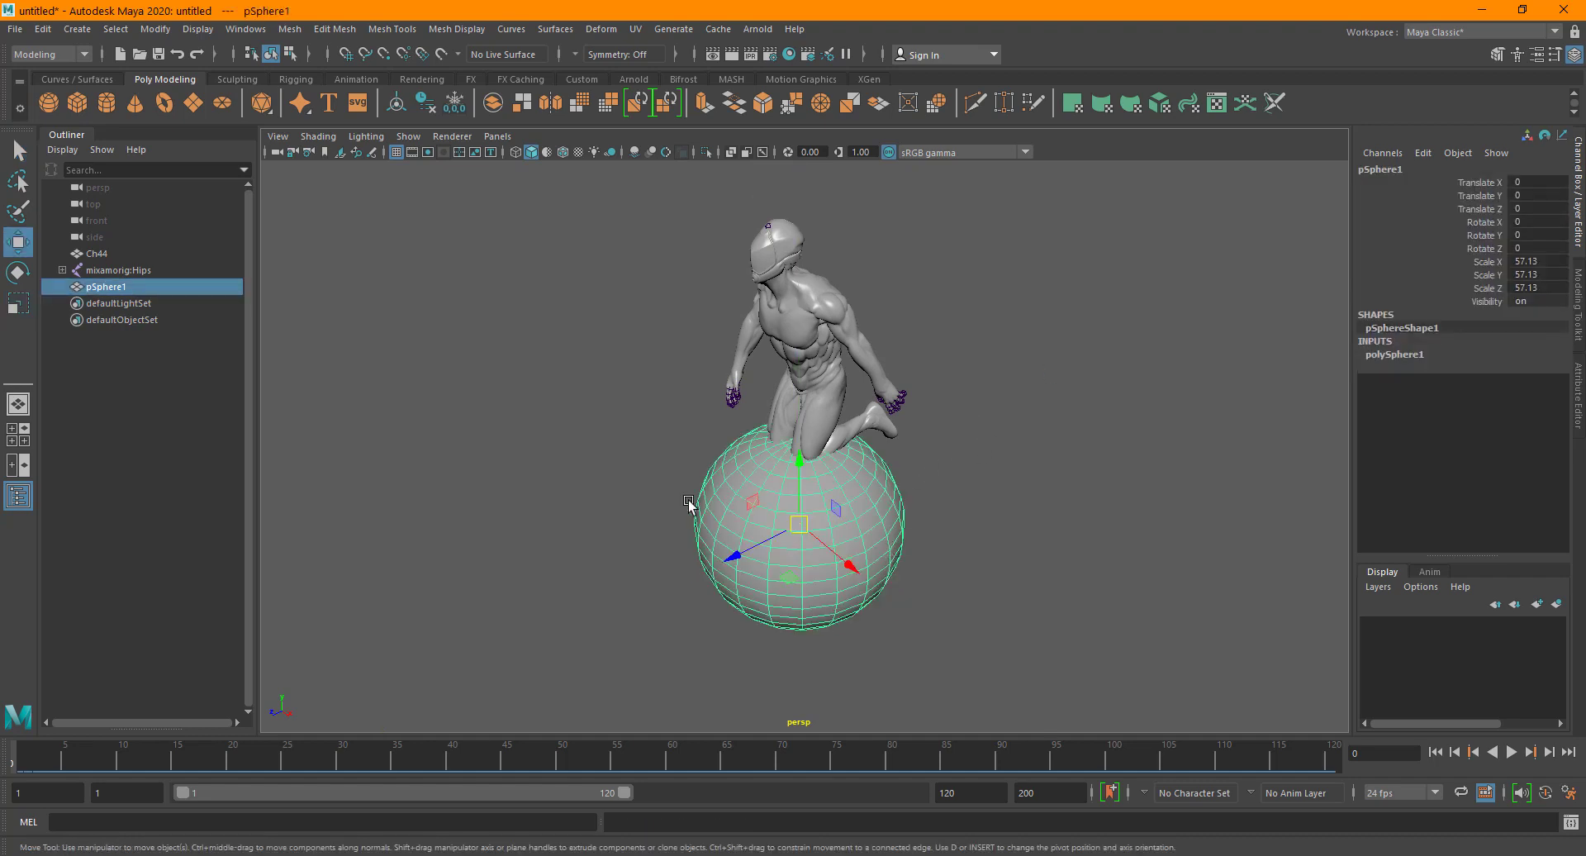
Parent the mixamorig:Hips joint hierarchy to pSphere1.
{"action": "left_click", "coordinate": [127, 270]}
{"action": "left_click", "coordinate": [117, 287], "text": "ctrl"}
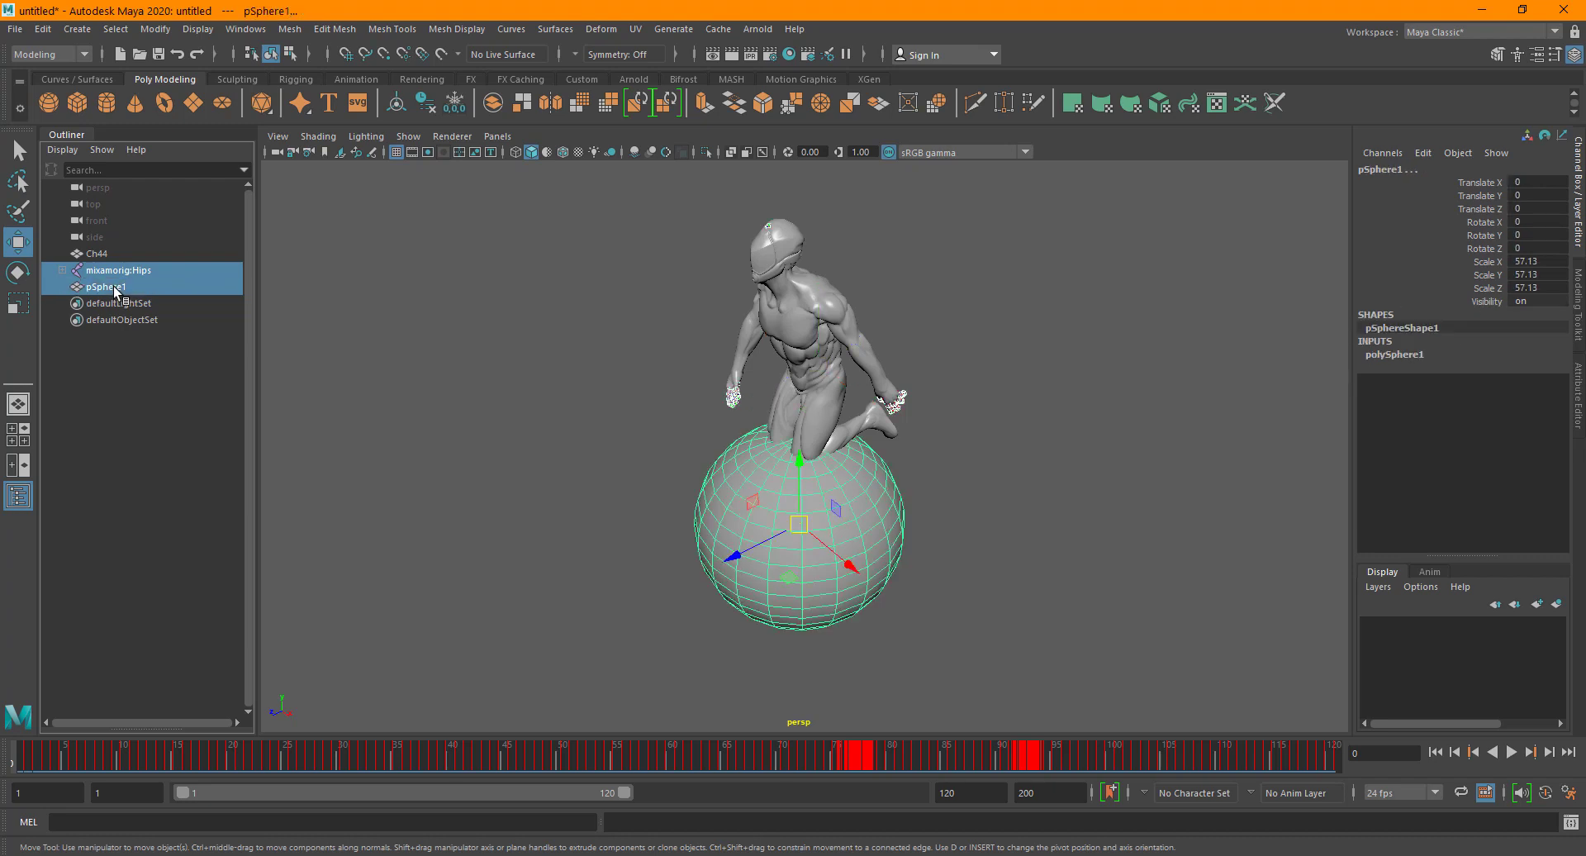
{"action": "middle_click_drag", "start_coordinate": [105, 310], "coordinate": [104, 307]}
{"action": "left_click", "coordinate": [133, 271]}
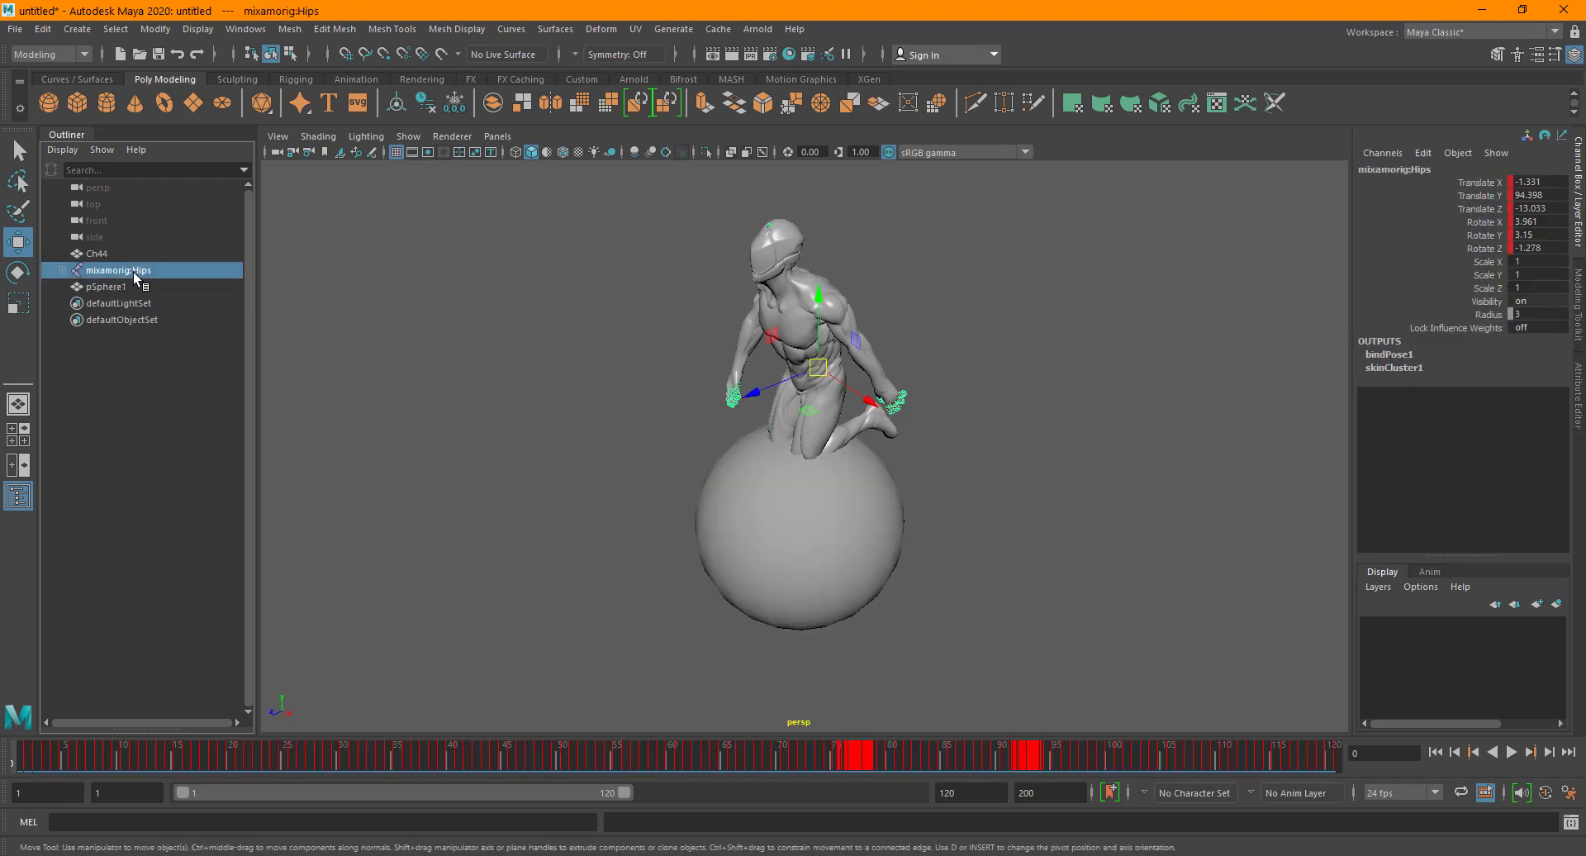
{"action": "left_click", "coordinate": [119, 289], "text": "ctrl"}
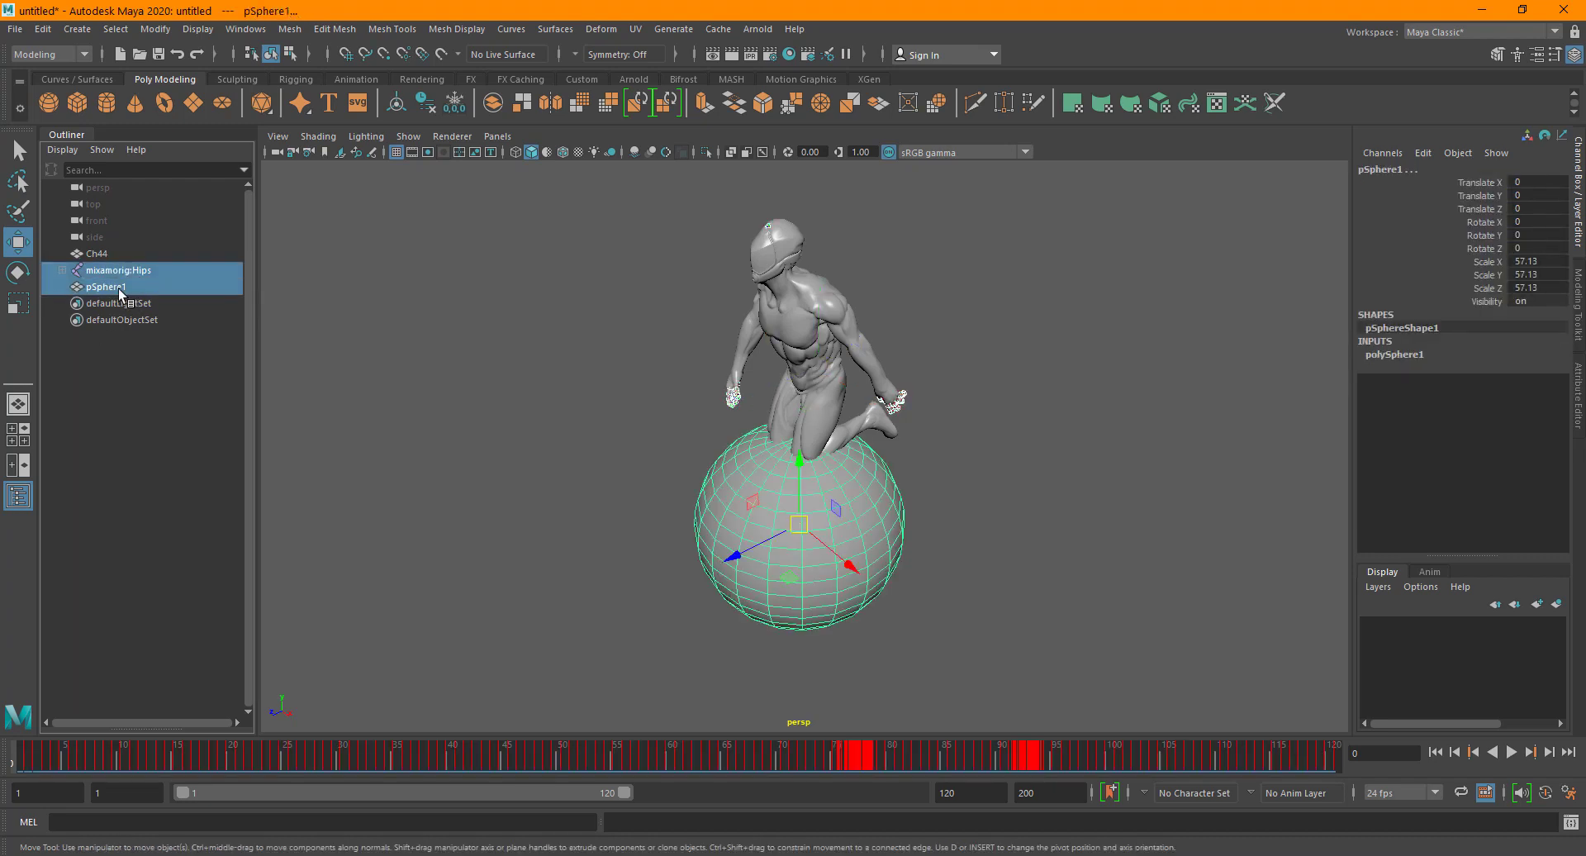
{"action": "key", "text": "p"}
{"action": "left_click", "coordinate": [1030, 488]}
Scale the parent sphere down uniformly until the character fits the size of the grid.
{"action": "left_click", "coordinate": [816, 524]}
{"action": "key", "text": "r"}
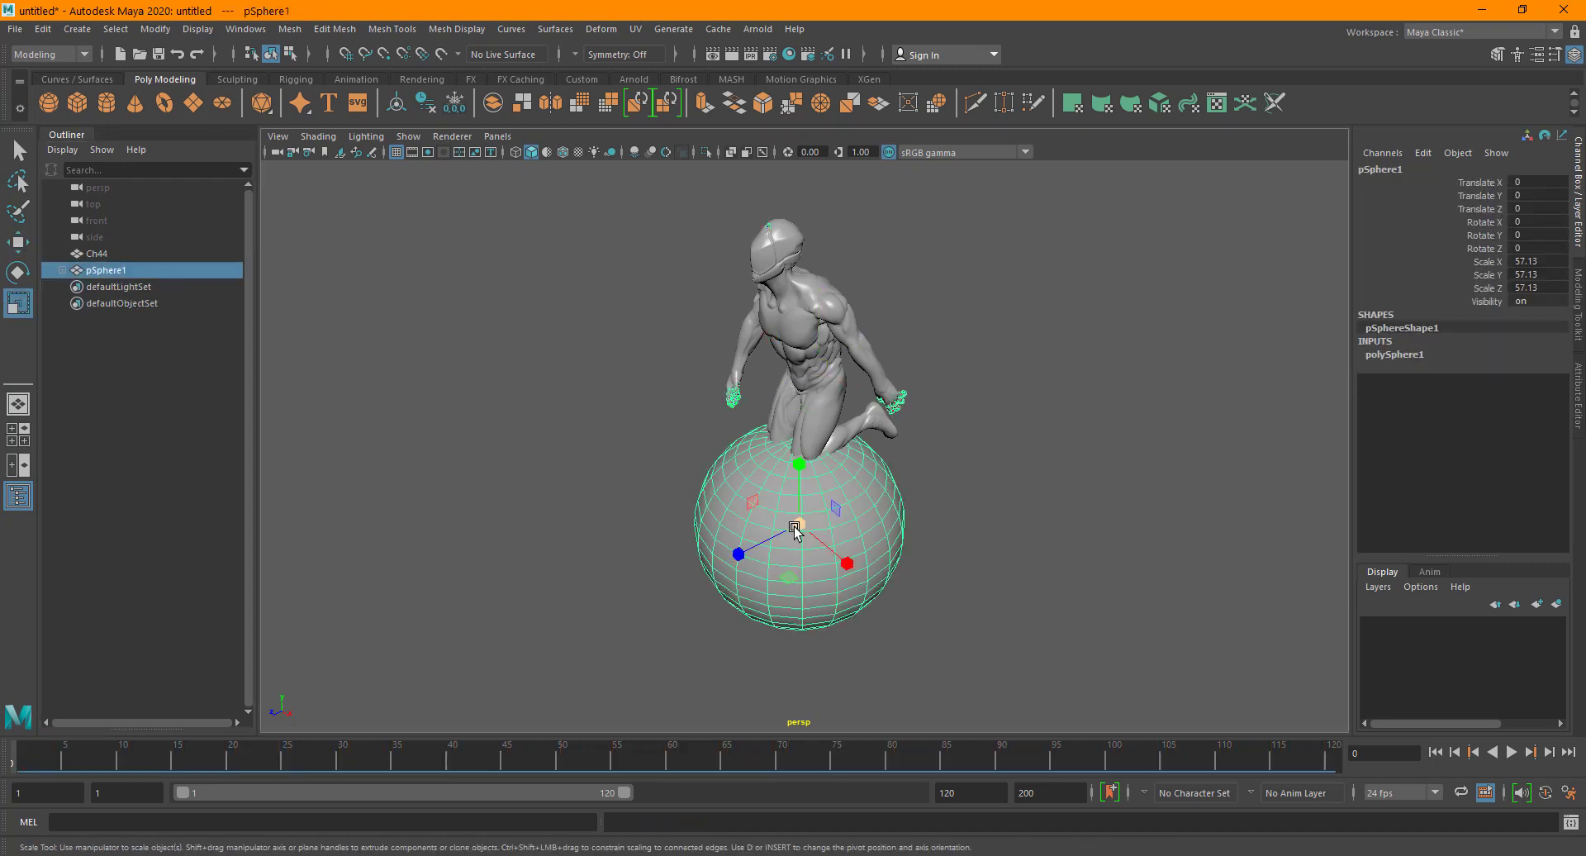
{"action": "left_click_drag", "start_coordinate": [801, 527], "coordinate": [422, 640]}
{"action": "key", "text": "f"}
{"action": "left_click_drag", "start_coordinate": [680, 569], "coordinate": [821, 526], "text": "alt"}
Hide the parent sphere together with its joint hierarchy.
{"action": "left_click", "coordinate": [1008, 523]}
{"action": "left_click", "coordinate": [798, 460]}
{"action": "key", "text": "ctrl+h"}
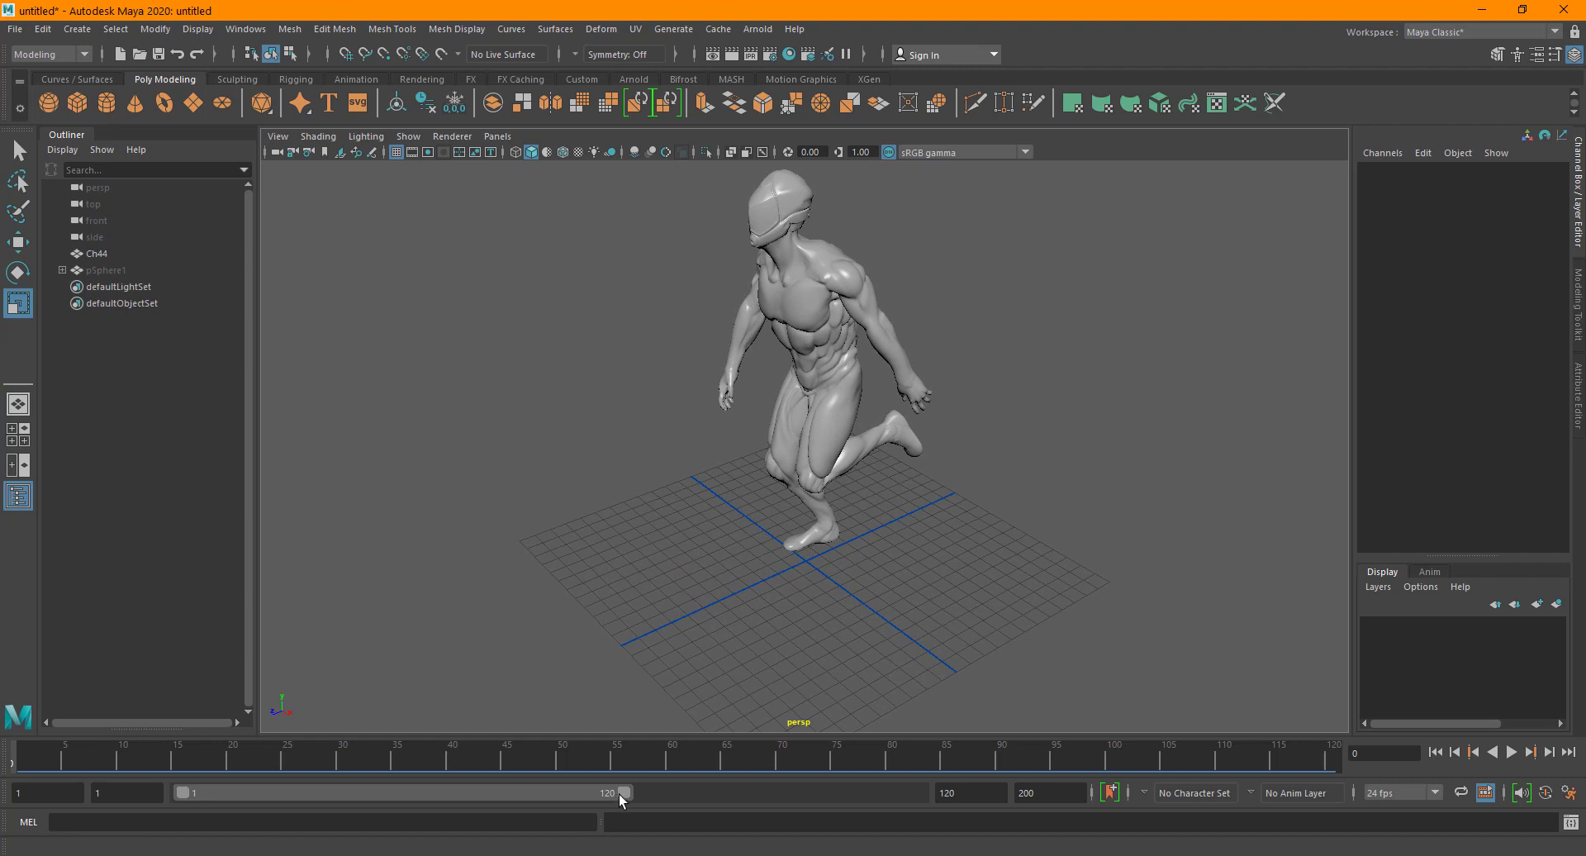
Extend the playback range to cover frames 1 to 200 and save the time slider preferences at 24 fps x 1 playback speed.
{"action": "left_click_drag", "start_coordinate": [618, 794], "coordinate": [679, 796]}
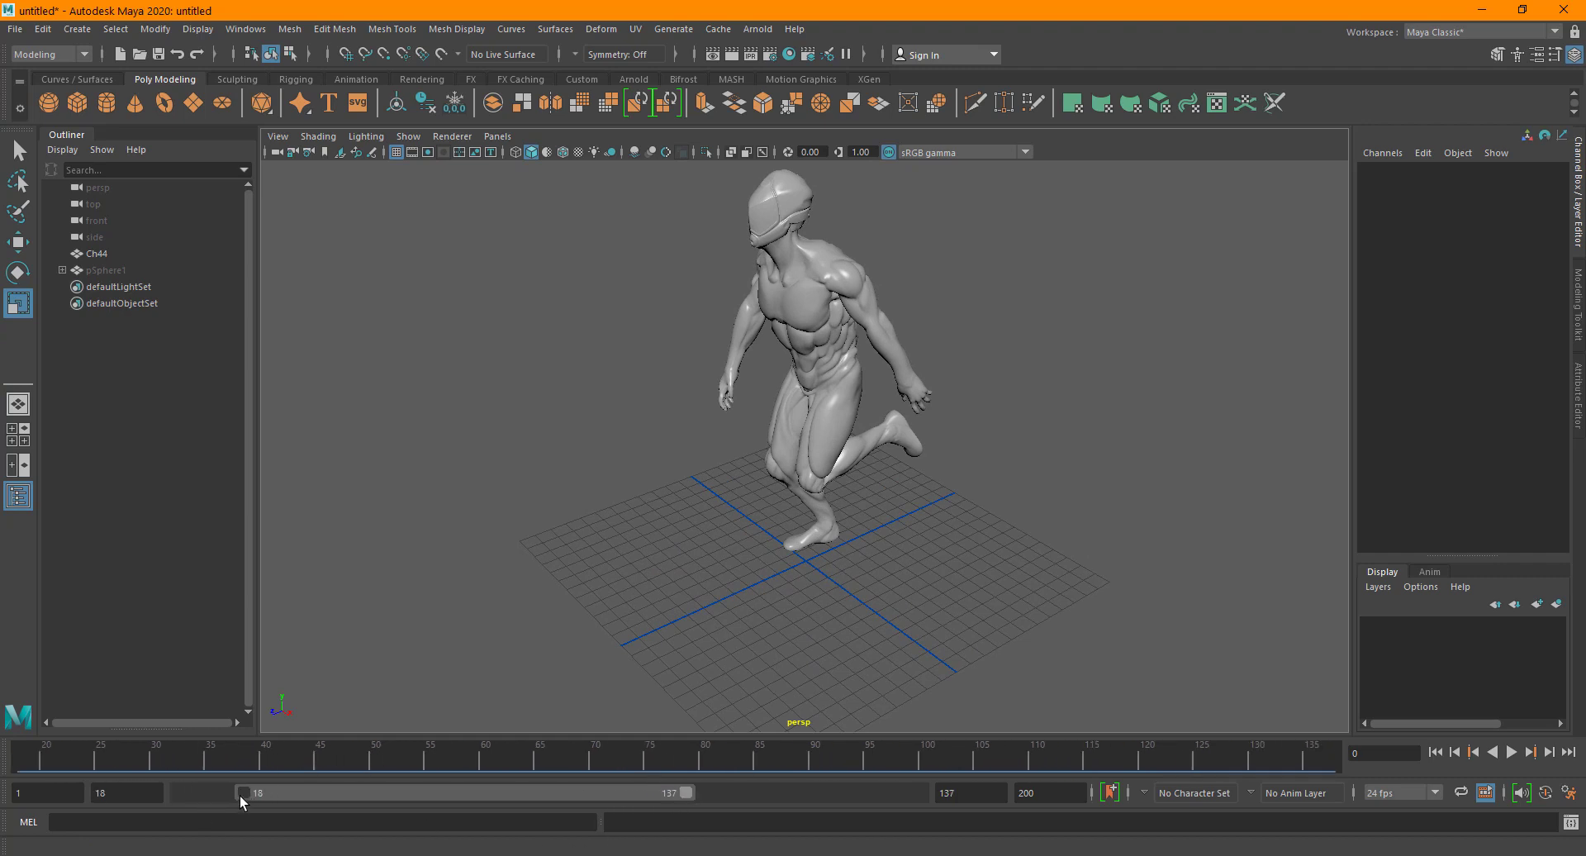
{"action": "left_click_drag", "start_coordinate": [243, 796], "coordinate": [183, 794]}
{"action": "left_click_drag", "start_coordinate": [686, 791], "coordinate": [1028, 797]}
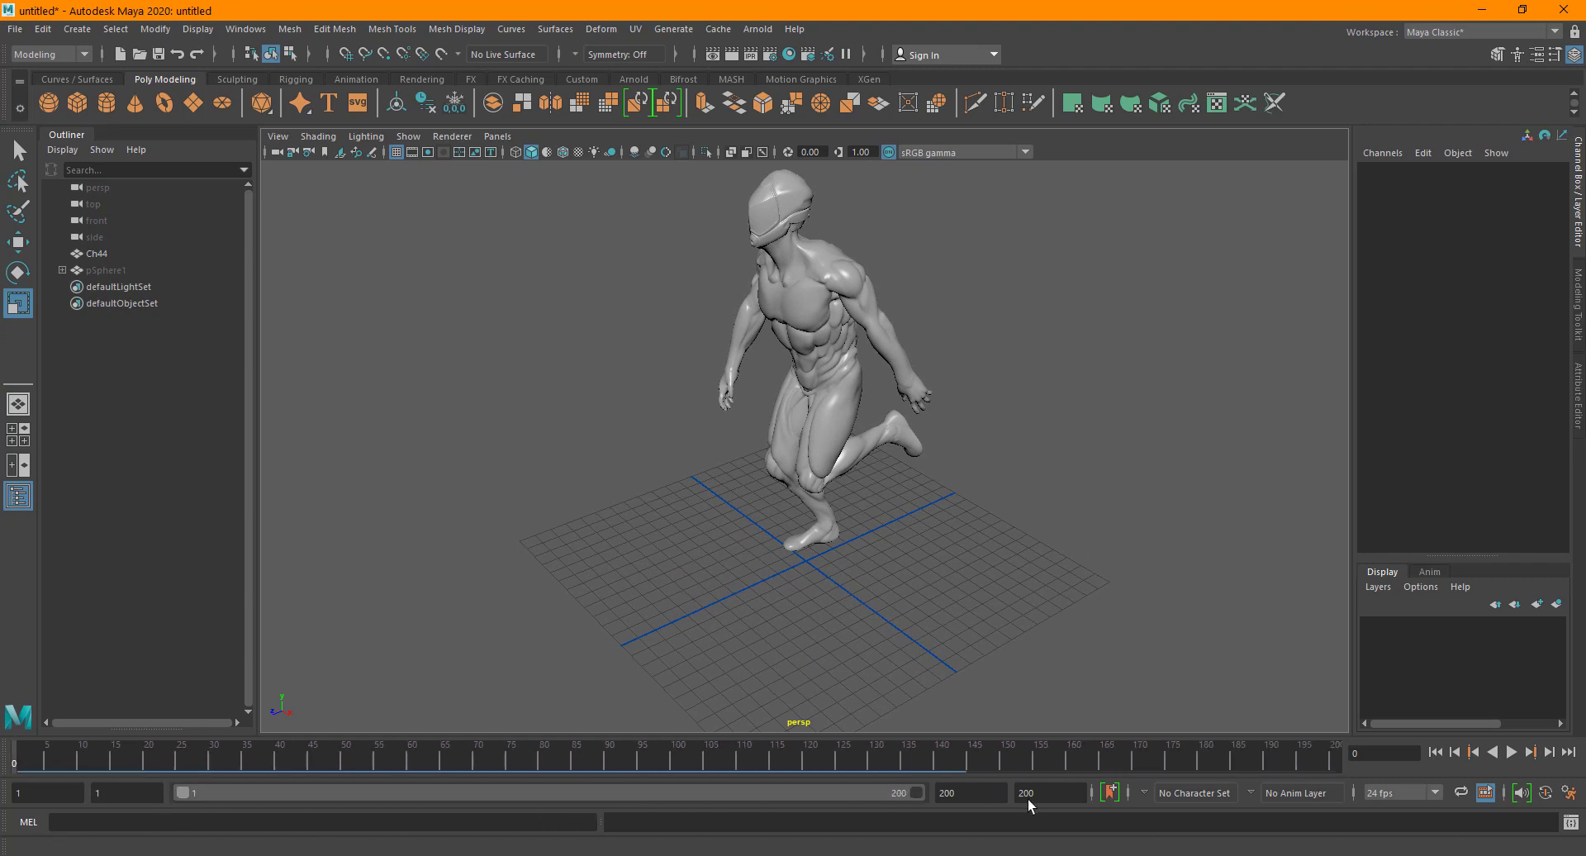
{"action": "left_click", "coordinate": [1568, 793]}
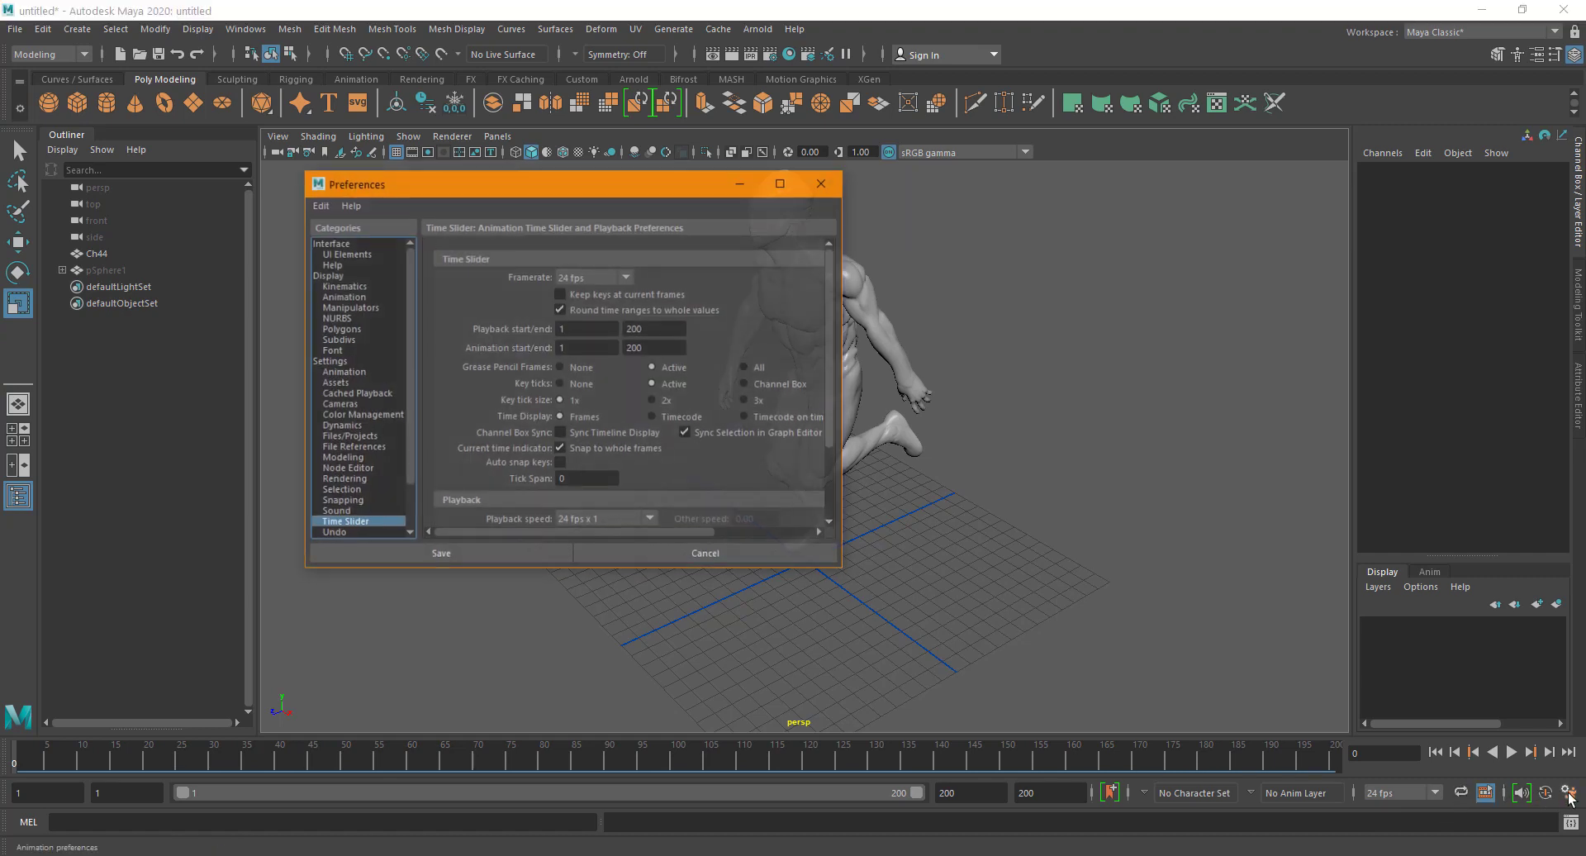
{"action": "scroll", "coordinate": [598, 429], "scroll_direction": "down", "scroll_amount": 3}
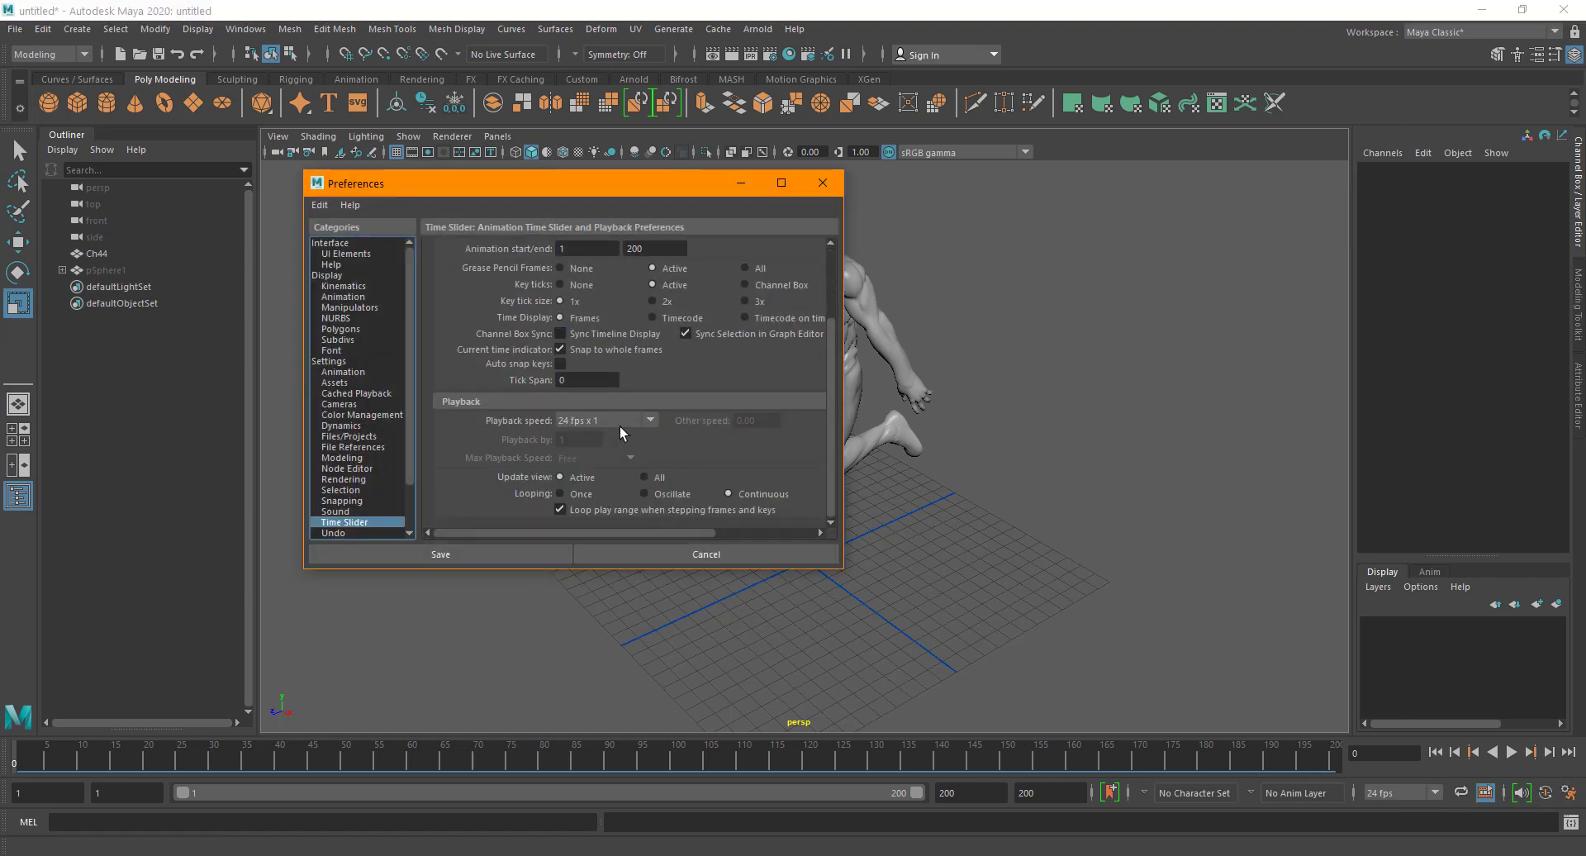
{"action": "left_click", "coordinate": [462, 555]}
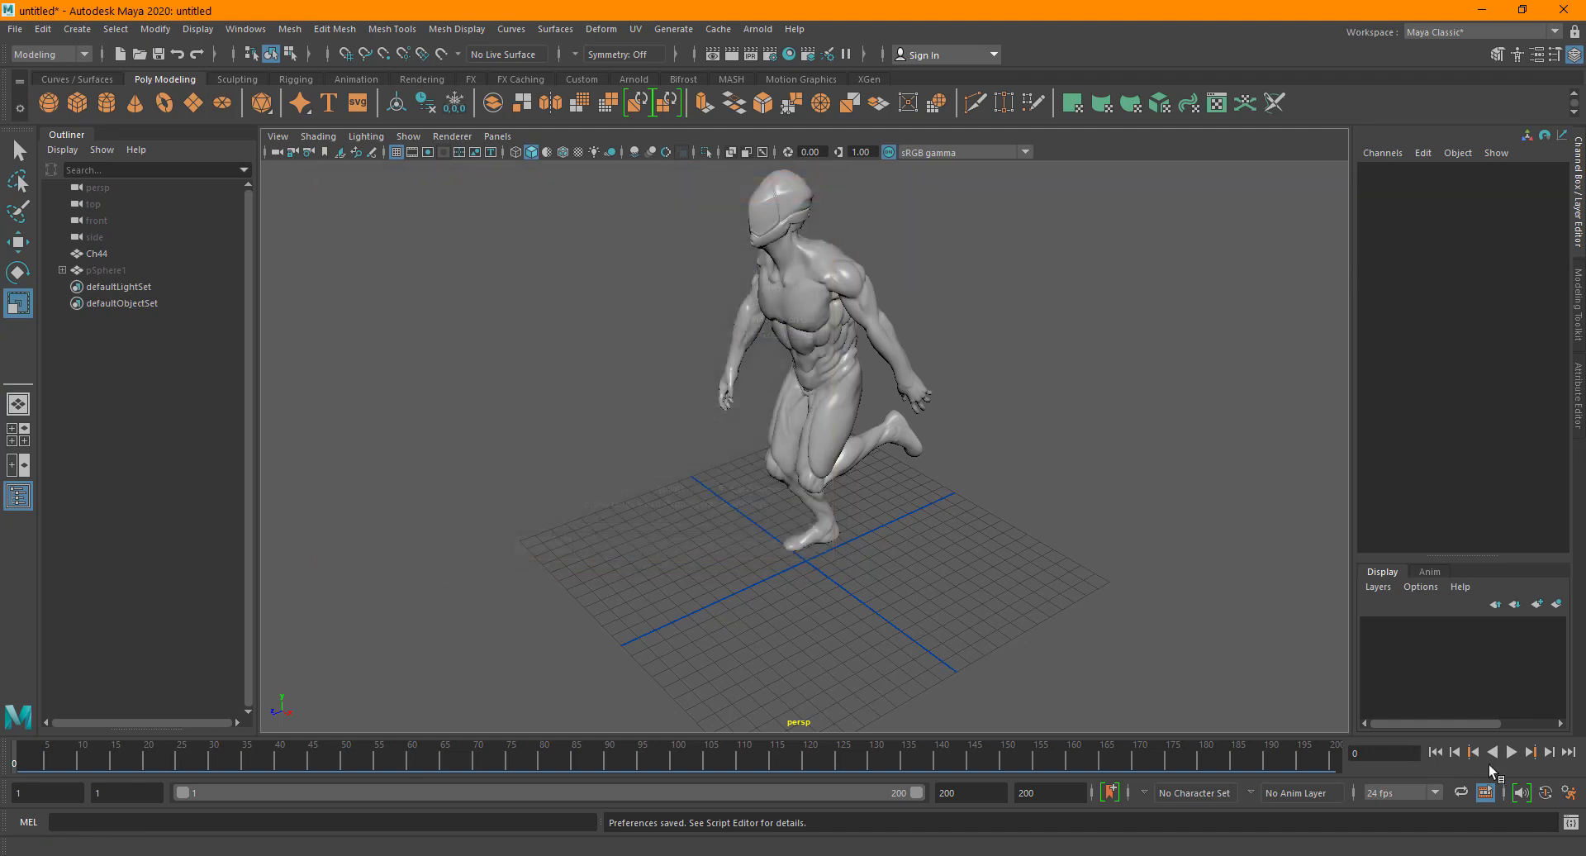
Play the character's dance animation through the extended range, view it from another angle, and return to frame 1.
{"action": "left_click", "coordinate": [1514, 752]}
{"action": "scroll", "coordinate": [1016, 484], "scroll_direction": "down", "scroll_amount": 5}
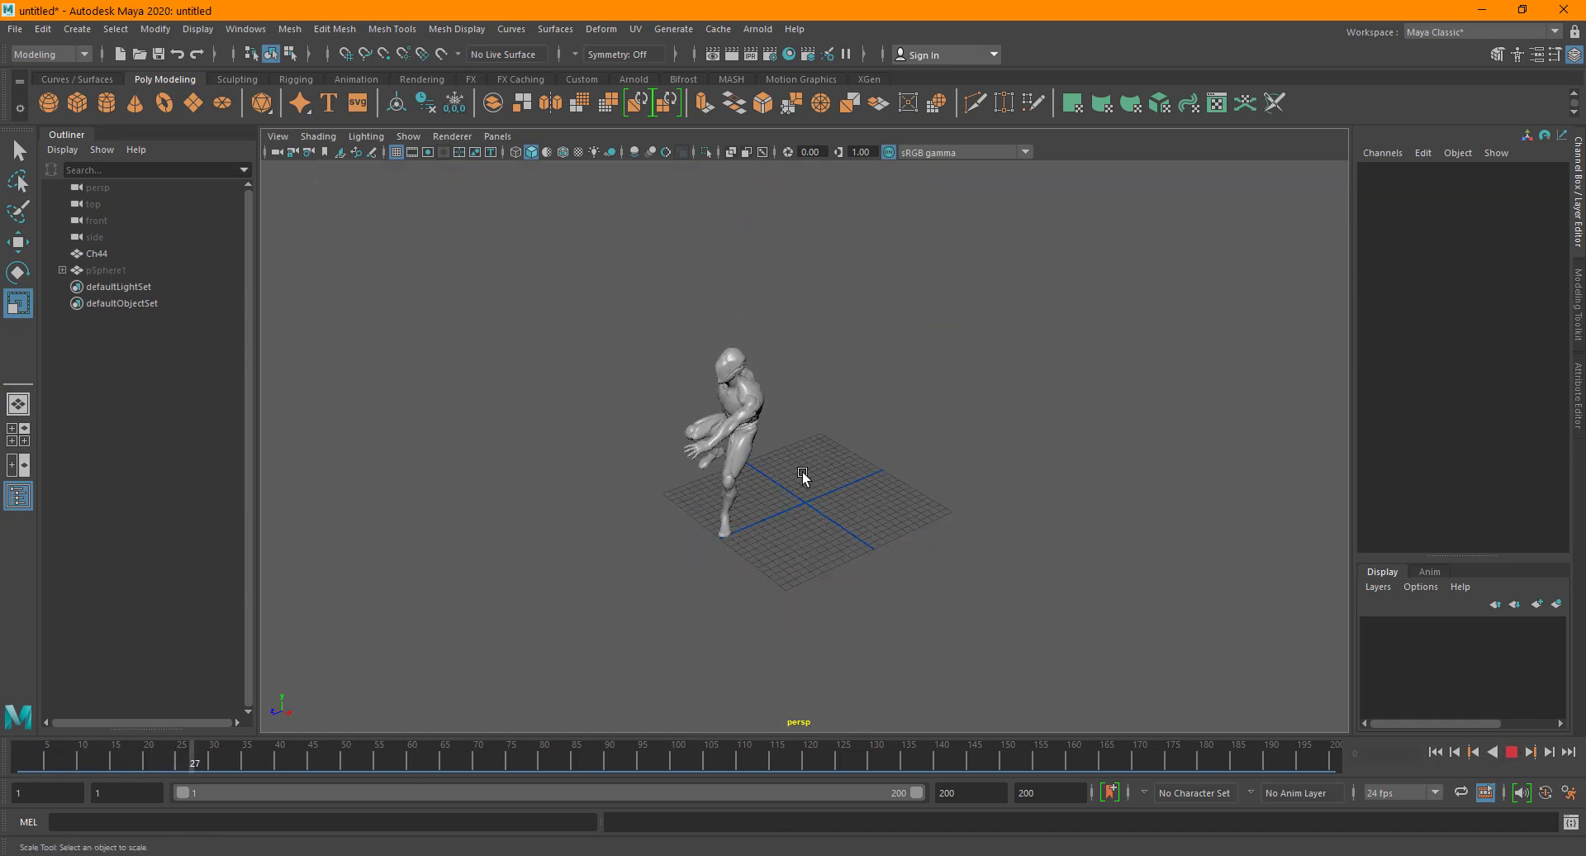
{"action": "scroll", "coordinate": [803, 474], "scroll_direction": "up", "scroll_amount": 2}
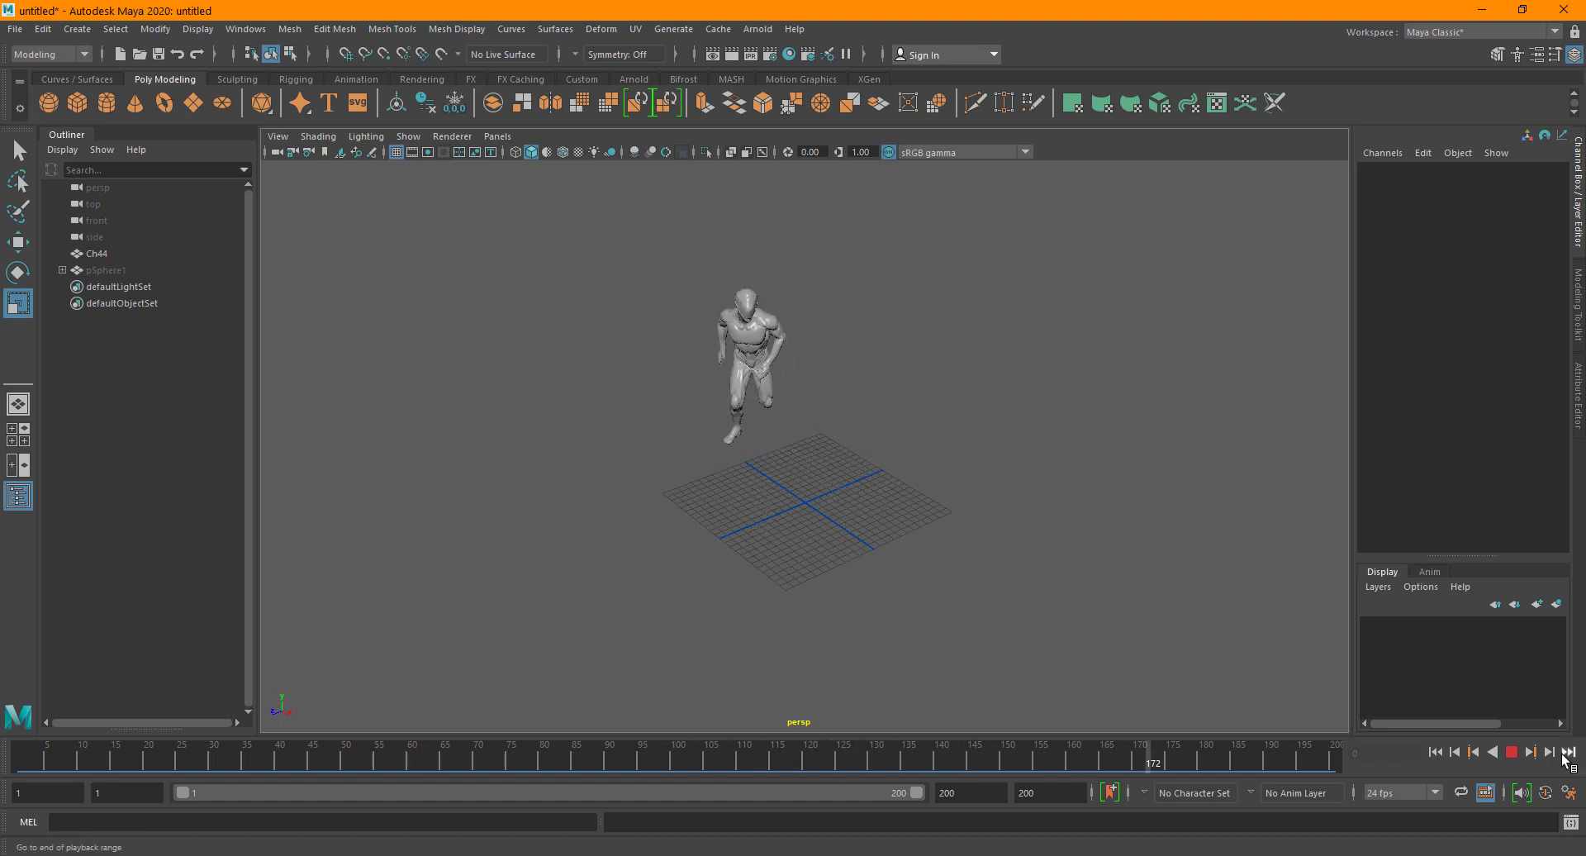
{"action": "left_click", "coordinate": [1512, 750]}
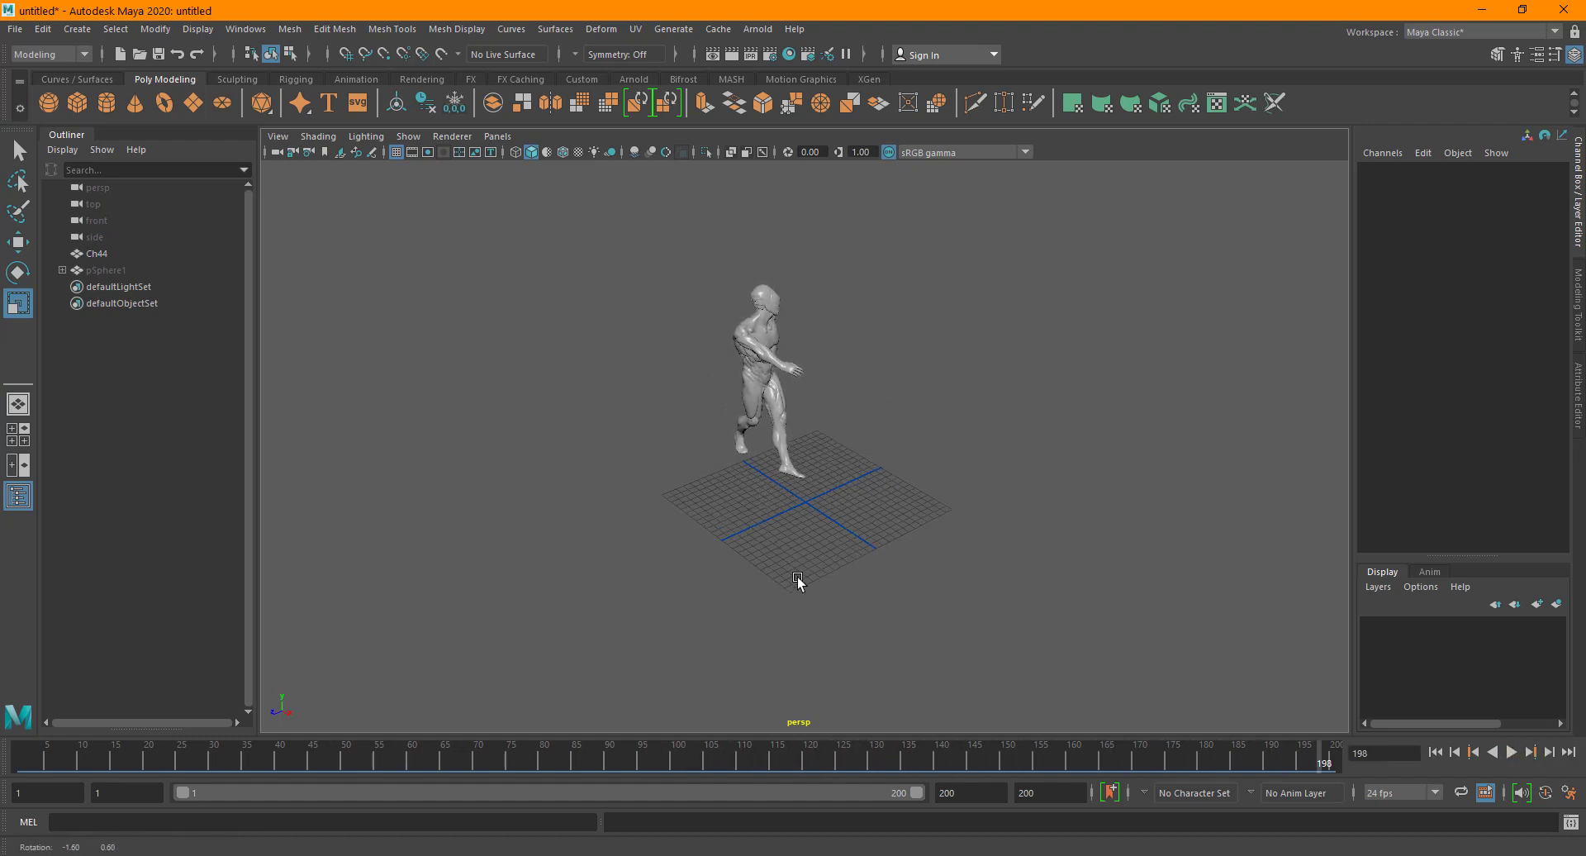
{"action": "left_click_drag", "start_coordinate": [801, 577], "coordinate": [908, 594], "text": "alt"}
{"action": "left_click", "coordinate": [1436, 752]}
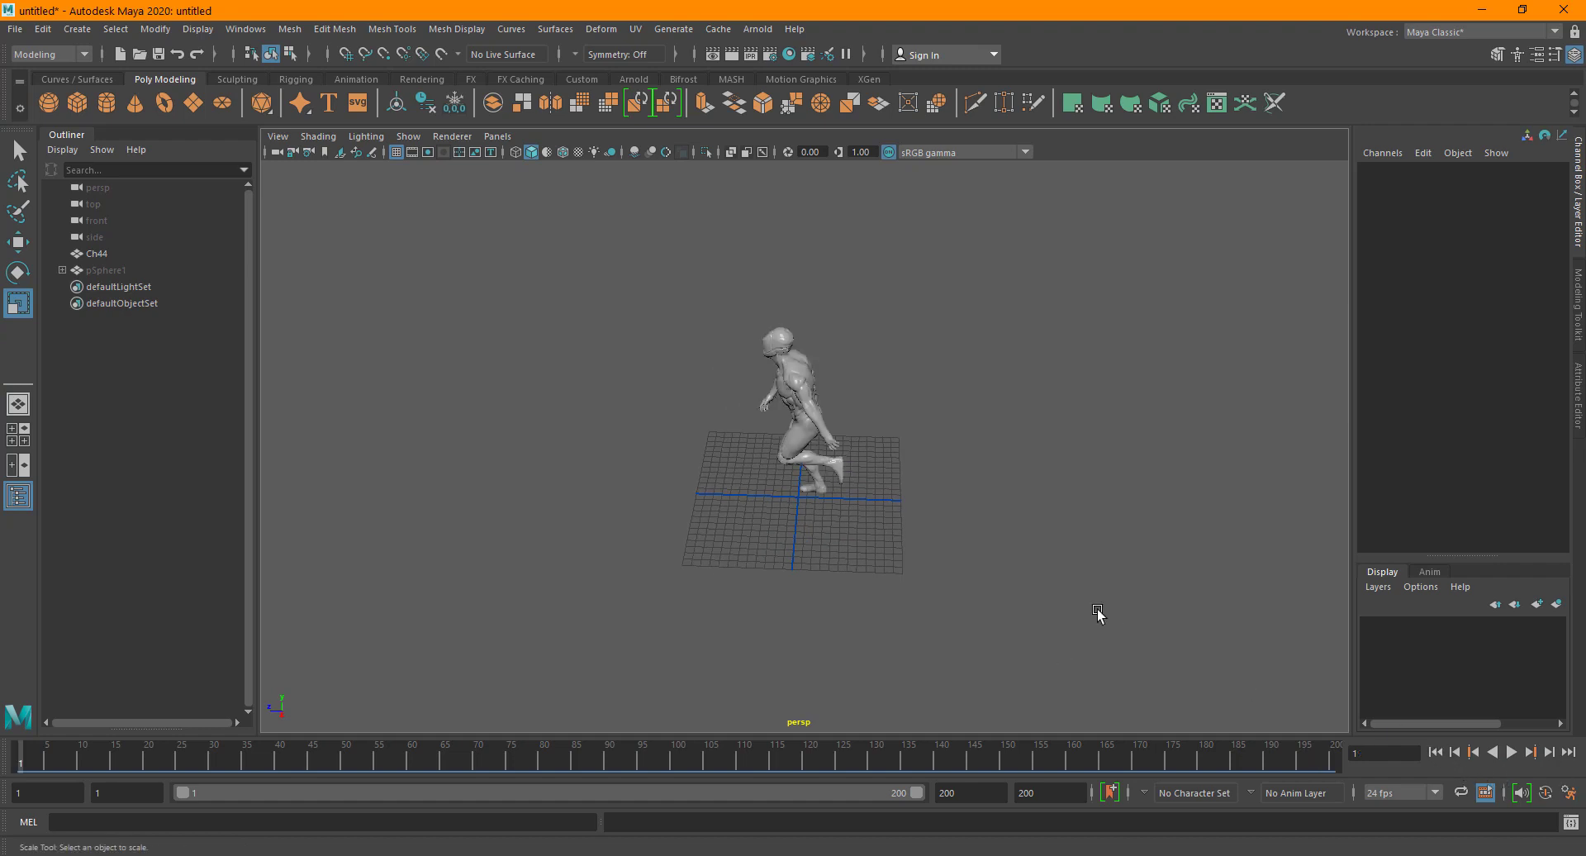
Select the Ch44 character mesh and create a Bifrost liquid from it using the FX menu set.
{"action": "left_click", "coordinate": [785, 379]}
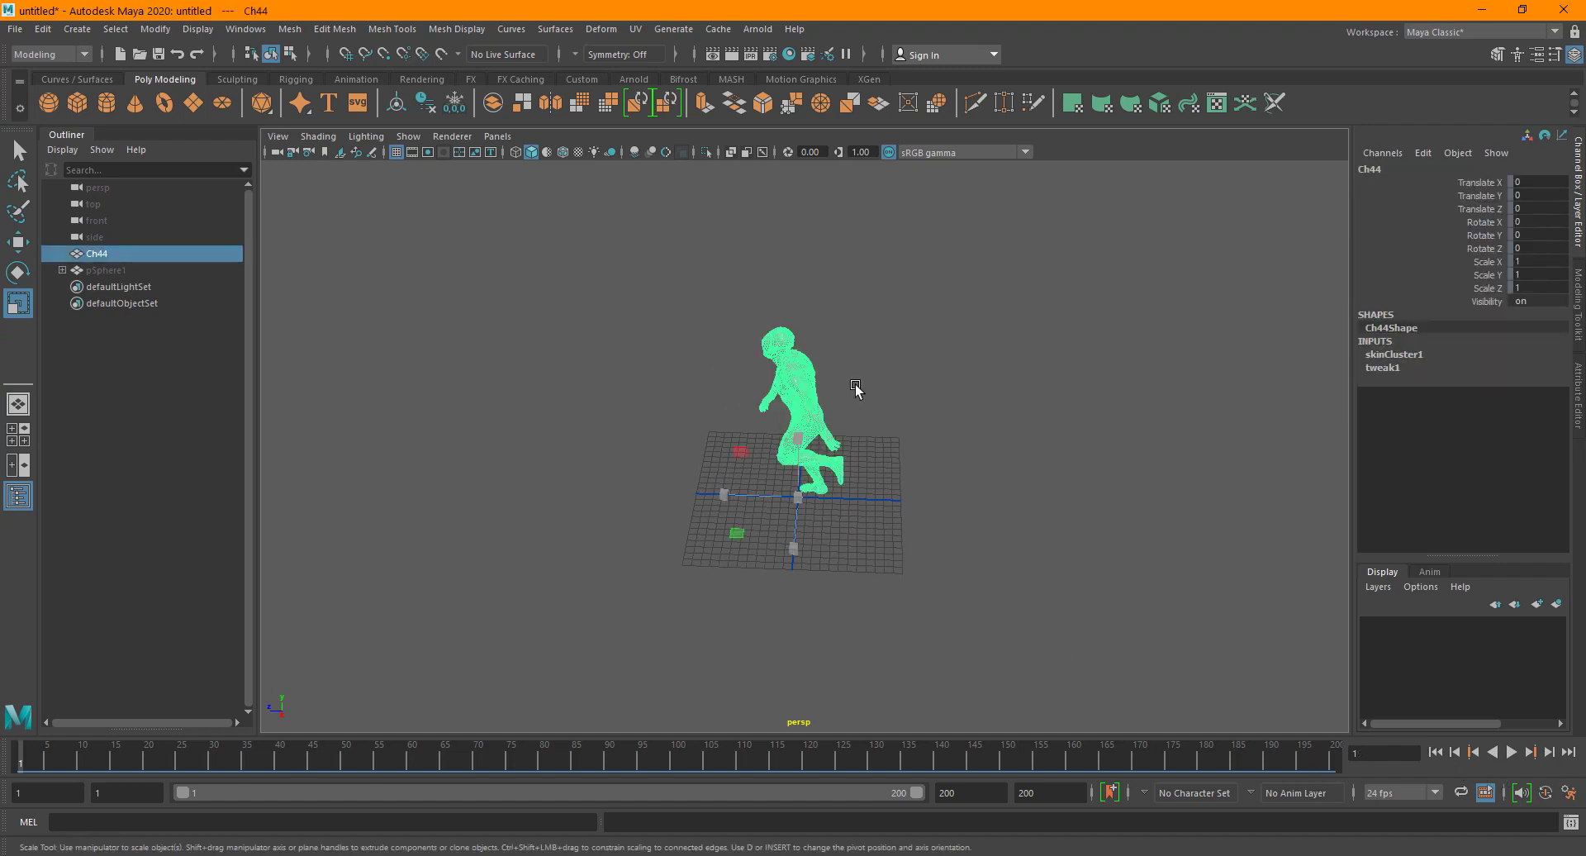
{"action": "left_click", "coordinate": [573, 309]}
{"action": "left_click", "coordinate": [770, 368]}
{"action": "left_click_drag", "start_coordinate": [785, 382], "coordinate": [735, 446], "text": "alt"}
{"action": "key", "text": "w"}
{"action": "left_click", "coordinate": [65, 60]}
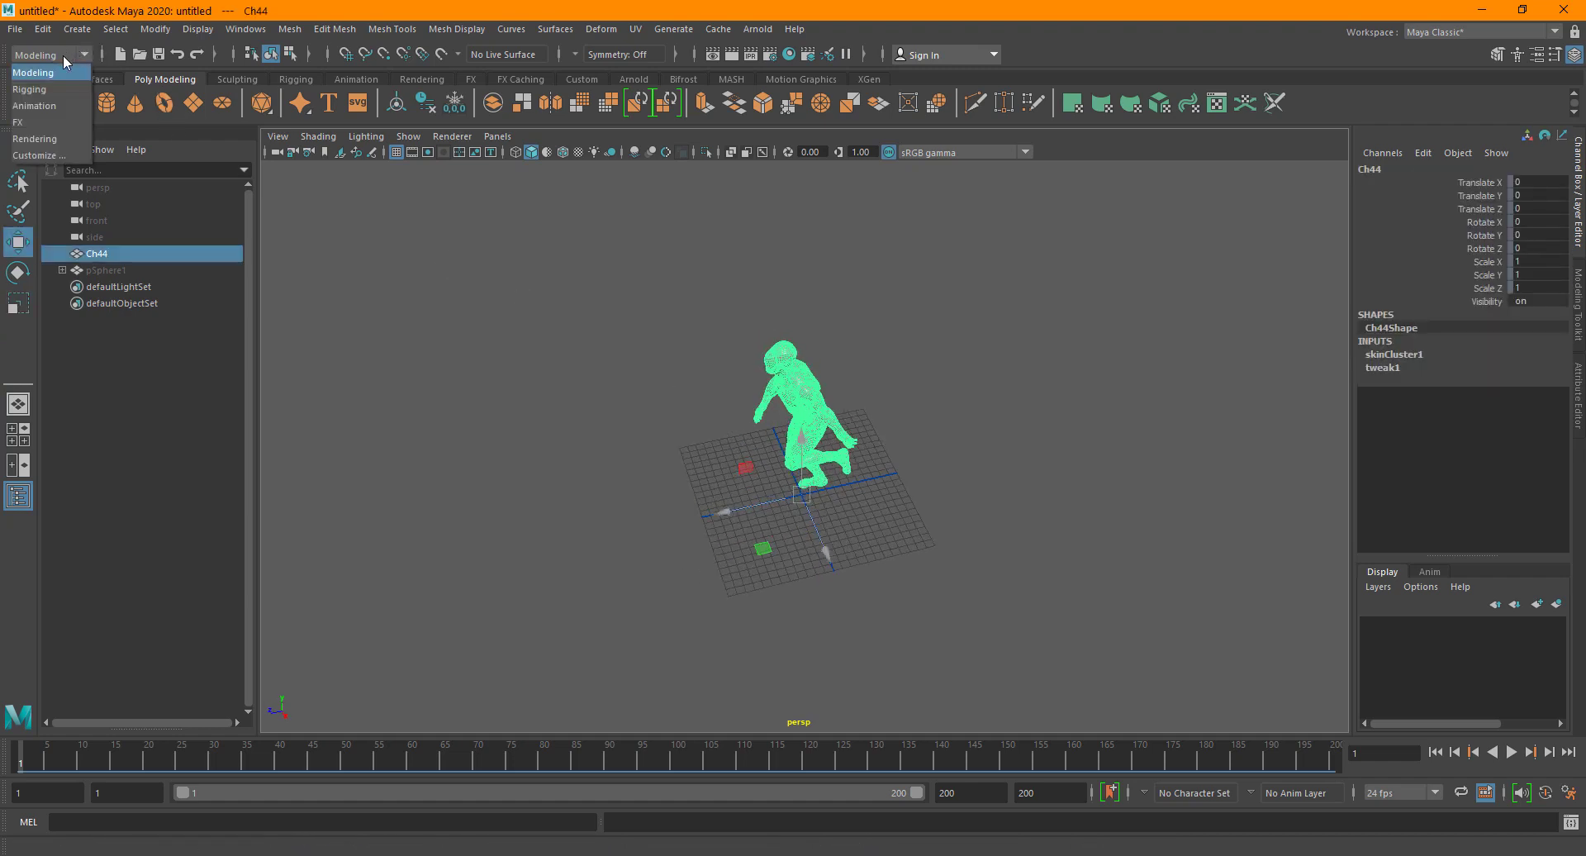
{"action": "left_click", "coordinate": [33, 122]}
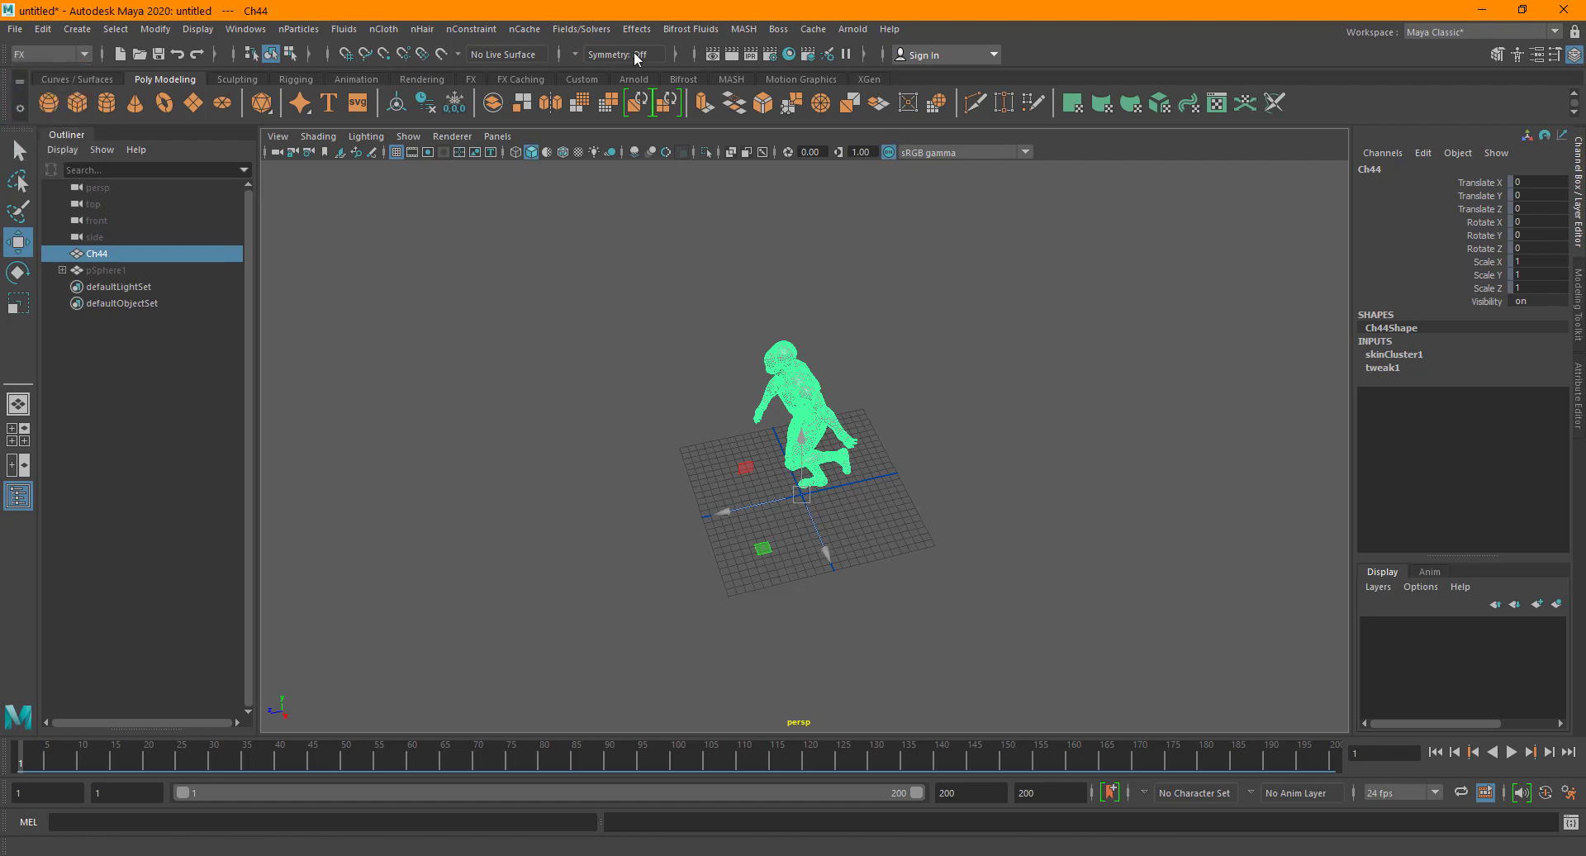
{"action": "left_click", "coordinate": [686, 32]}
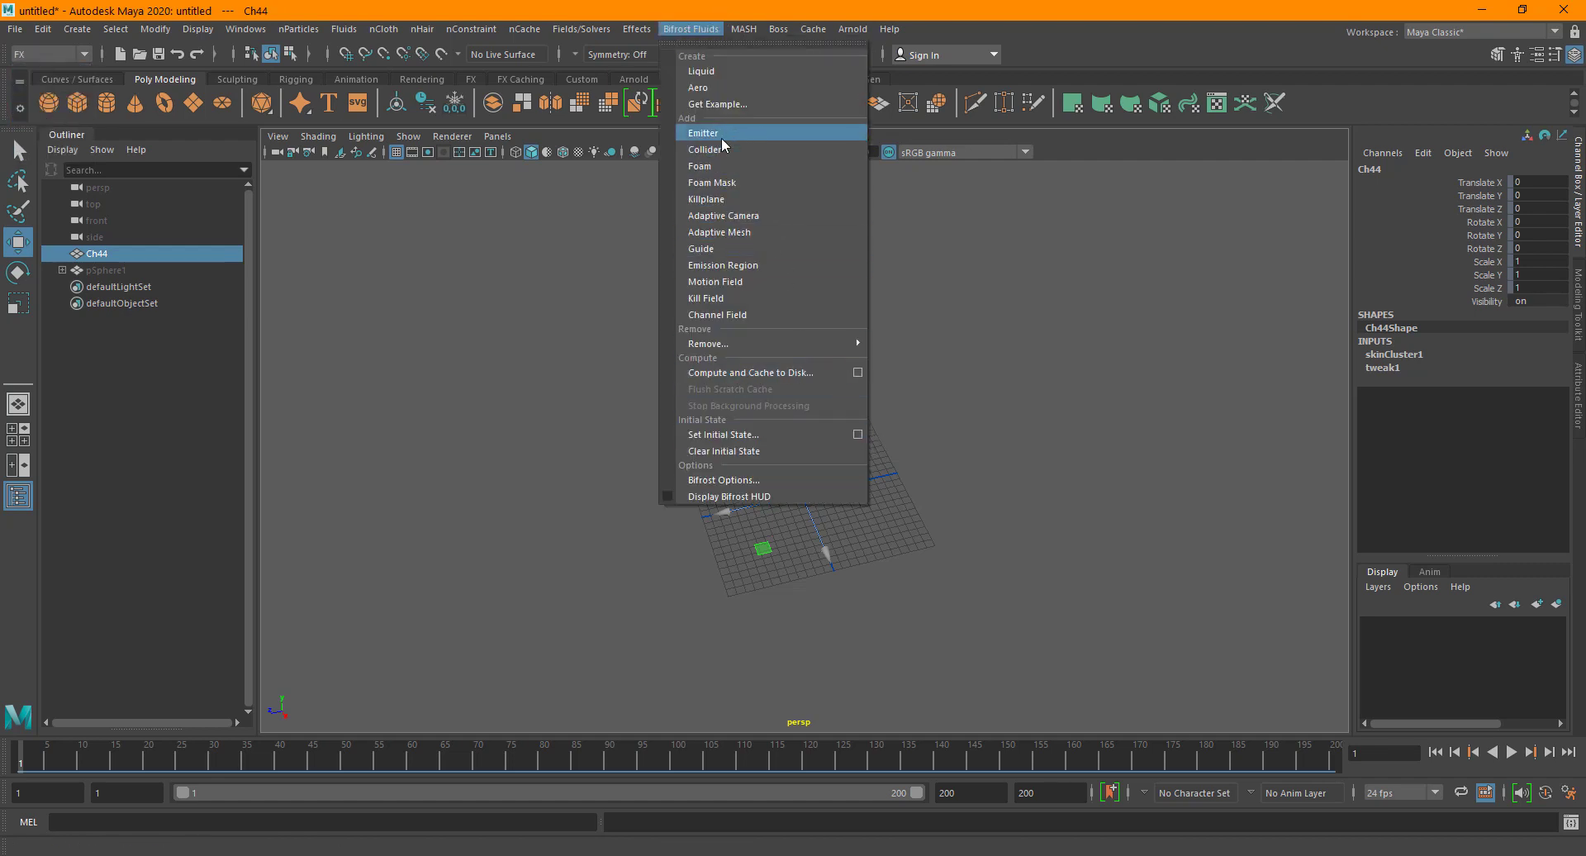
{"action": "left_click", "coordinate": [717, 73]}
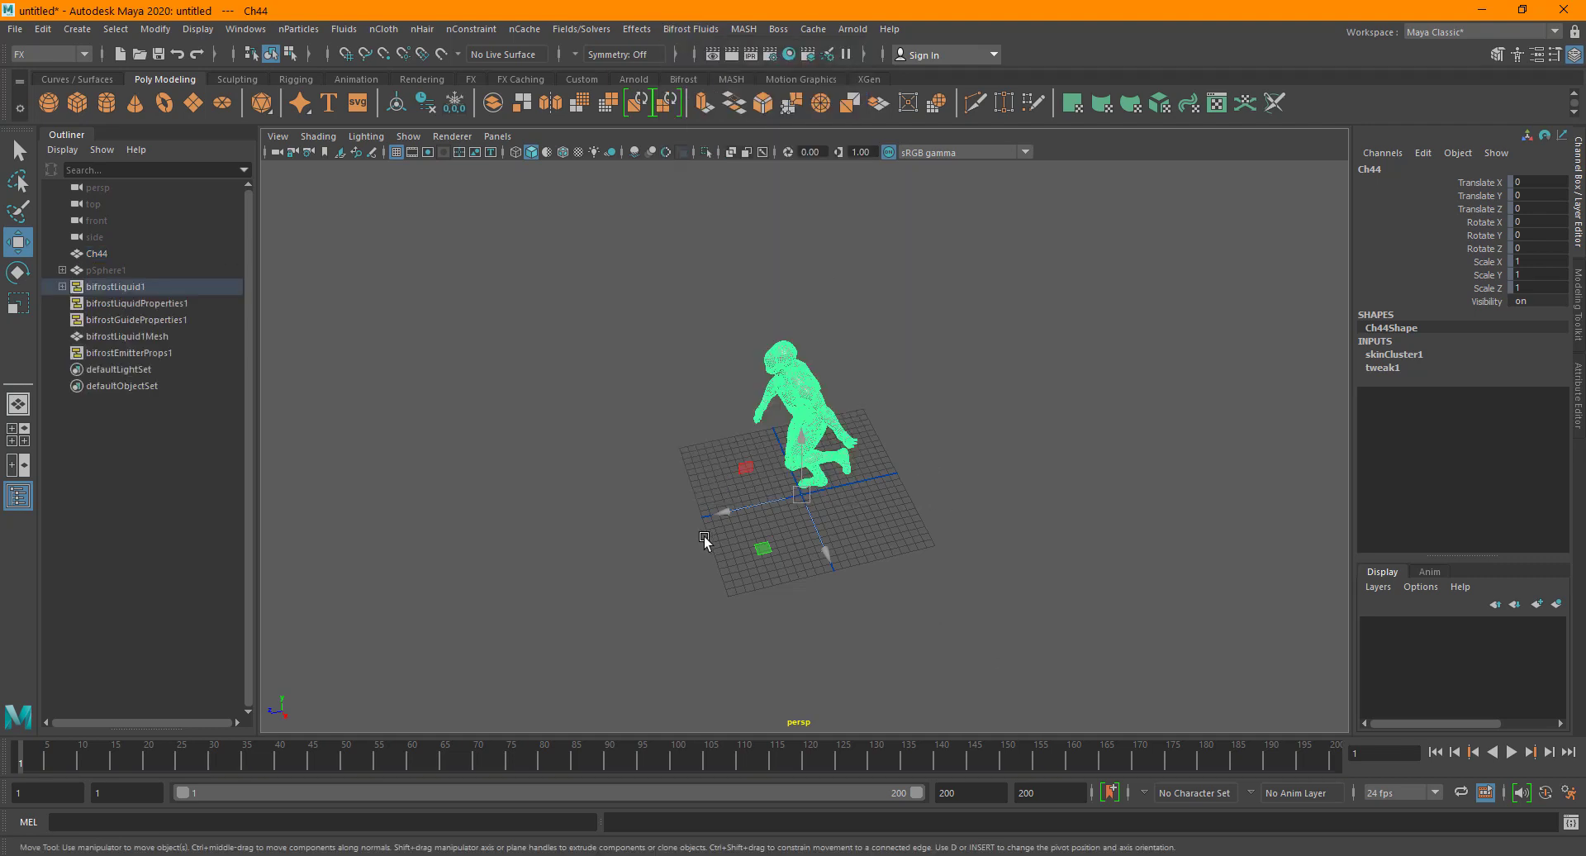
{"action": "left_click", "coordinate": [715, 513]}
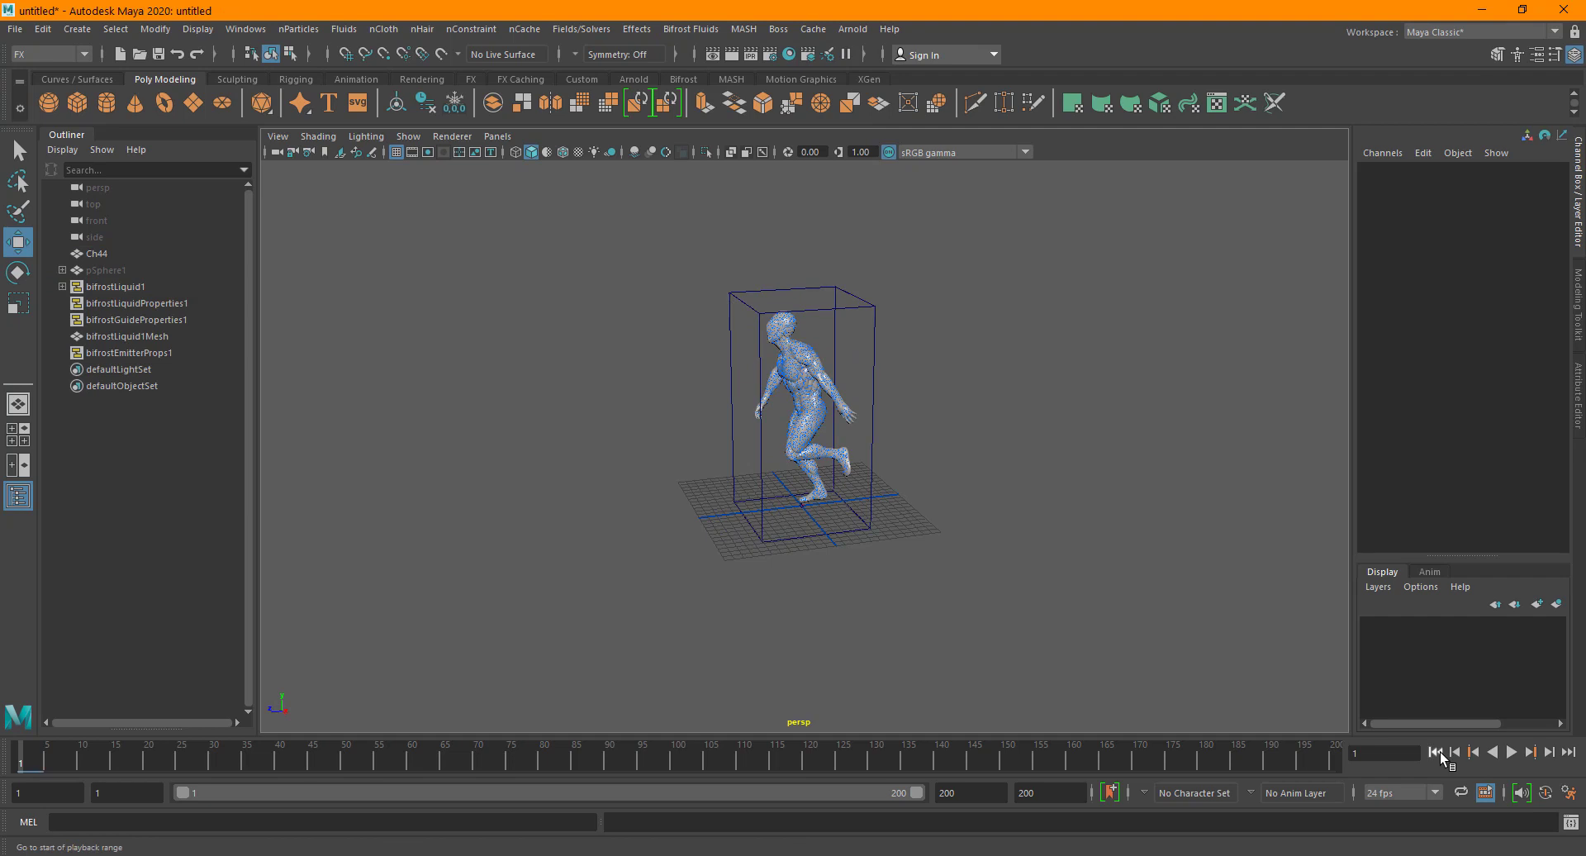
Play the Bifrost liquid simulation to check how the particles behave, and return to the first frame.
{"action": "left_click", "coordinate": [1511, 752]}
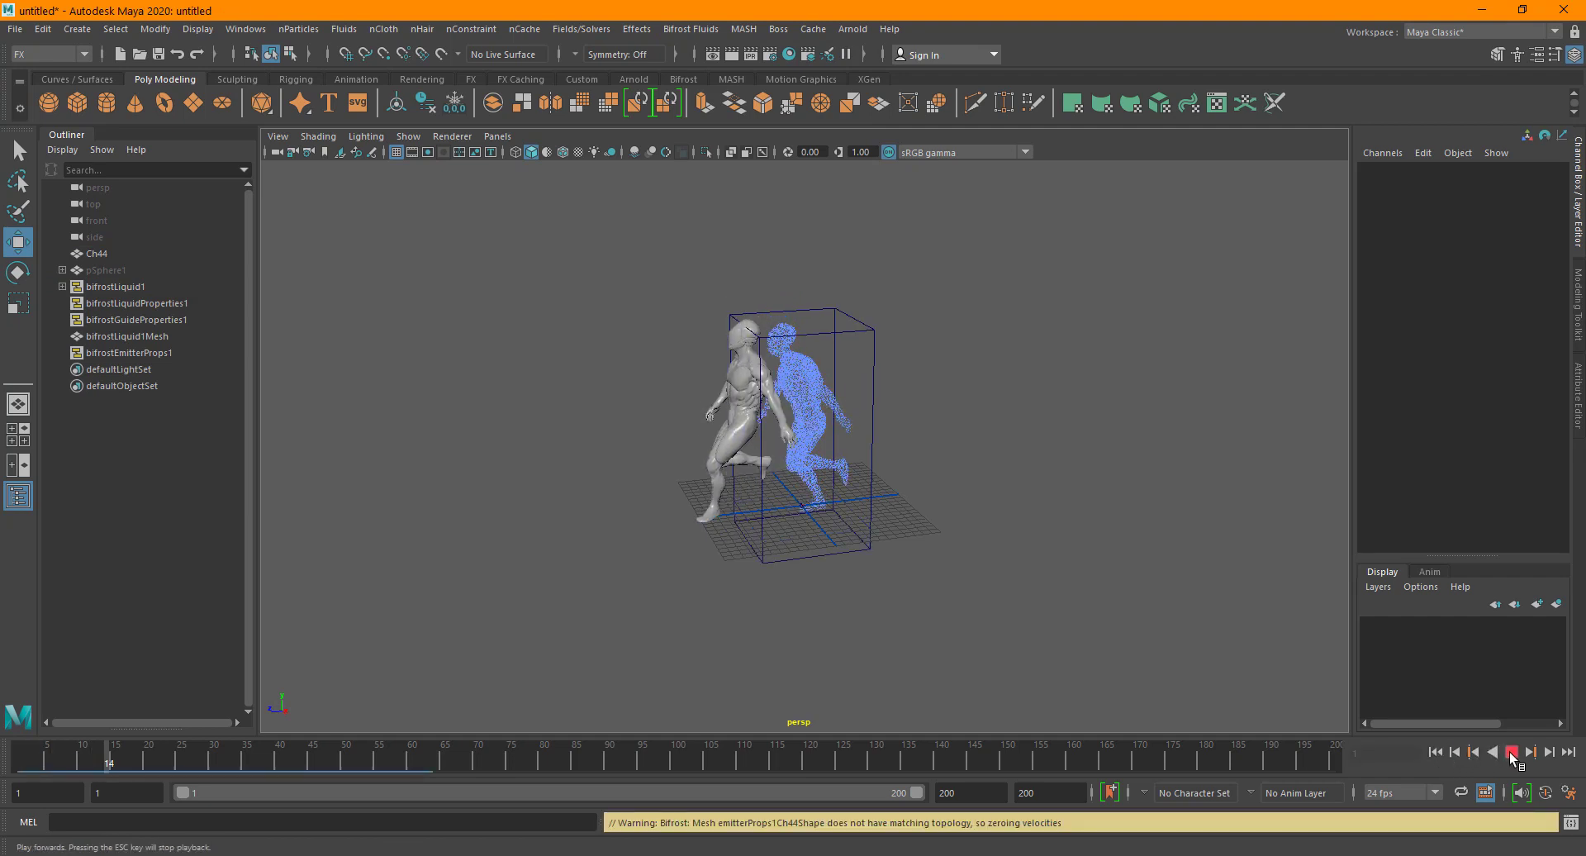
{"action": "left_click", "coordinate": [1510, 751]}
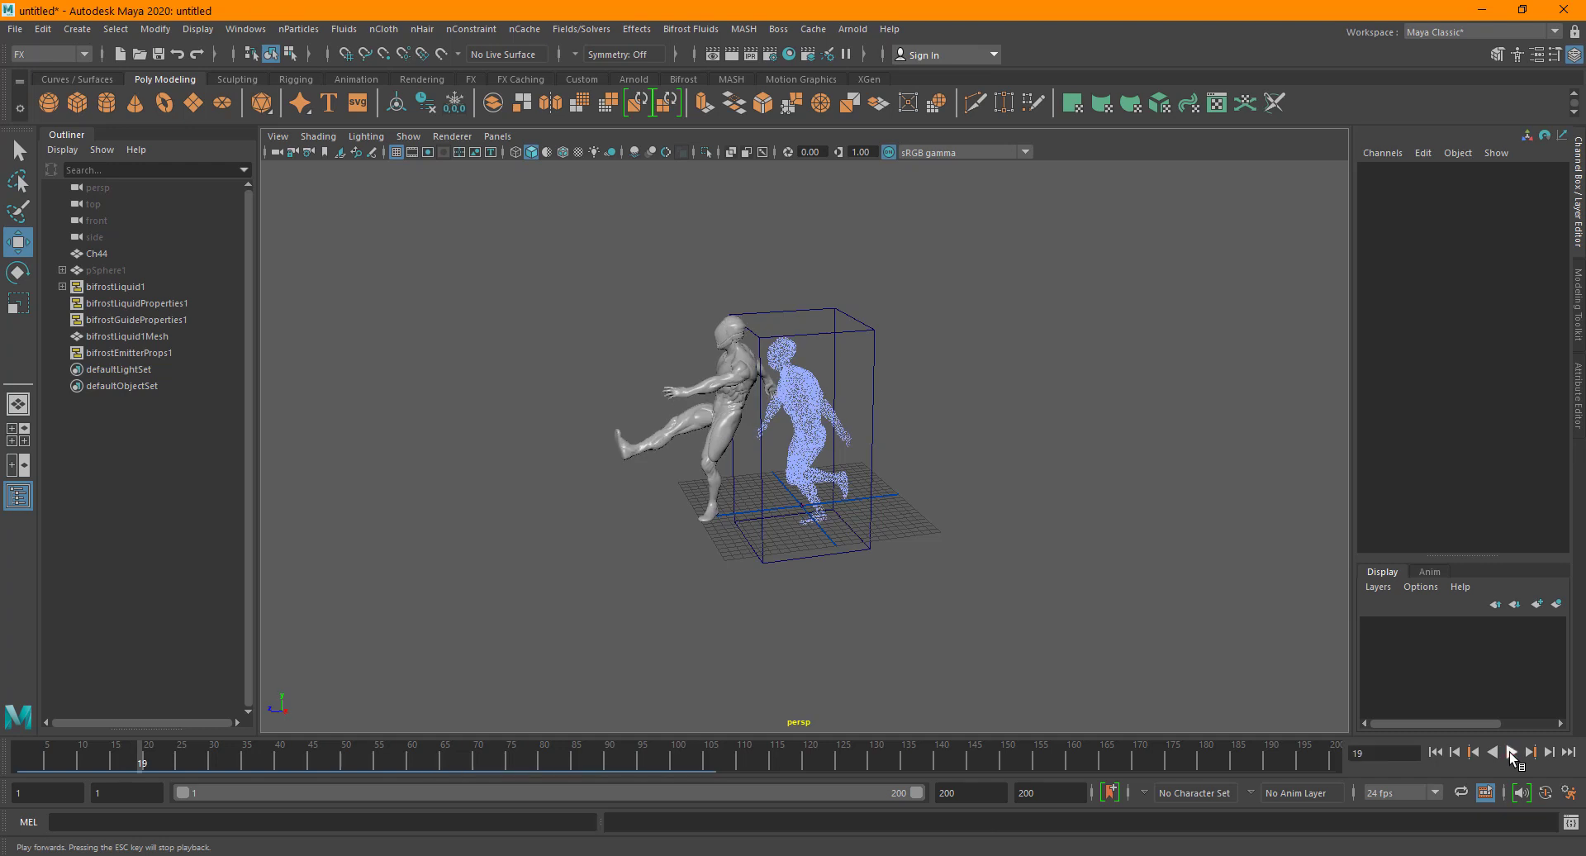
{"action": "left_click", "coordinate": [1511, 752]}
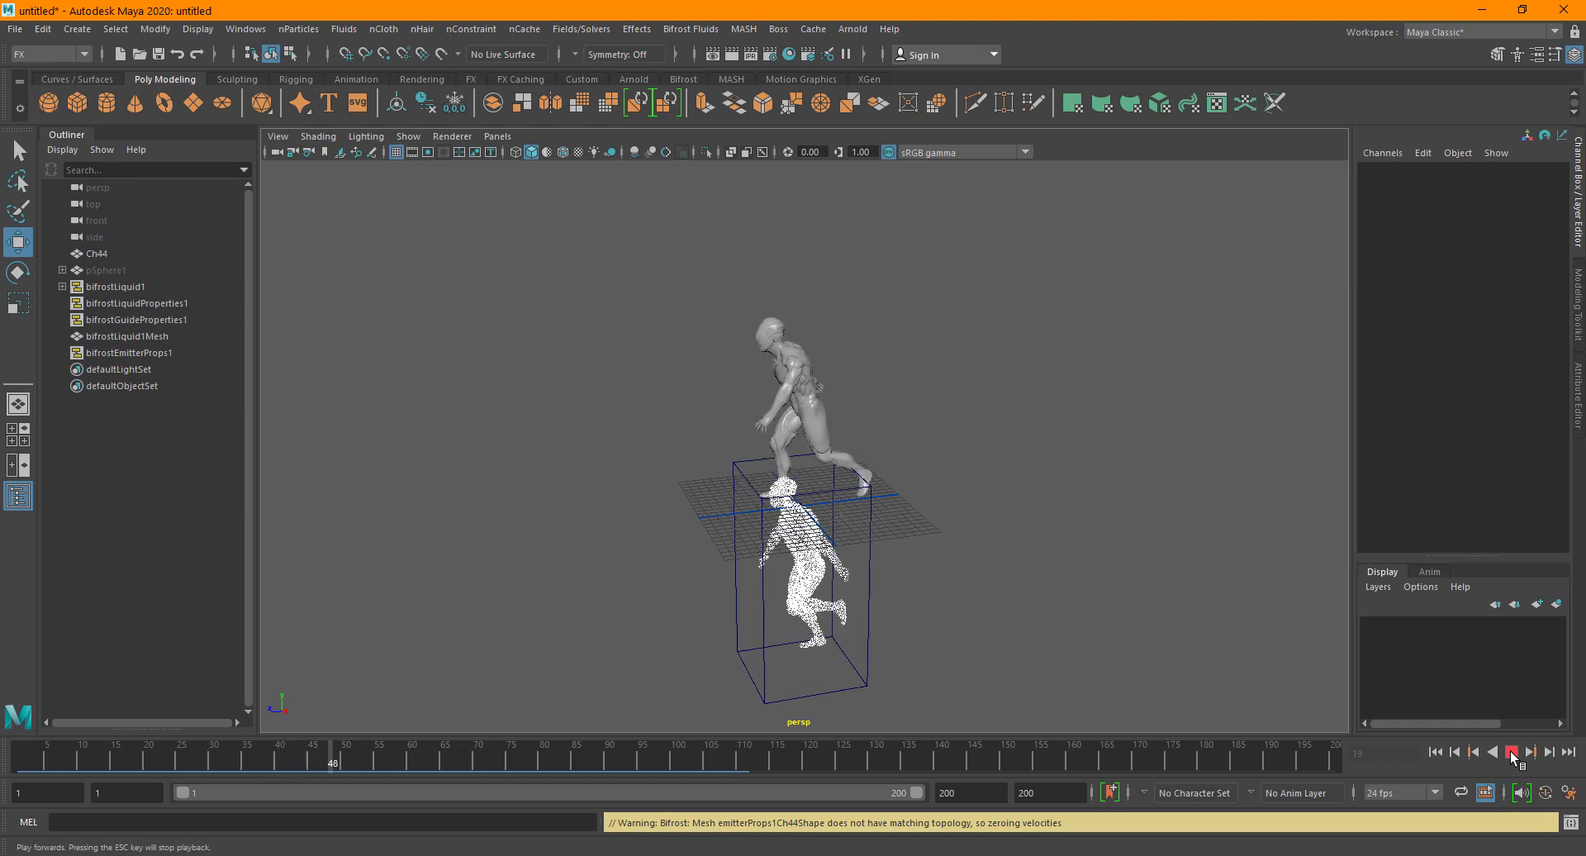
{"action": "left_click", "coordinate": [1512, 752]}
{"action": "left_click", "coordinate": [1434, 754]}
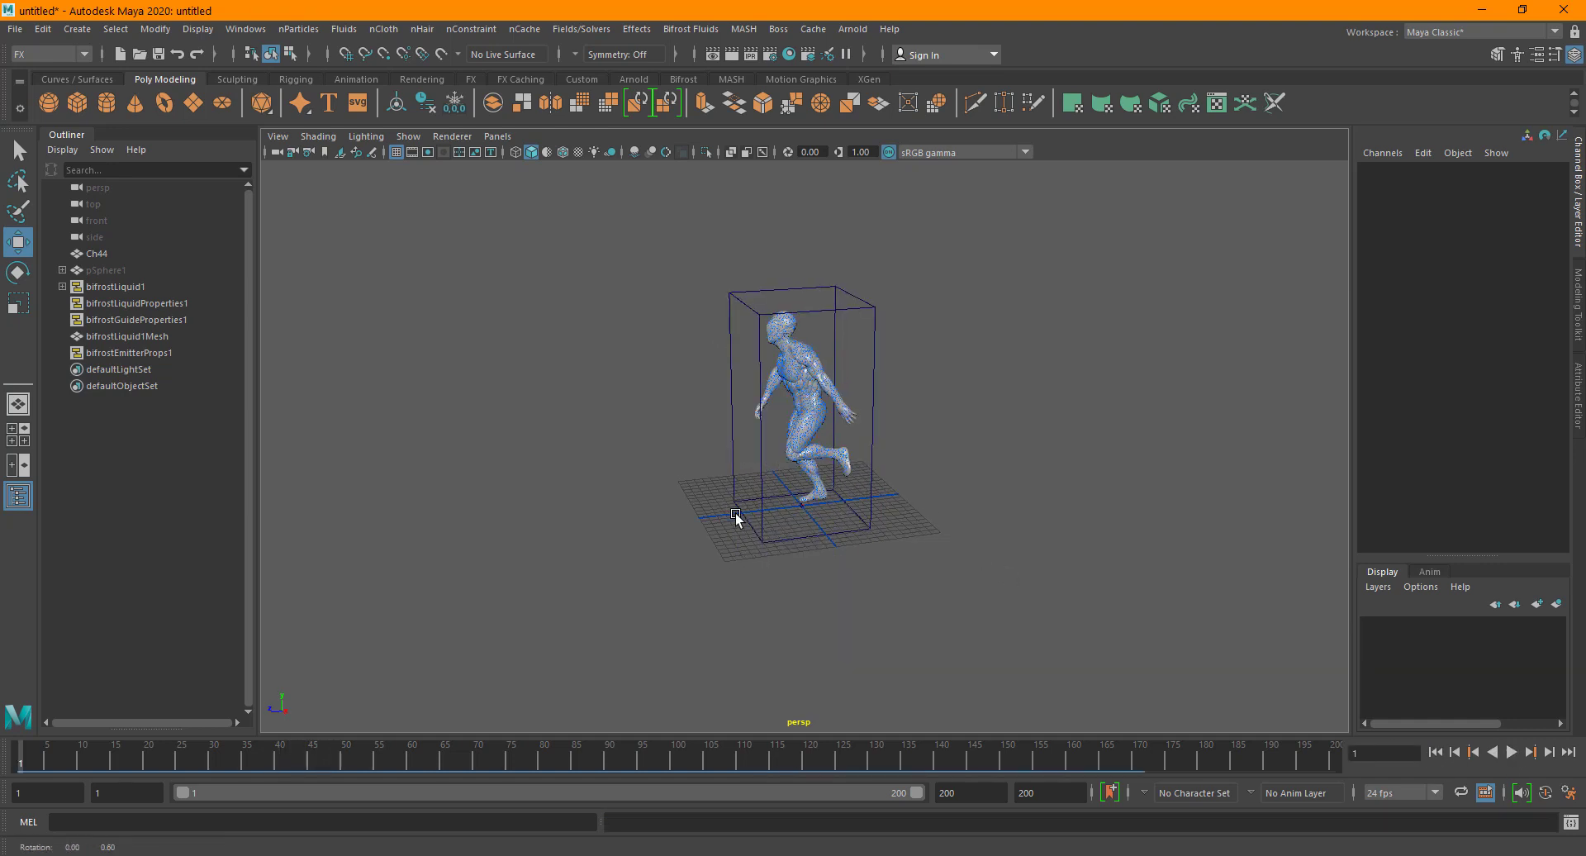
Create a polygon cube at the origin and scale it into a wide, flat slab around the character's feet.
{"action": "right_click", "coordinate": [1017, 415], "text": "shift"}
{"action": "right_click_drag", "start_coordinate": [1017, 414], "coordinate": [1011, 460], "text": "shift"}
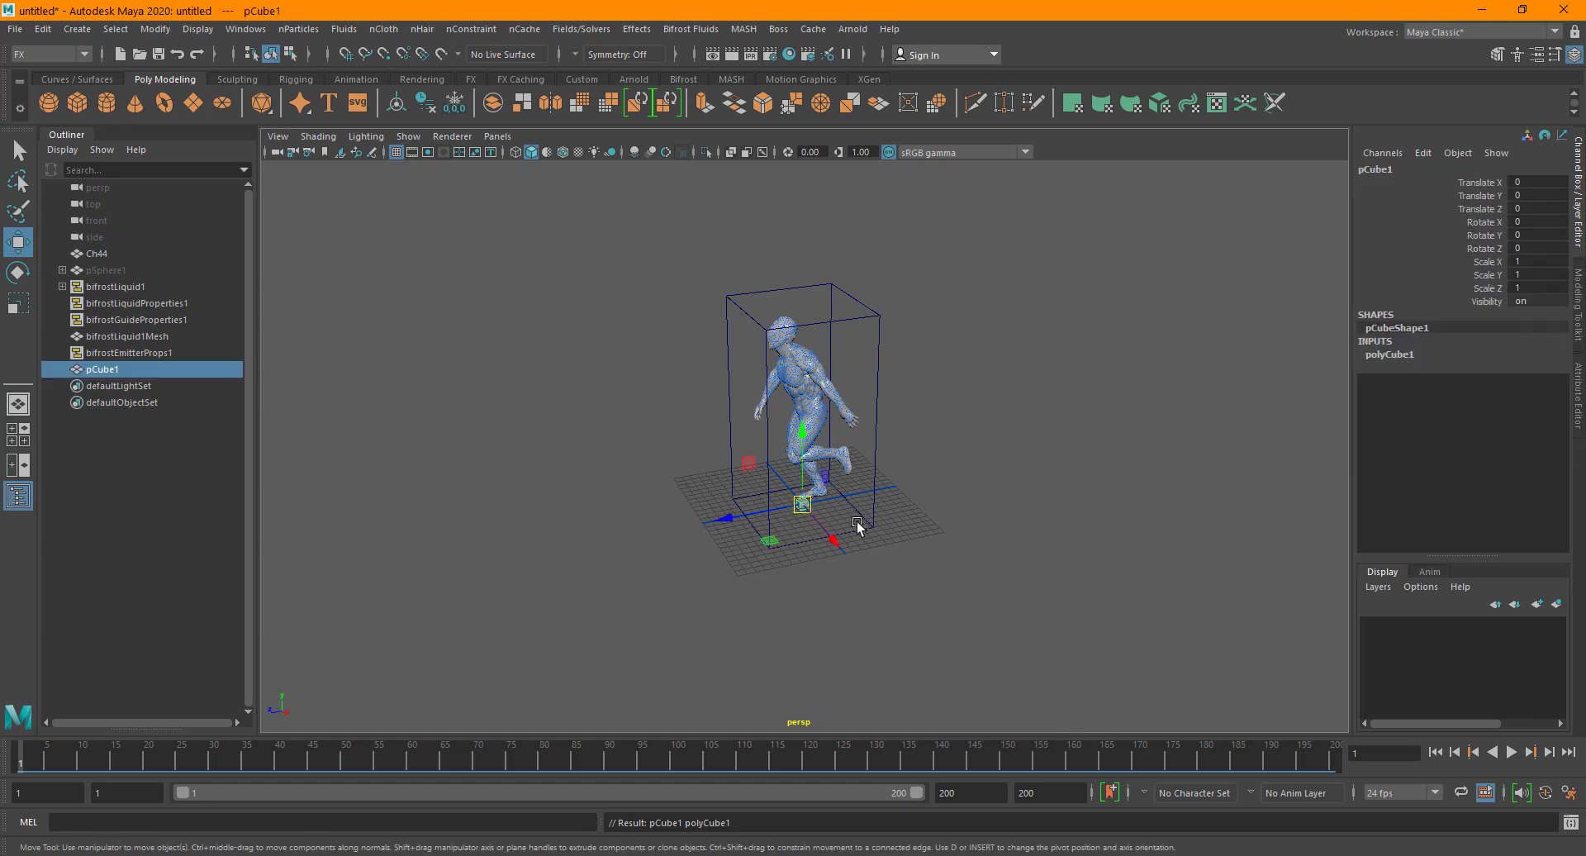
{"action": "key", "text": "r"}
{"action": "left_click_drag", "start_coordinate": [803, 520], "coordinate": [1009, 498]}
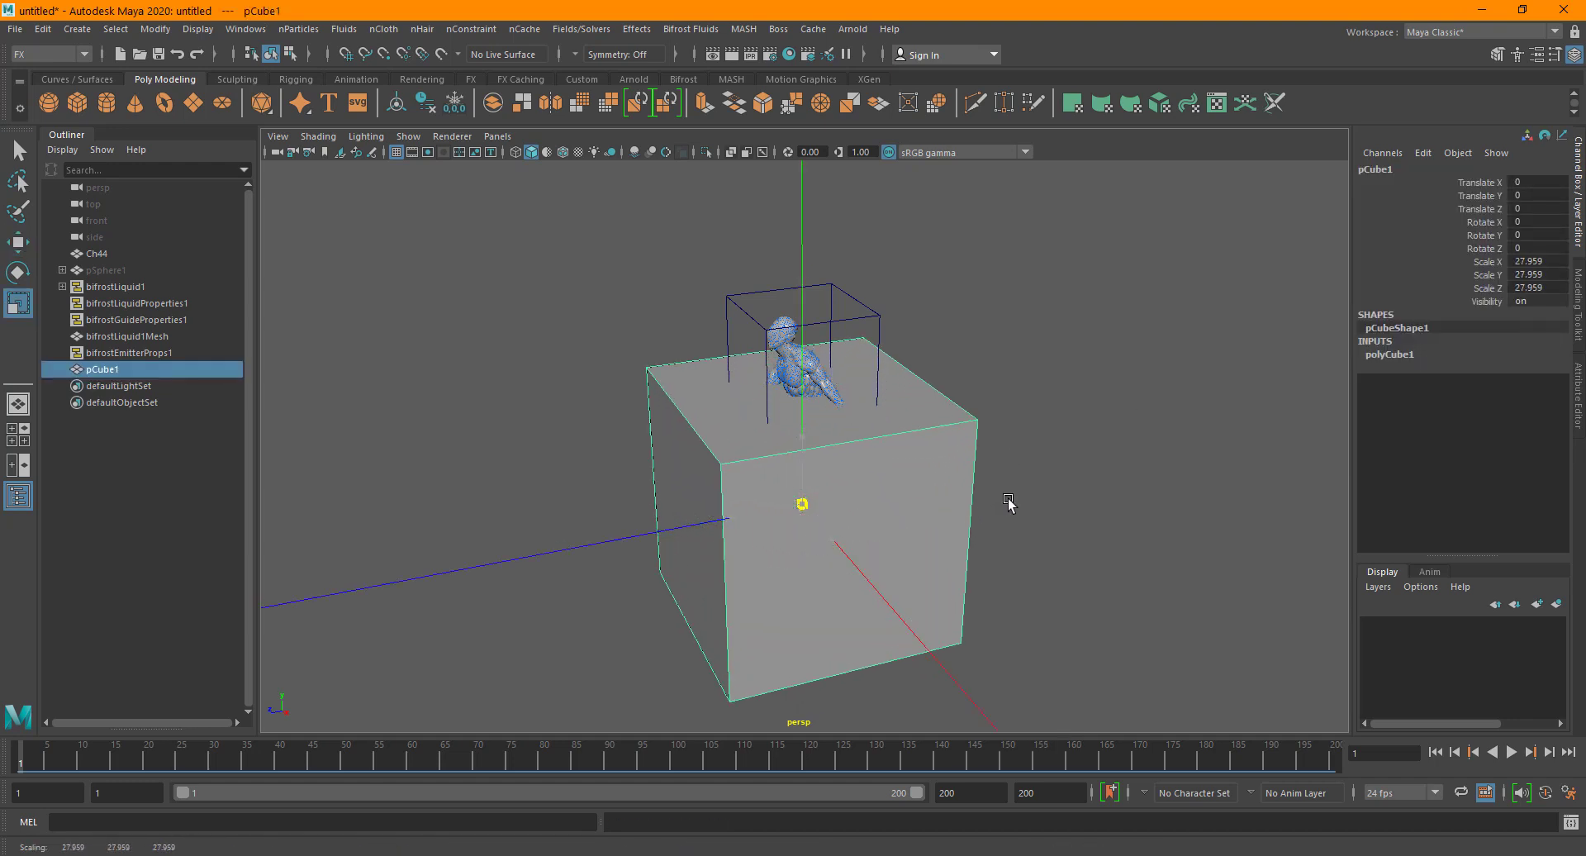
{"action": "left_click_drag", "start_coordinate": [808, 446], "coordinate": [1344, 400]}
{"action": "left_click_drag", "start_coordinate": [828, 599], "coordinate": [955, 528], "text": "alt"}
Extrude the slab's top face and inset it to leave a narrow rim around the edge.
{"action": "right_click_drag", "start_coordinate": [1000, 442], "coordinate": [963, 492]}
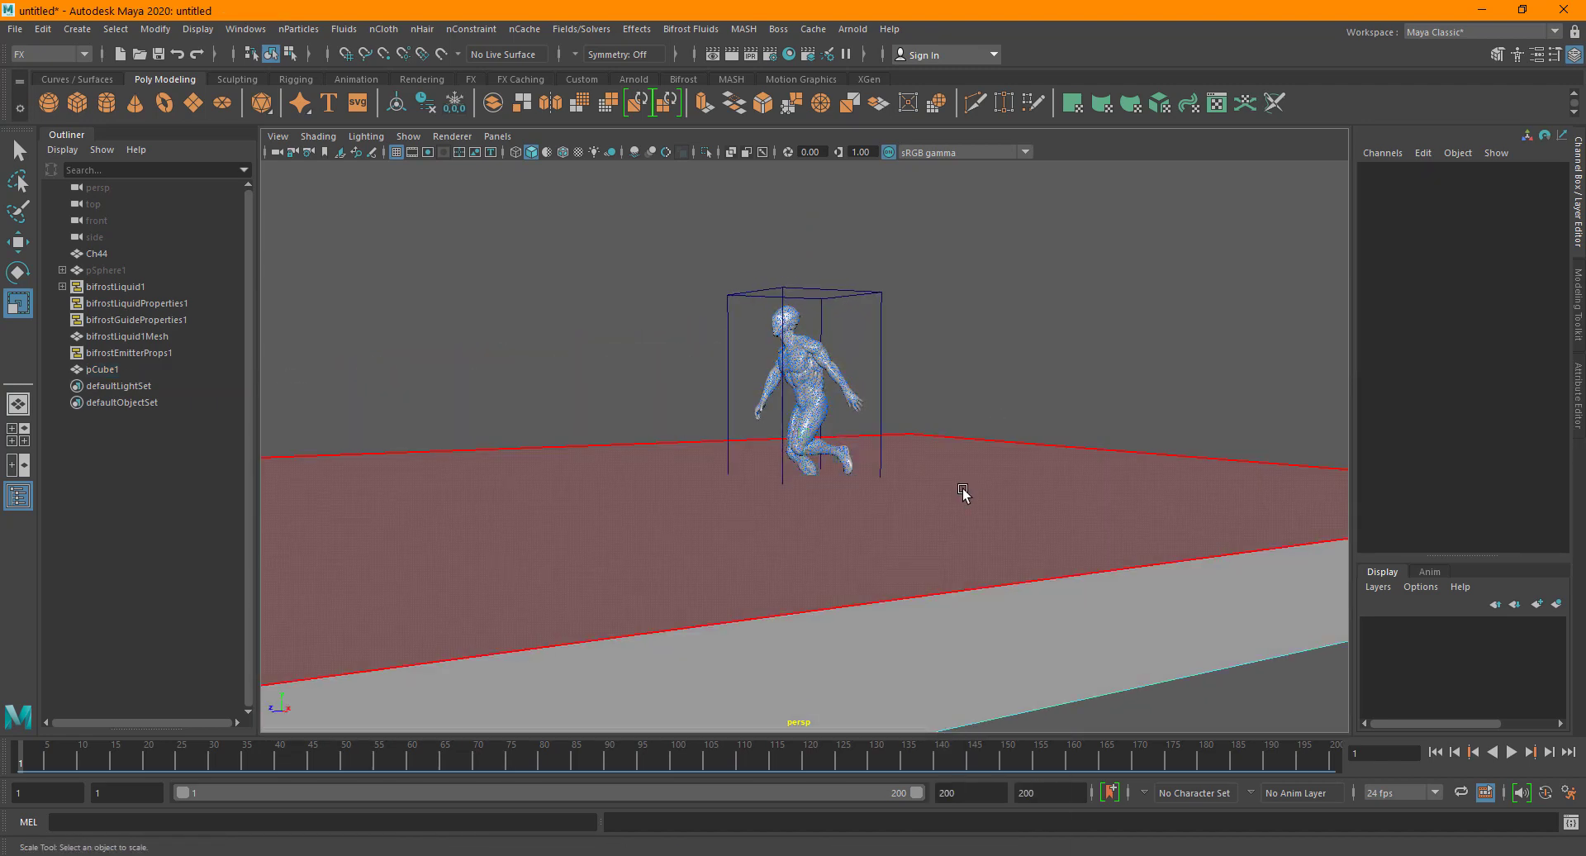
{"action": "left_click", "coordinate": [963, 493]}
{"action": "left_click_drag", "start_coordinate": [947, 467], "coordinate": [959, 439], "text": "alt"}
{"action": "key", "text": "ctrl+e"}
{"action": "left_click_drag", "start_coordinate": [1004, 516], "coordinate": [1363, 506]}
Extrude the inset face downward to form a shallow walled basin and return to object mode.
{"action": "key", "text": "w"}
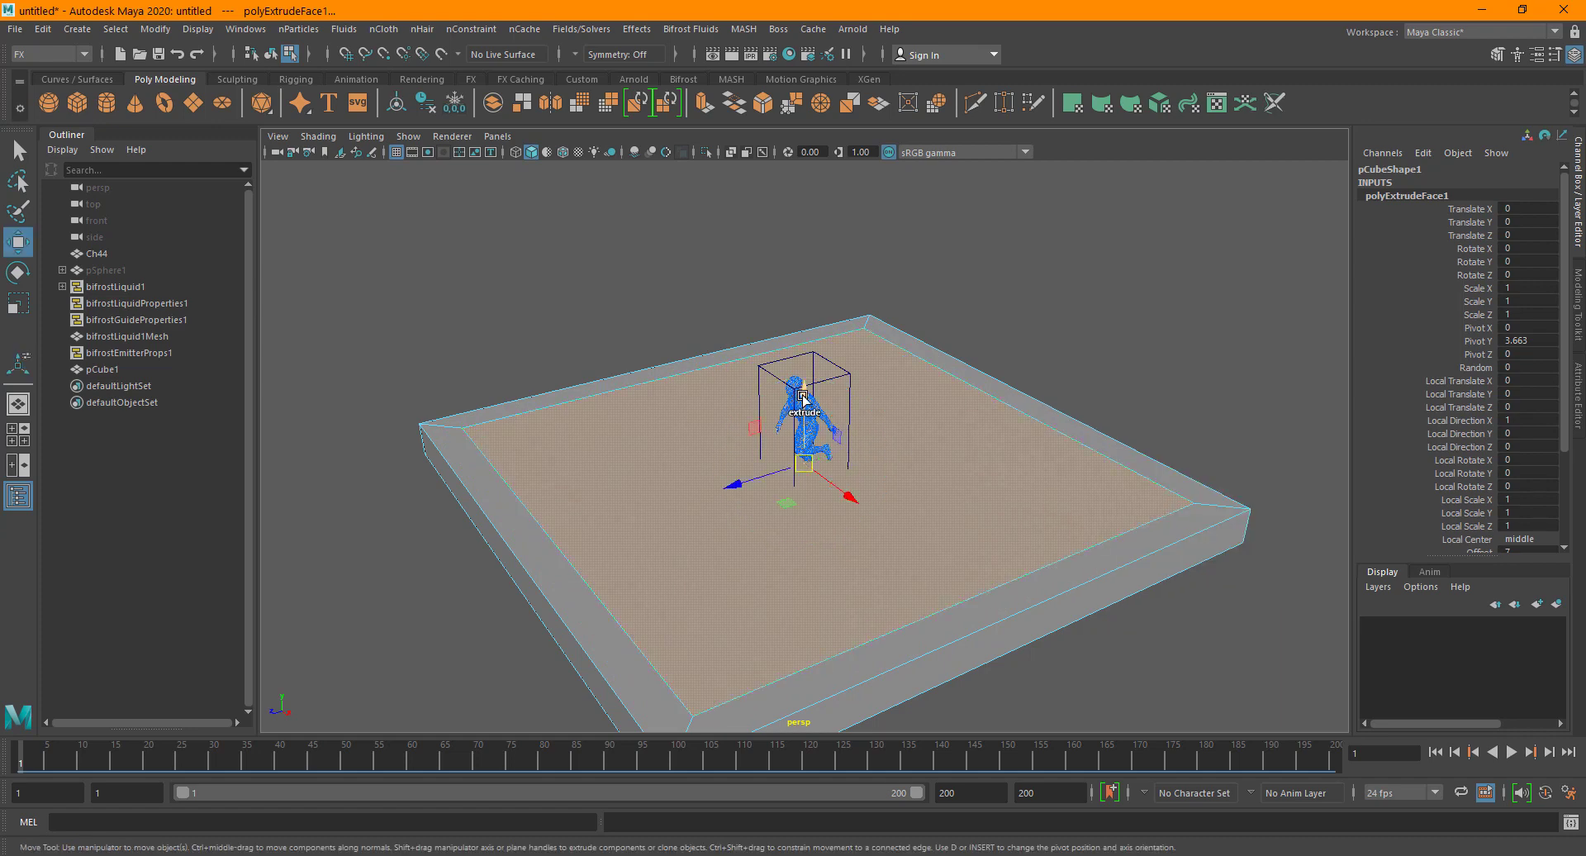
{"action": "left_click_drag", "start_coordinate": [803, 396], "coordinate": [803, 438], "text": "shift"}
{"action": "scroll", "coordinate": [801, 495], "scroll_direction": "up", "scroll_amount": 3}
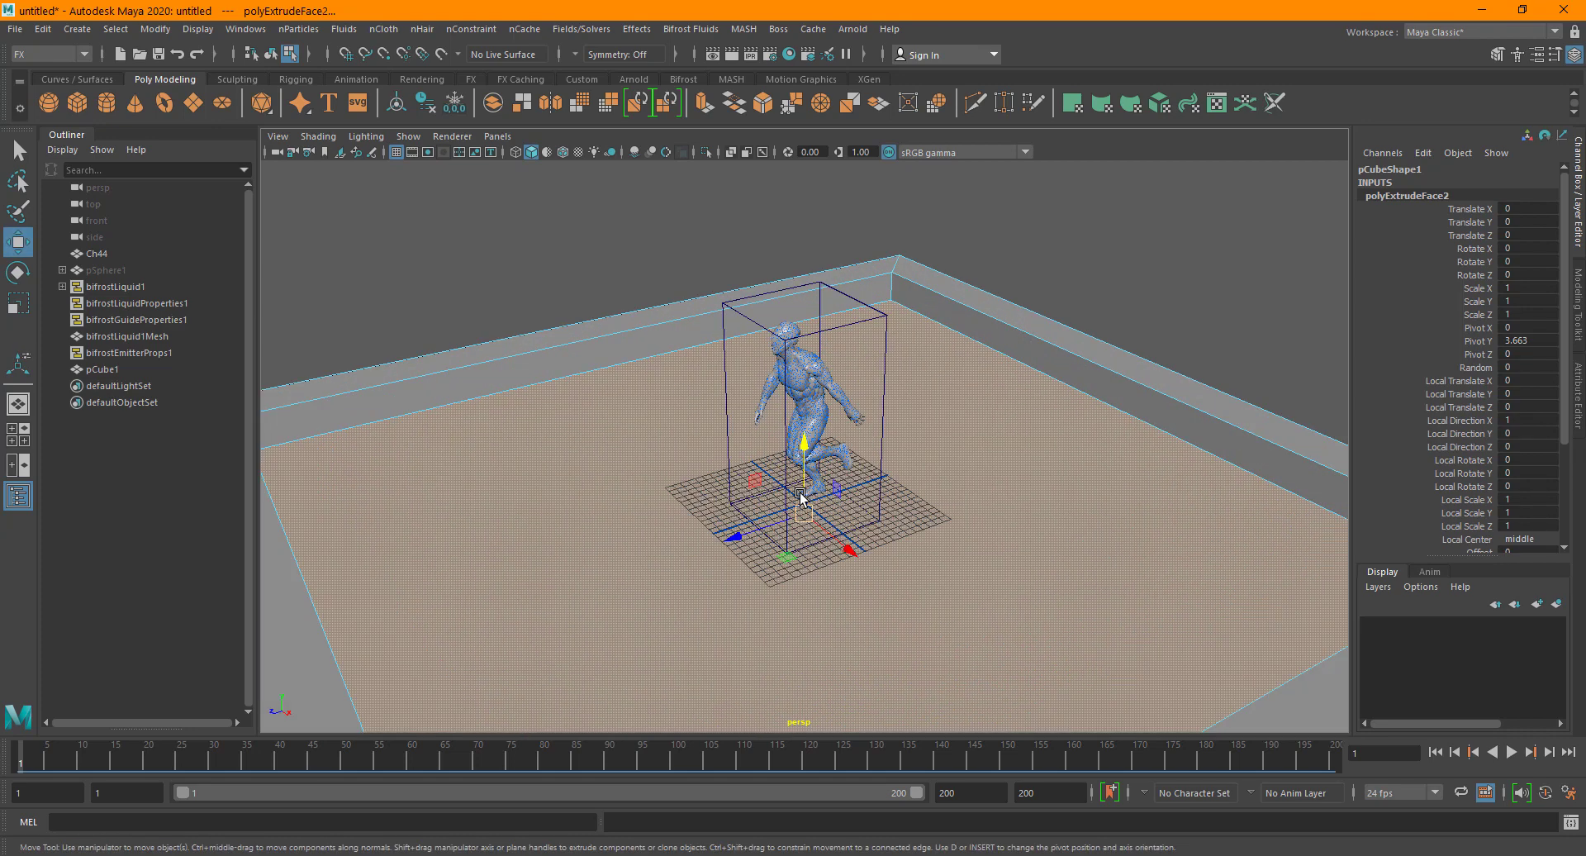
{"action": "left_click_drag", "start_coordinate": [799, 495], "coordinate": [762, 636], "text": "alt"}
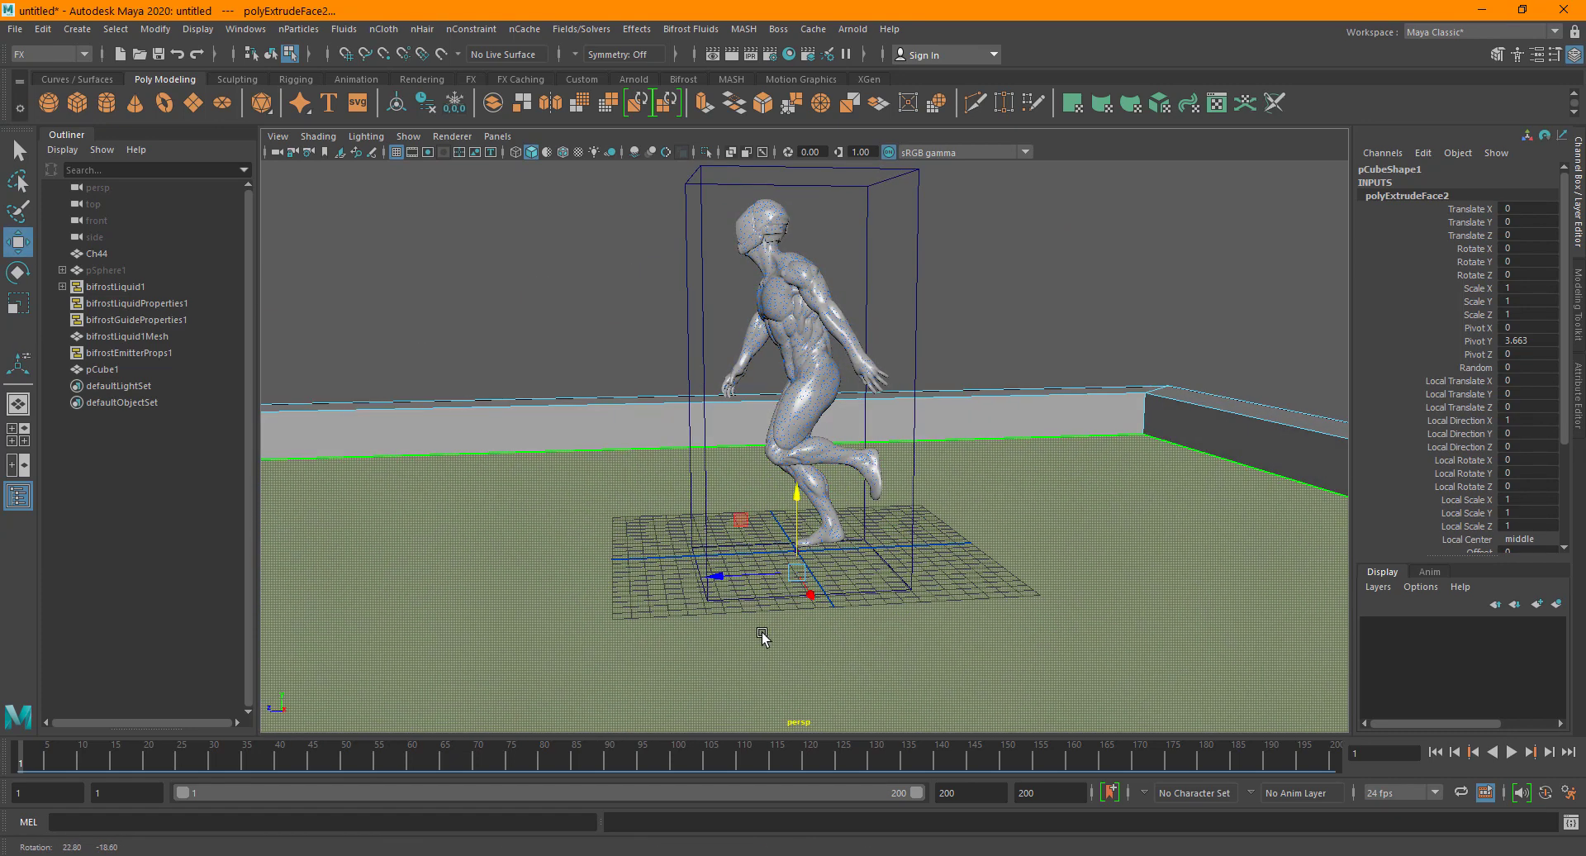
{"action": "middle_click_drag", "start_coordinate": [768, 531], "coordinate": [769, 486]}
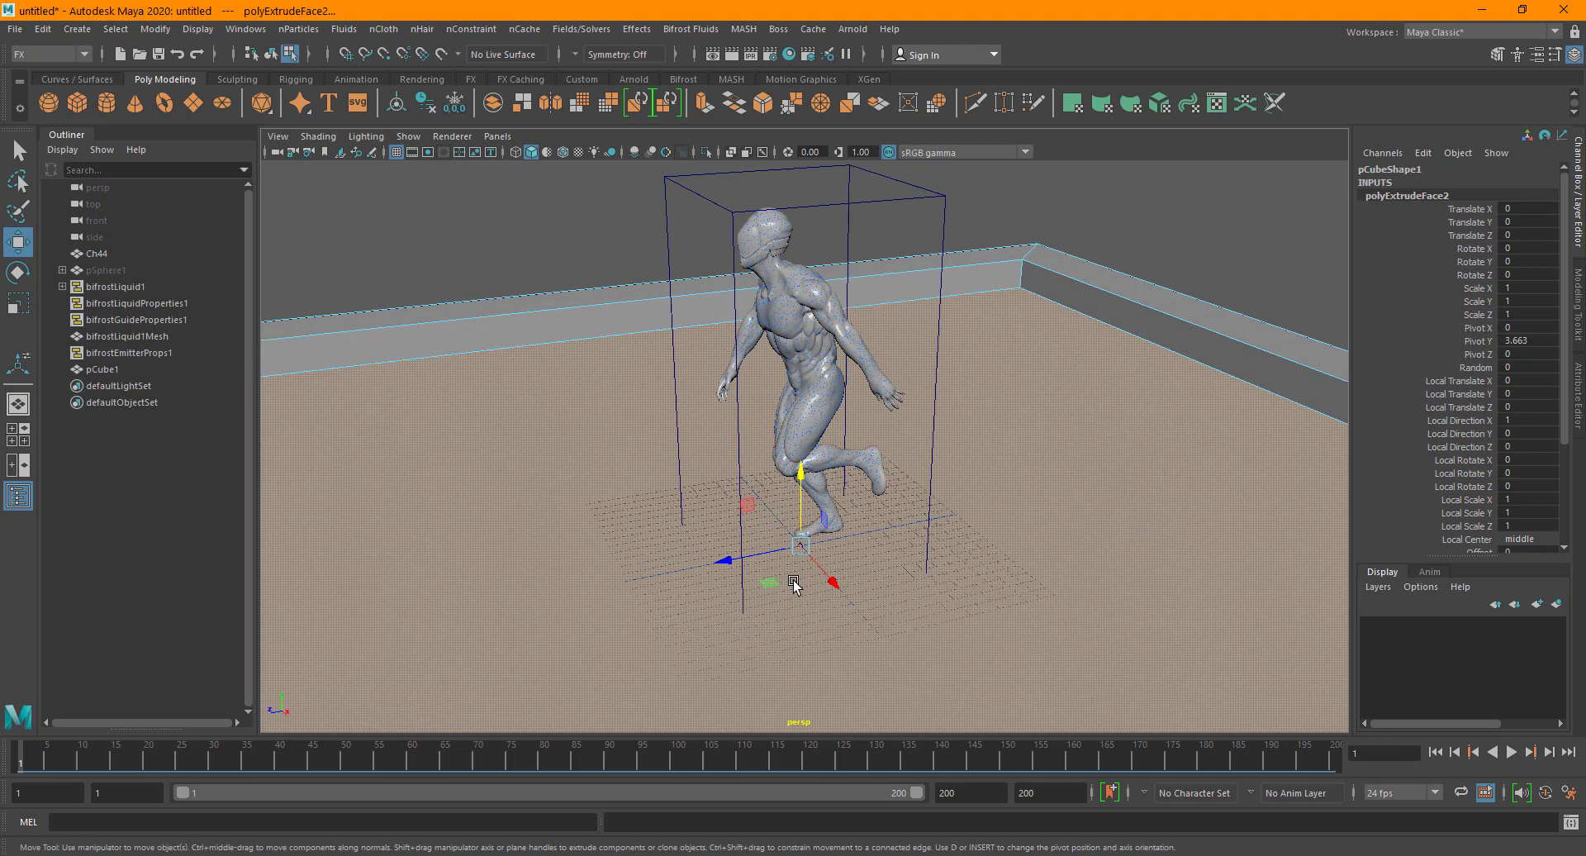
{"action": "right_click", "coordinate": [950, 492]}
{"action": "left_click", "coordinate": [949, 465]}
{"action": "left_click", "coordinate": [1214, 223]}
Enlarge the pCube1 basin and raise its walls, scaling it to about 236.8 in X and Z and 22.35 in Y.
{"action": "right_click_drag", "start_coordinate": [1070, 337], "coordinate": [992, 541], "text": "alt"}
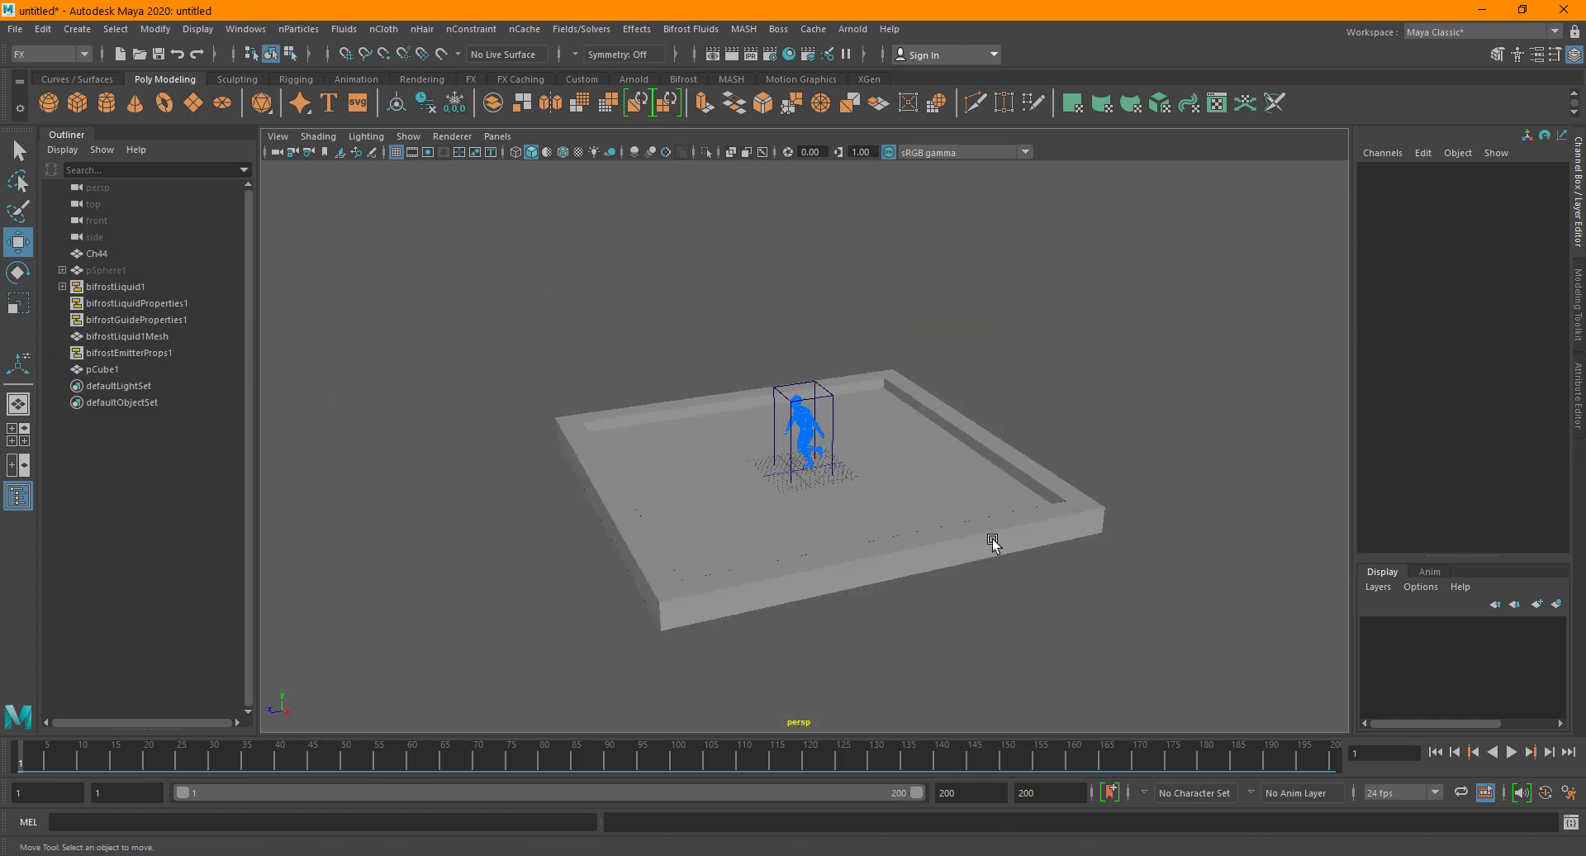
{"action": "left_click", "coordinate": [886, 512]}
{"action": "key", "text": "r"}
{"action": "left_click_drag", "start_coordinate": [808, 475], "coordinate": [993, 435]}
{"action": "scroll", "coordinate": [942, 476], "scroll_direction": "up", "scroll_amount": 2}
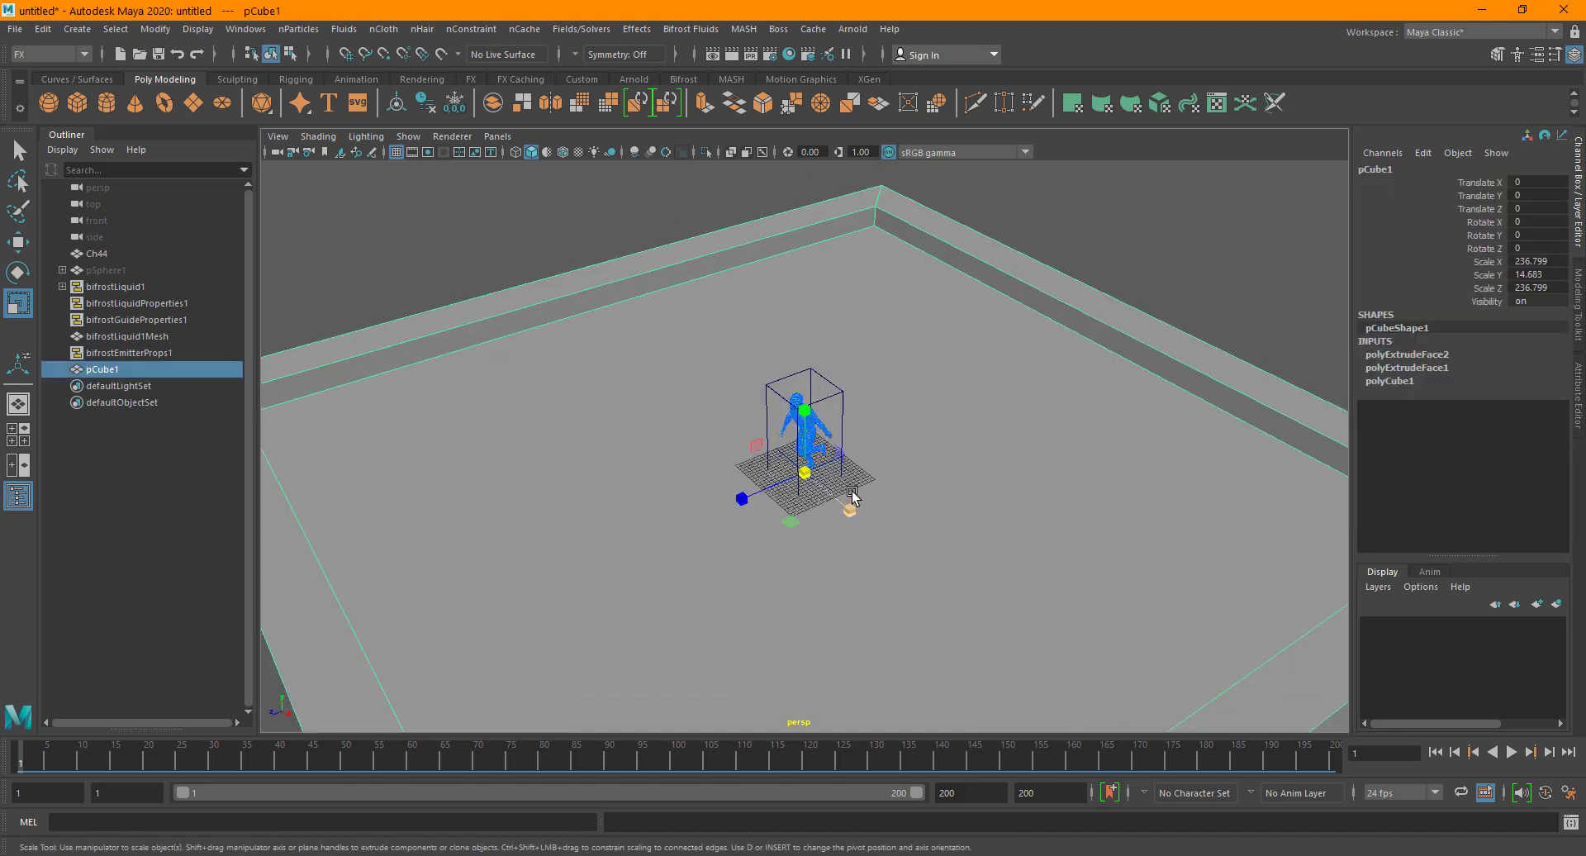
{"action": "left_click_drag", "start_coordinate": [790, 385], "coordinate": [788, 376]}
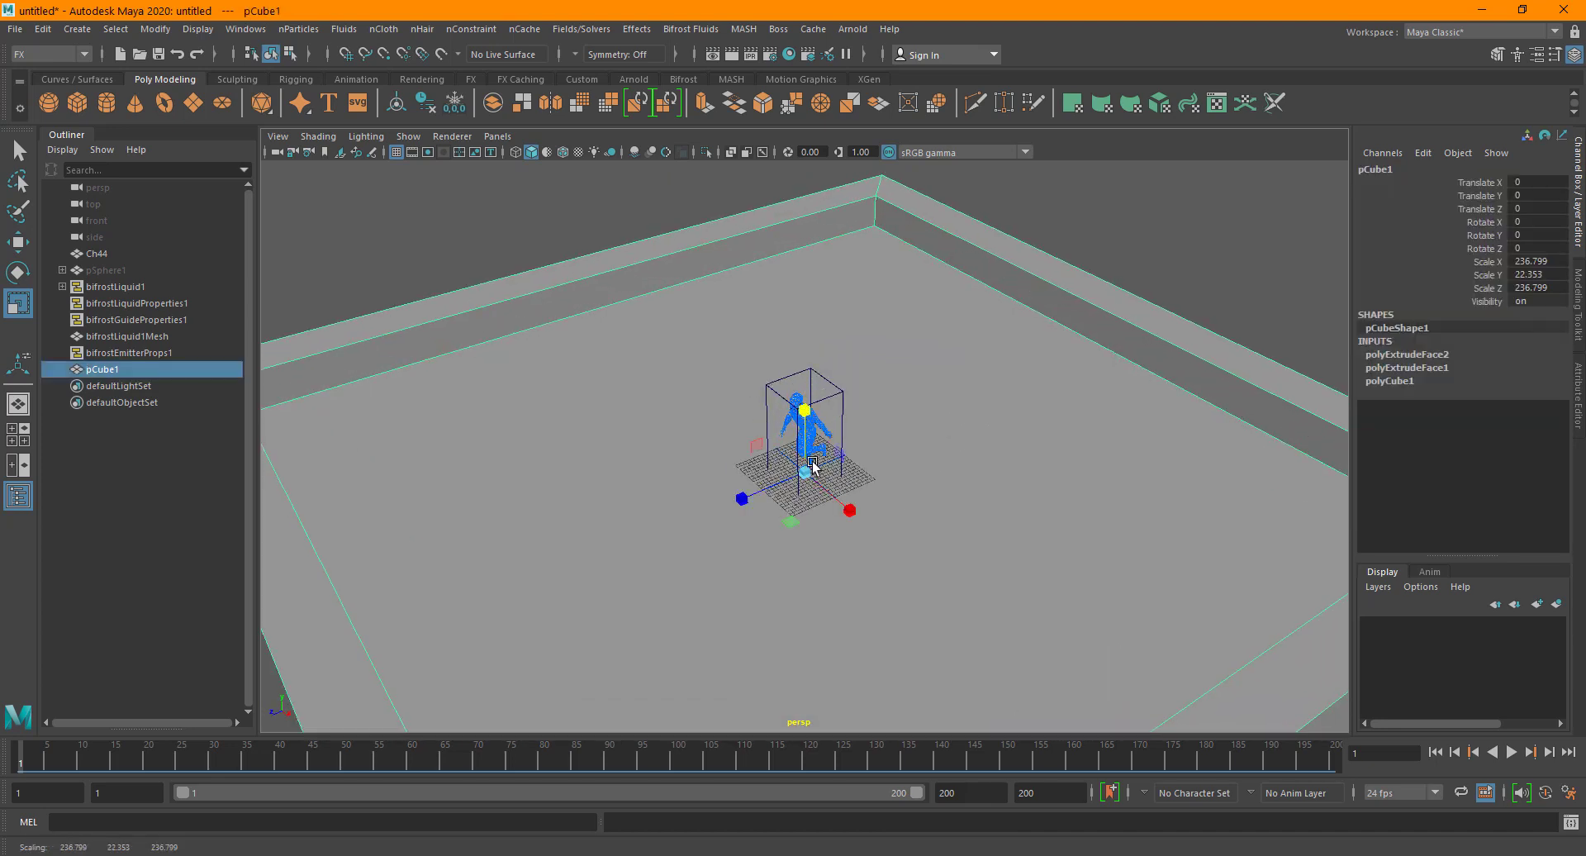
{"action": "scroll", "coordinate": [797, 463], "scroll_direction": "up", "scroll_amount": 3}
{"action": "left_click_drag", "start_coordinate": [792, 549], "coordinate": [904, 565], "text": "alt"}
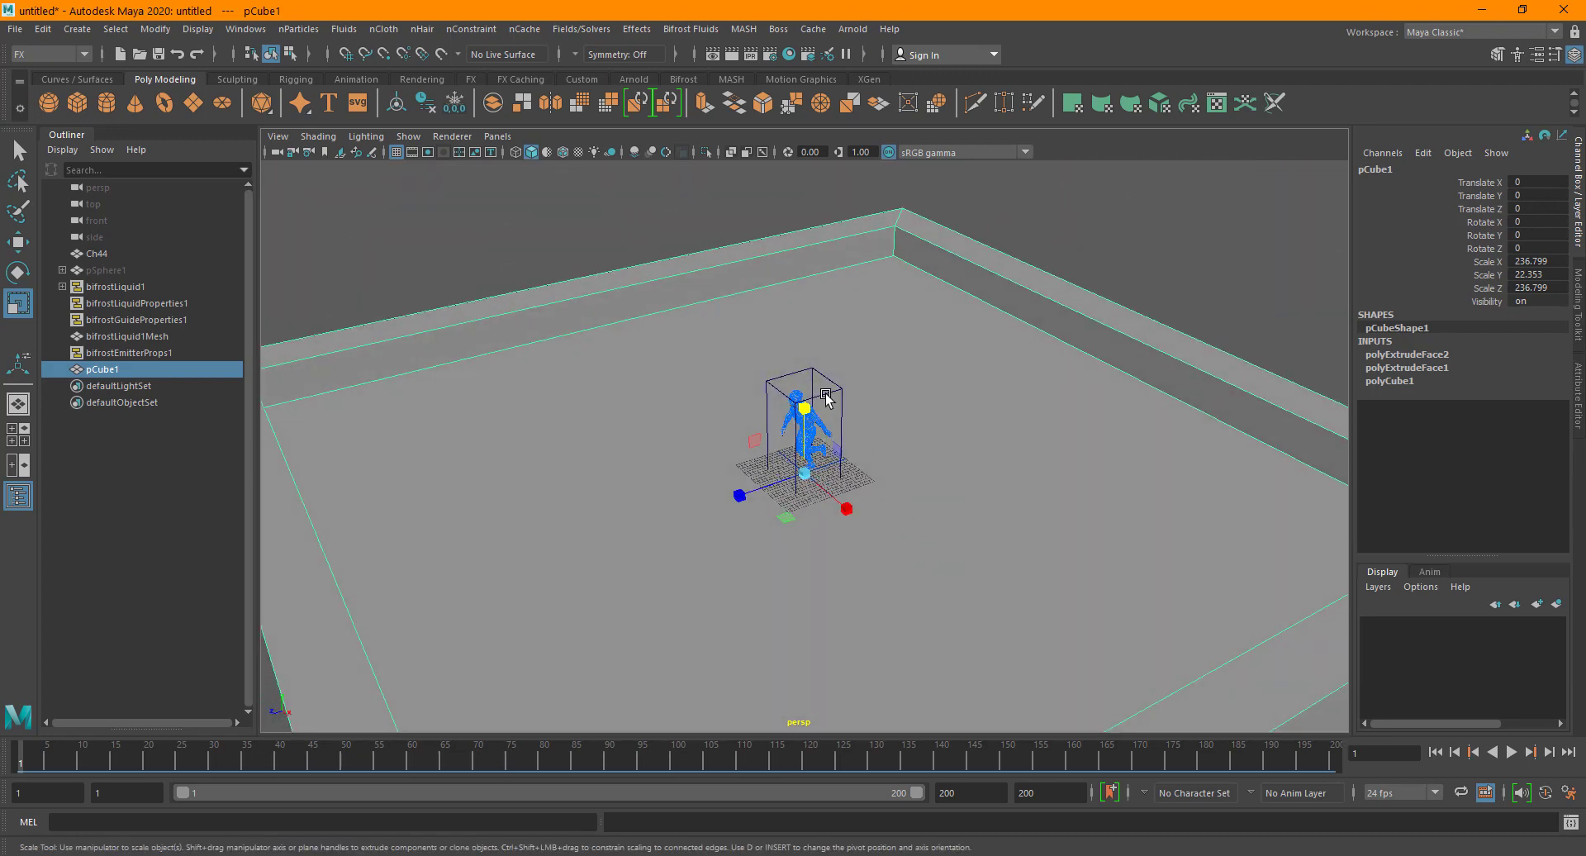
{"action": "scroll", "coordinate": [826, 397], "scroll_direction": "up", "scroll_amount": 2}
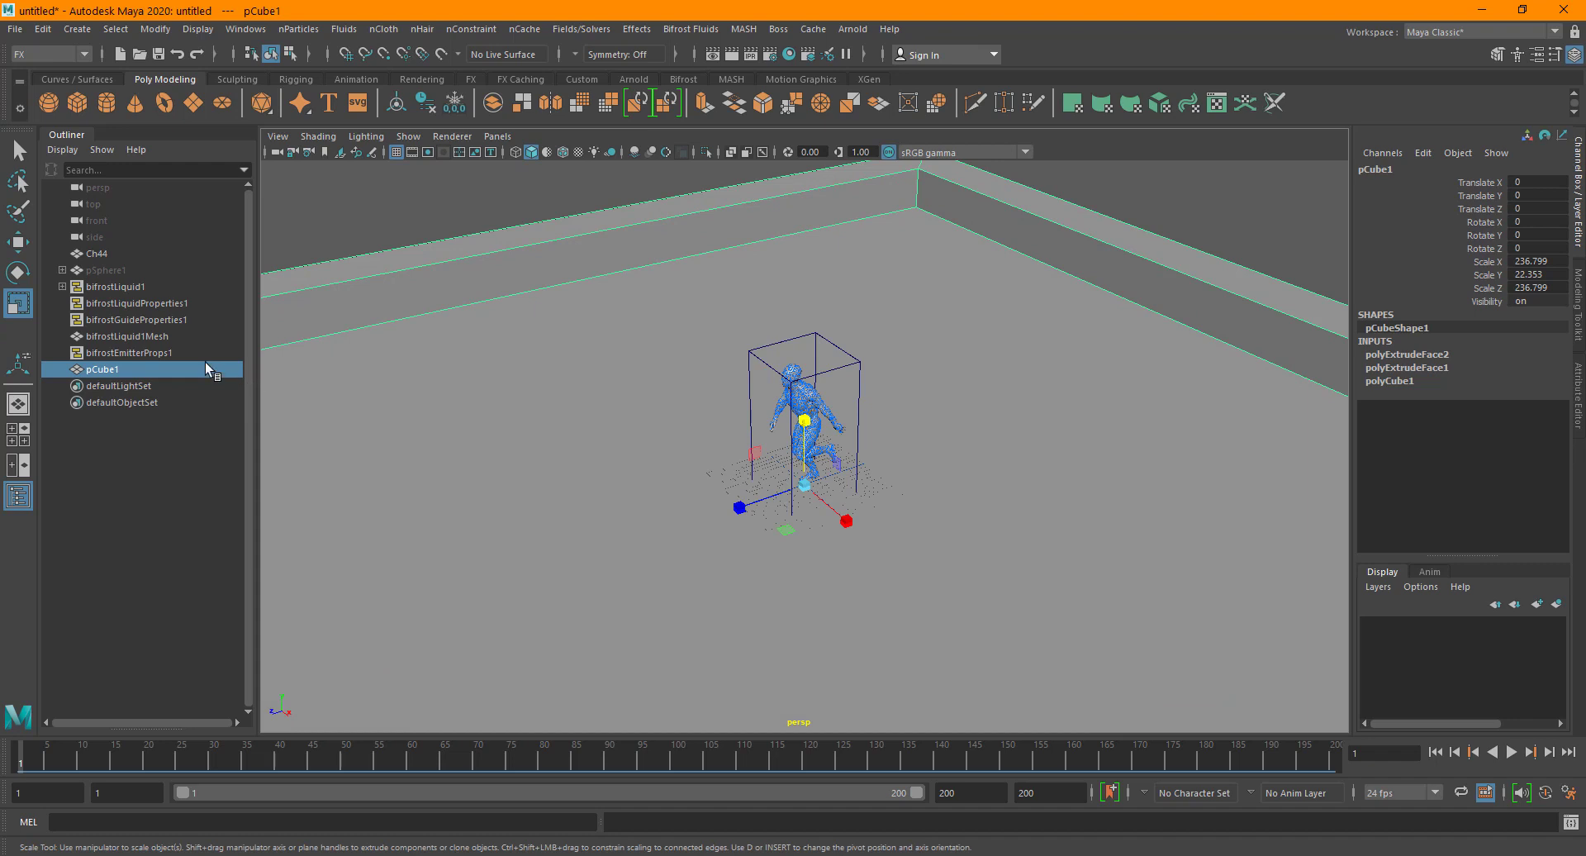
Enable Continuous Emission in the Properties of bifrostEmitterProps1.
{"action": "left_click", "coordinate": [143, 349]}
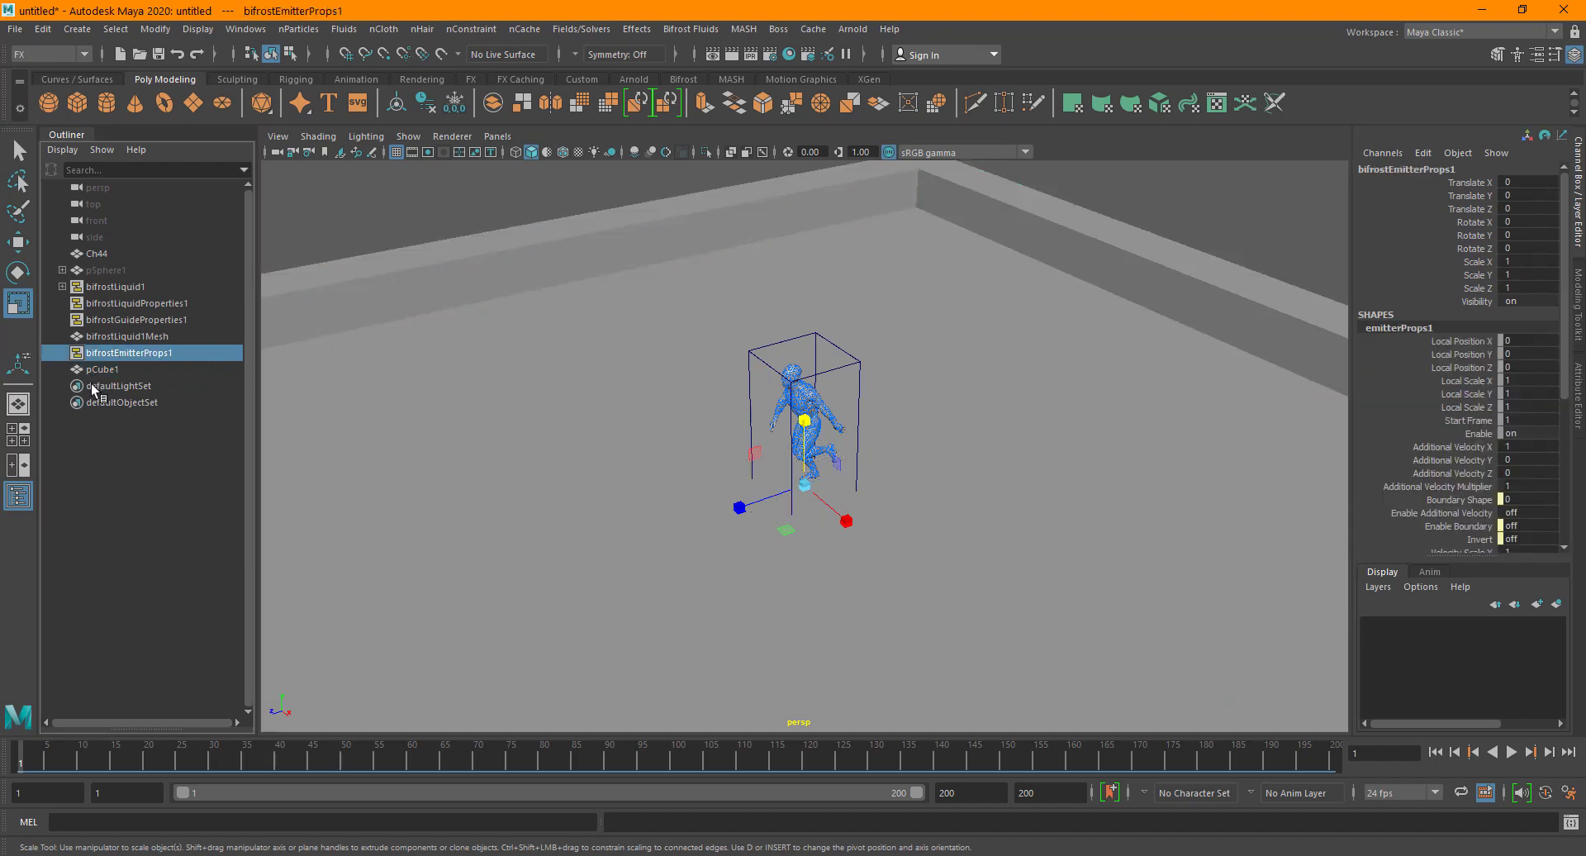
{"action": "left_click", "coordinate": [18, 496]}
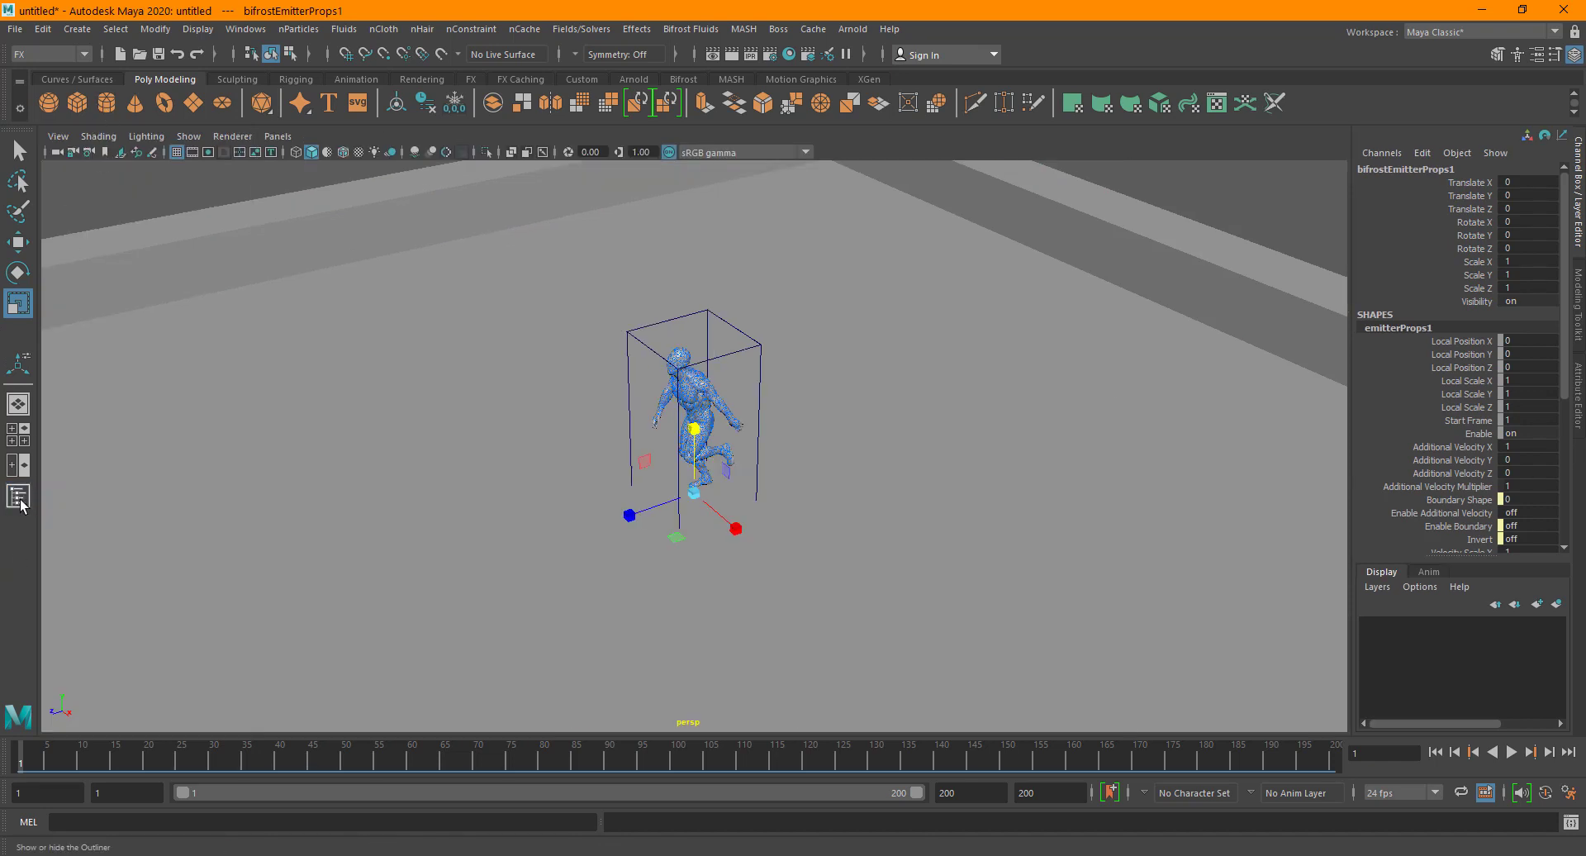
{"action": "left_click", "coordinate": [18, 496]}
{"action": "left_click", "coordinate": [245, 29]}
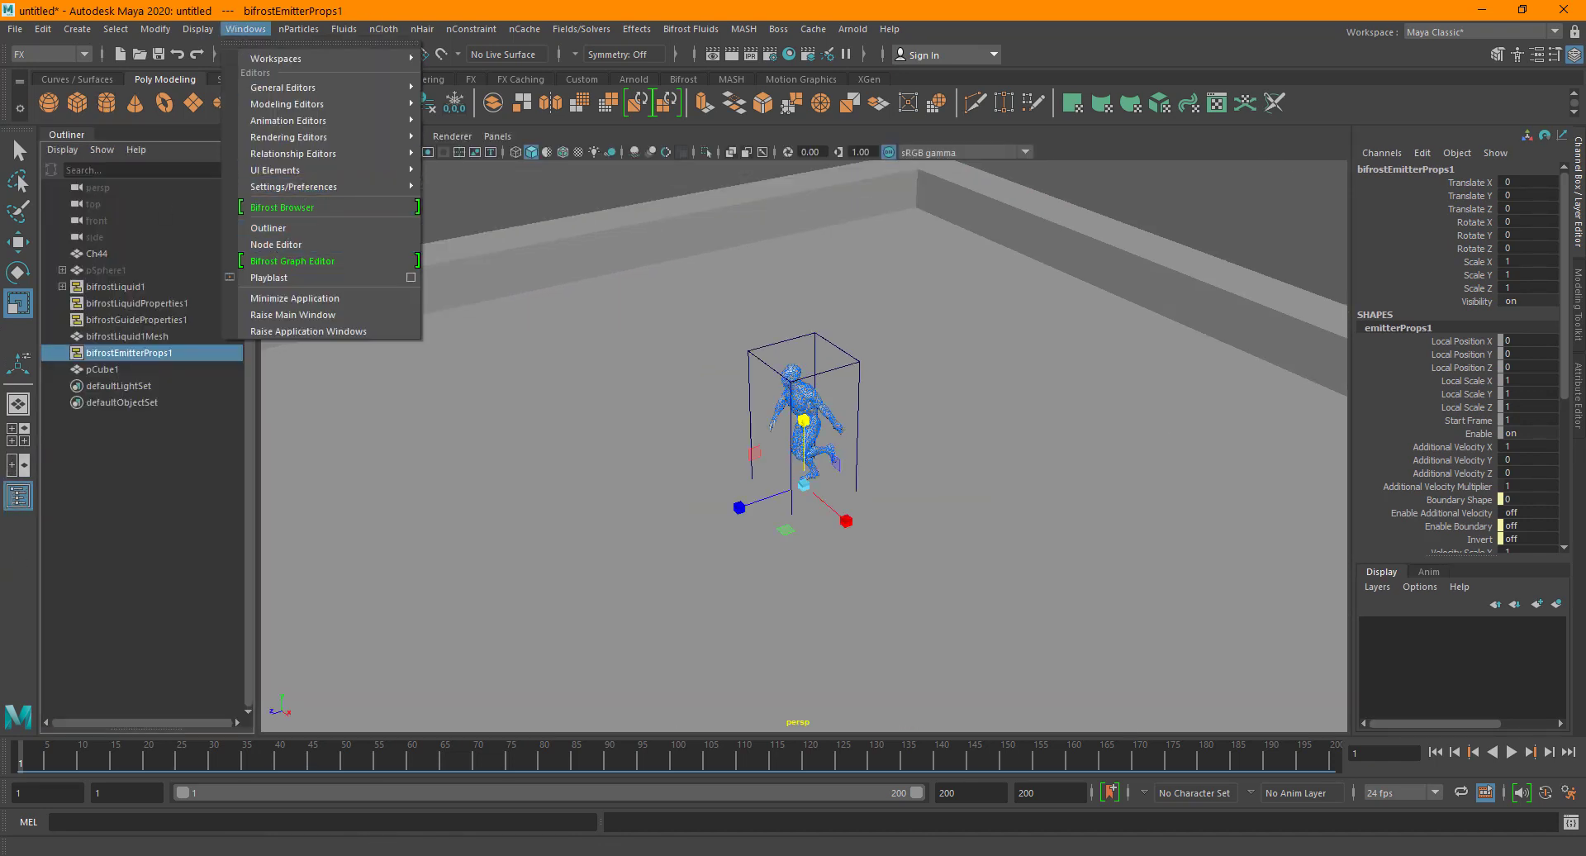
{"action": "left_click", "coordinate": [205, 471]}
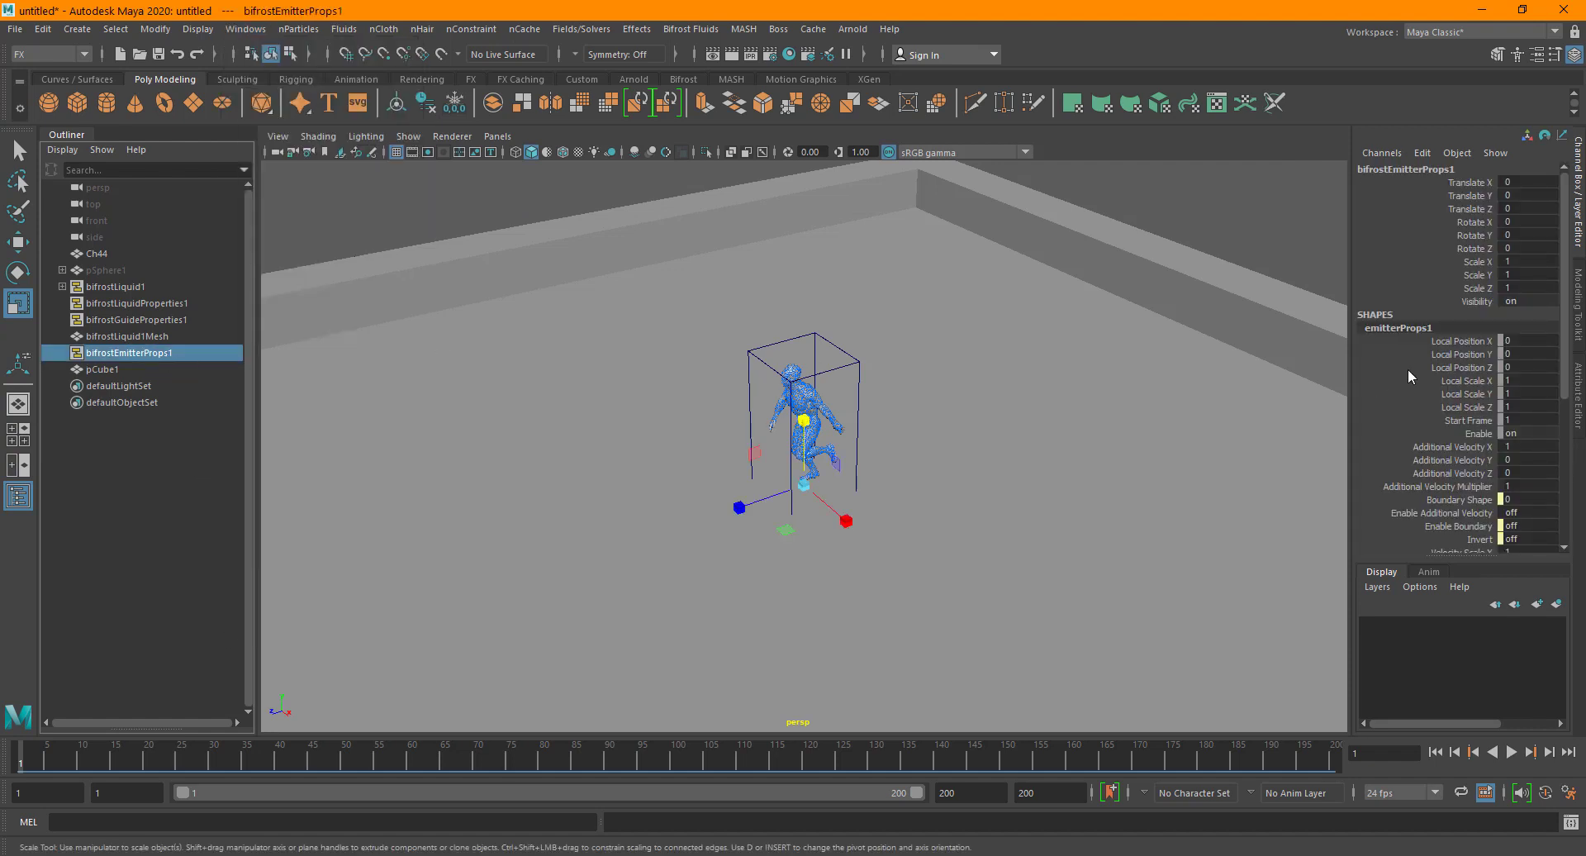
{"action": "key", "text": "ctrl+a"}
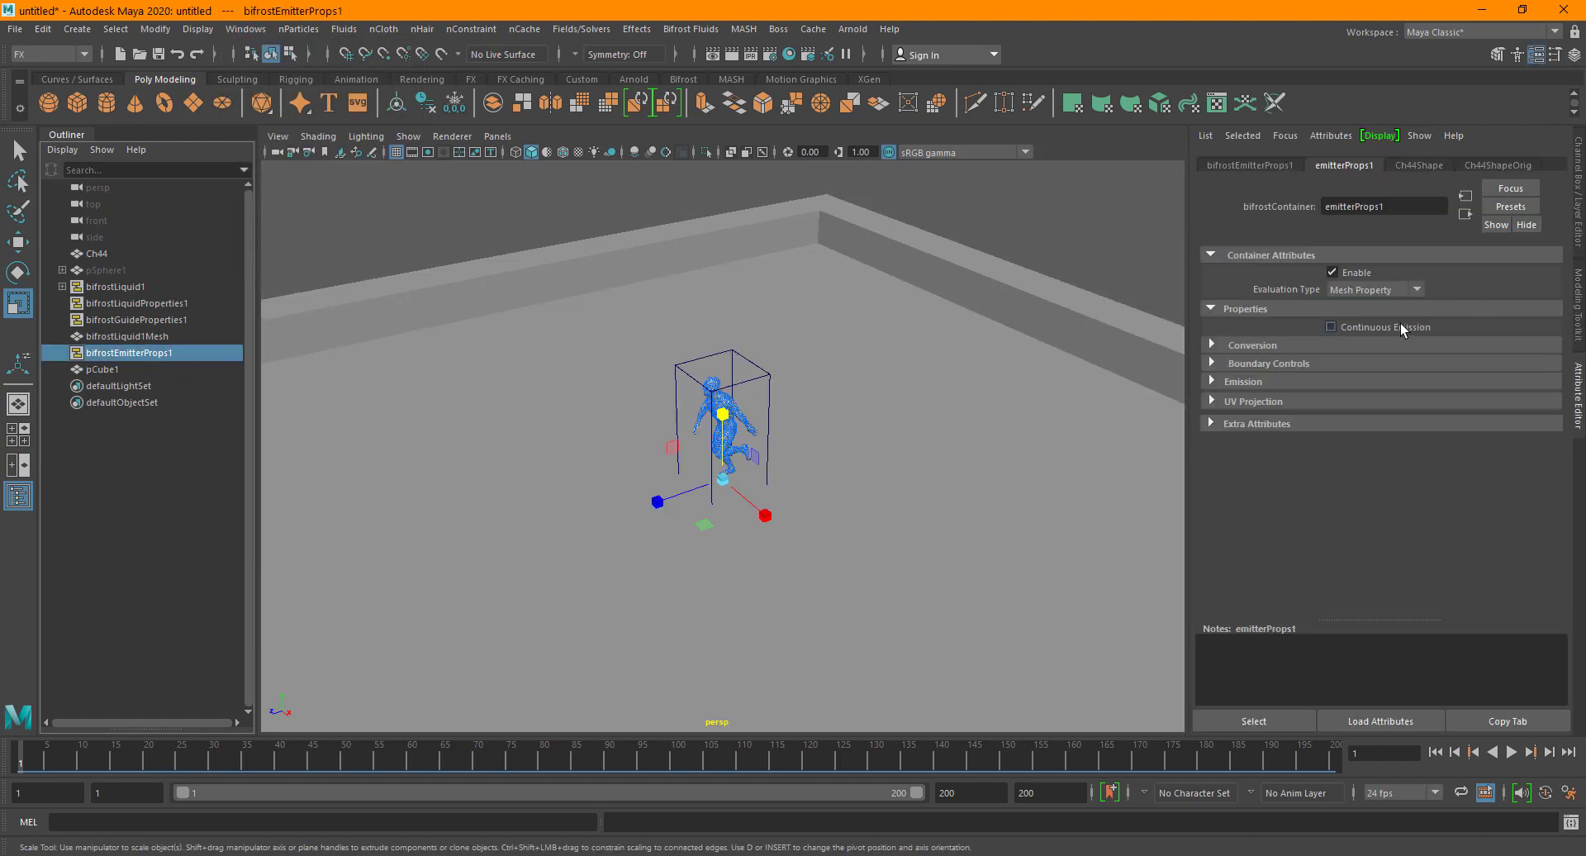
{"action": "left_click", "coordinate": [1400, 327]}
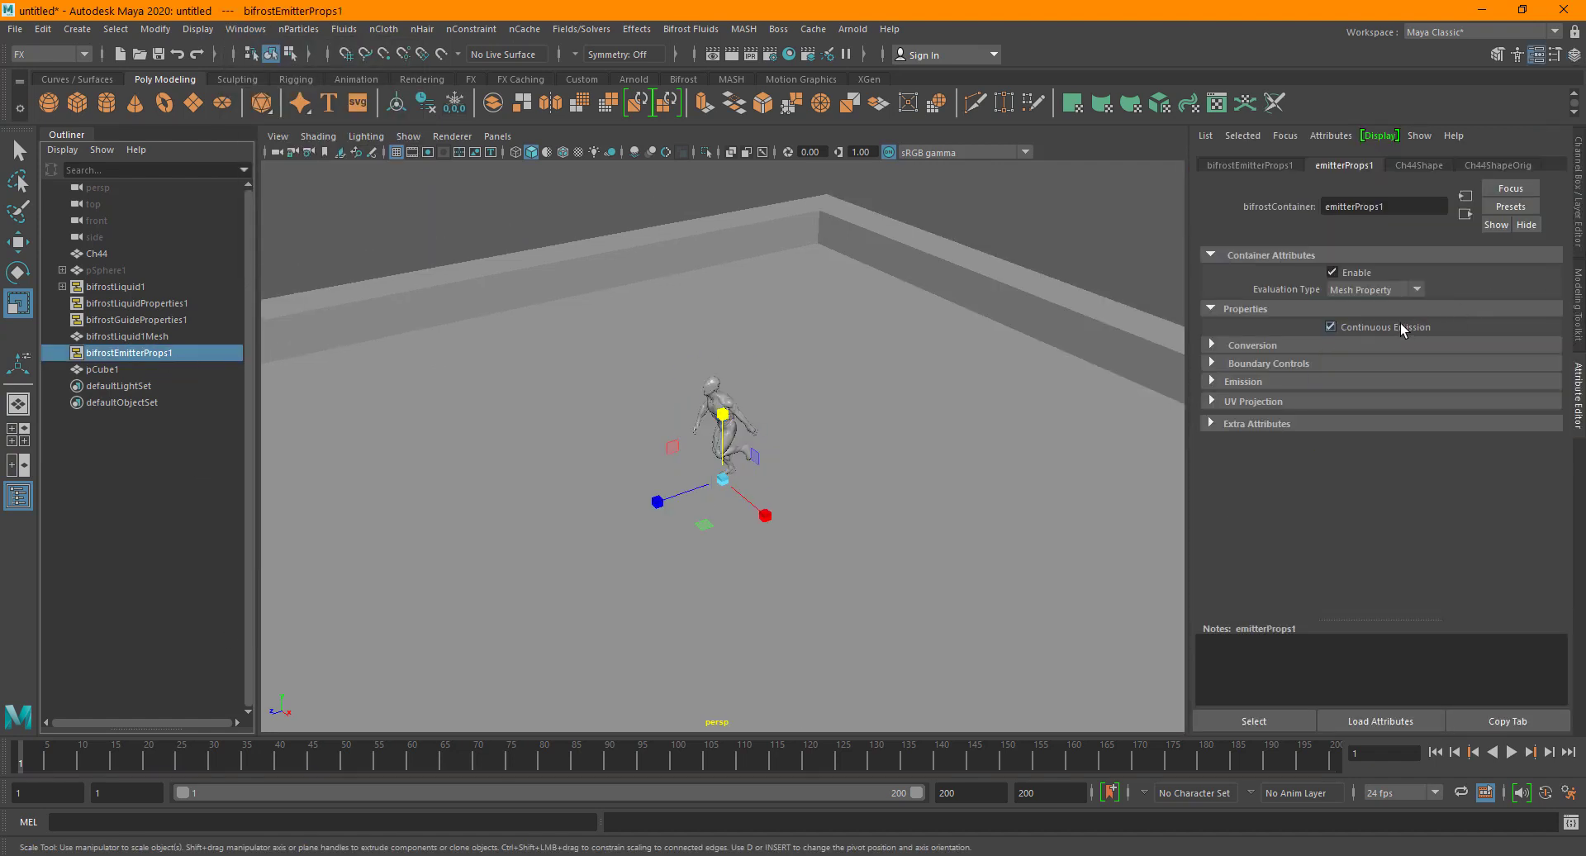
Play the liquid simulation from the first frame and stop it around frame 36 to check the continuous emission from the character.
{"action": "left_click", "coordinate": [605, 462]}
{"action": "scroll", "coordinate": [606, 462], "scroll_direction": "up", "scroll_amount": 3}
{"action": "scroll", "coordinate": [710, 429], "scroll_direction": "down", "scroll_amount": 1}
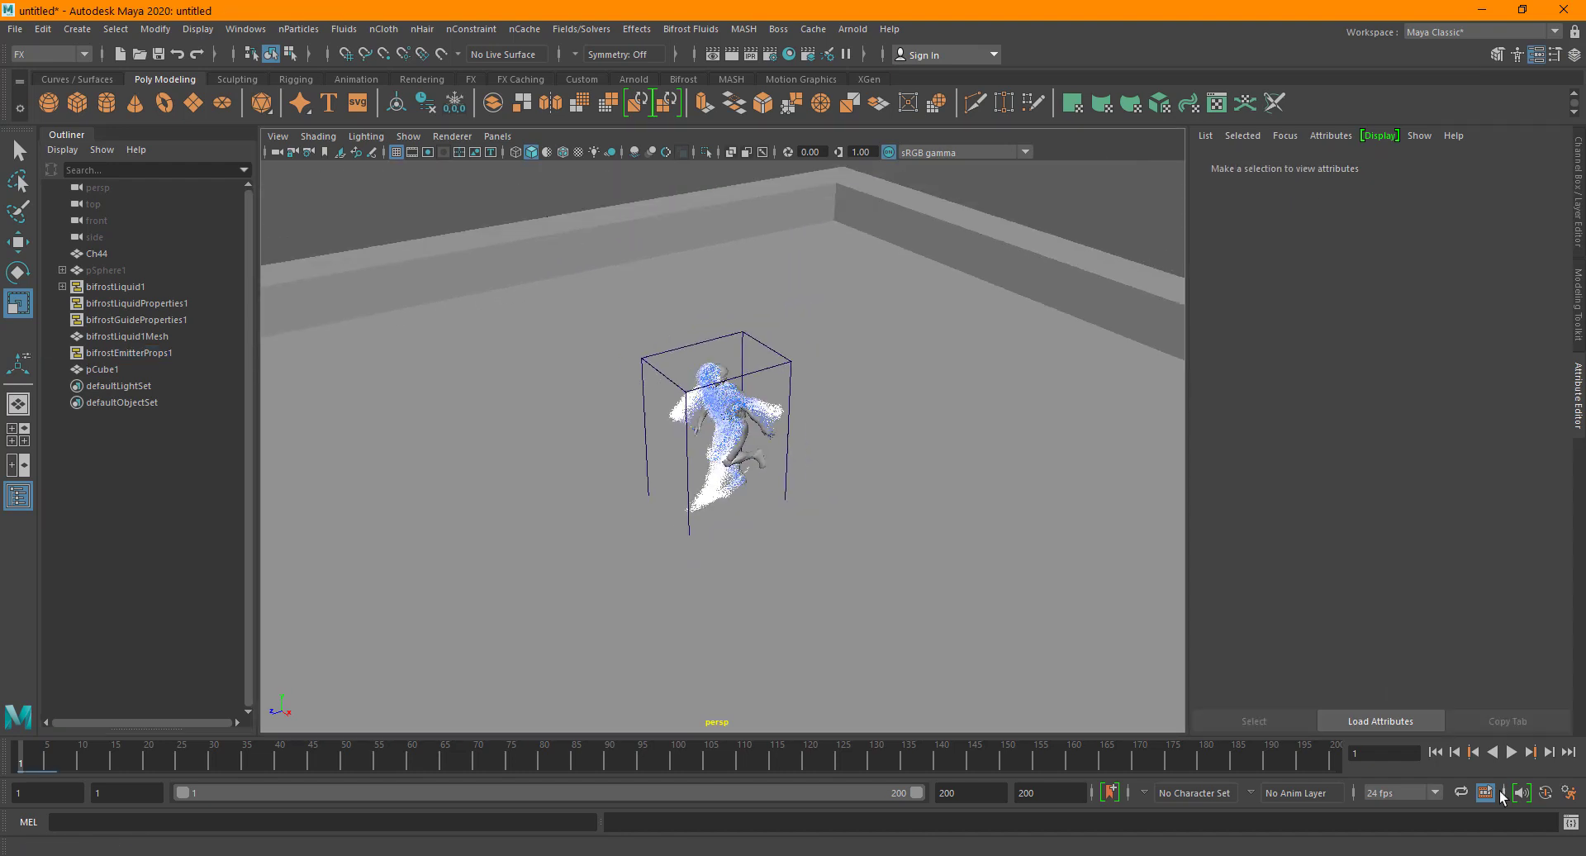
{"action": "left_click", "coordinate": [1439, 750]}
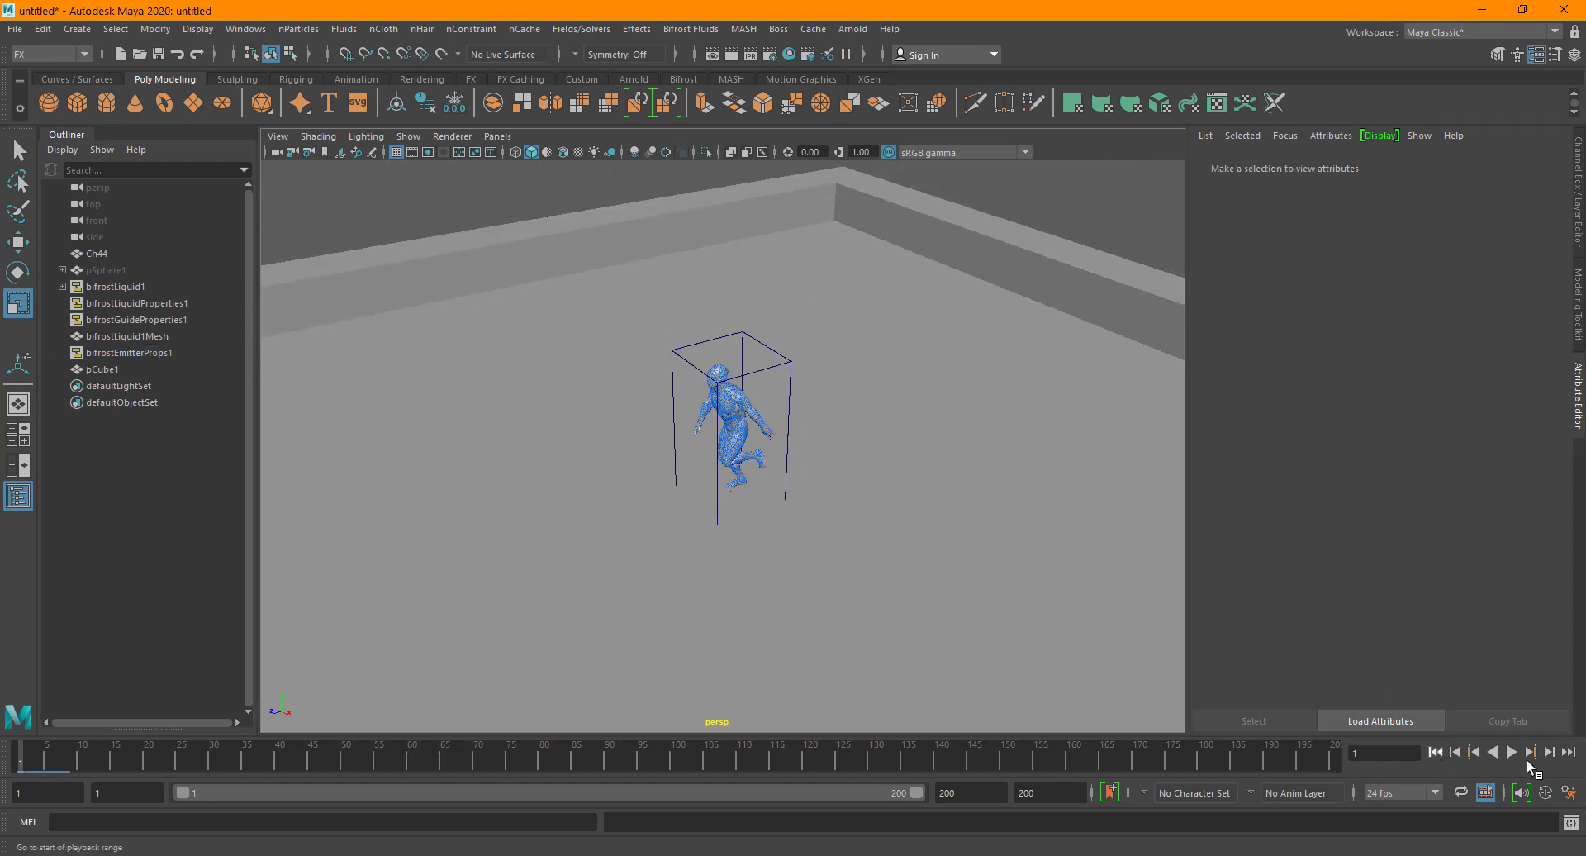
{"action": "left_click", "coordinate": [1511, 751]}
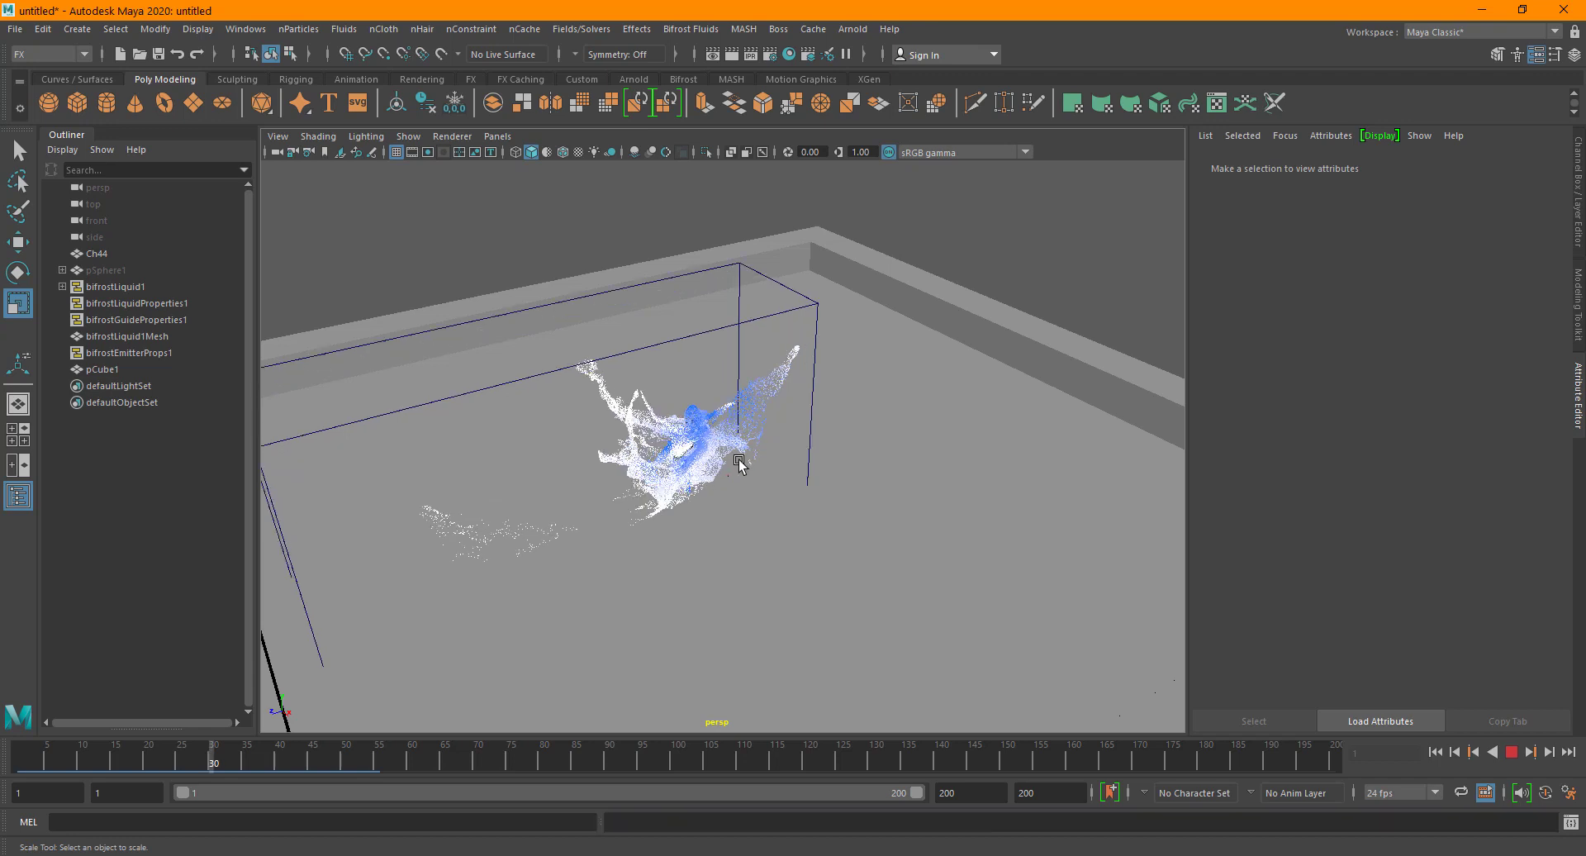
{"action": "scroll", "coordinate": [624, 371], "scroll_direction": "up", "scroll_amount": 4}
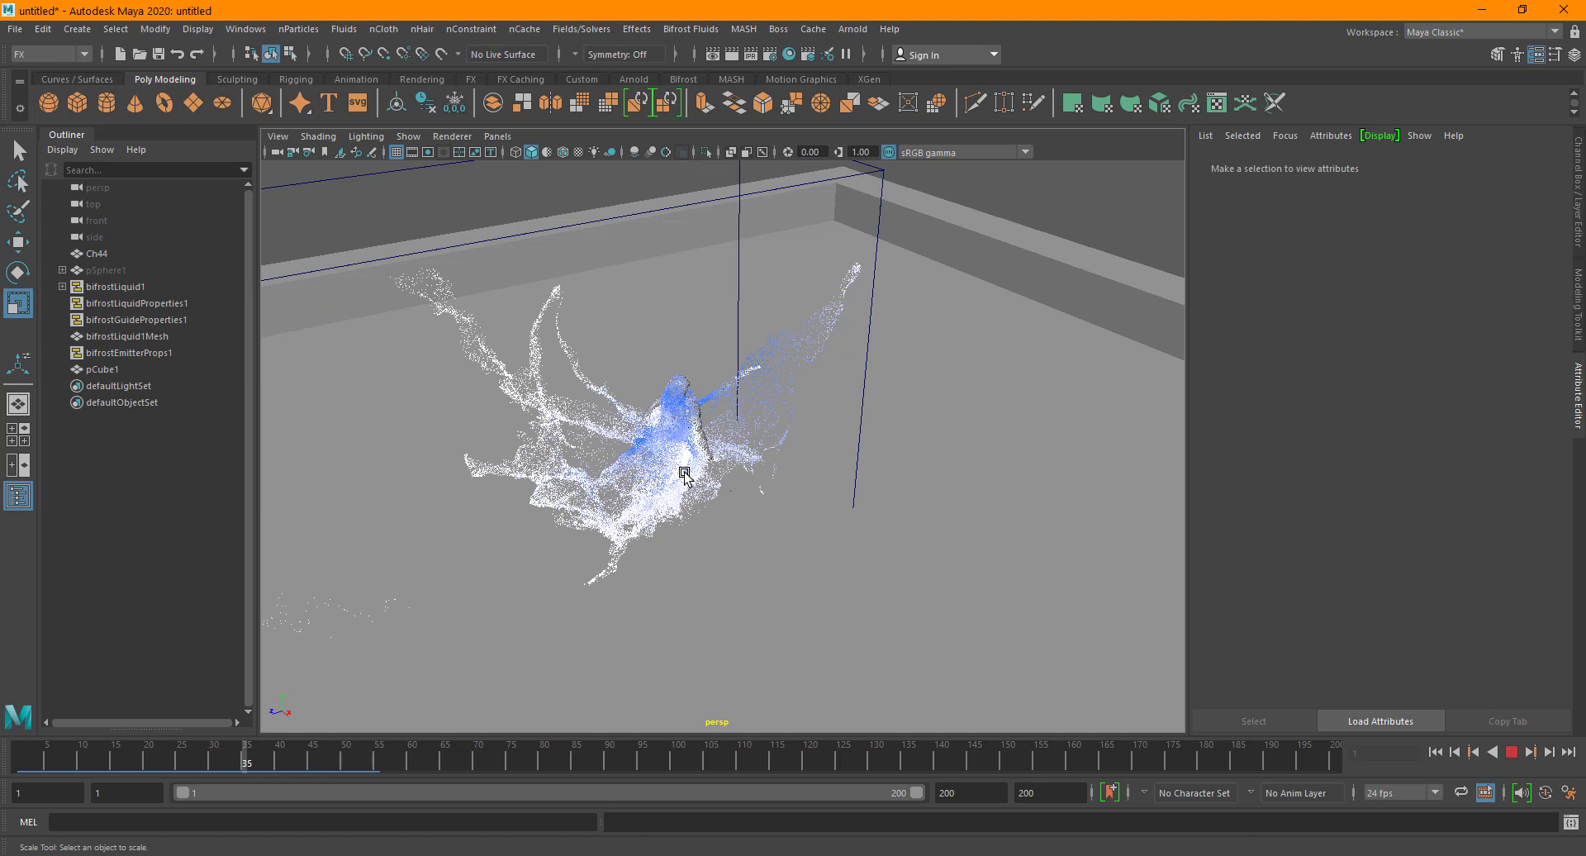
{"action": "left_click", "coordinate": [1511, 751]}
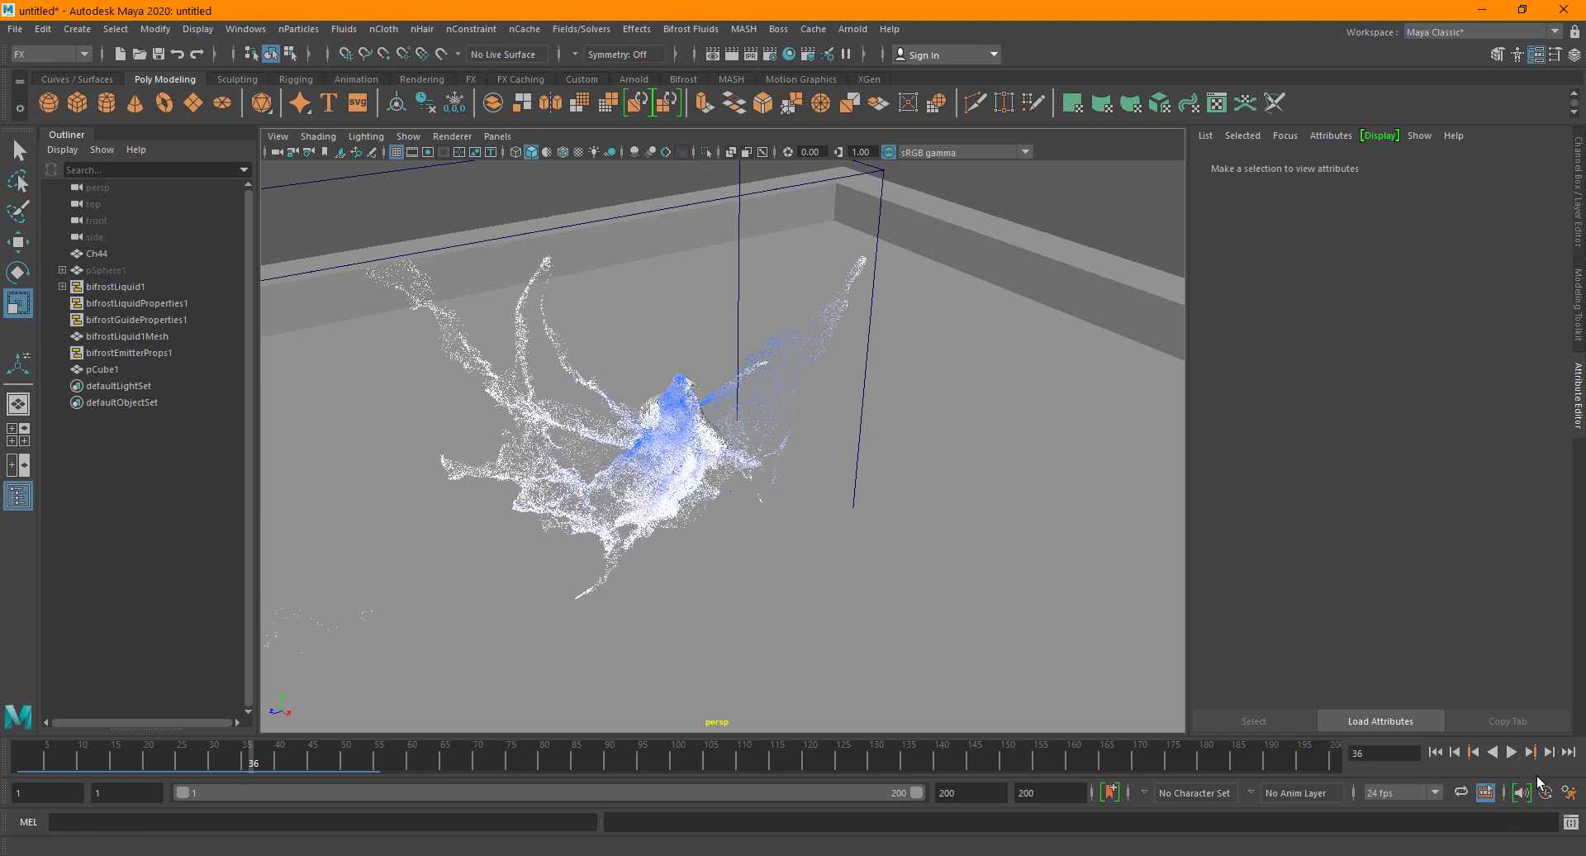
Set the Velocity Scale of bifrostEmitterProps1 to 0.6 in X, Y and Z under its Conversion attributes.
{"action": "left_click", "coordinate": [162, 355]}
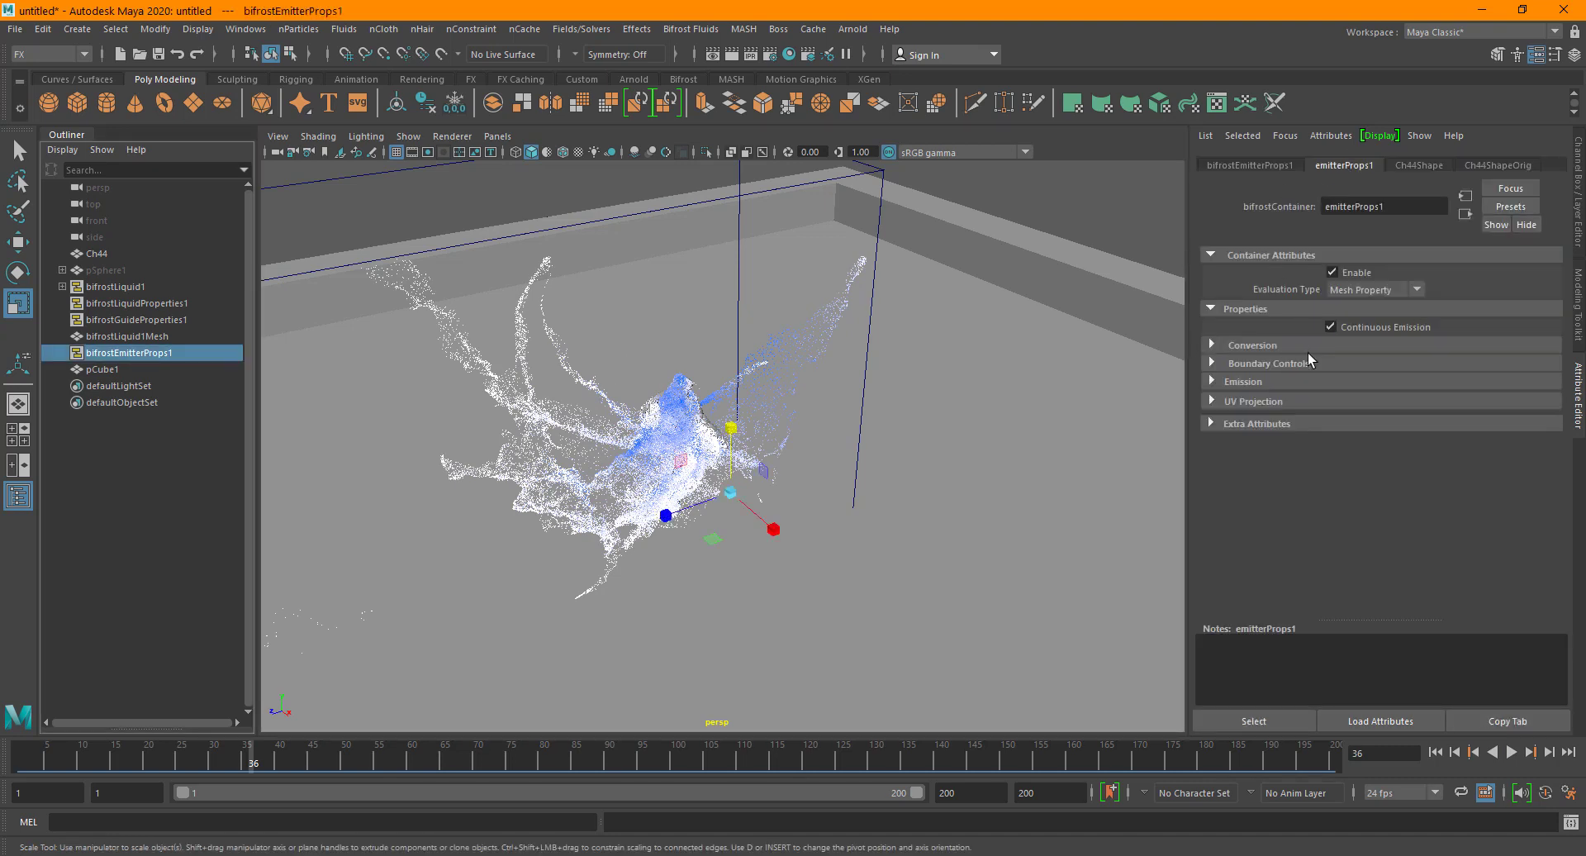
{"action": "left_click", "coordinate": [1262, 343]}
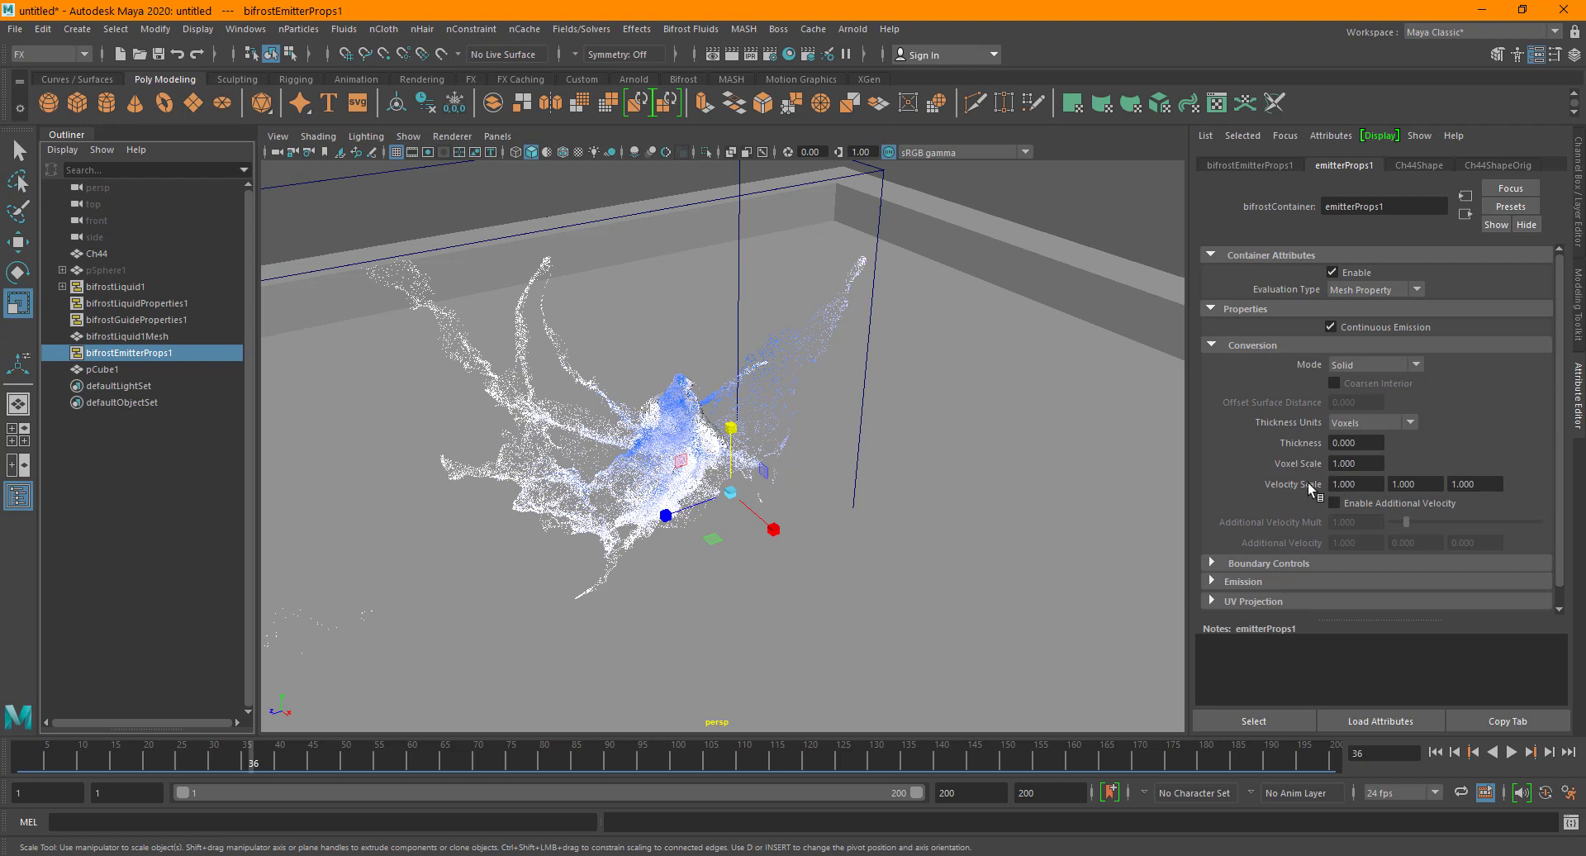
{"action": "scroll", "coordinate": [1323, 485], "scroll_direction": "down", "scroll_amount": 1}
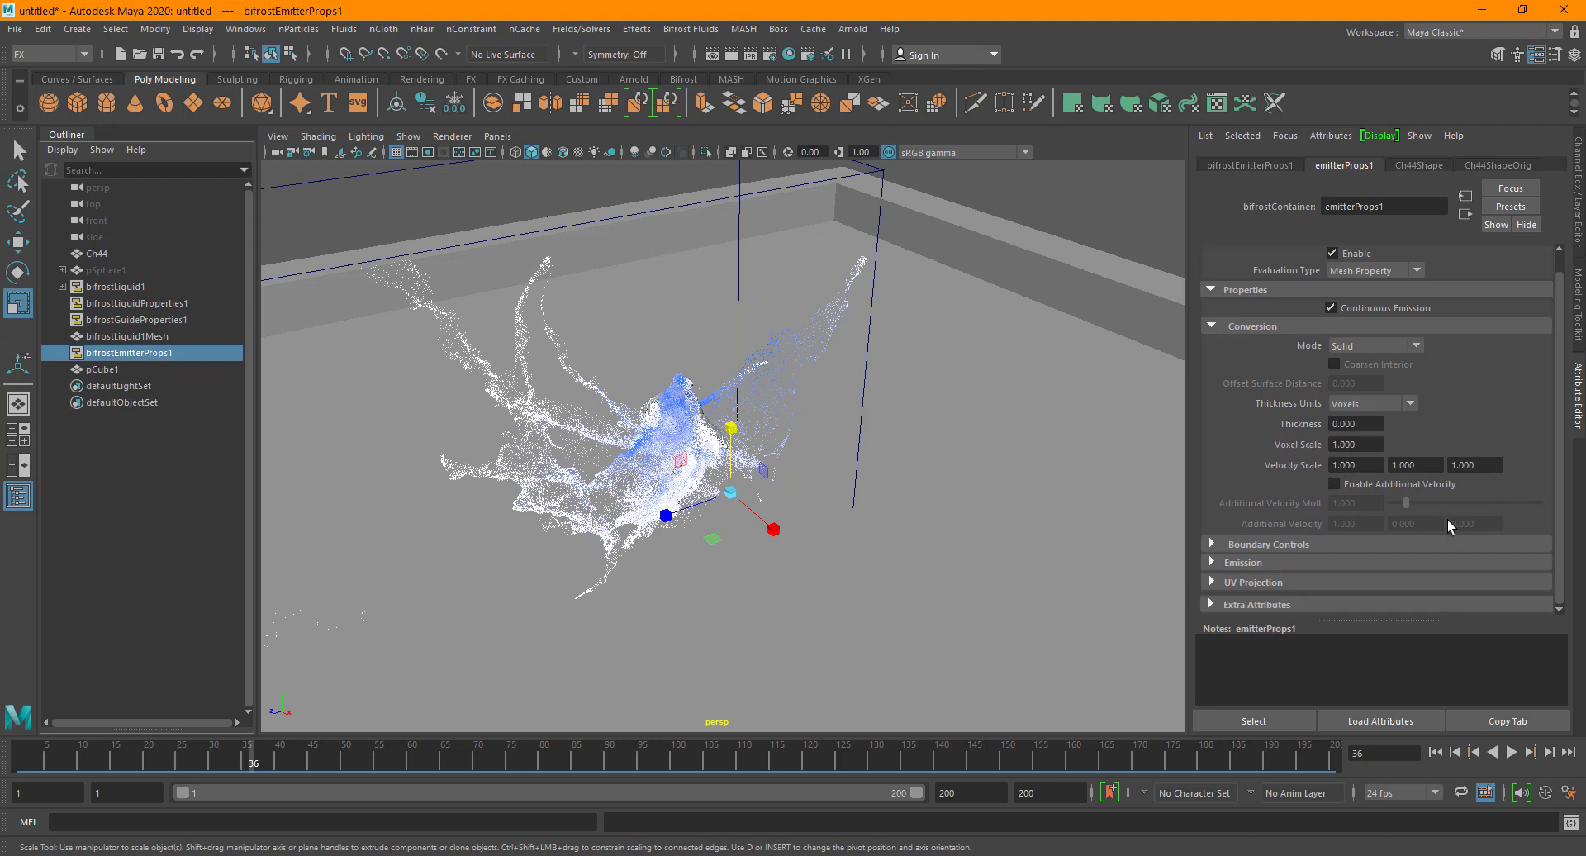
{"action": "left_click", "coordinate": [1261, 562]}
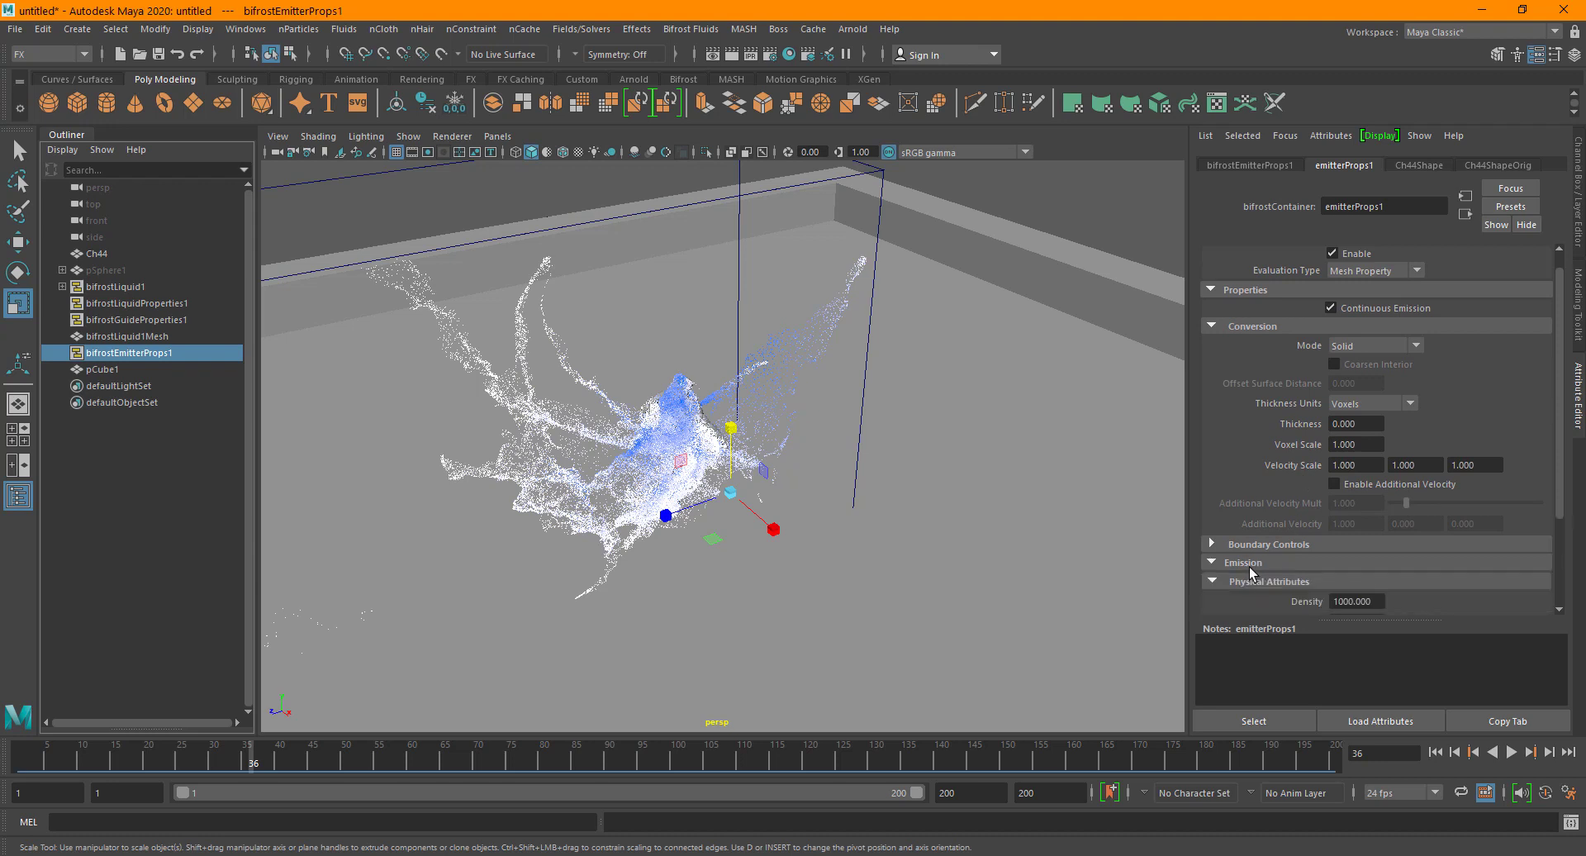
{"action": "scroll", "coordinate": [1249, 549], "scroll_direction": "down", "scroll_amount": 4}
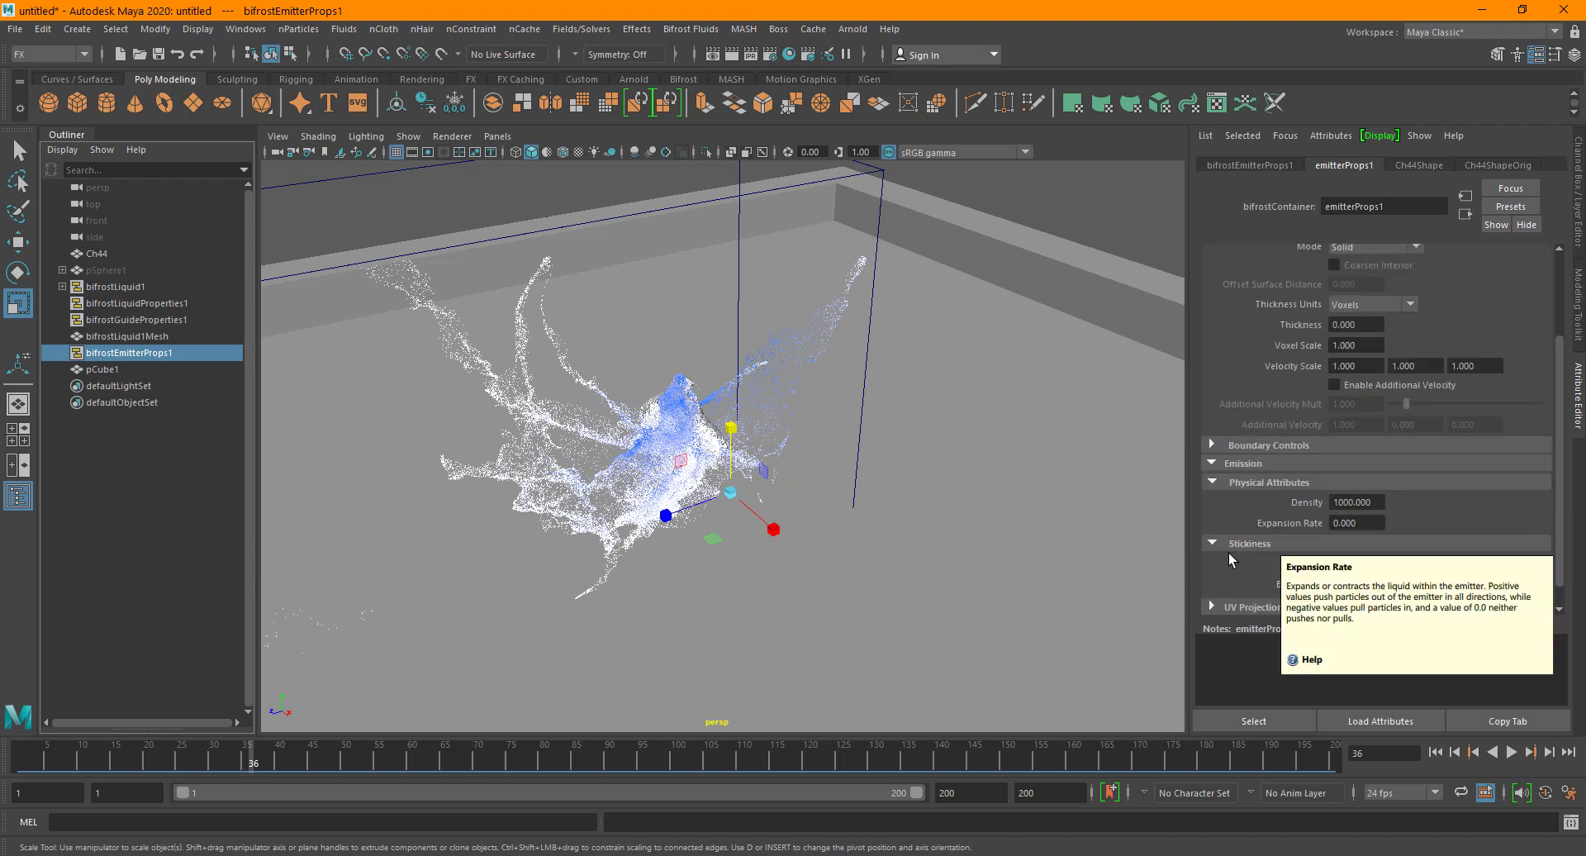
{"action": "scroll", "coordinate": [1231, 547], "scroll_direction": "down", "scroll_amount": 1}
{"action": "scroll", "coordinate": [1302, 393], "scroll_direction": "up", "scroll_amount": 2}
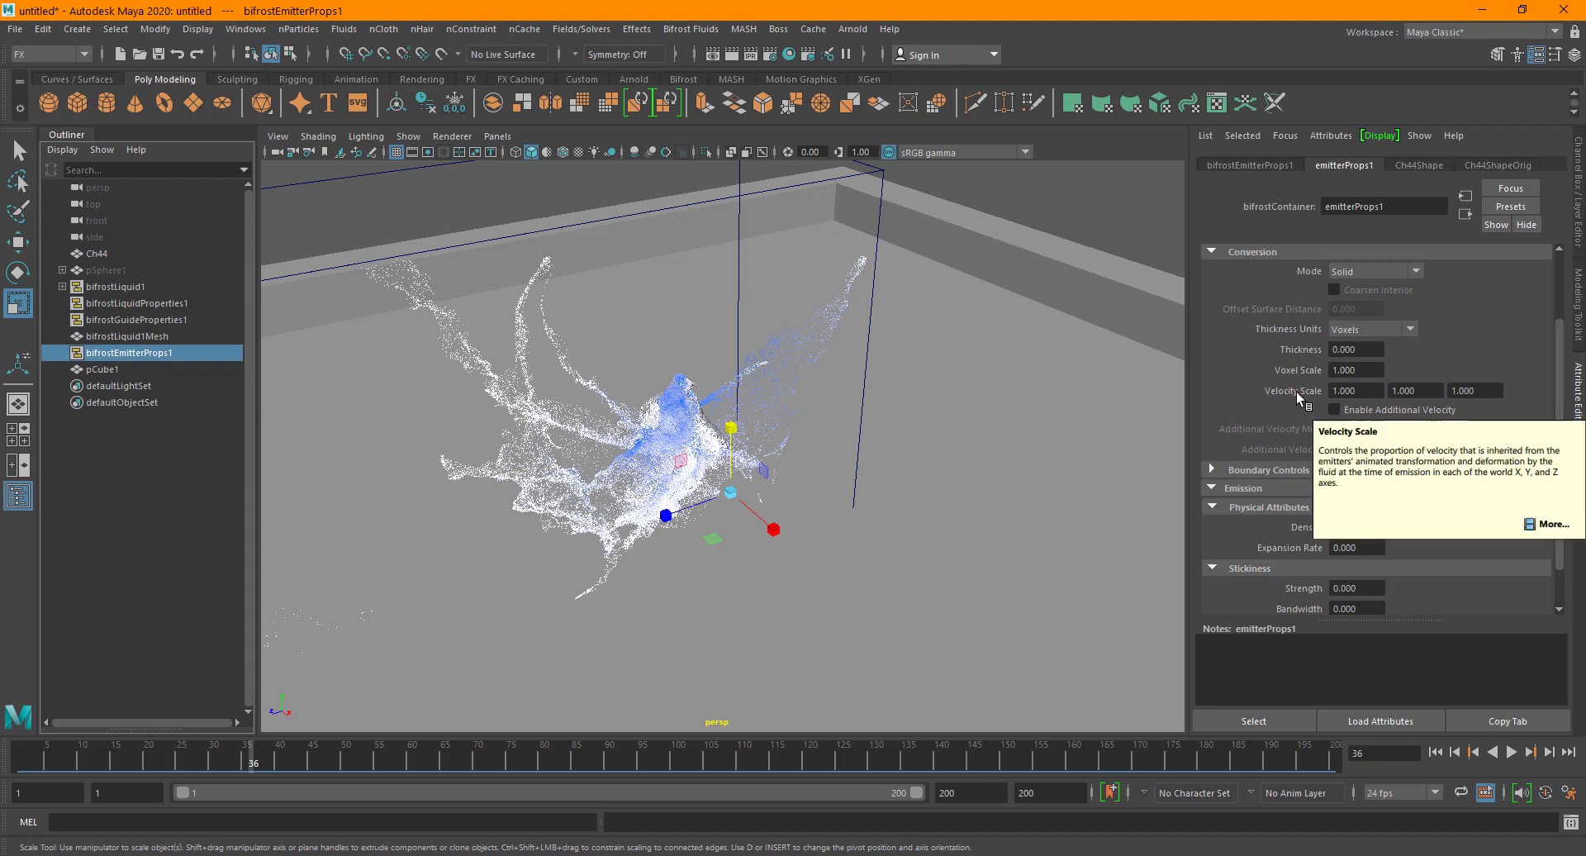
{"action": "mouse_move", "coordinate": [1295, 390]}
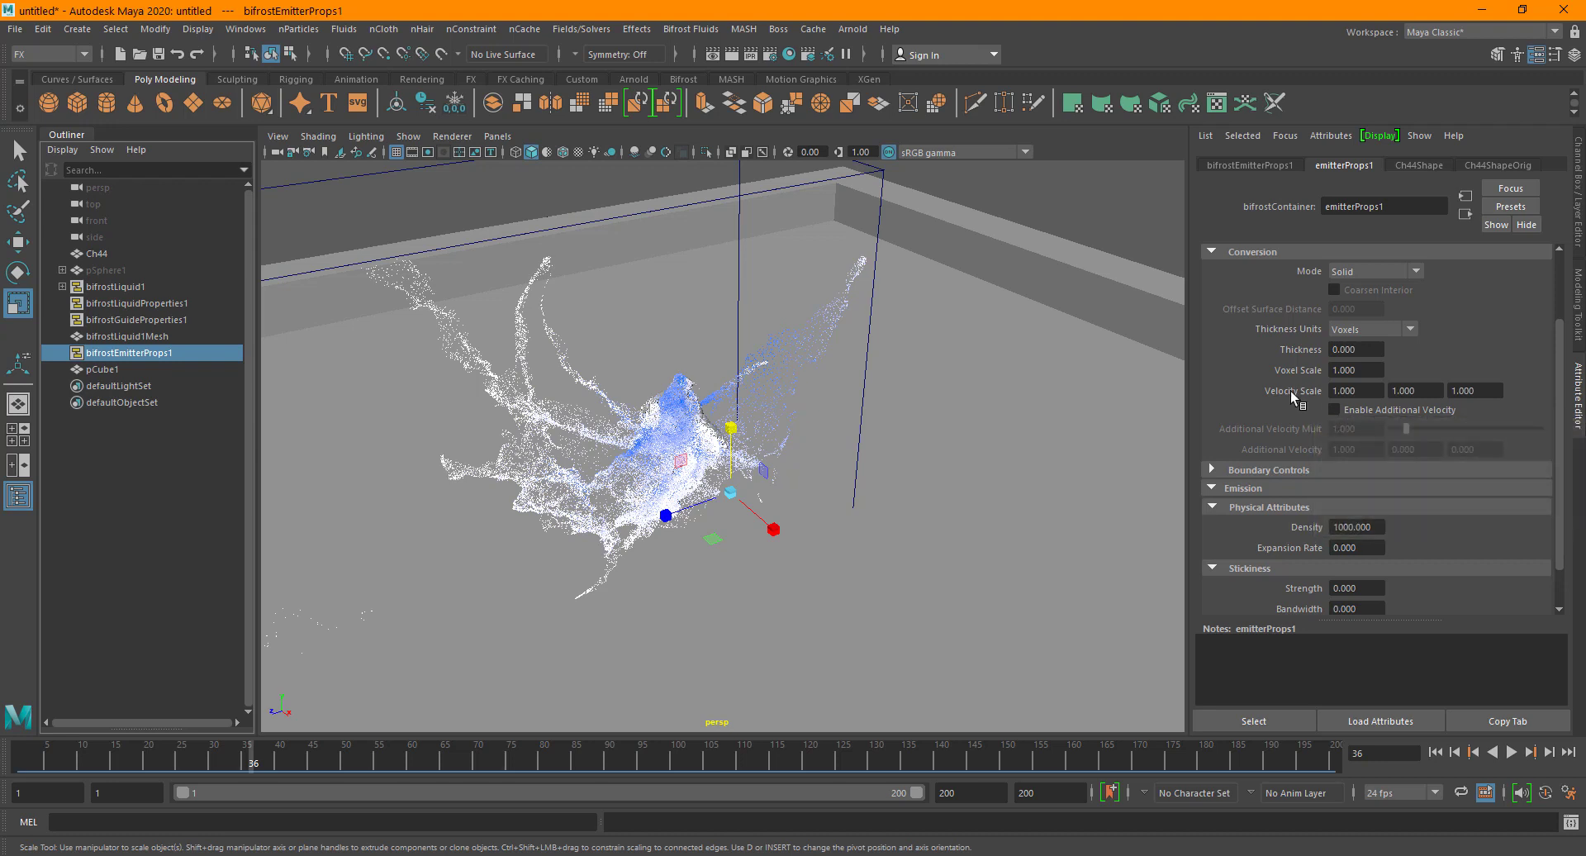
{"action": "left_click", "coordinate": [1355, 391]}
{"action": "type", "text": ".6"}
{"action": "key", "text": "Tab"}
{"action": "type", "text": ".6"}
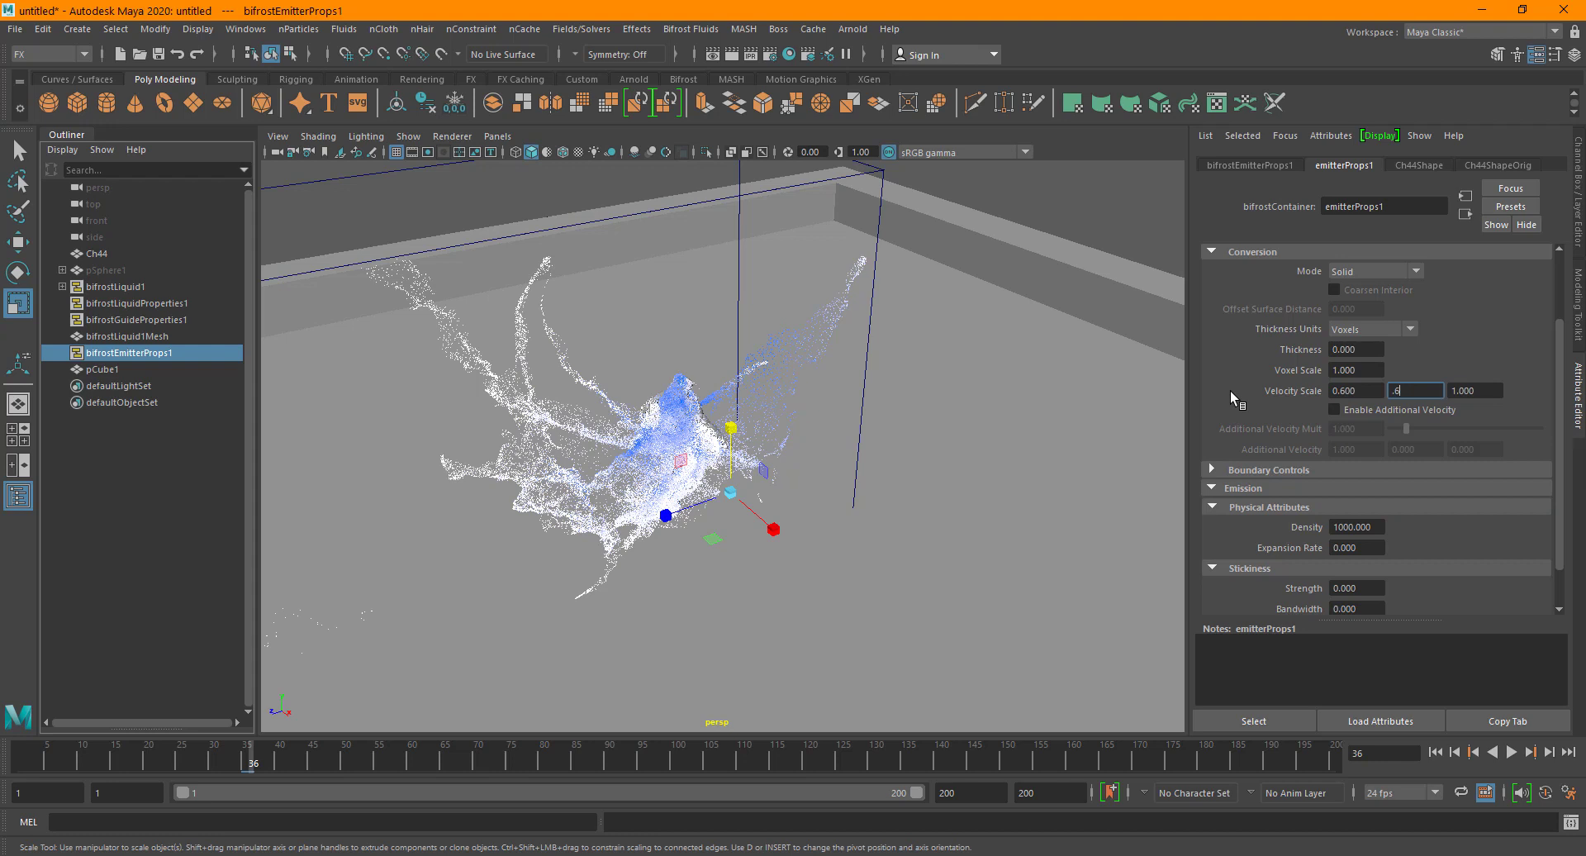
{"action": "key", "text": "Tab"}
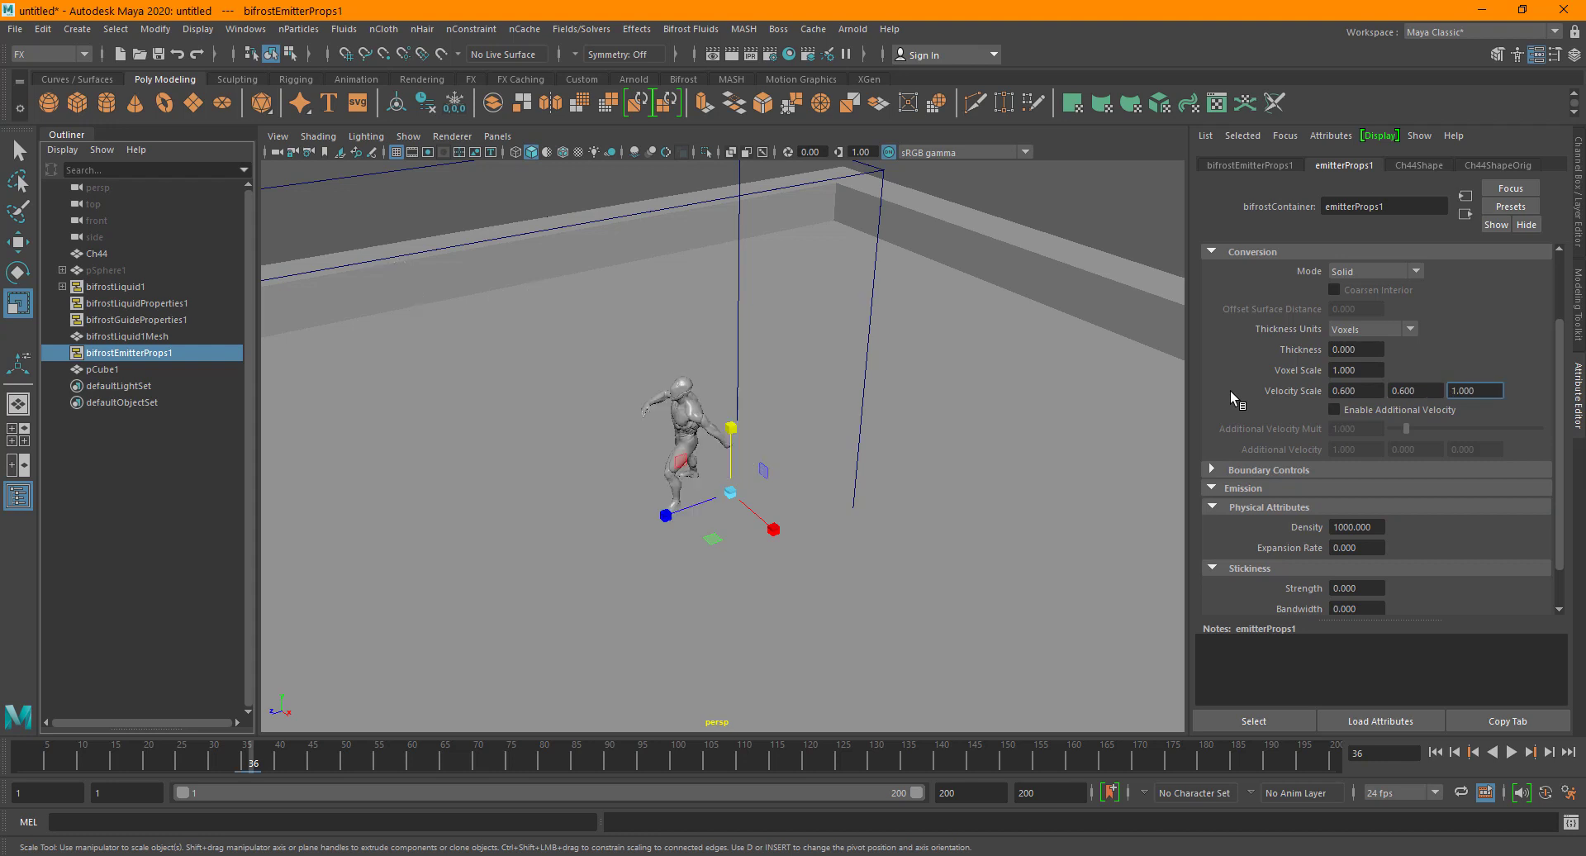
{"action": "type", "text": ".6"}
{"action": "key", "text": "Return"}
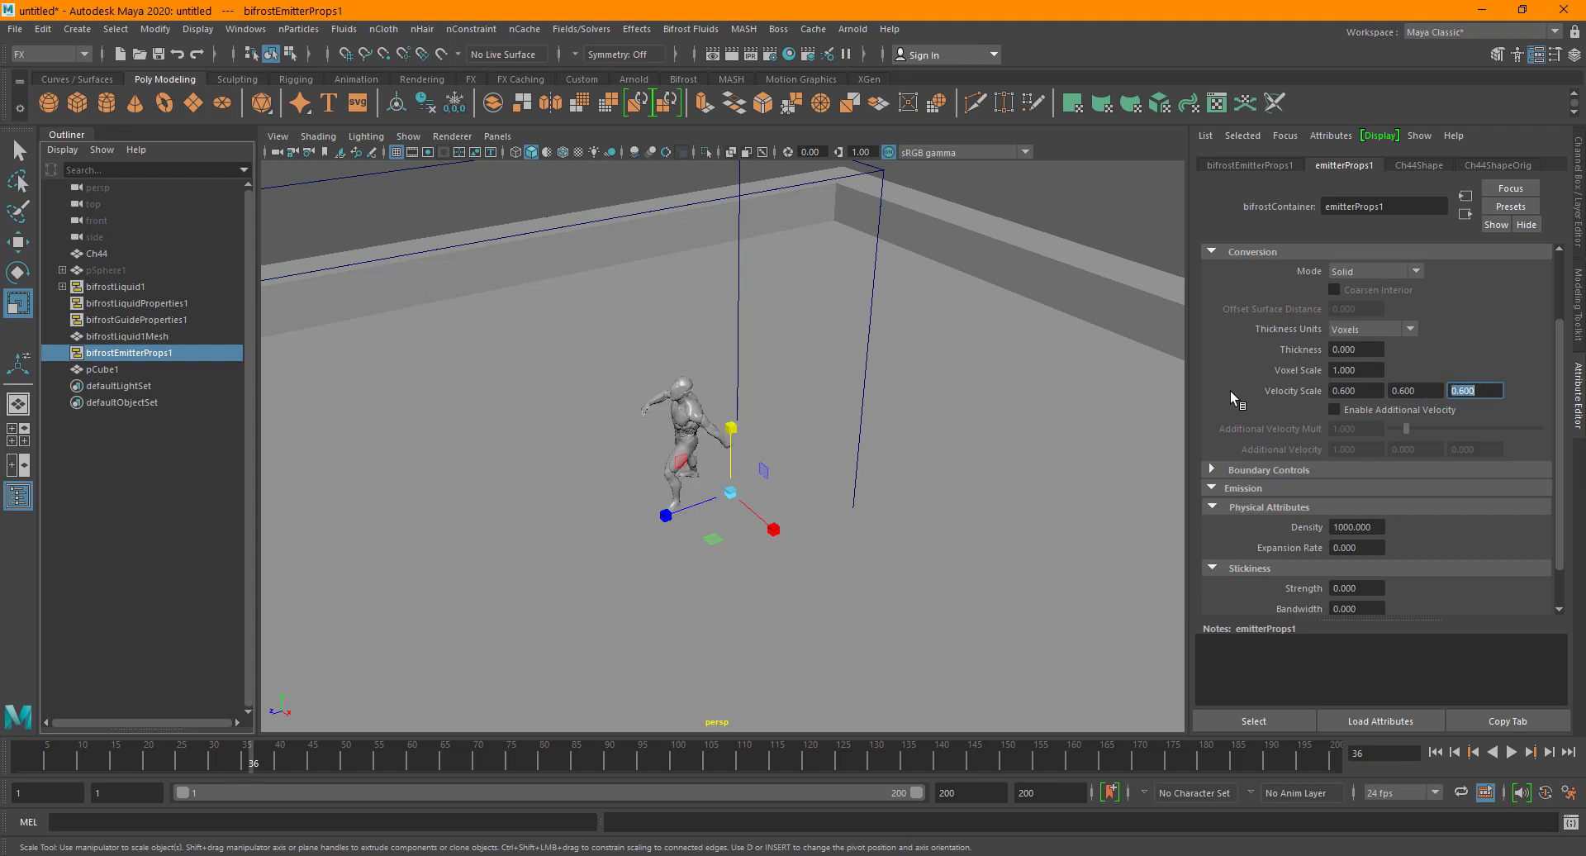
Replay the simulation to about frame 30 to check the liquid's reduced inherited velocity, and return to the first frame.
{"action": "left_click", "coordinate": [1512, 753]}
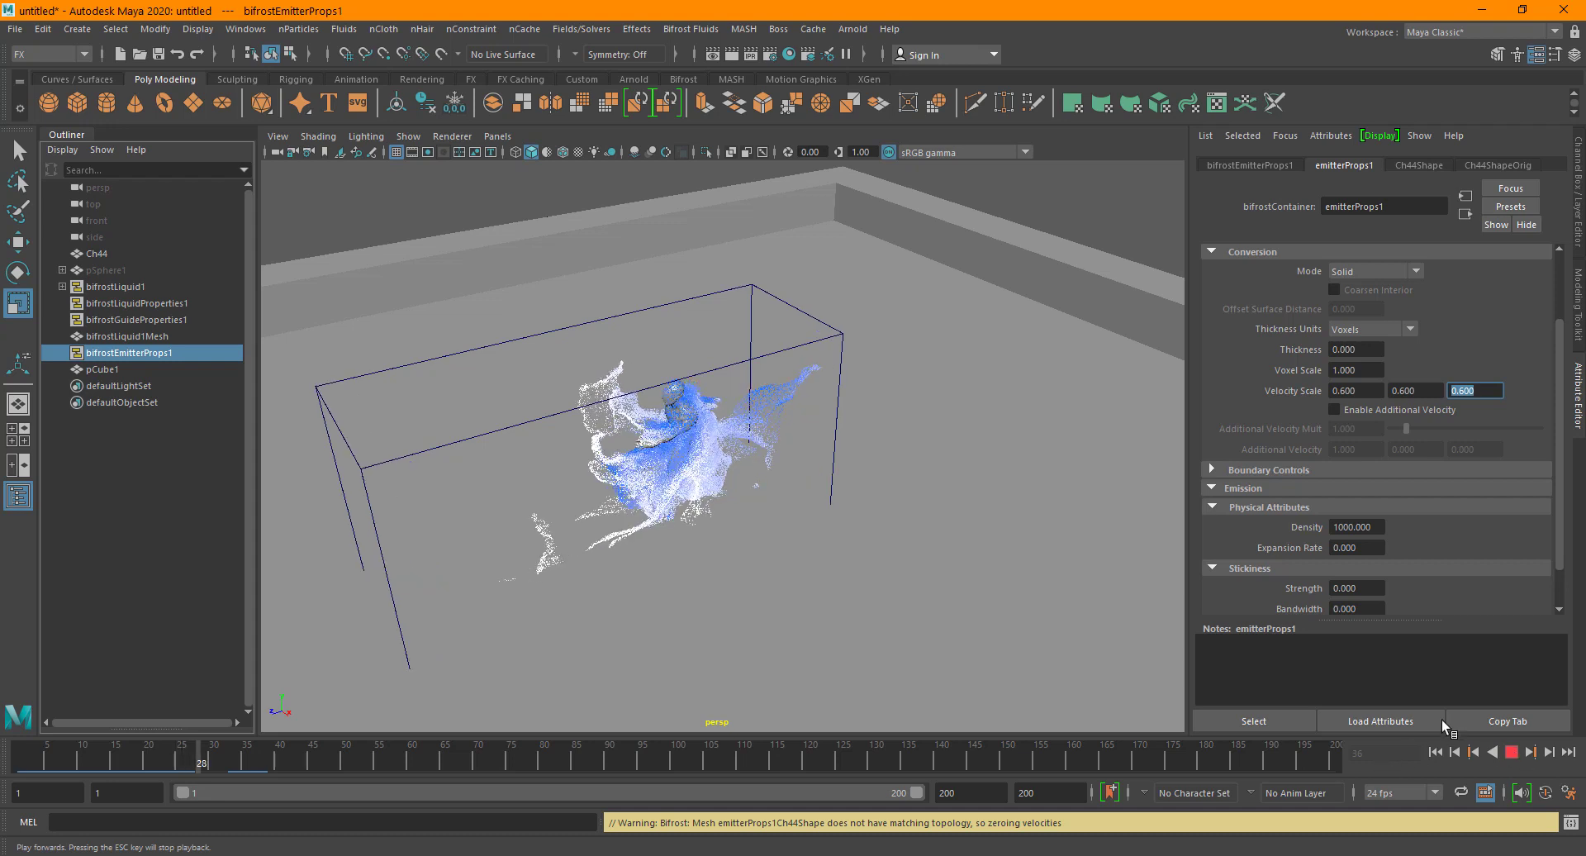
{"action": "left_click", "coordinate": [1512, 753]}
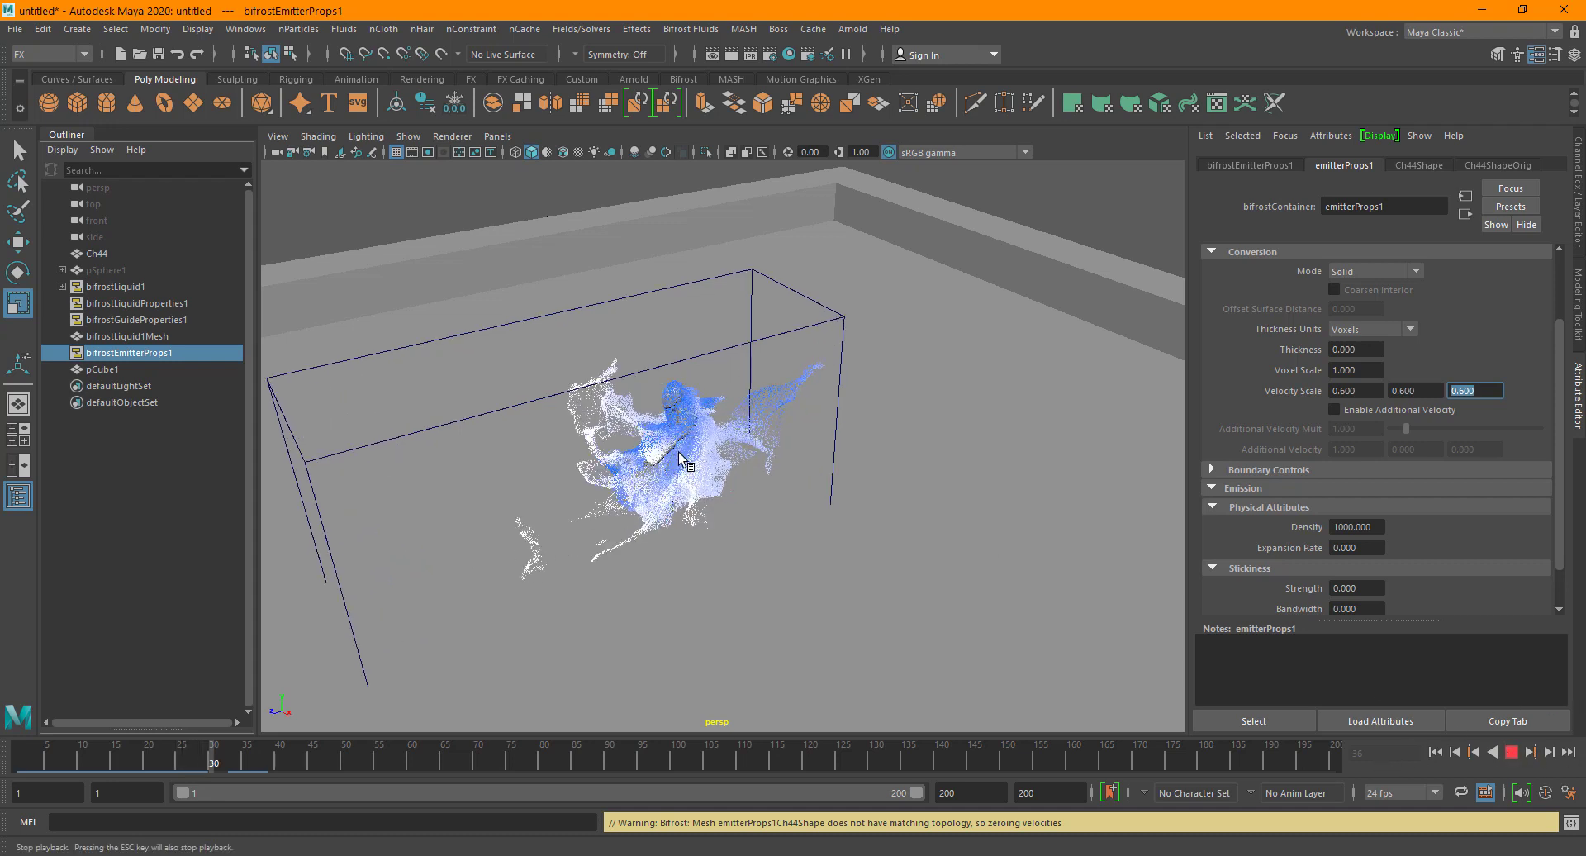
{"action": "key", "text": "f"}
{"action": "left_click_drag", "start_coordinate": [677, 587], "coordinate": [735, 520], "text": "alt"}
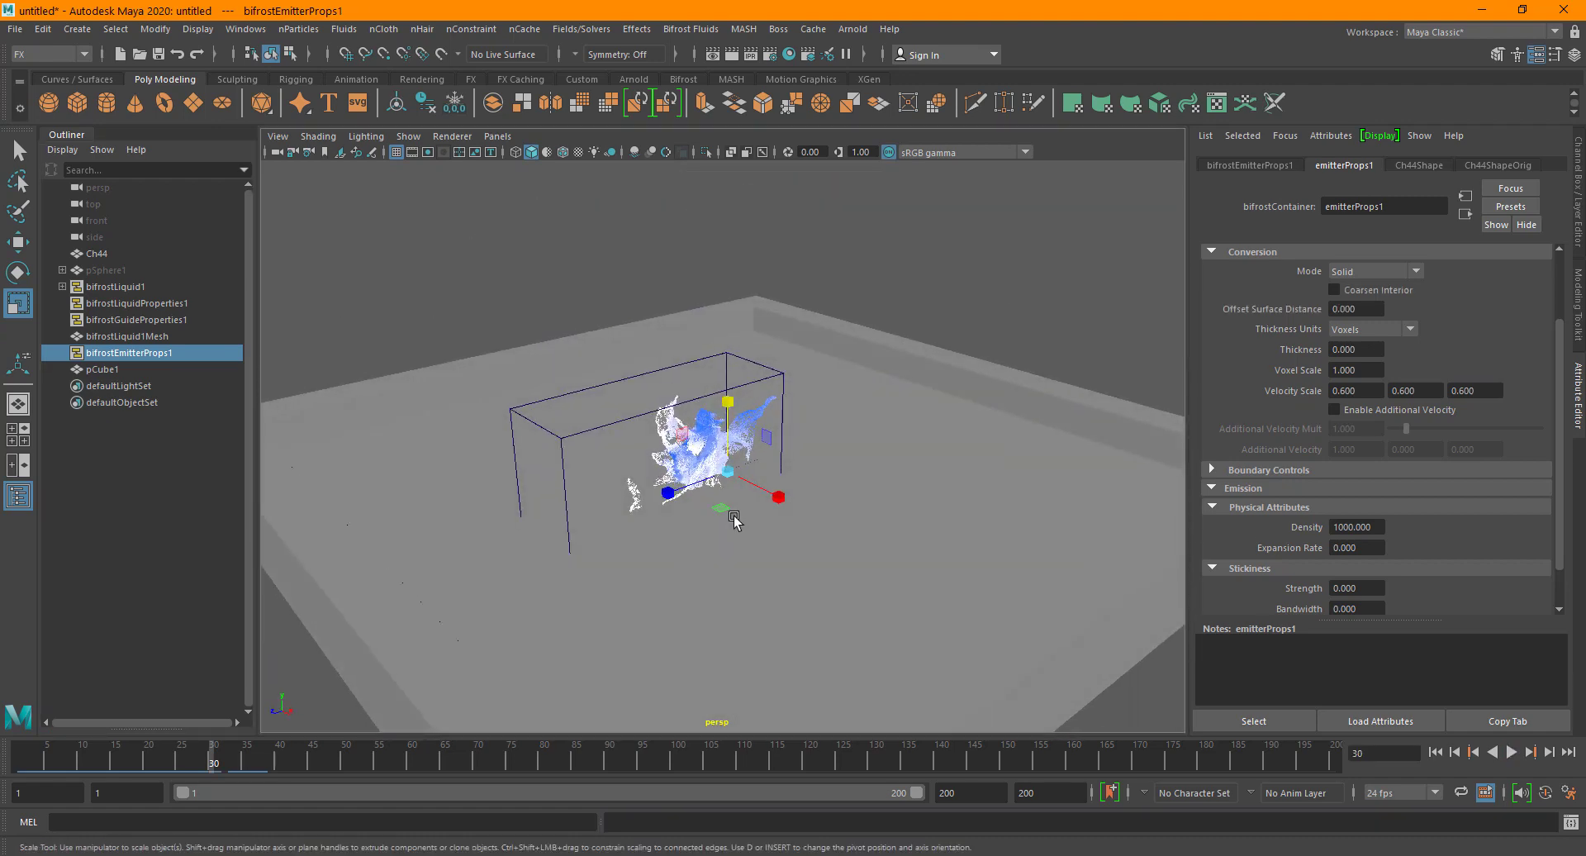
{"action": "left_click", "coordinate": [1435, 752]}
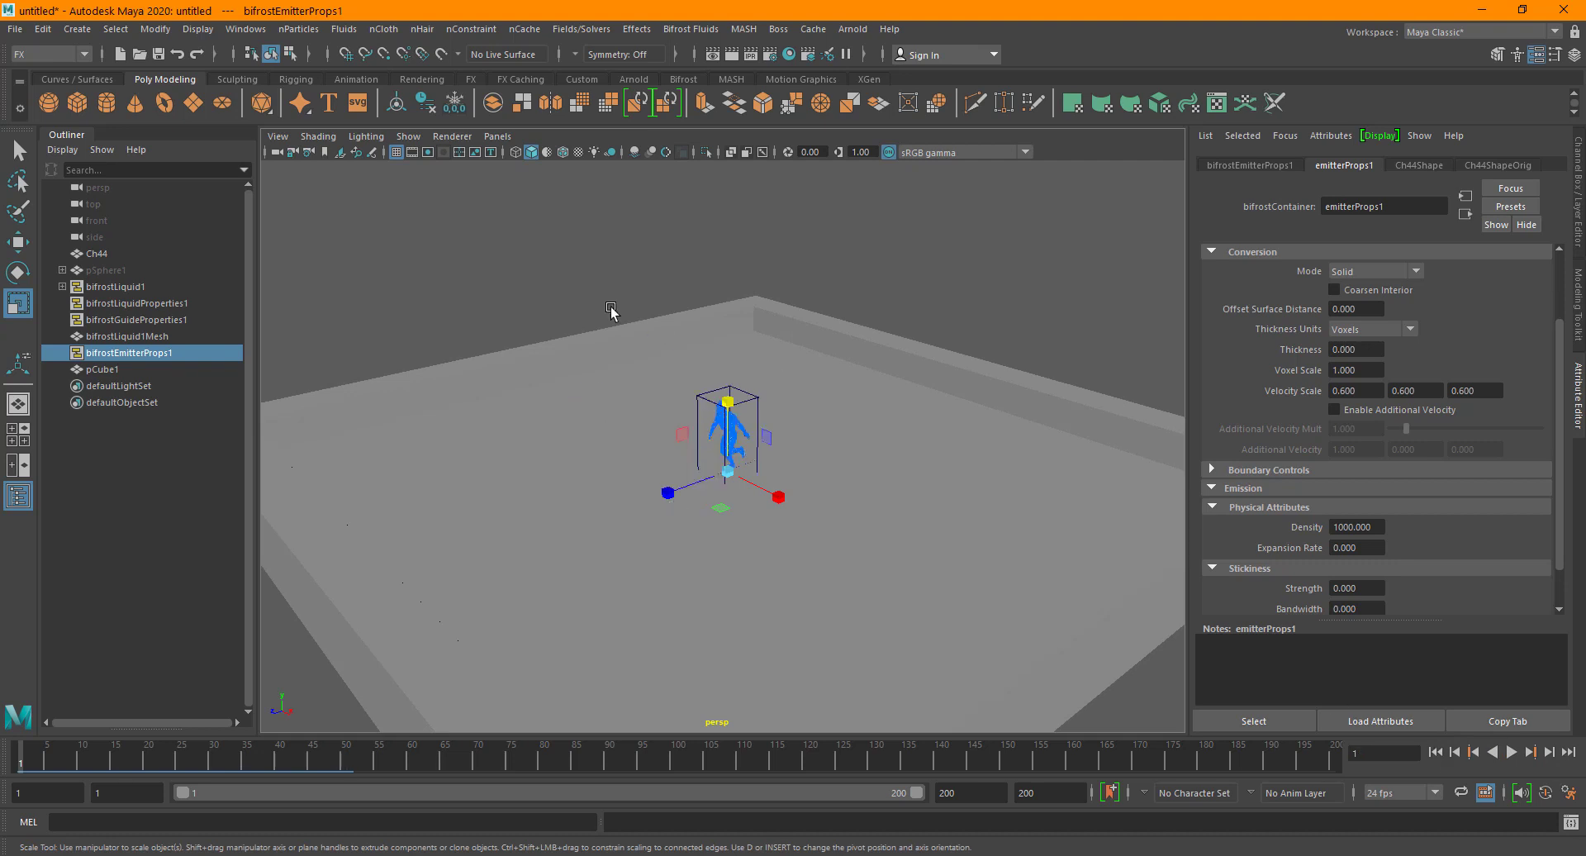
Add the pCube1 basin to the bifrostLiquid1 simulation as a Bifrost collider and clear the selection.
{"action": "left_click", "coordinate": [697, 399]}
{"action": "left_click", "coordinate": [760, 413]}
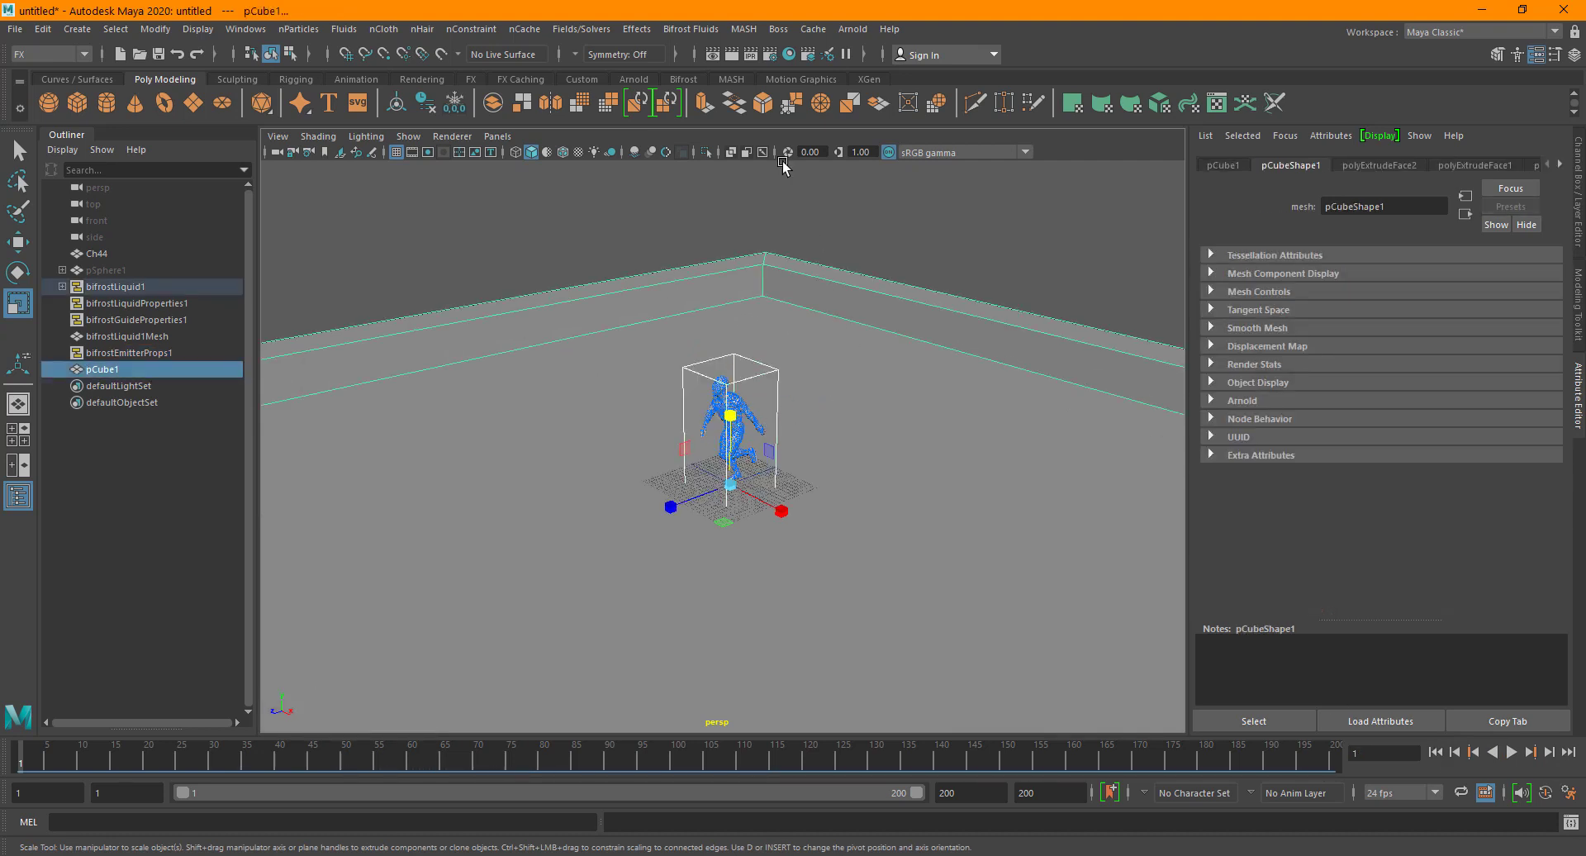
{"action": "left_click", "coordinate": [710, 30]}
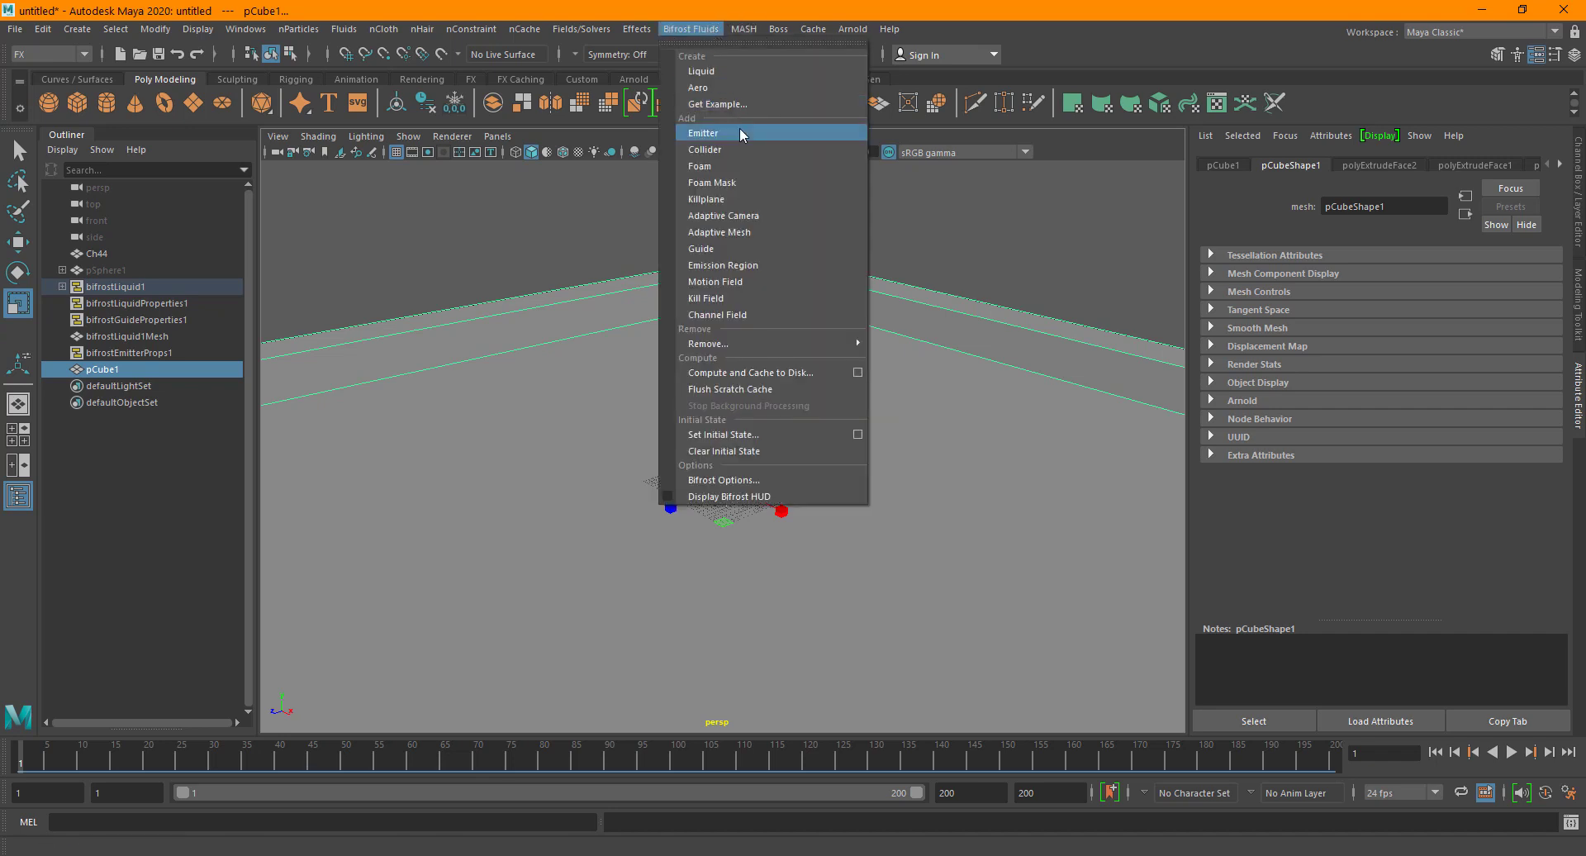
{"action": "left_click", "coordinate": [752, 149]}
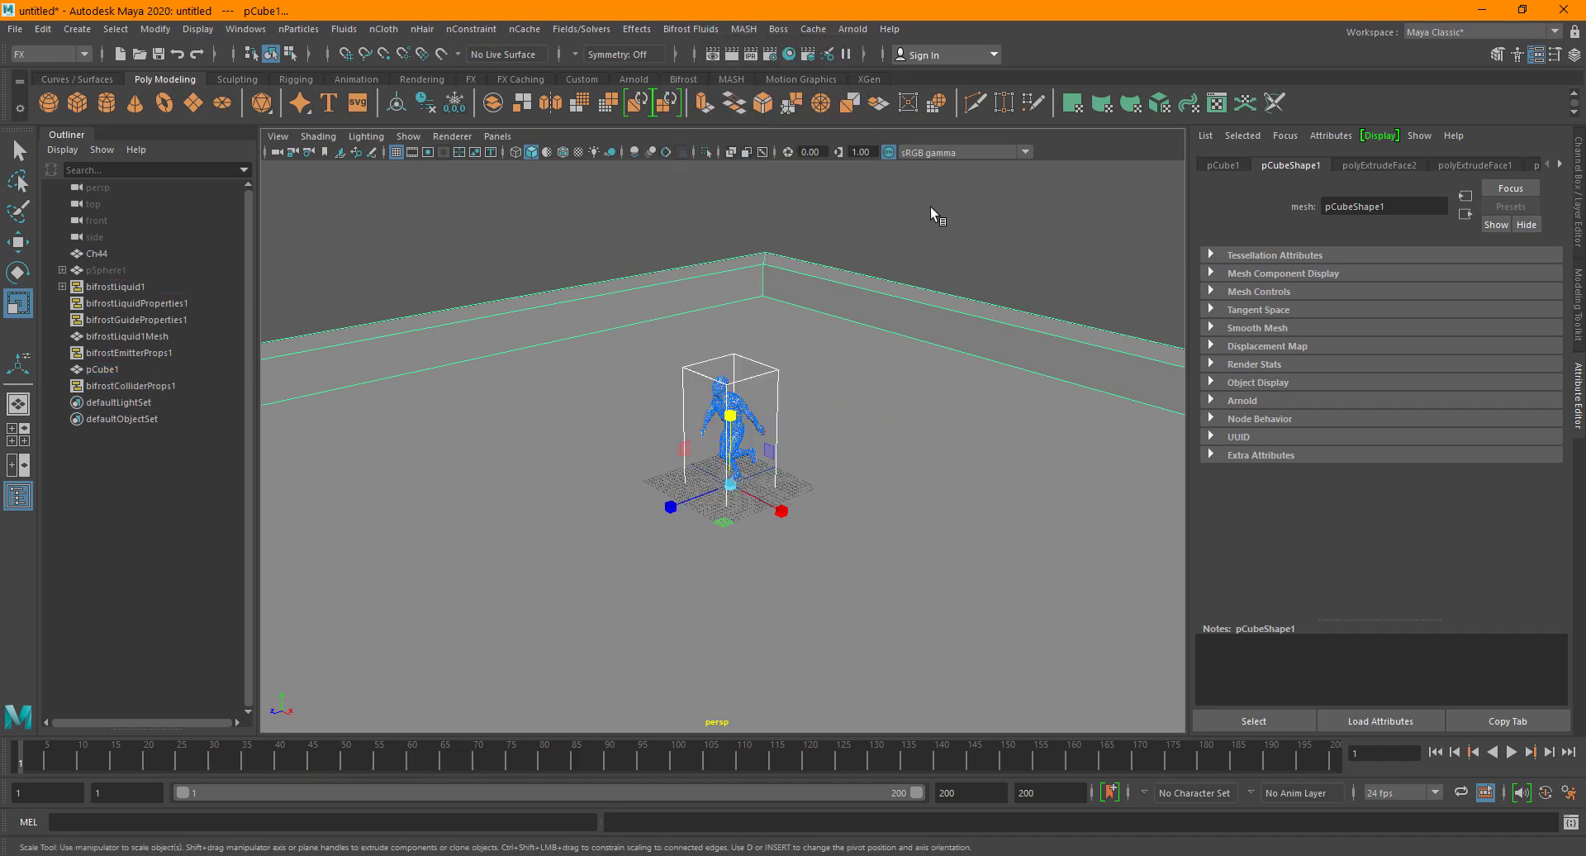
{"action": "left_click", "coordinate": [999, 273]}
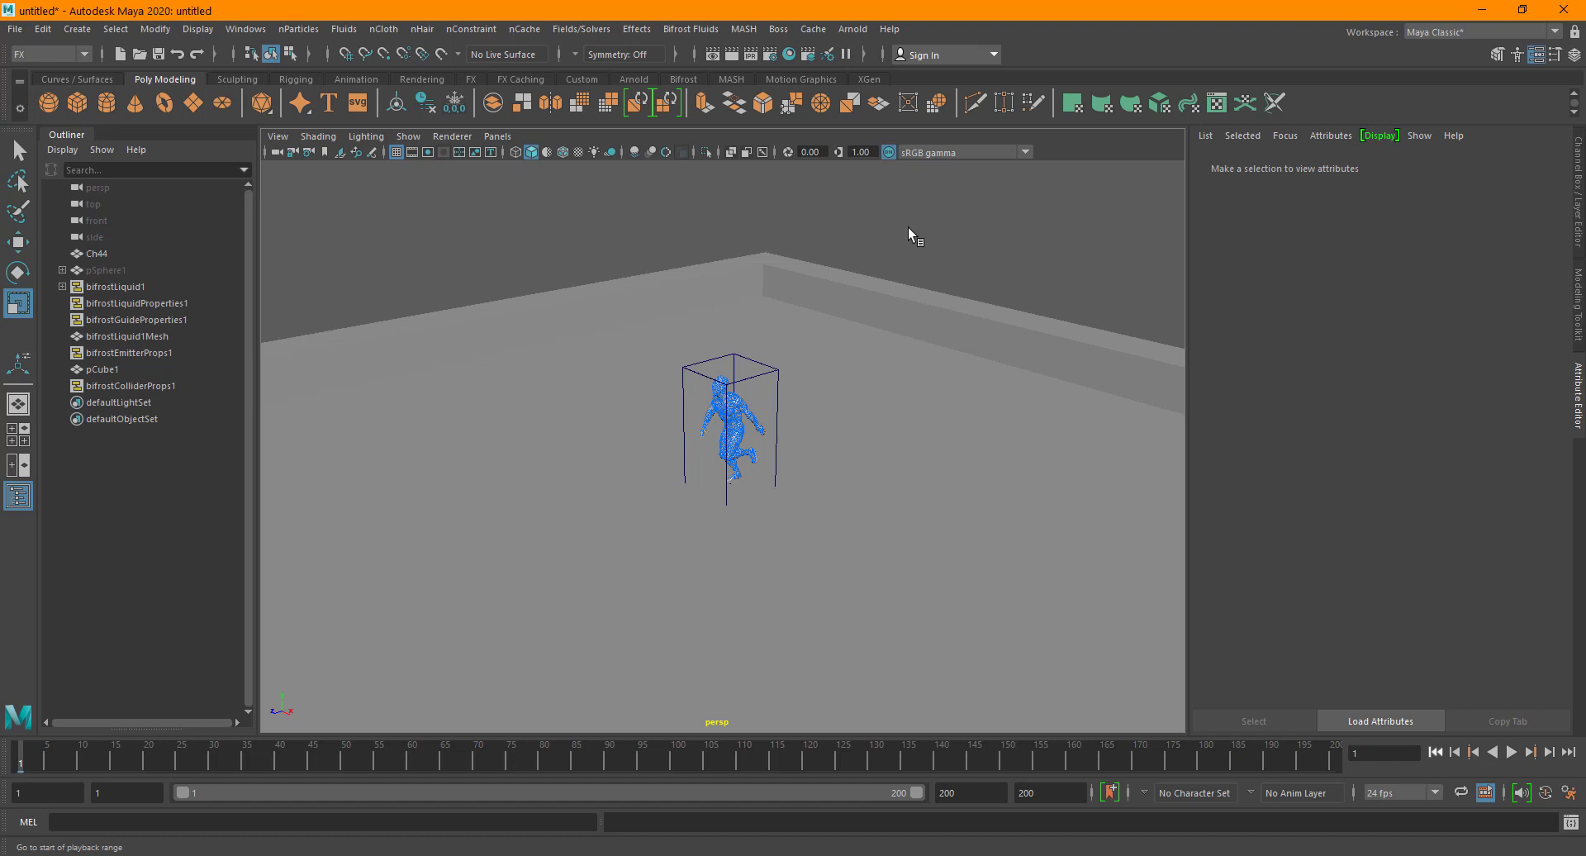
Play the simulation to about frame 26 and inspect how the liquid collides with the basin floor around the character.
{"action": "key", "text": "alt+v"}
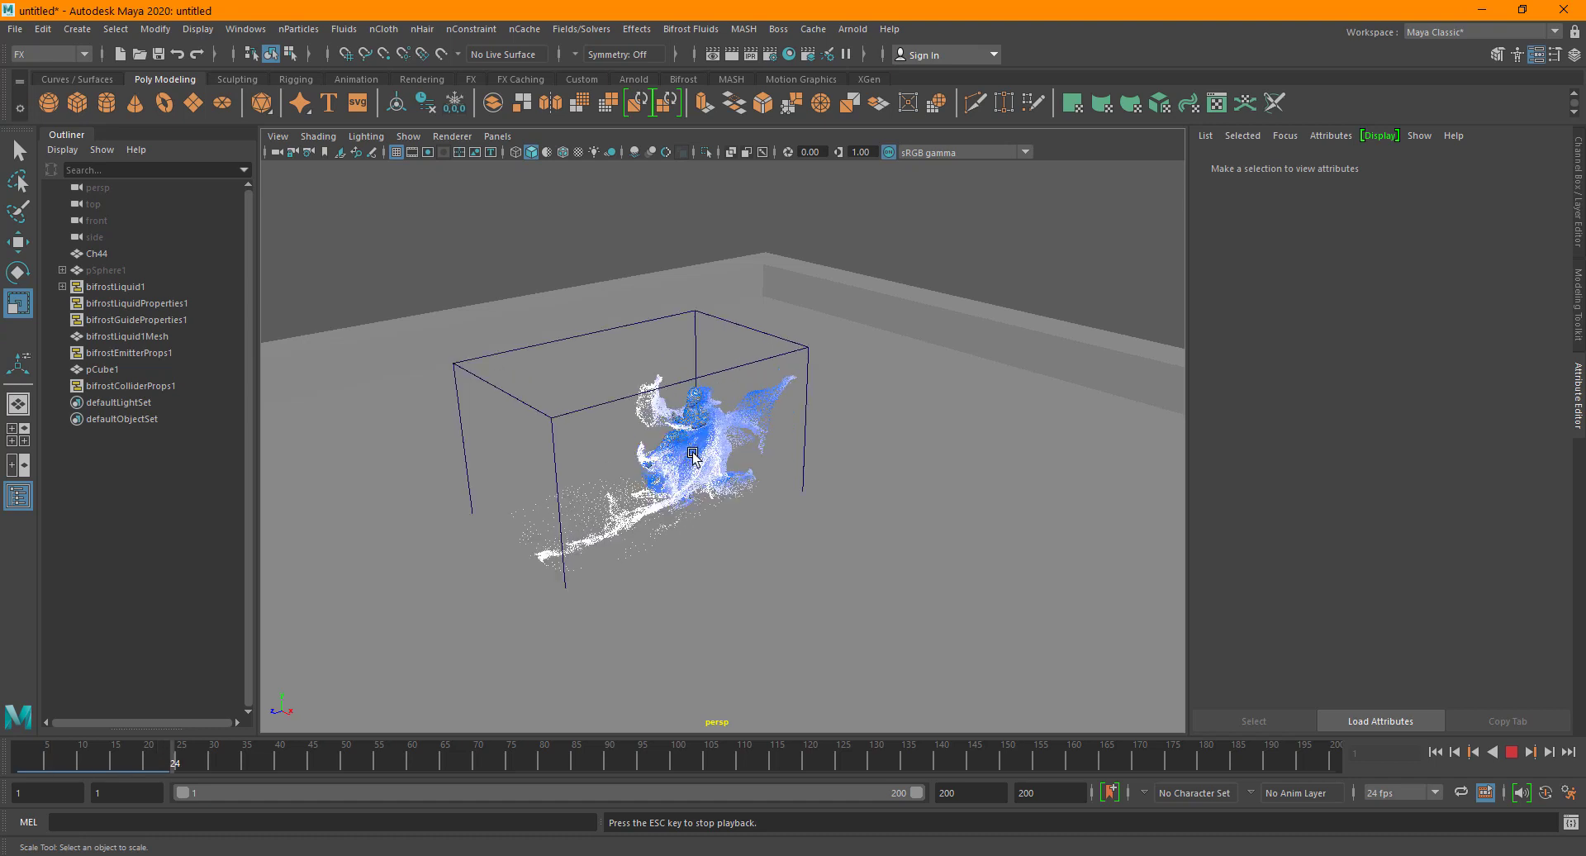
{"action": "left_click", "coordinate": [1513, 753]}
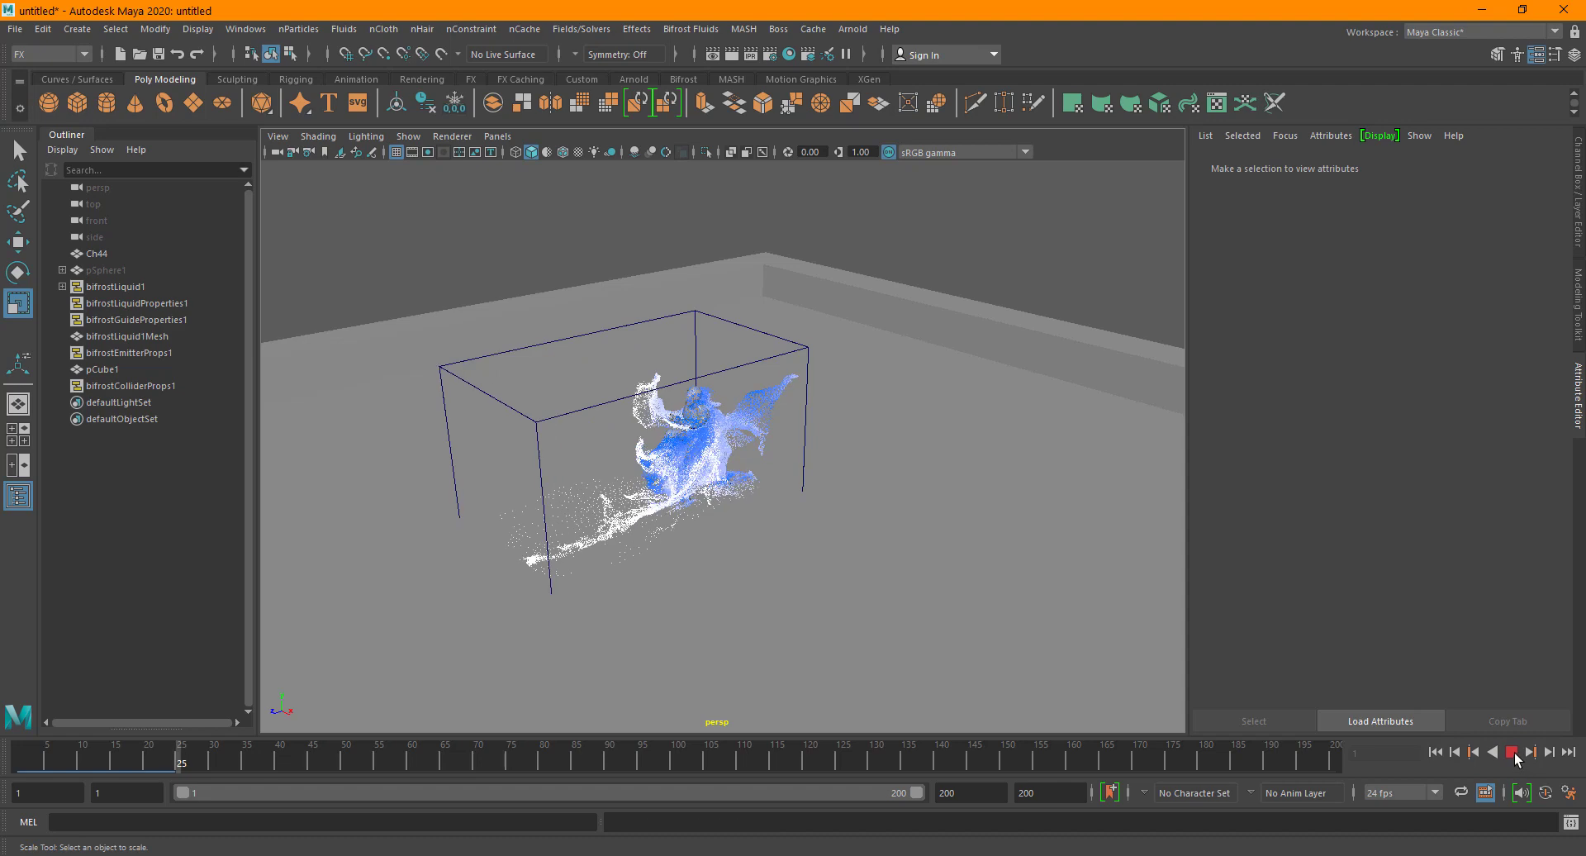
{"action": "scroll", "coordinate": [731, 479], "scroll_direction": "up", "scroll_amount": 5}
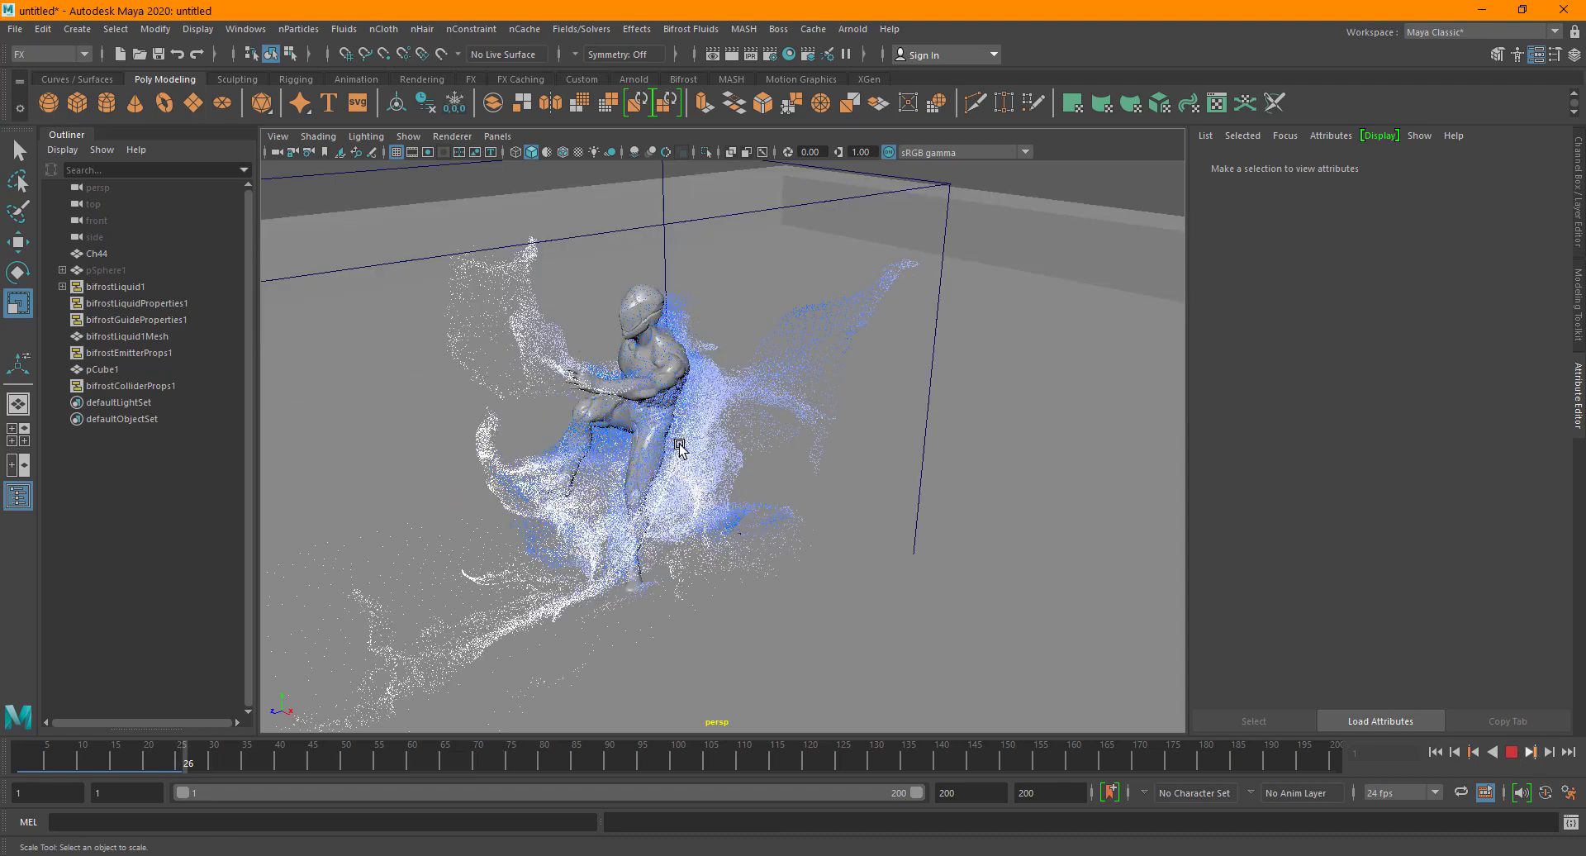
{"action": "scroll", "coordinate": [679, 445], "scroll_direction": "up", "scroll_amount": 3}
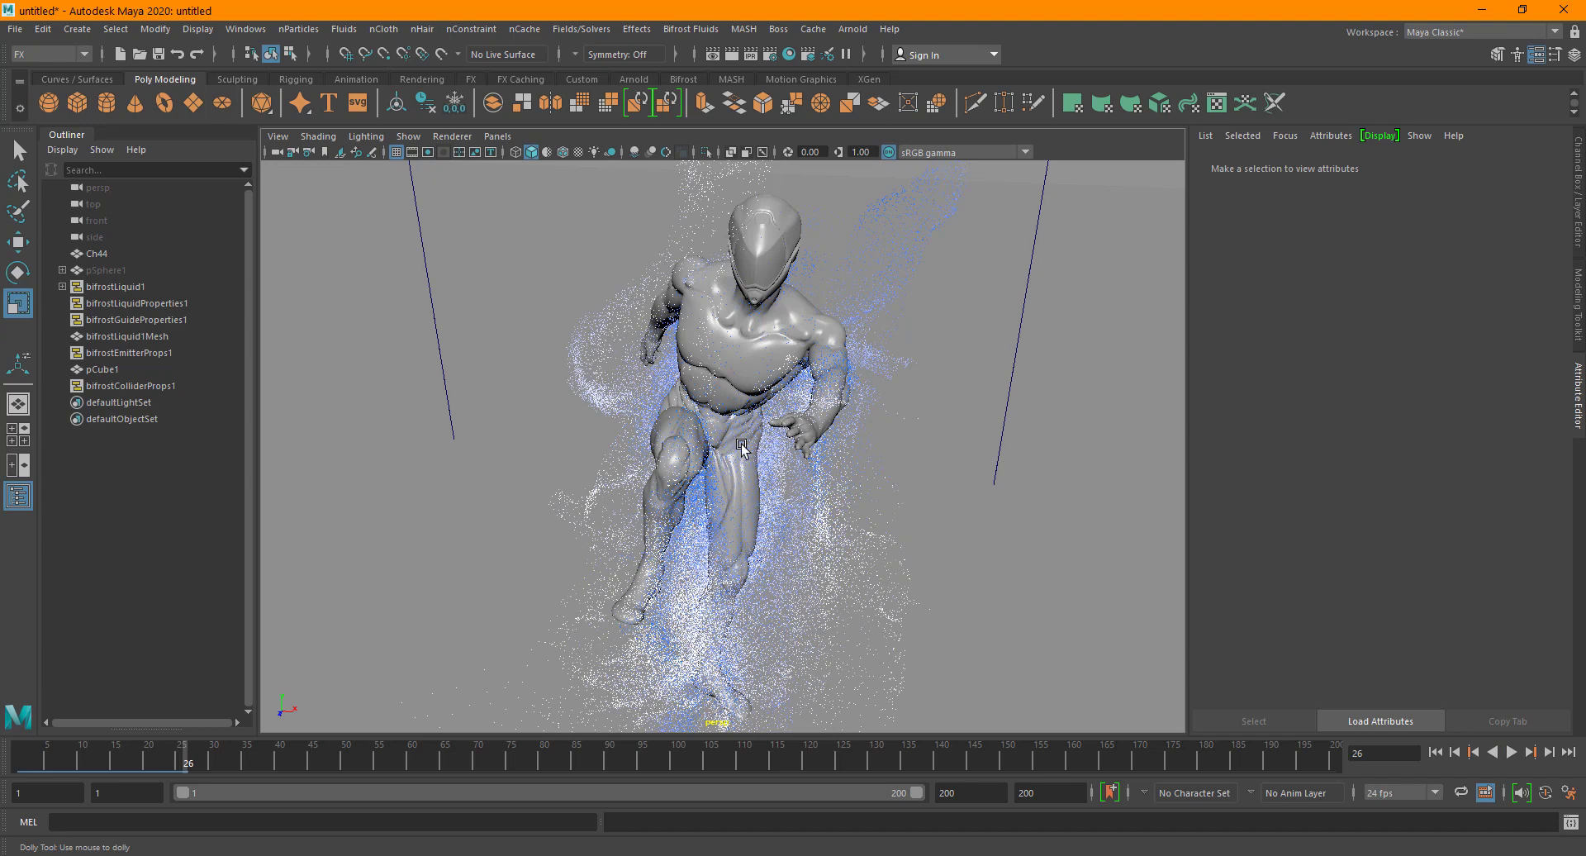
{"action": "scroll", "coordinate": [741, 446], "scroll_direction": "down", "scroll_amount": 5}
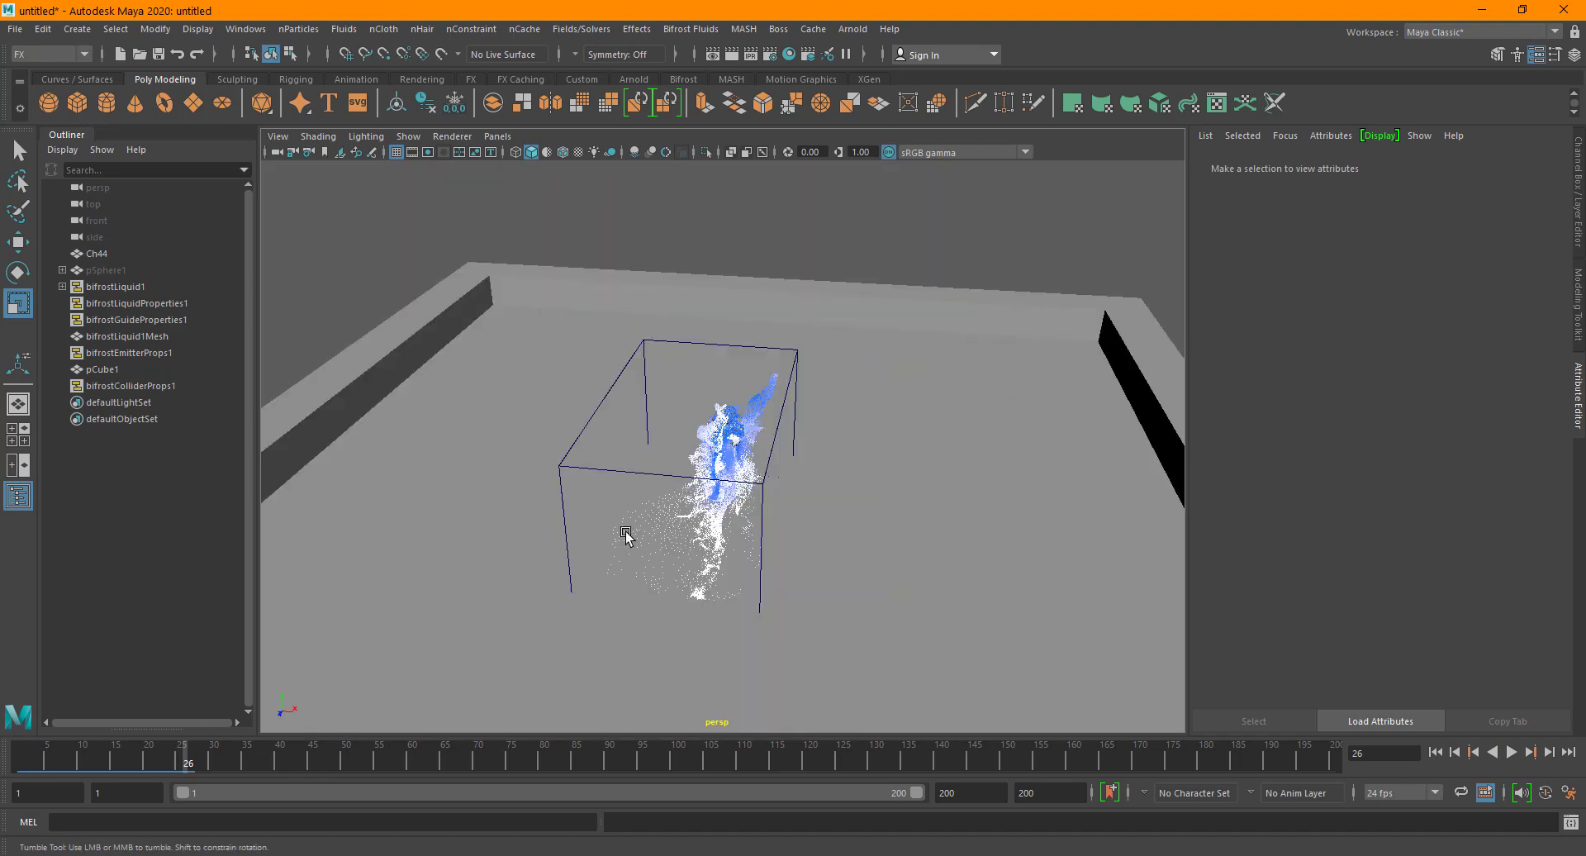
{"action": "mouse_move", "coordinate": [587, 531]}
{"action": "left_mouse_down", "text": "alt"}
{"action": "mouse_move", "coordinate": [584, 508]}
{"action": "mouse_move", "coordinate": [599, 517]}
{"action": "left_mouse_up", "text": "alt"}
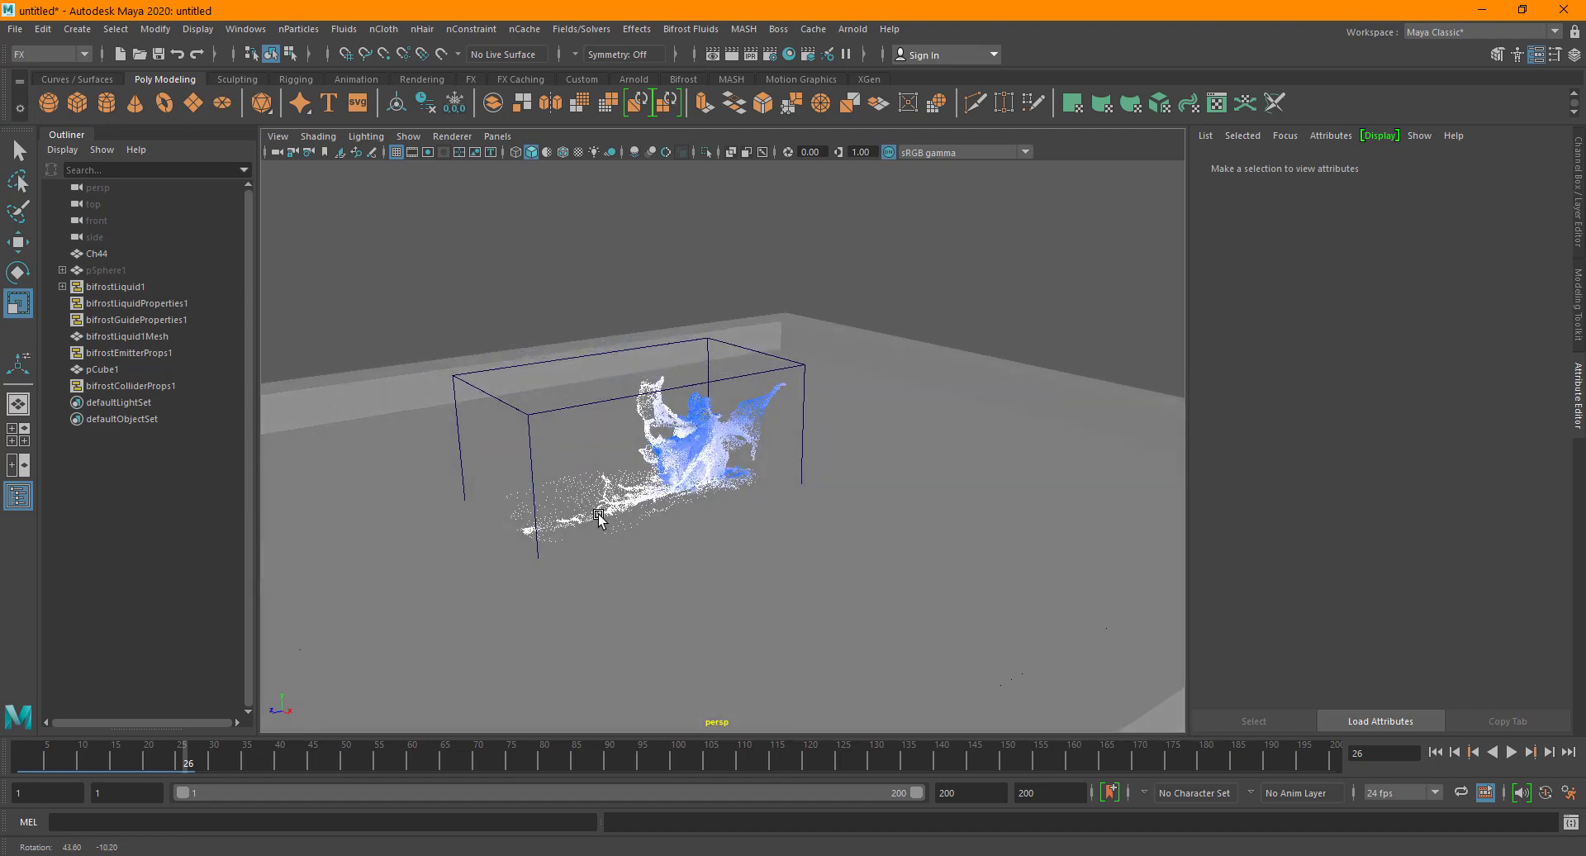
Lower the walls of the pCube1 basin and narrow it along Z to a long strip around the character.
{"action": "left_click", "coordinate": [907, 438]}
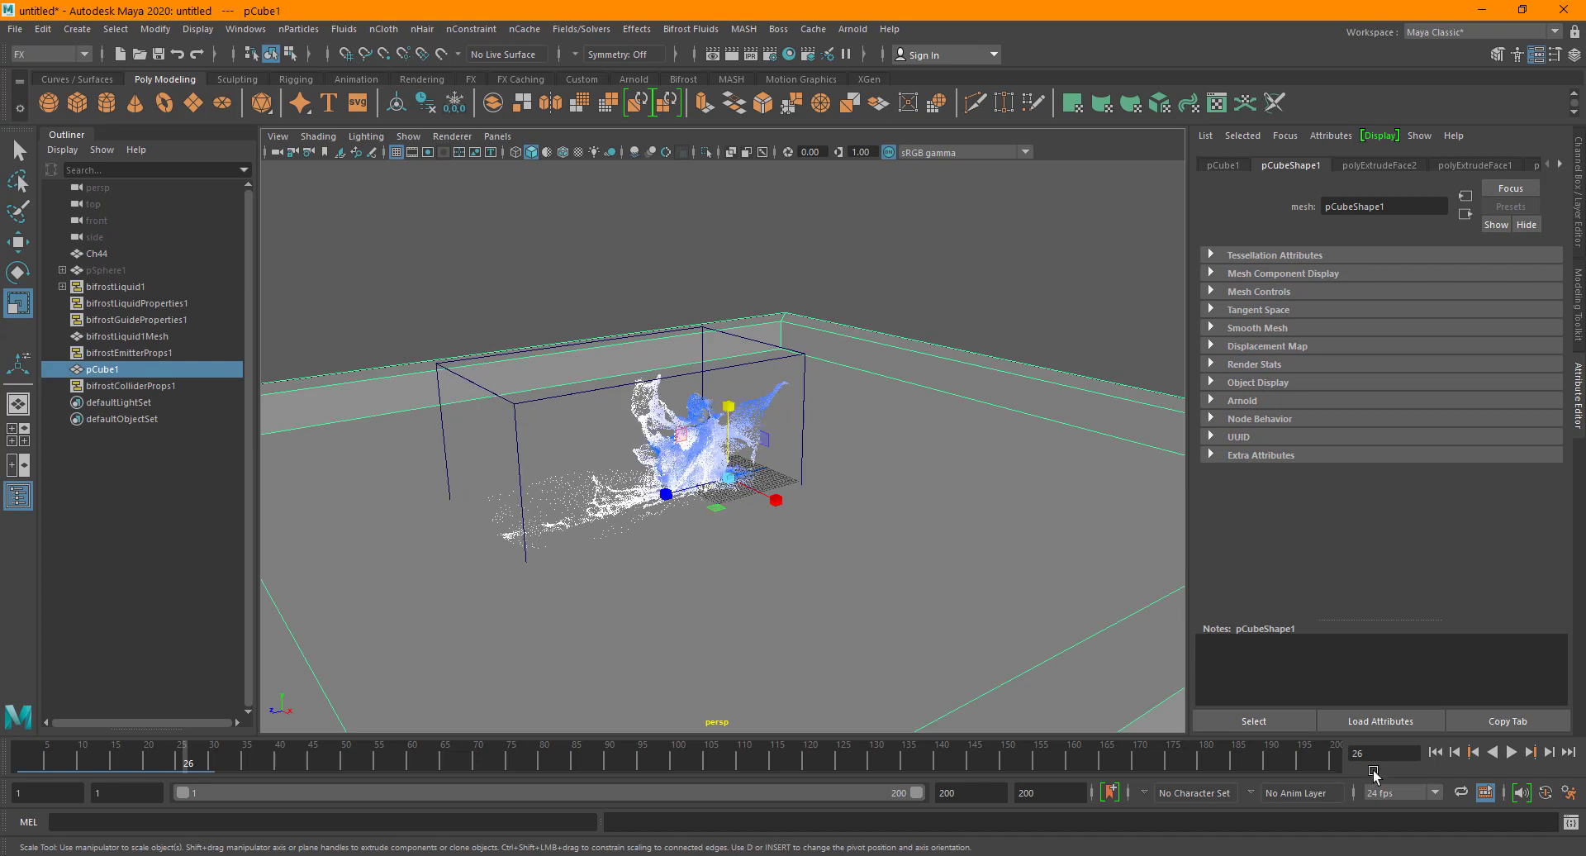
{"action": "left_click_drag", "start_coordinate": [728, 413], "coordinate": [696, 484]}
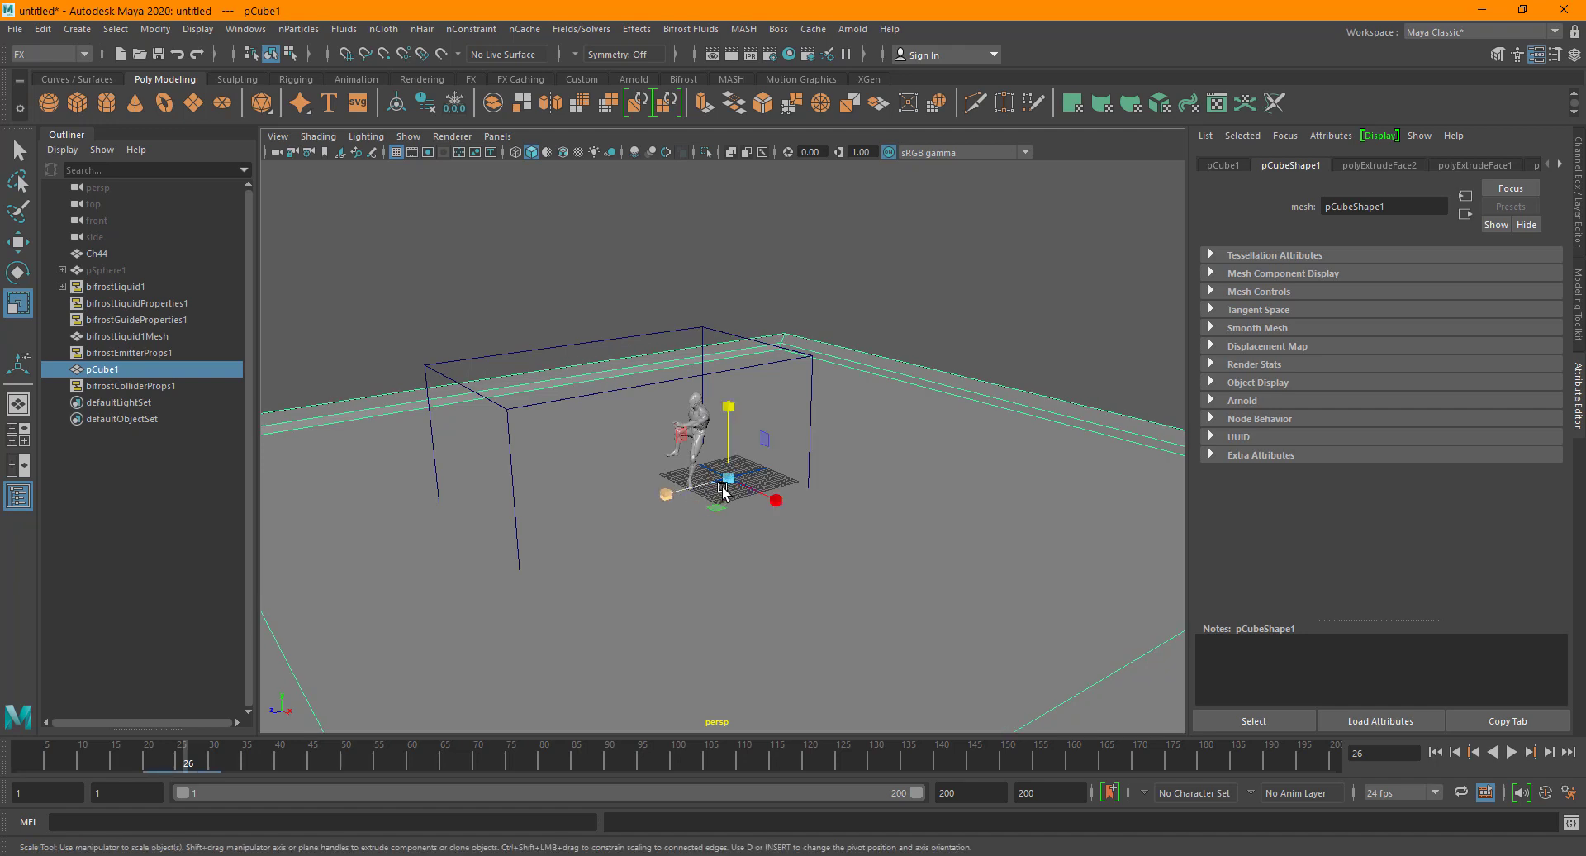
{"action": "left_click_drag", "start_coordinate": [723, 487], "coordinate": [714, 484]}
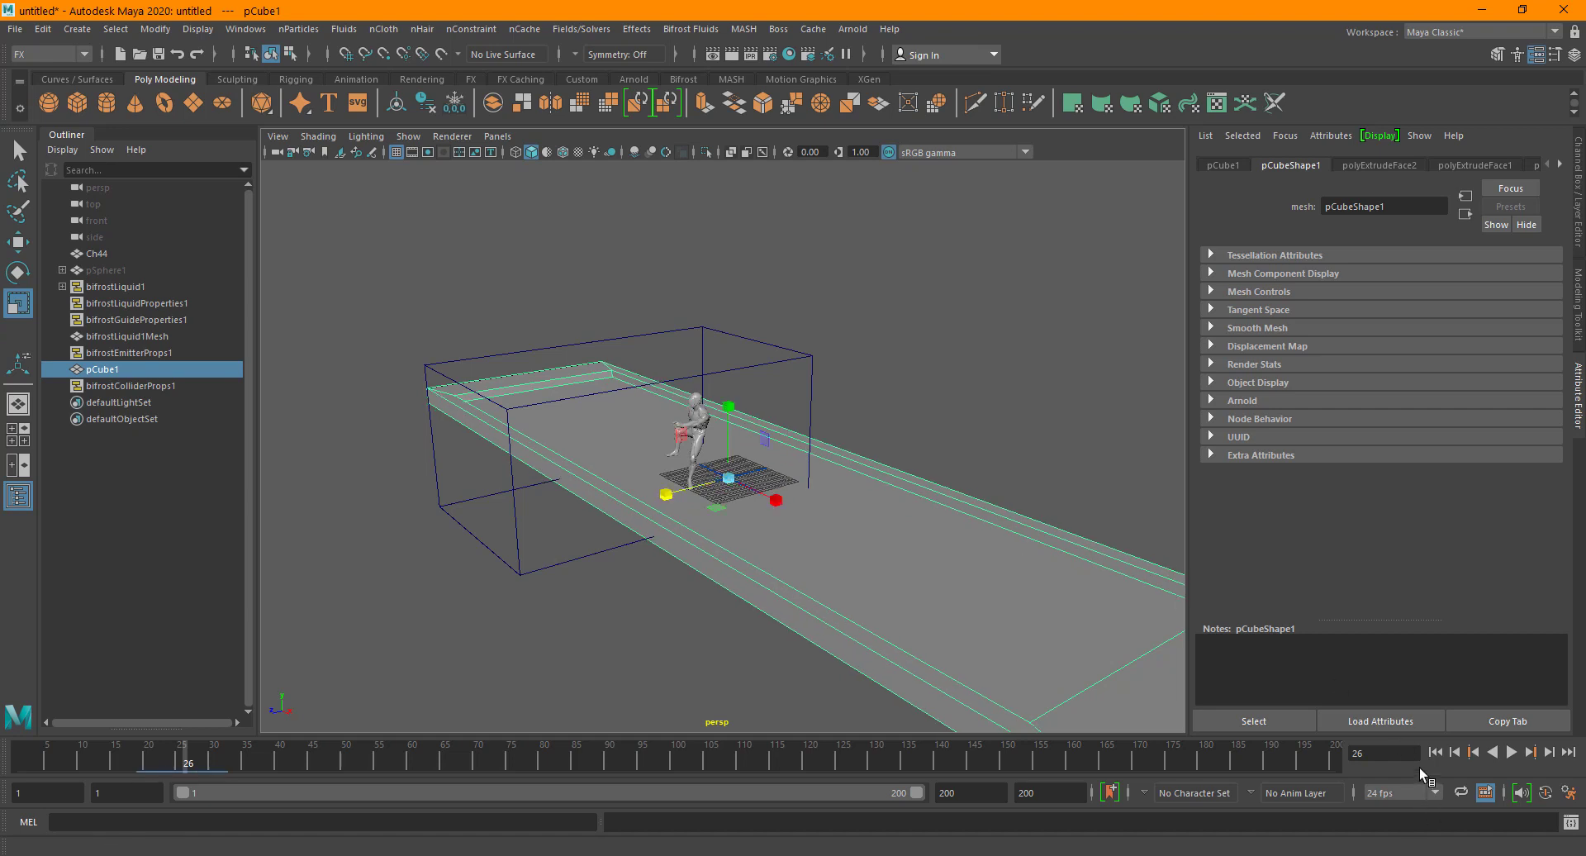
Play the simulation to about frame 39, clear the selection and inspect how the liquid splashes over the narrowed basin.
{"action": "left_click", "coordinate": [1511, 751]}
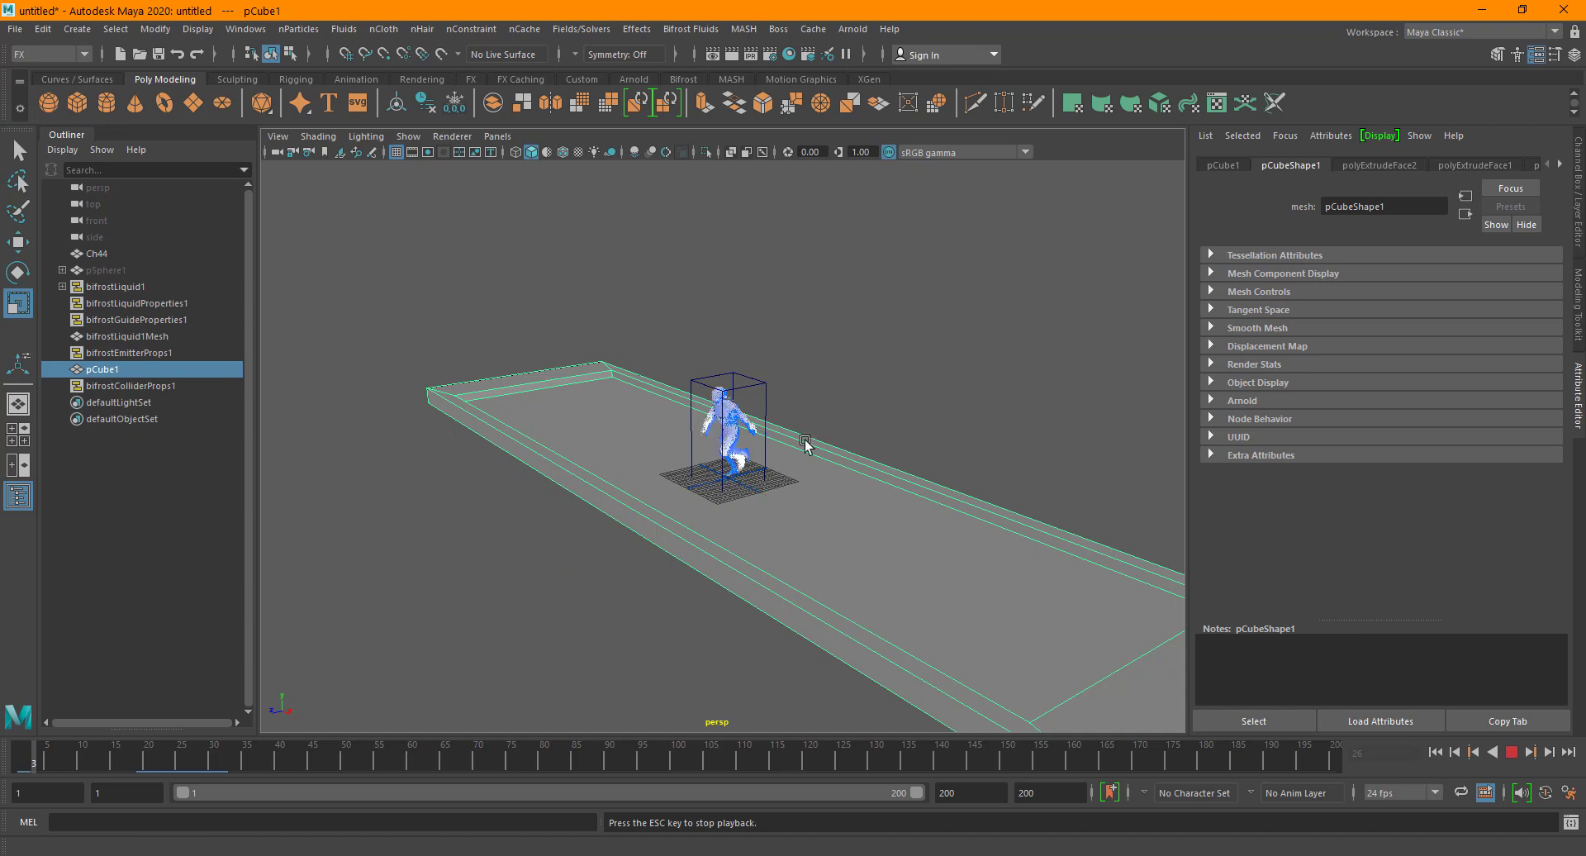
{"action": "left_click", "coordinate": [890, 329]}
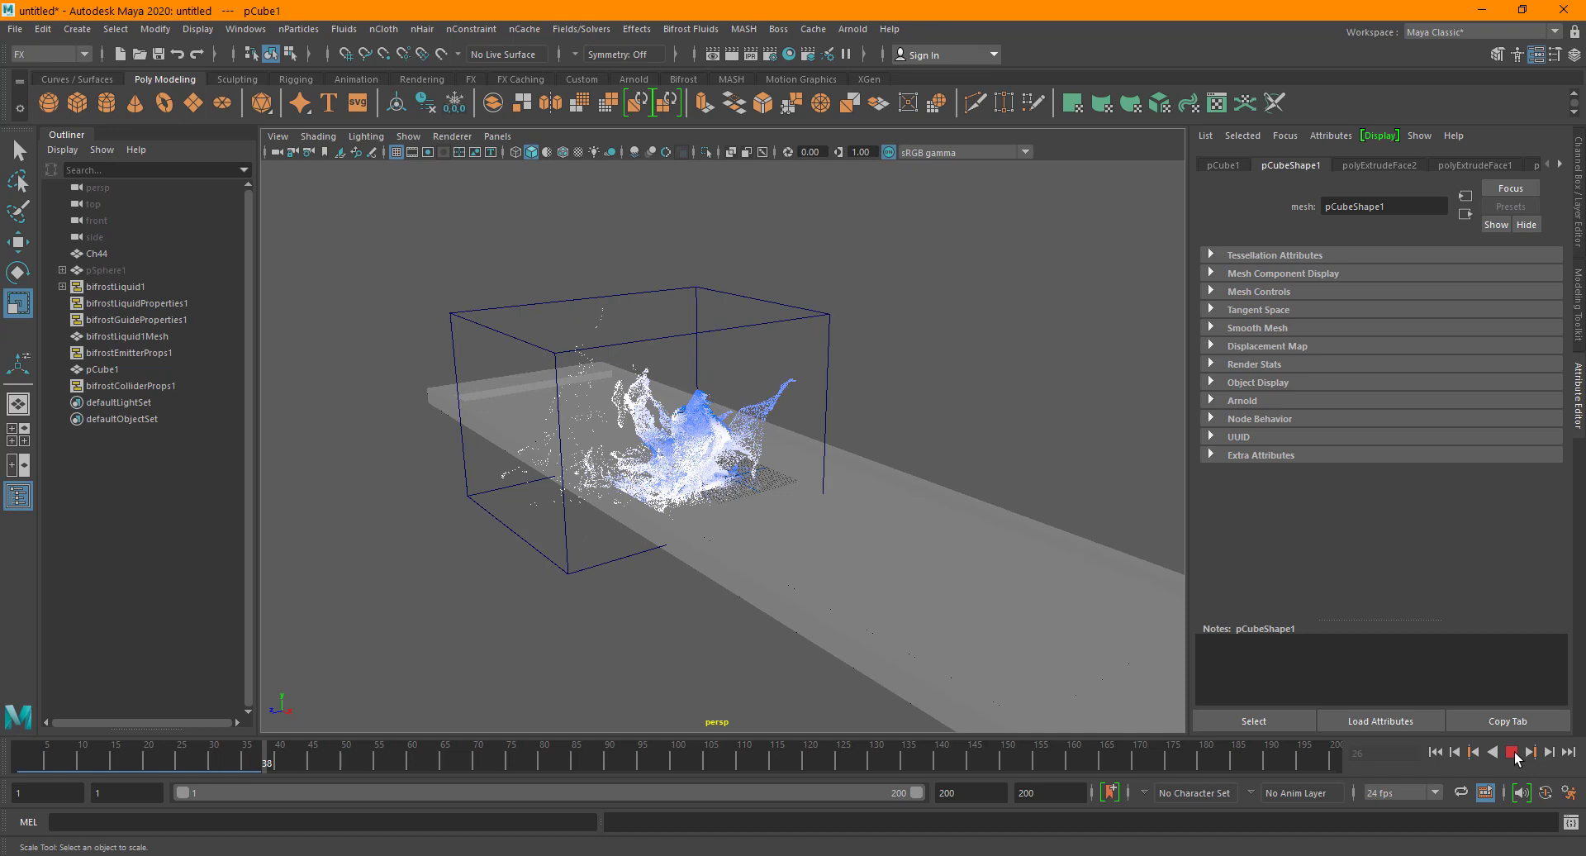
{"action": "left_click", "coordinate": [803, 330]}
{"action": "scroll", "coordinate": [781, 310], "scroll_direction": "up", "scroll_amount": 2}
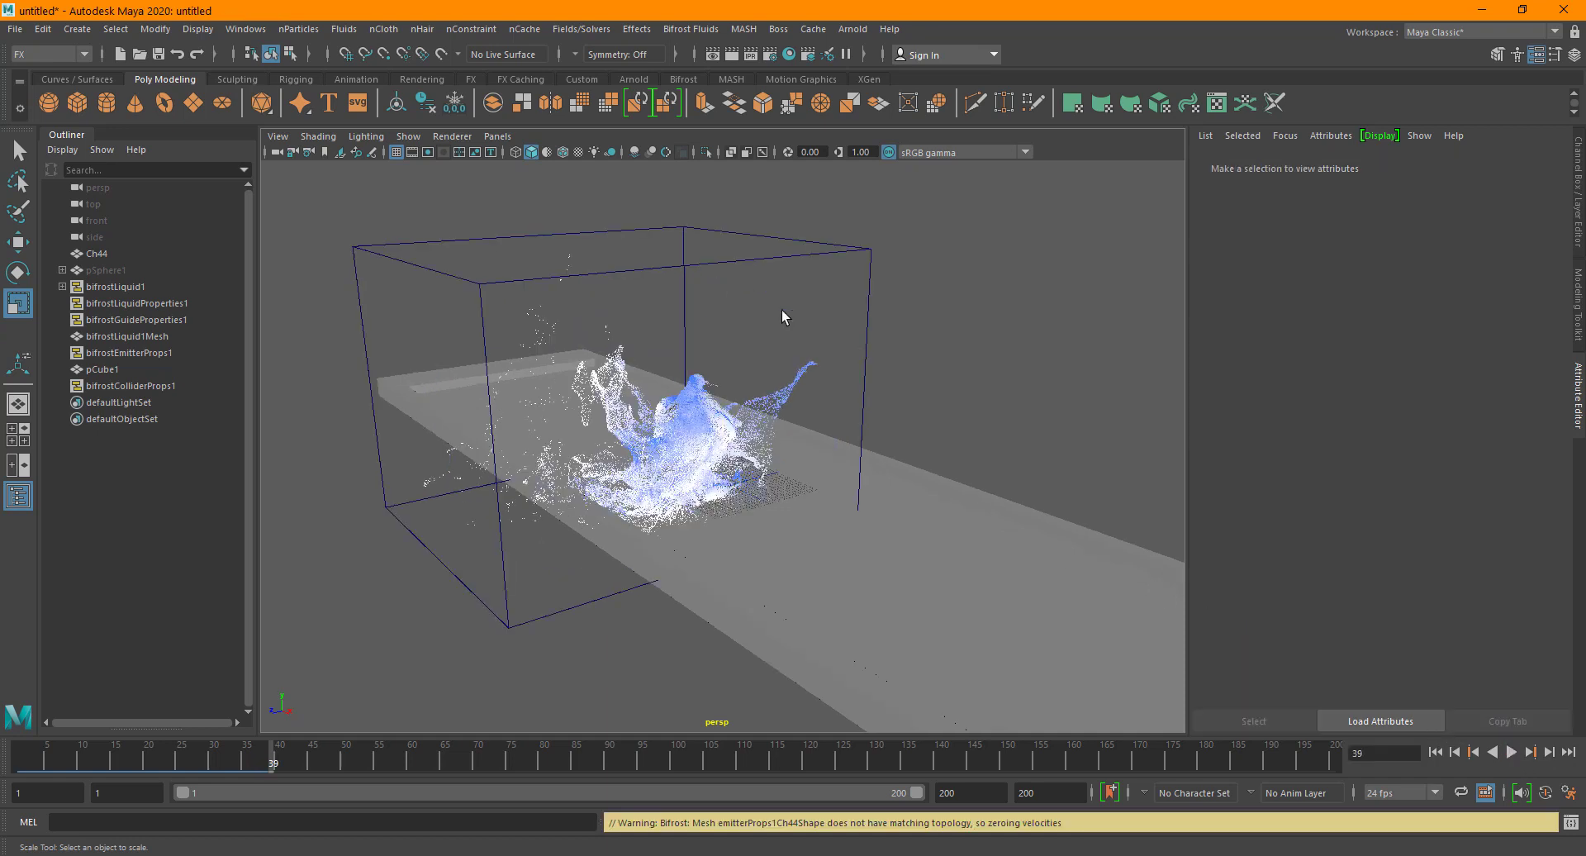
Add a Bifrost killplane to the bifrostLiquid1 simulation.
{"action": "left_click", "coordinate": [815, 253]}
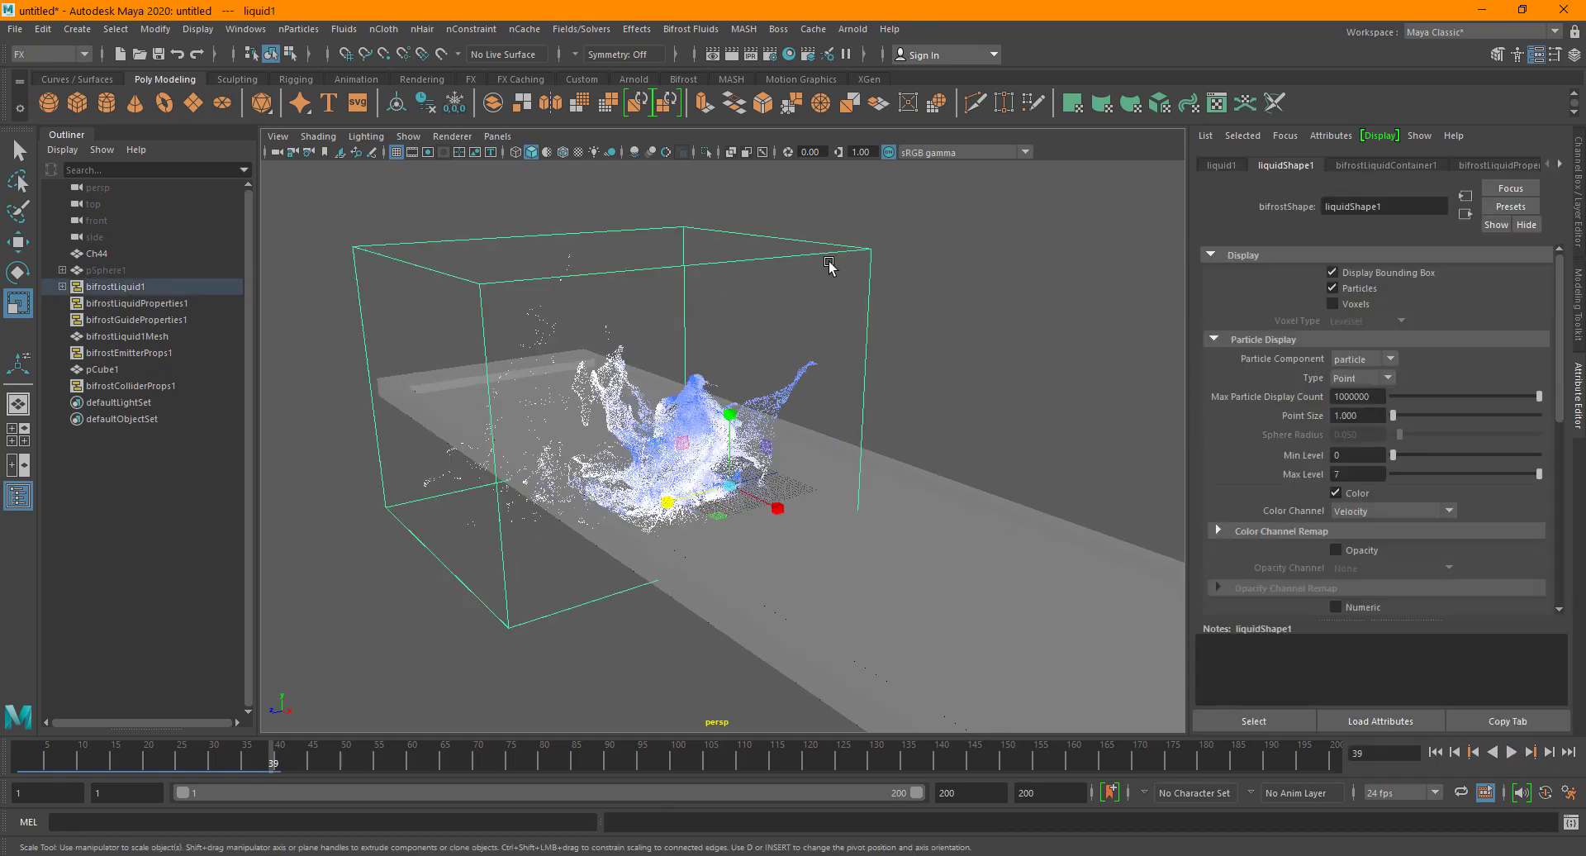
{"action": "left_click", "coordinate": [707, 33]}
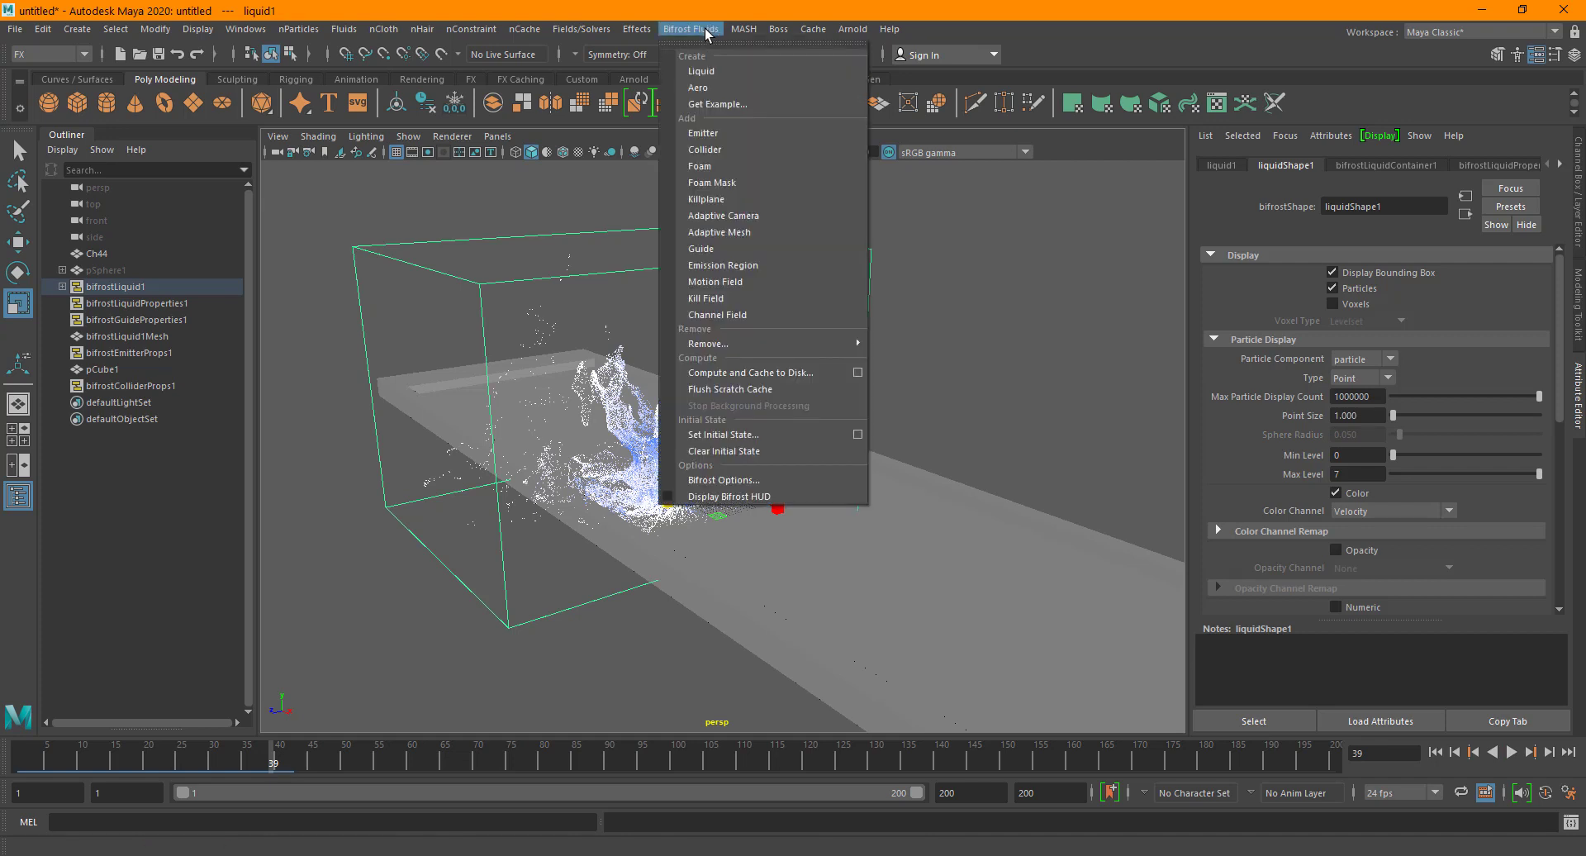
{"action": "left_click", "coordinate": [726, 201]}
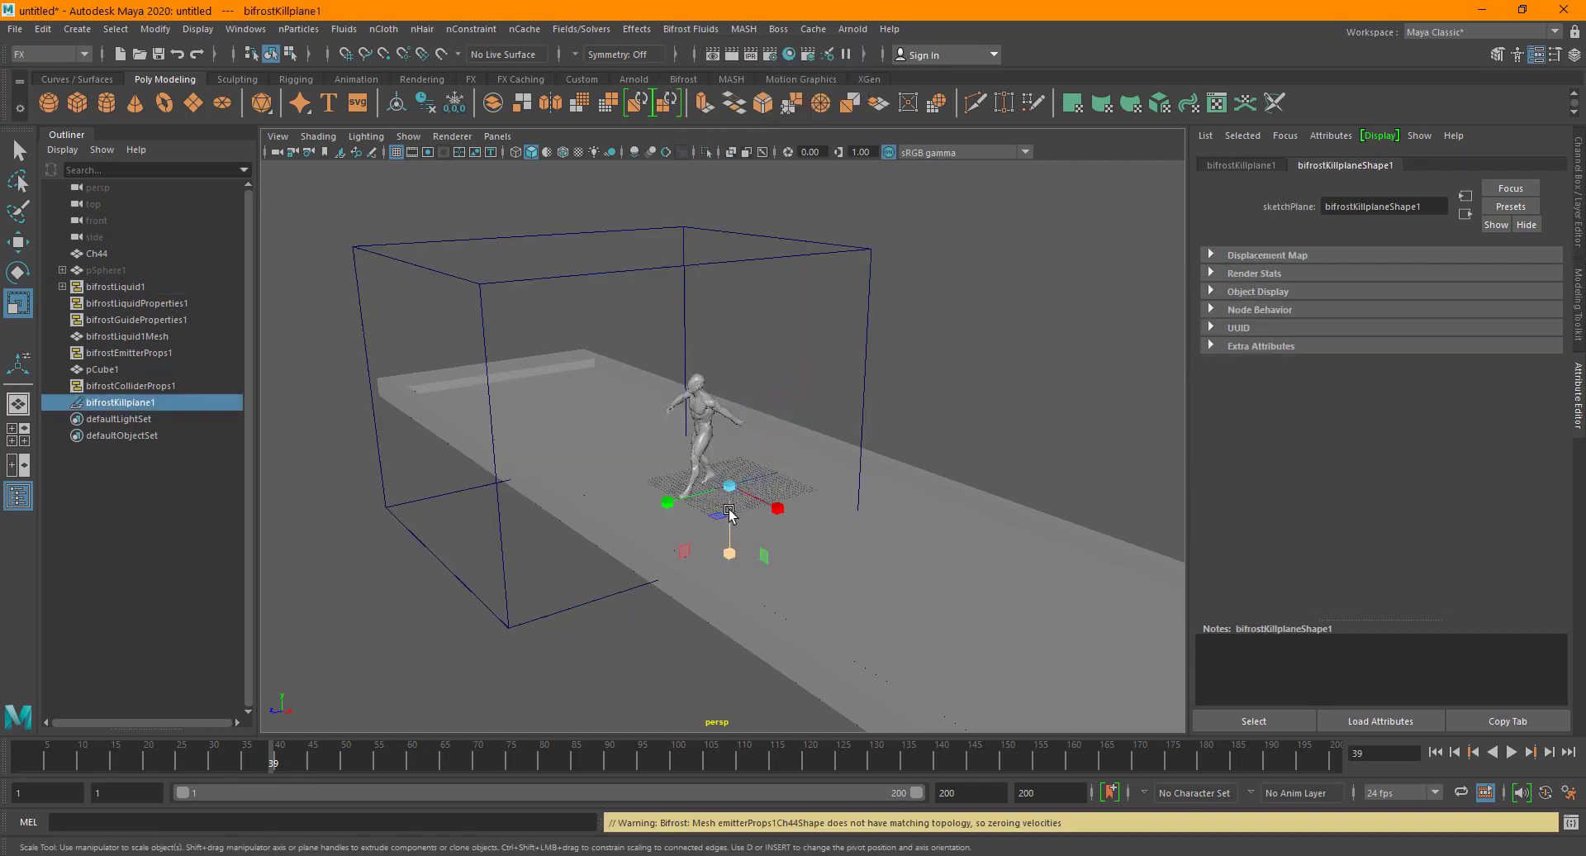
Scale the killplane up to span well beyond the basin's narrow sides and raise it about 6.6 cm in Y.
{"action": "left_click_drag", "start_coordinate": [705, 559], "coordinate": [718, 543], "text": "alt"}
{"action": "key", "text": "w"}
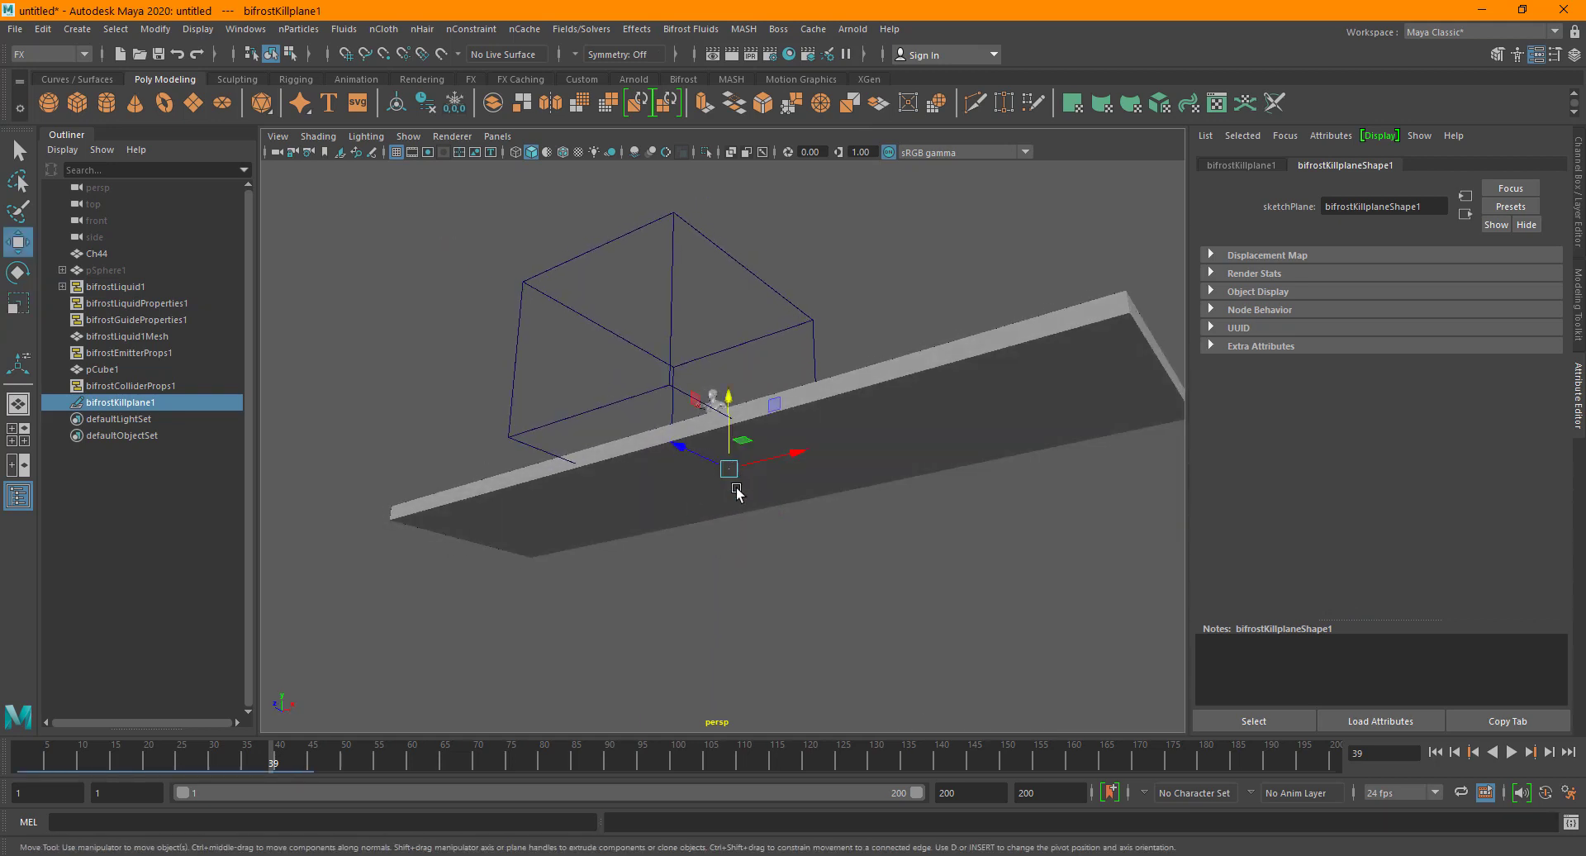
{"action": "key", "text": "r"}
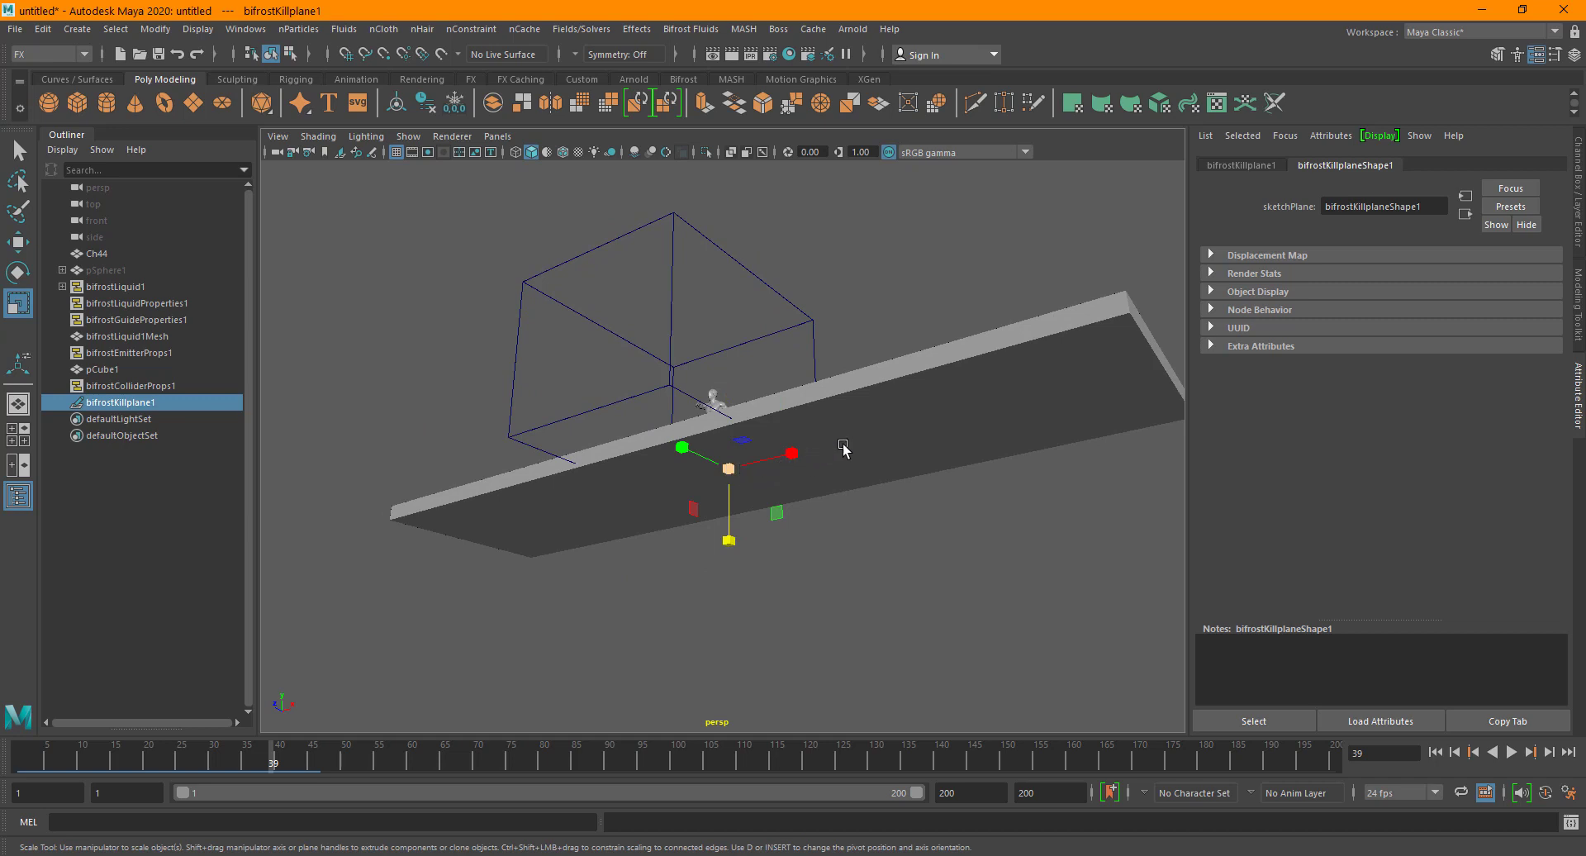
{"action": "middle_click_drag", "start_coordinate": [985, 339], "coordinate": [808, 539]}
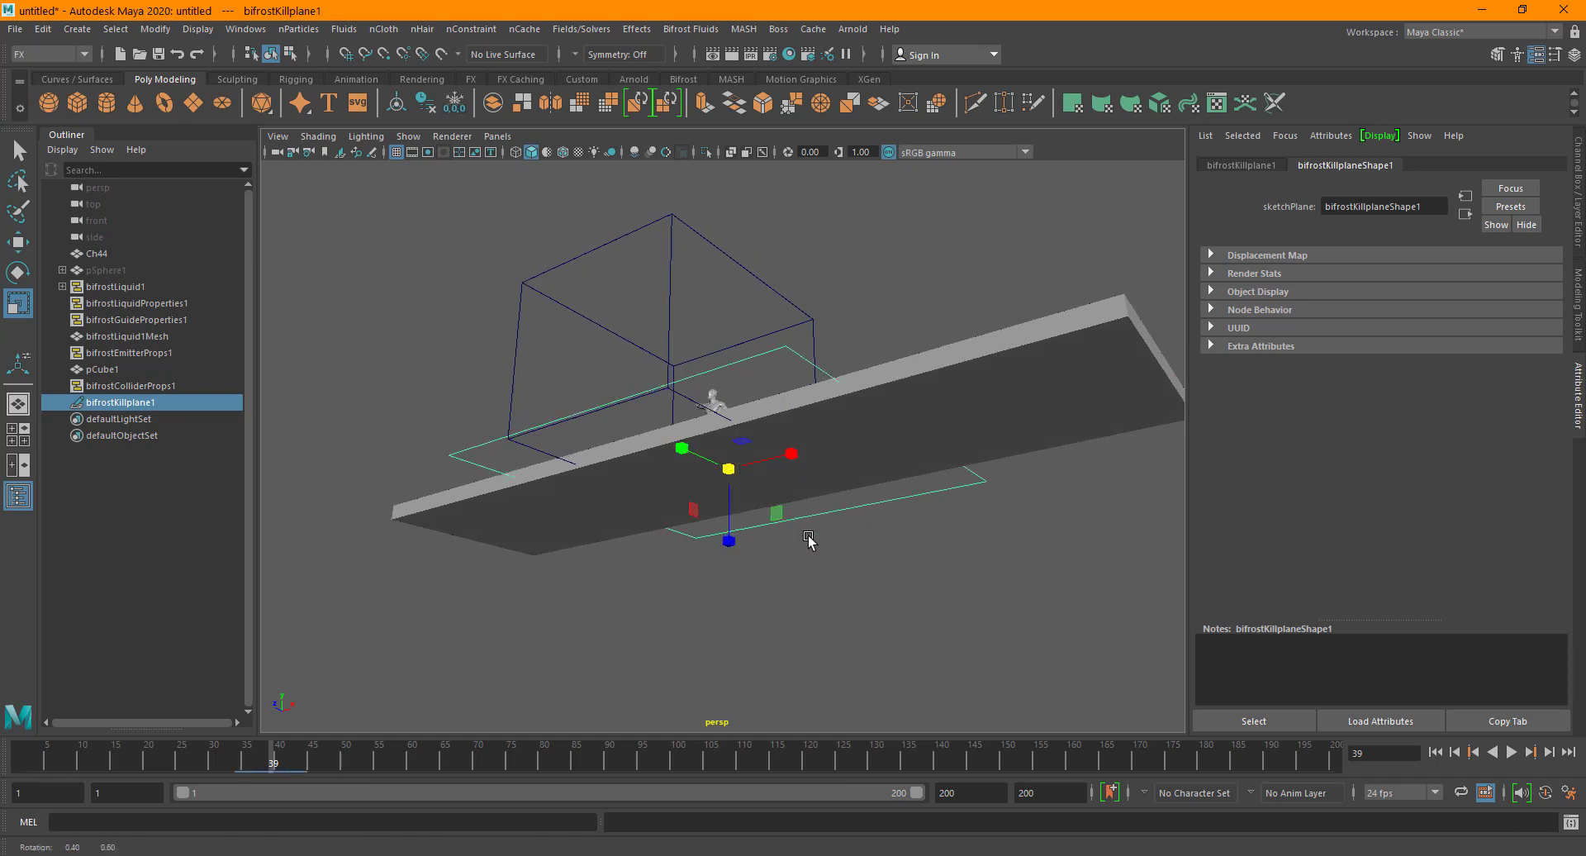
{"action": "left_click_drag", "start_coordinate": [809, 539], "coordinate": [724, 382], "text": "alt"}
{"action": "key", "text": "w"}
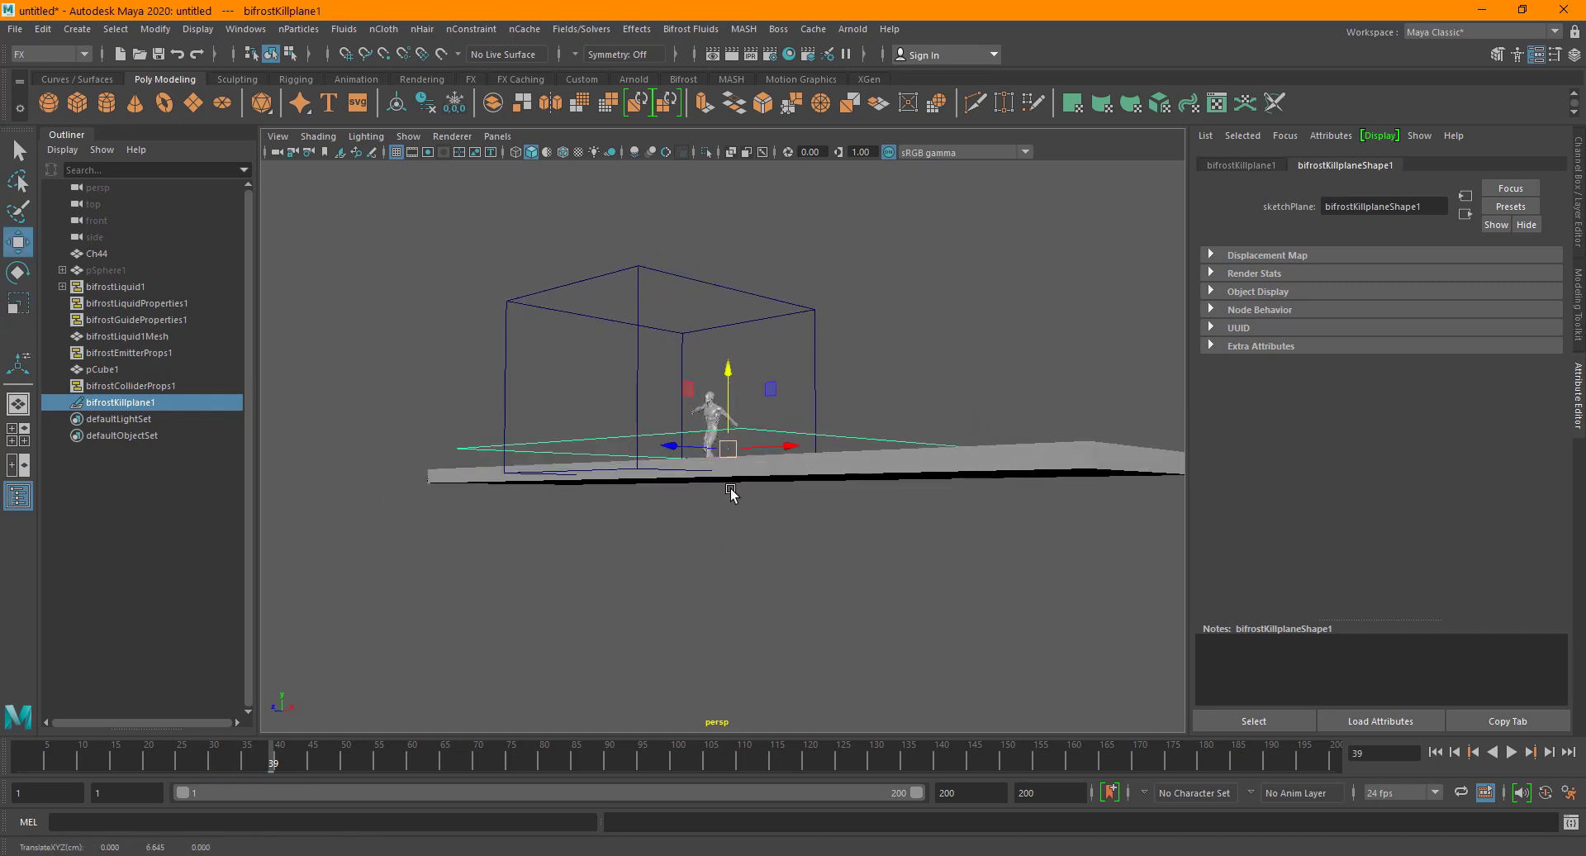
Replay the simulation from the first frame to about frame 43 and inspect the liquid around the basin and killplane from several angles.
{"action": "left_click_drag", "start_coordinate": [759, 483], "coordinate": [702, 454], "text": "alt"}
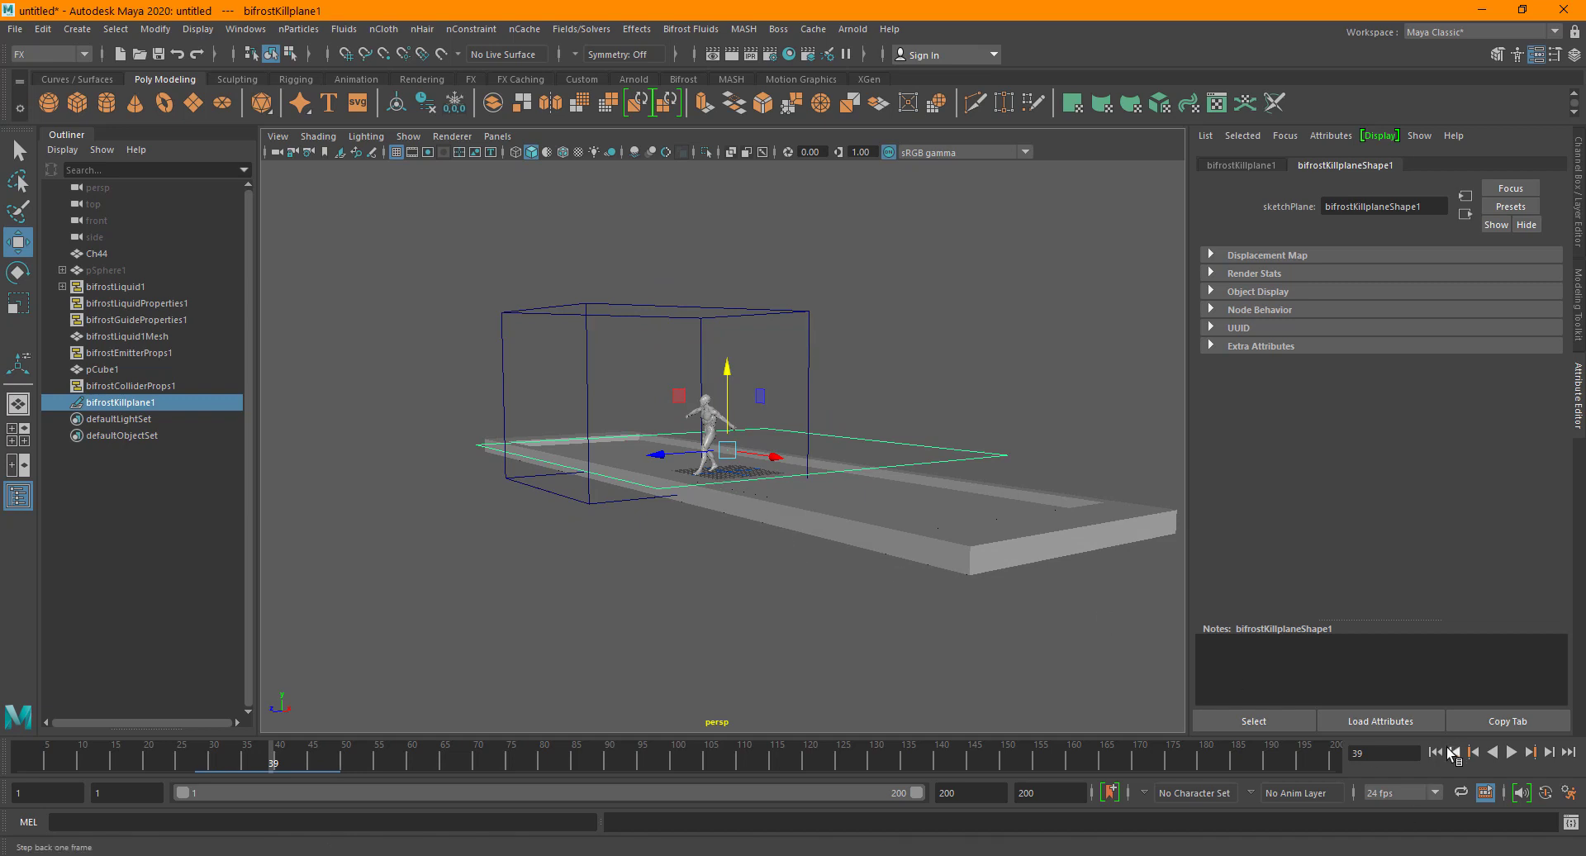
{"action": "left_click", "coordinate": [1437, 752]}
{"action": "left_click", "coordinate": [1512, 753]}
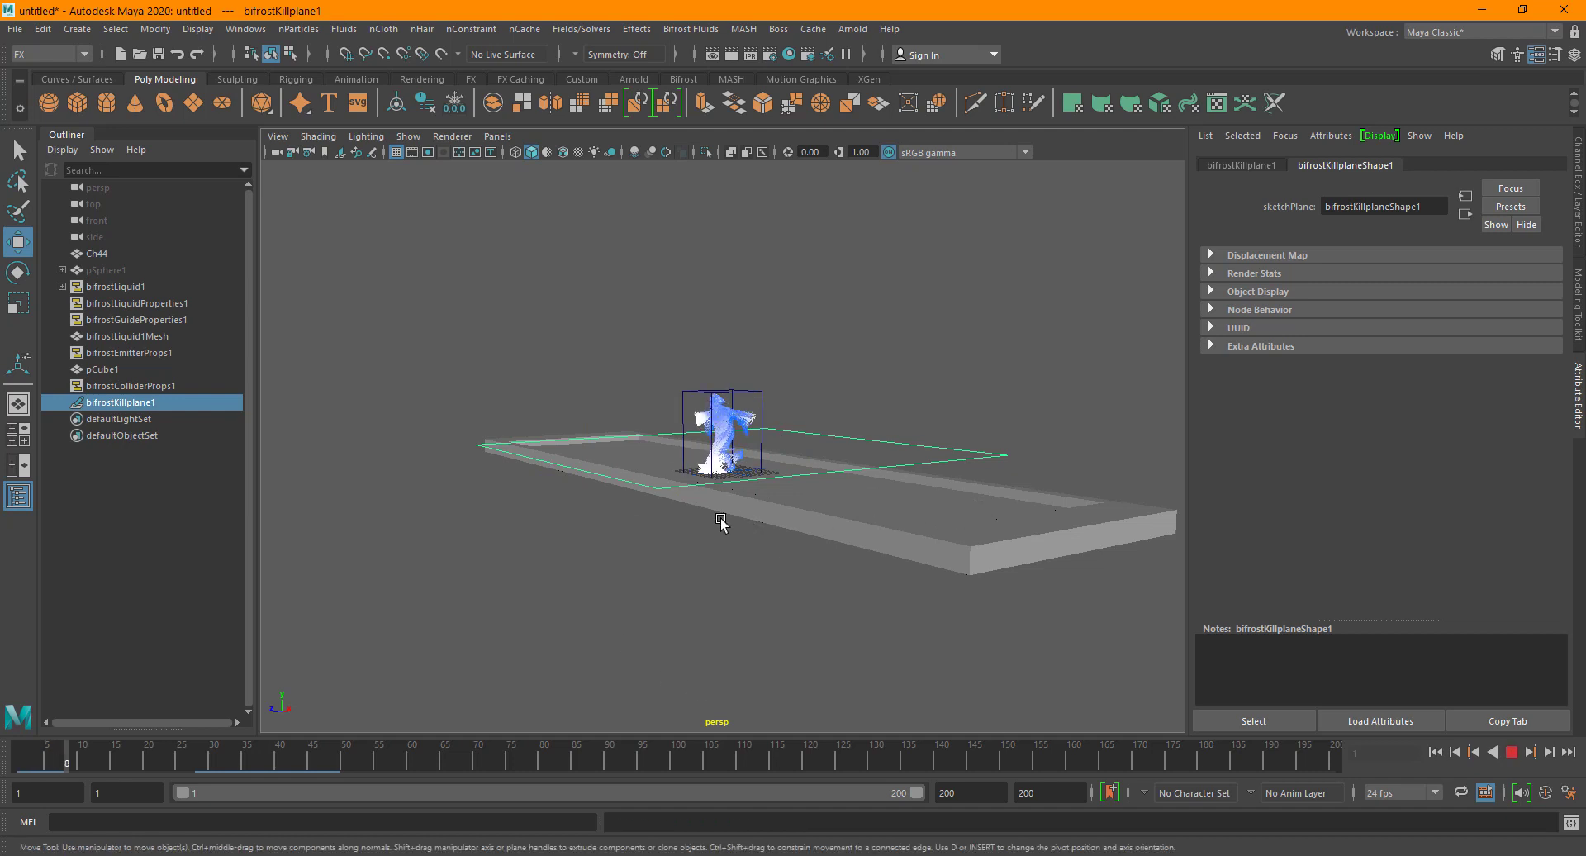
{"action": "scroll", "coordinate": [677, 446], "scroll_direction": "up", "scroll_amount": 3}
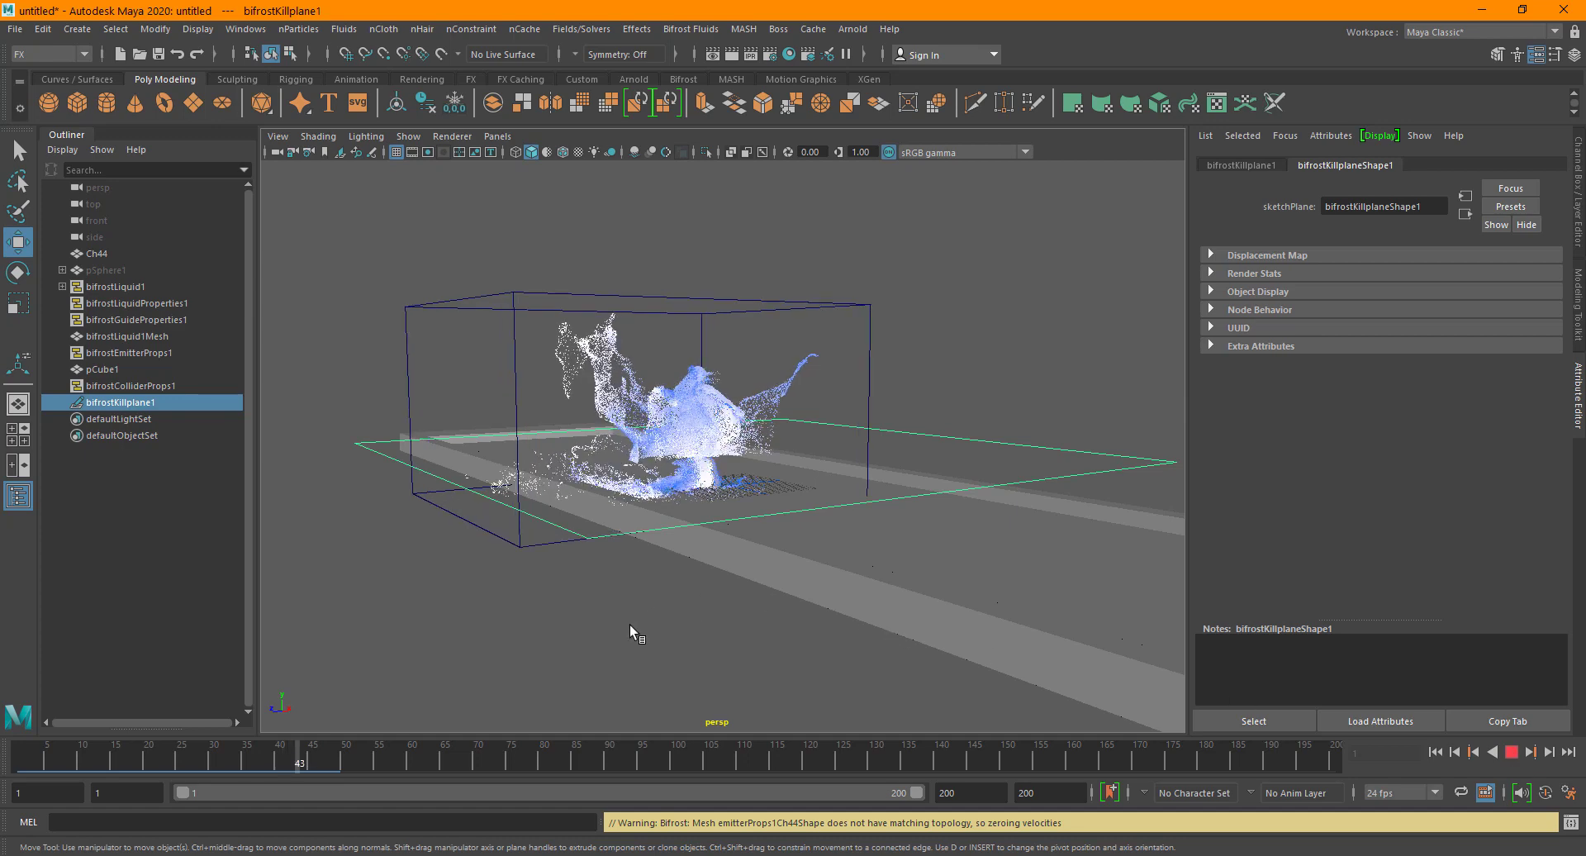
{"action": "left_click", "coordinate": [670, 607]}
{"action": "left_click_drag", "start_coordinate": [684, 492], "coordinate": [708, 420], "text": "alt"}
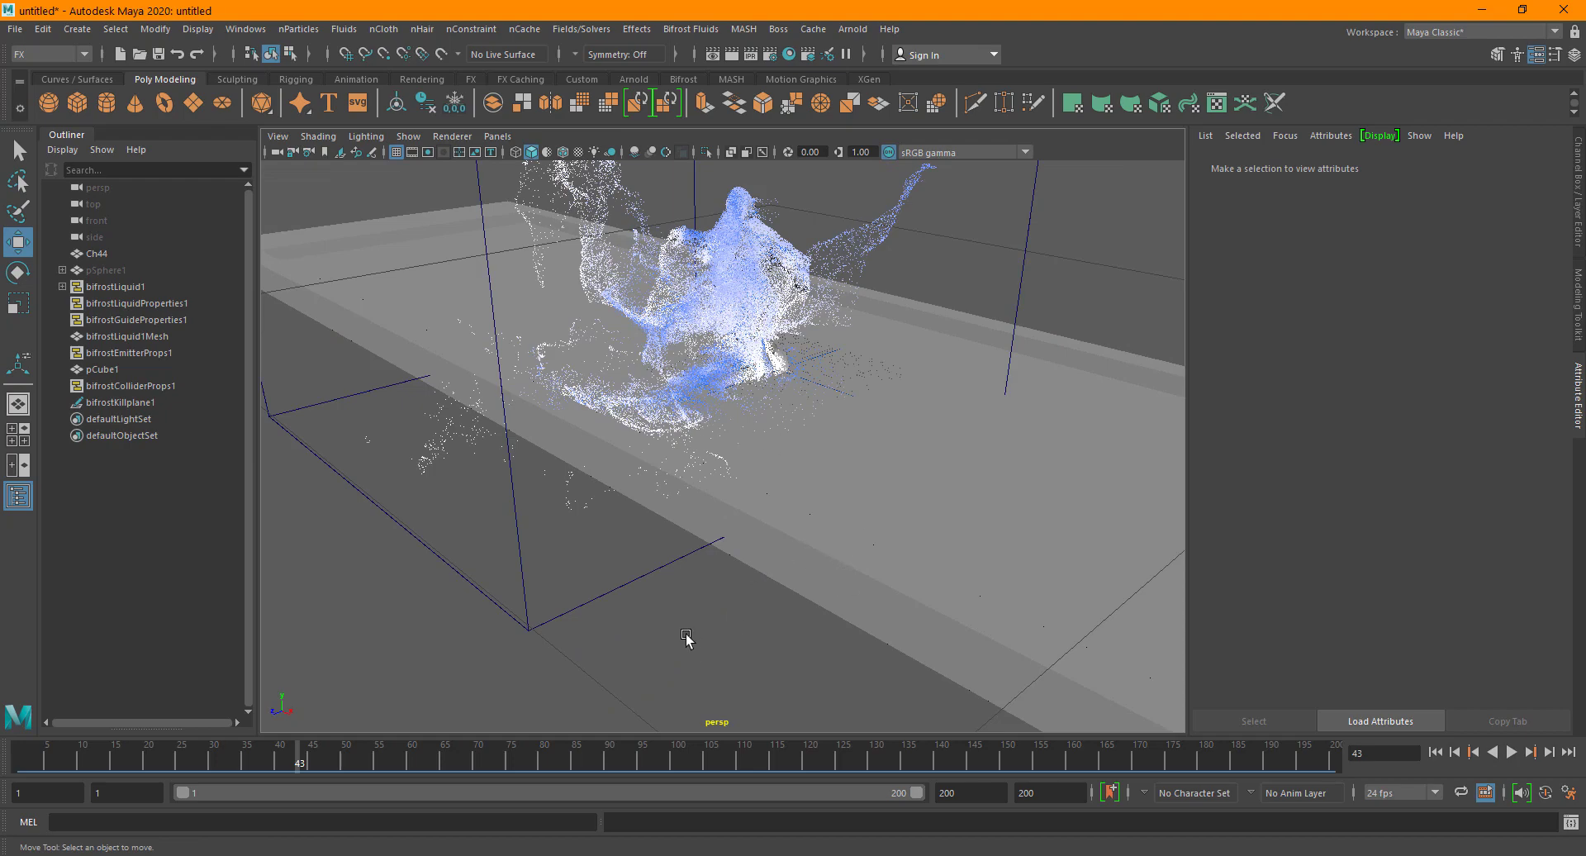
{"action": "left_click_drag", "start_coordinate": [814, 424], "coordinate": [779, 570], "text": "alt"}
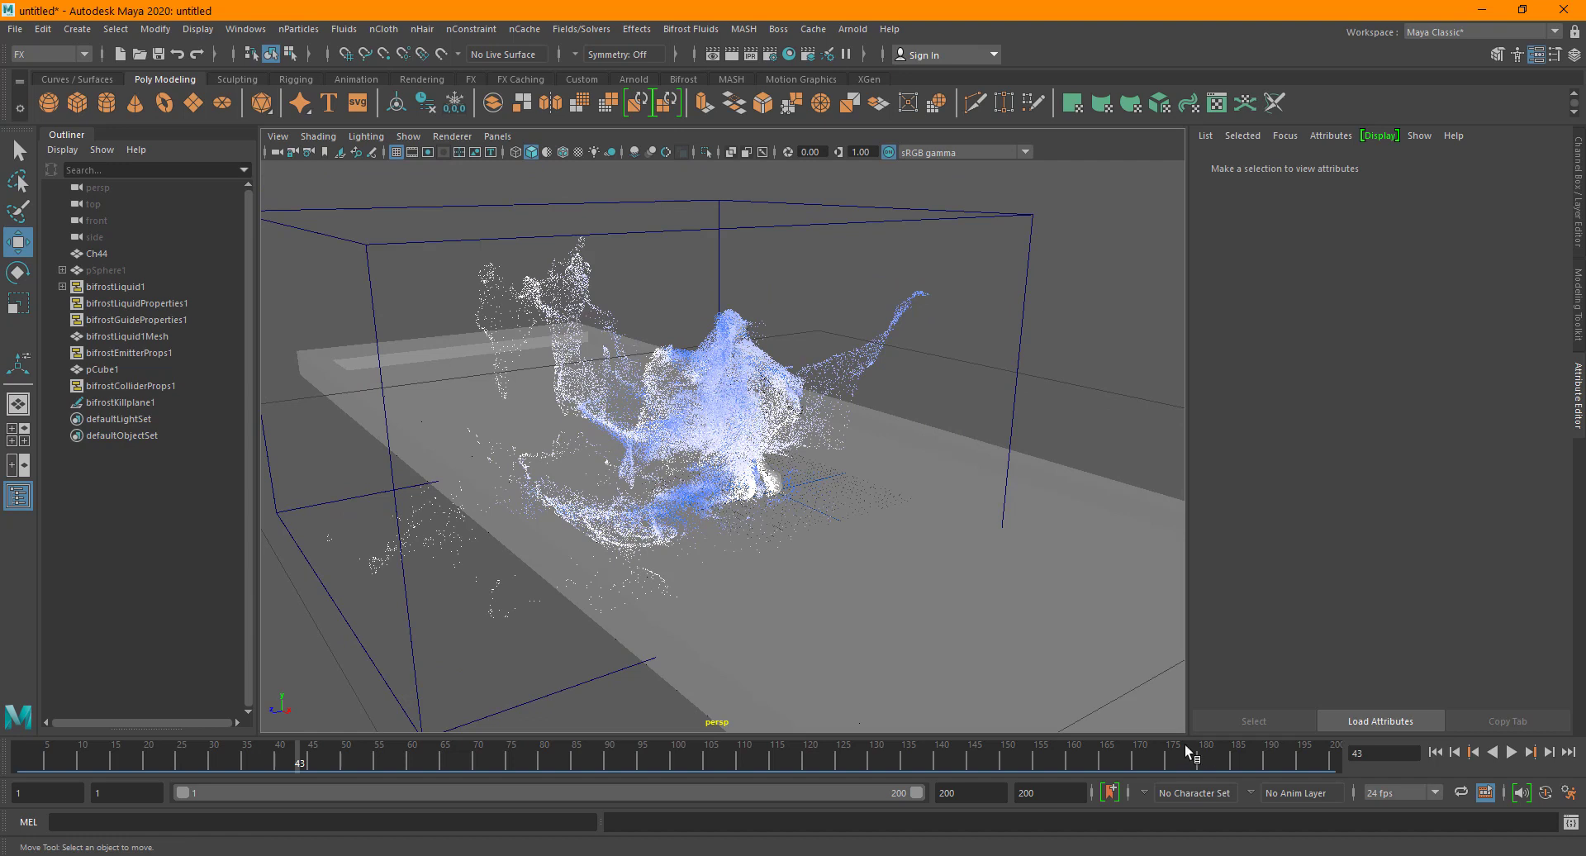
Playblast the simulation as a 1920 × 1080 avi with no encoding and quality 100, saved to the movie file playblast.
{"action": "right_click", "coordinate": [839, 743]}
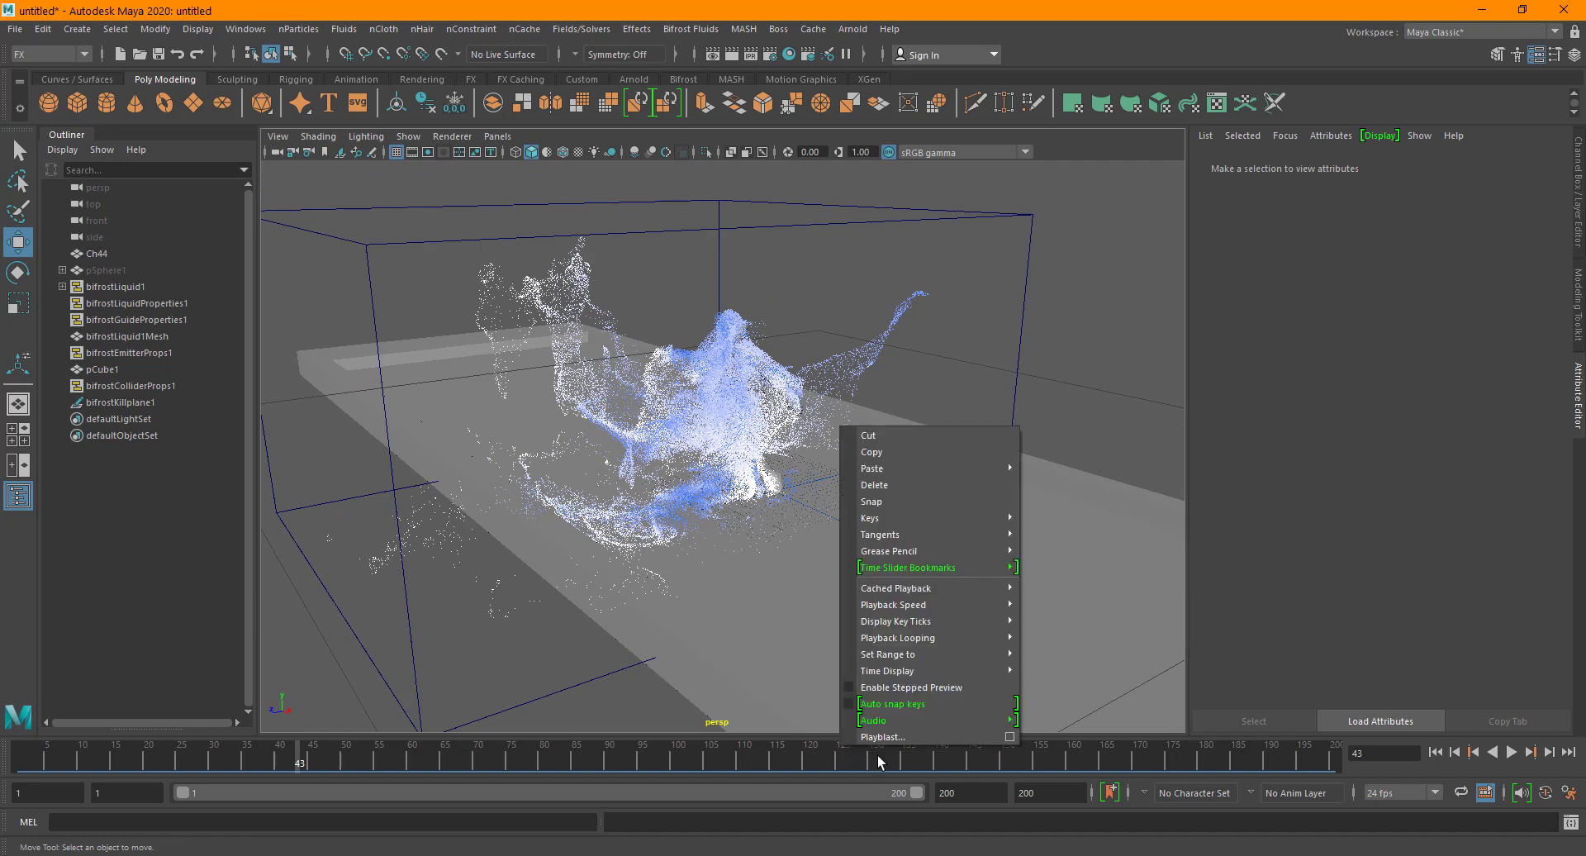
{"action": "left_click", "coordinate": [1009, 736]}
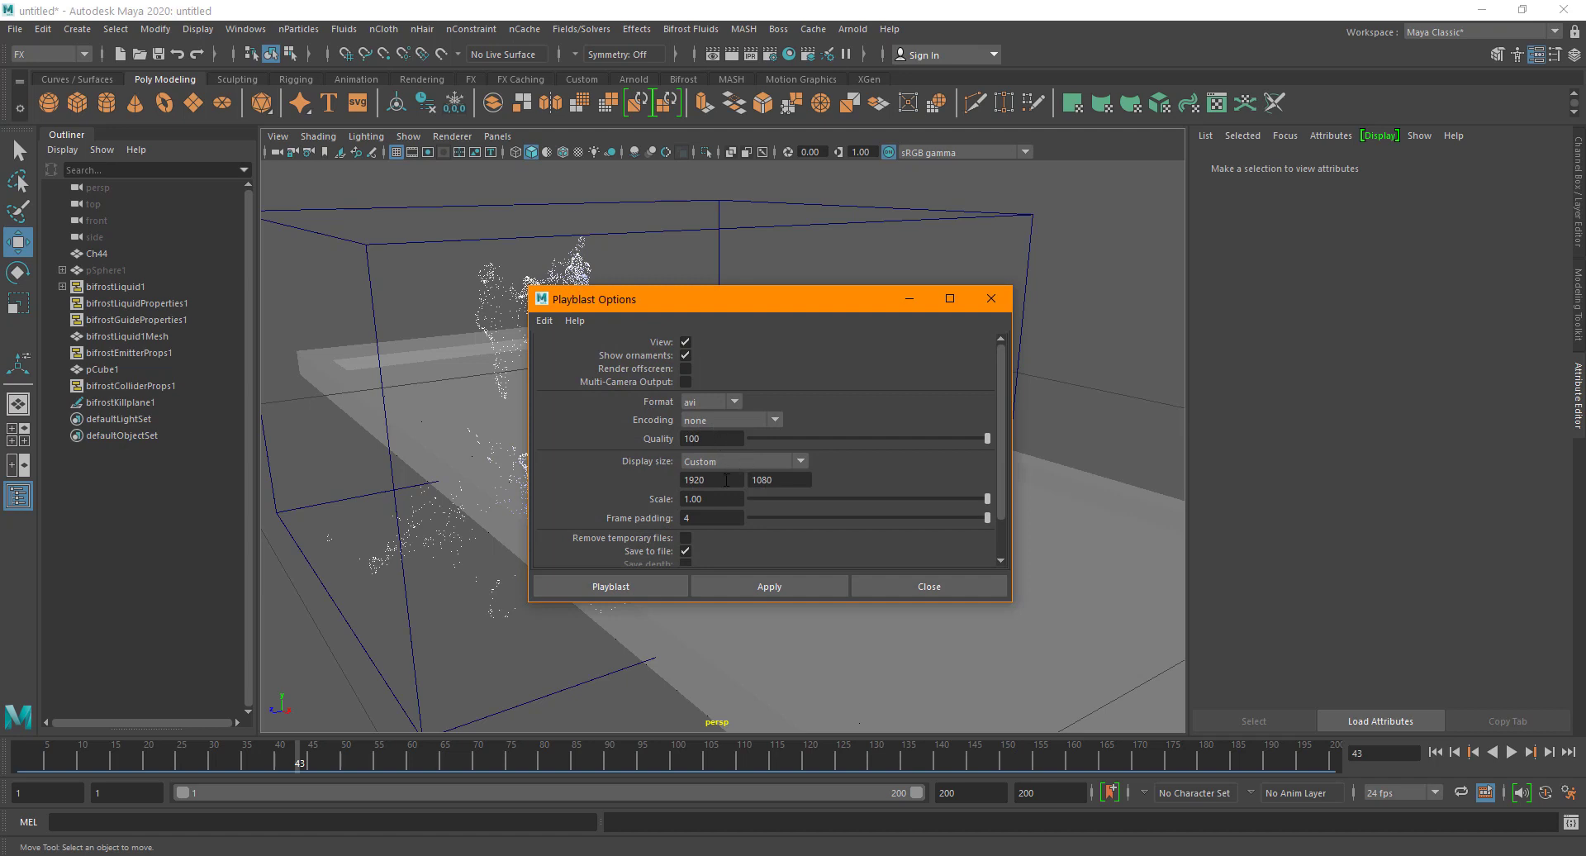
{"action": "scroll", "coordinate": [712, 488], "scroll_direction": "down", "scroll_amount": 3}
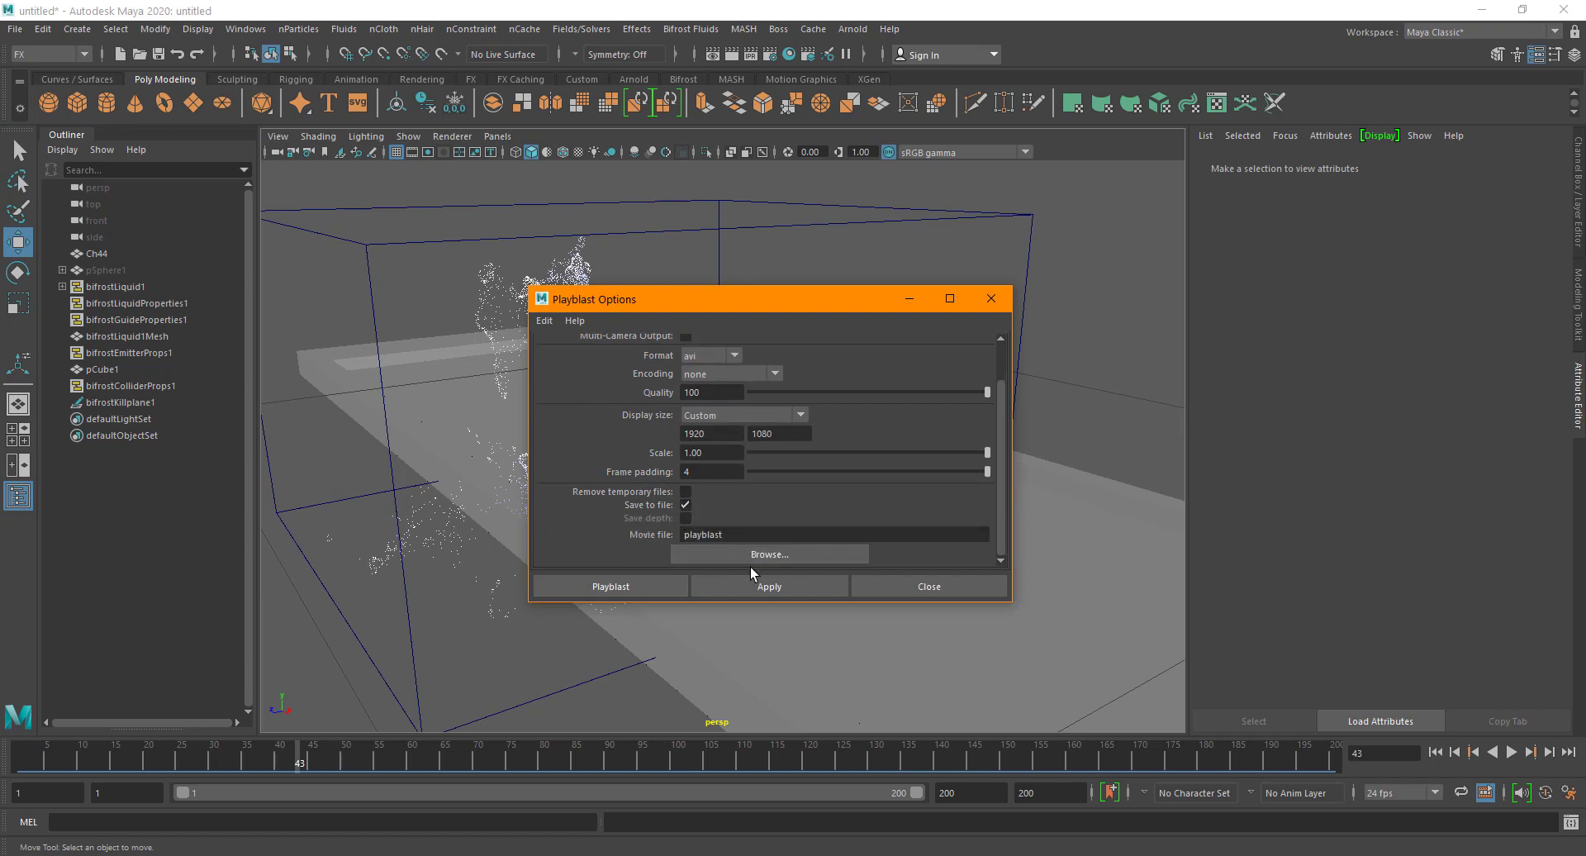
{"action": "left_click", "coordinate": [648, 587]}
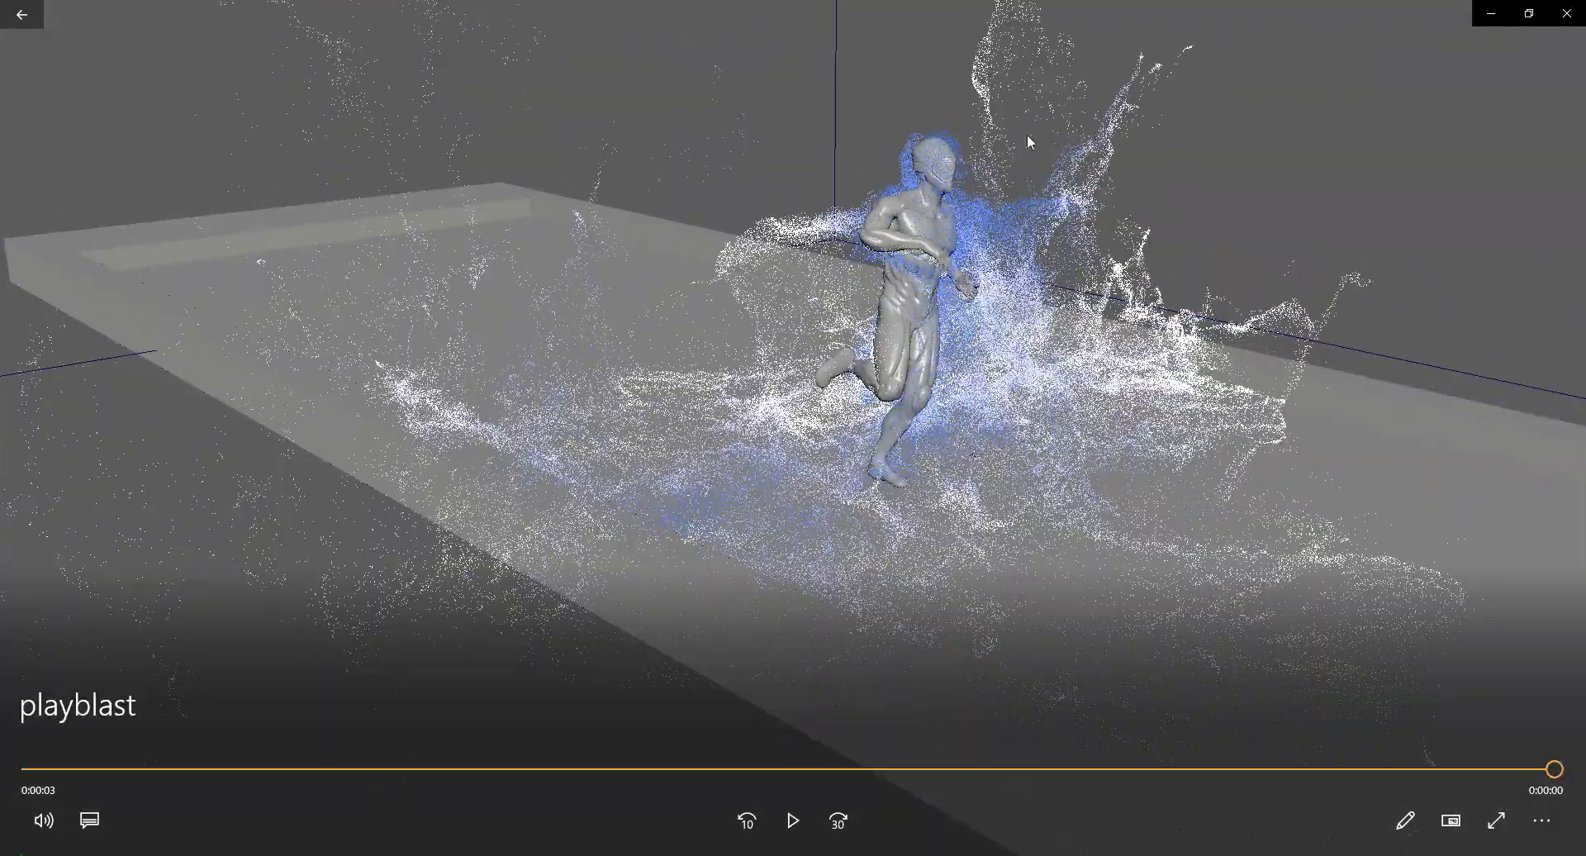
Review the playblast video of the liquid simulation, pausing and replaying it, and close the player to return to Maya.
{"action": "left_click", "coordinate": [798, 822]}
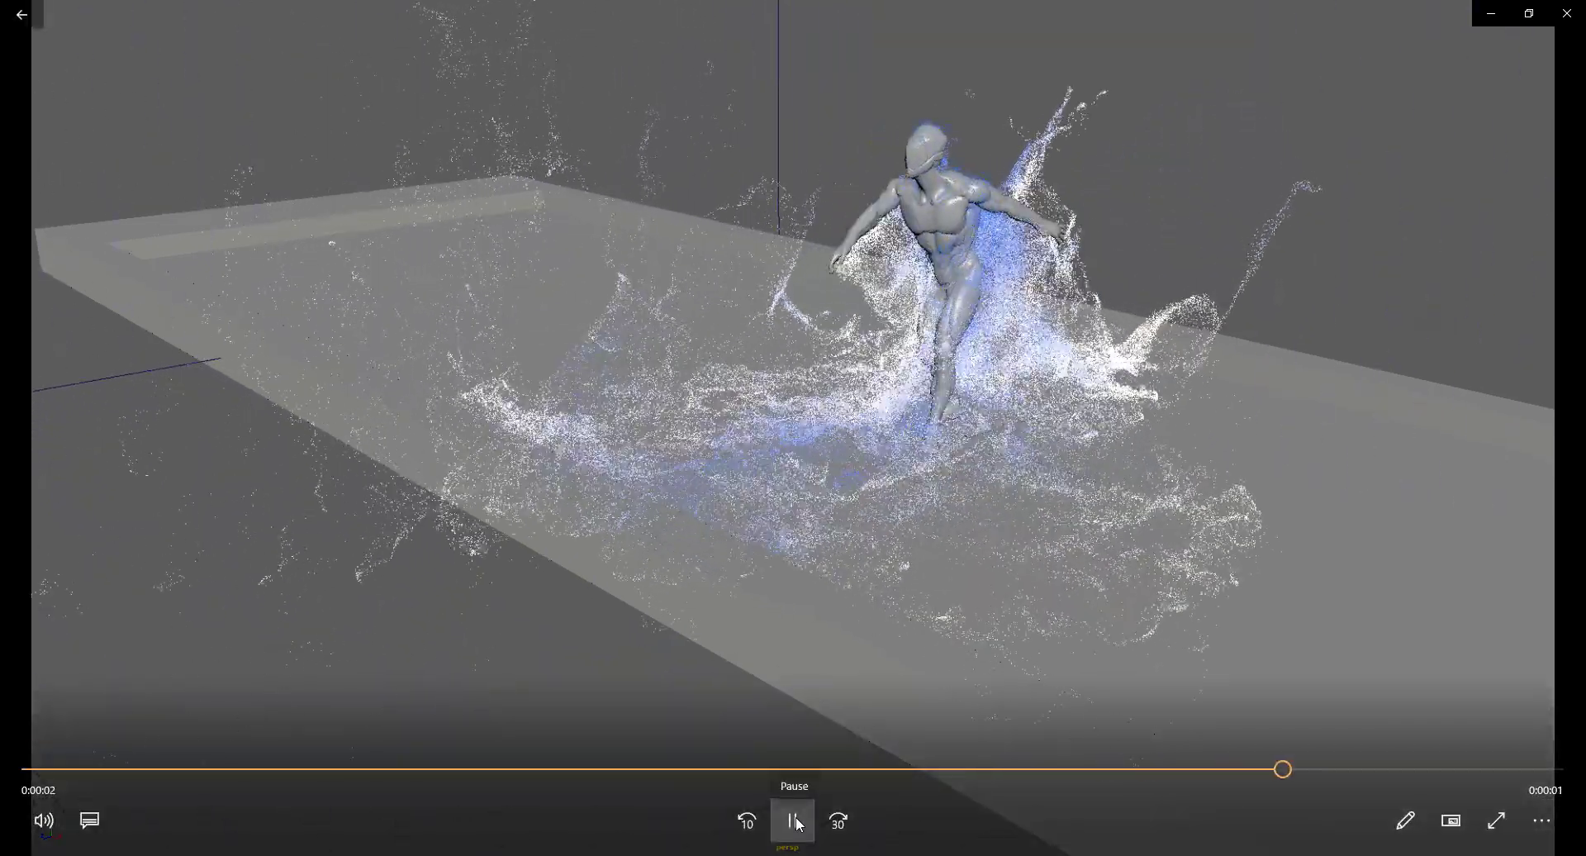
{"action": "left_click", "coordinate": [793, 820]}
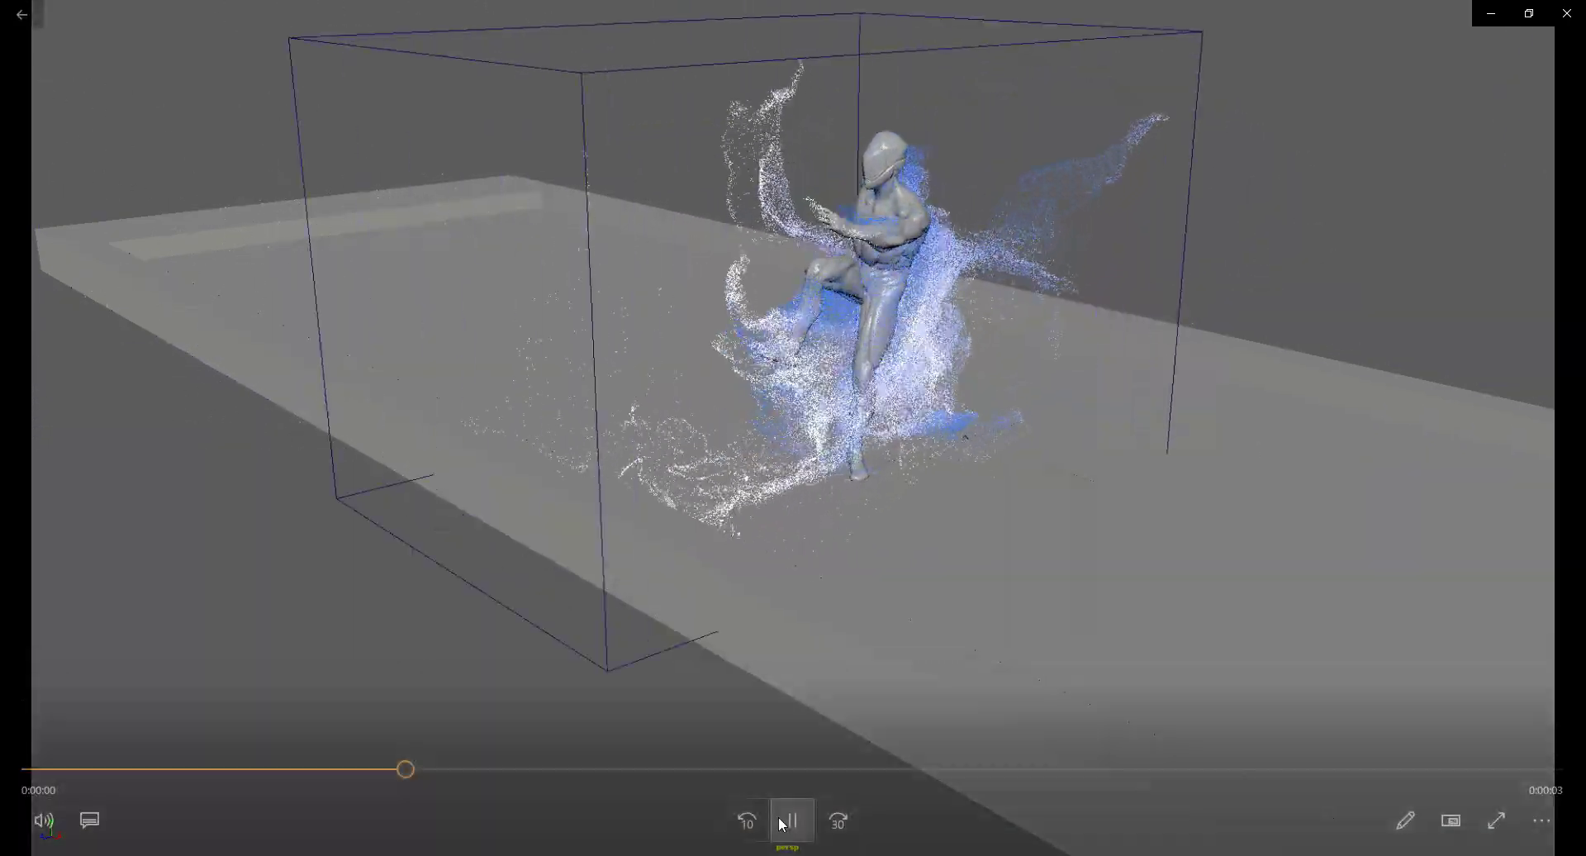
{"action": "left_click", "coordinate": [793, 820]}
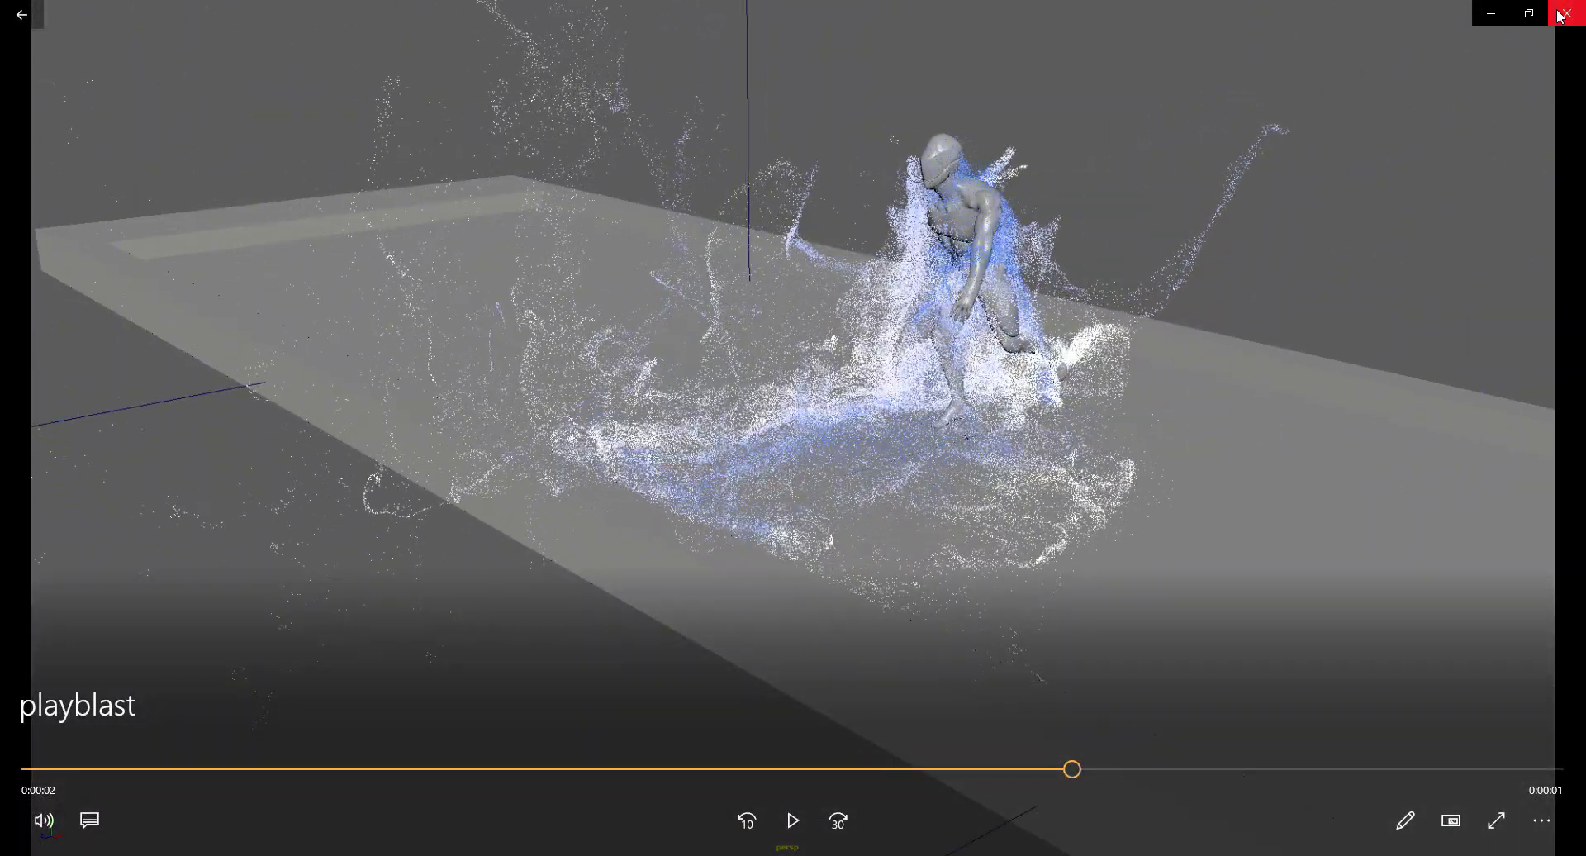
{"action": "left_click", "coordinate": [1579, 10]}
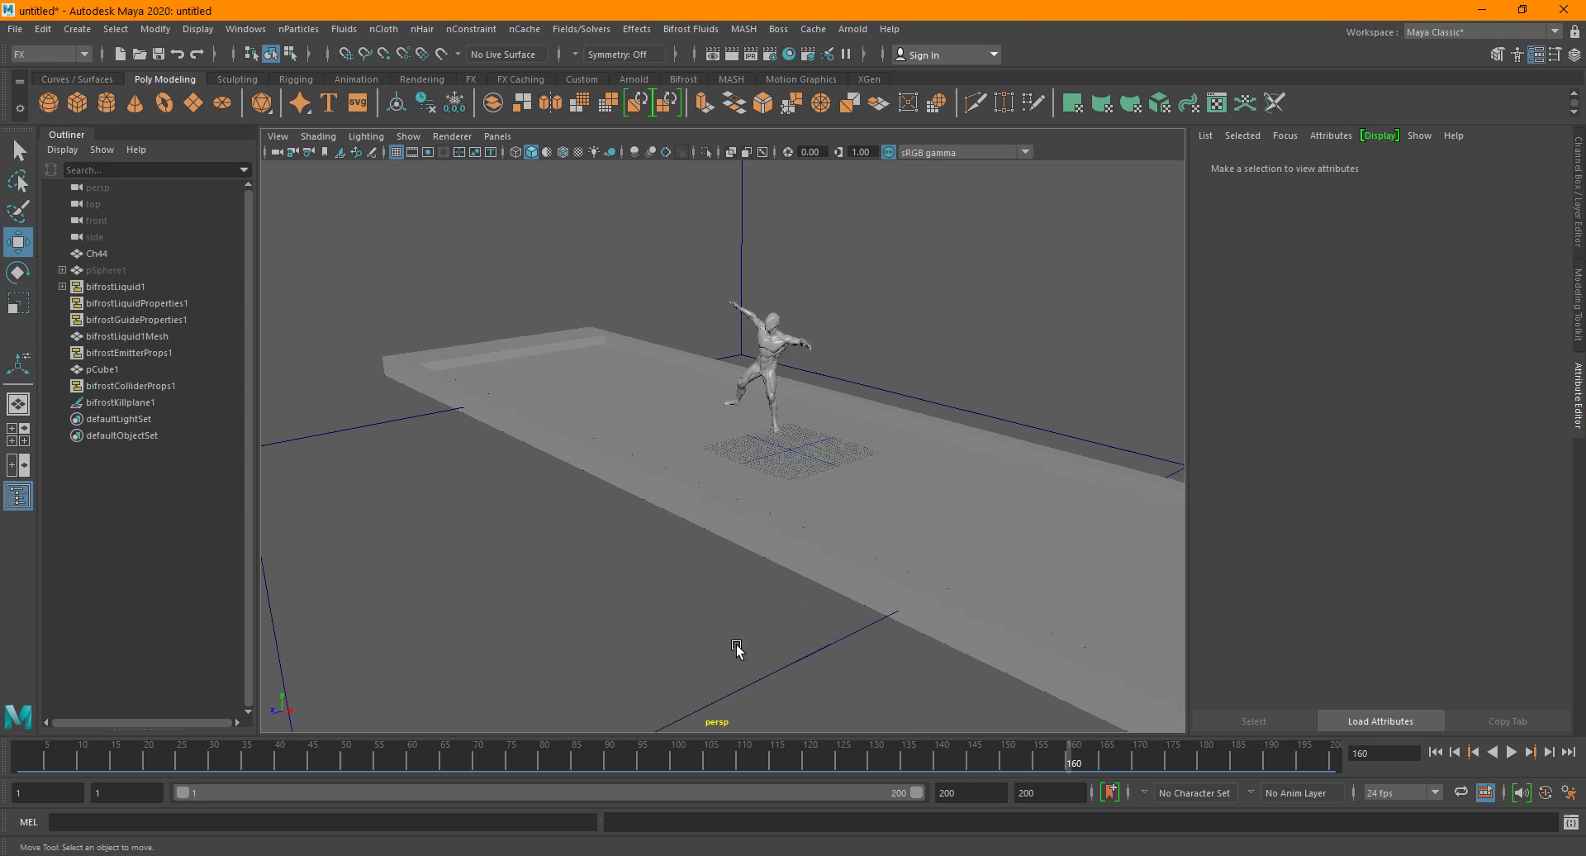
Check the character's animation around frames 80 and 67, and return to the first frame.
{"action": "mouse_move", "coordinate": [740, 647]}
{"action": "left_mouse_down", "text": "alt"}
{"action": "mouse_move", "coordinate": [686, 630]}
{"action": "mouse_move", "coordinate": [747, 655]}
{"action": "left_mouse_up", "text": "alt"}
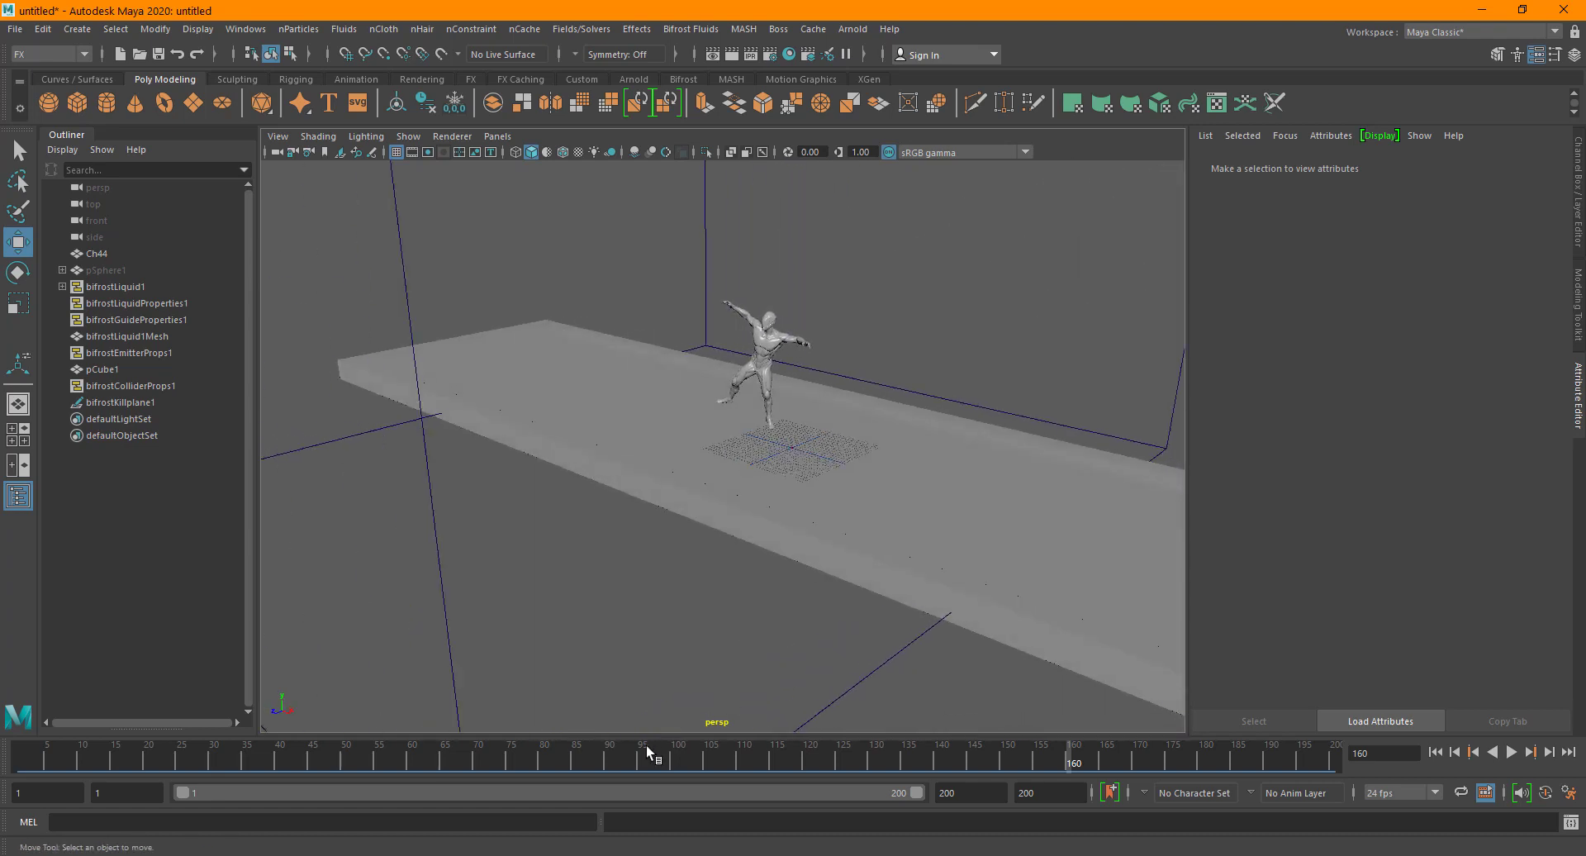
{"action": "left_click", "coordinate": [543, 754]}
{"action": "key", "text": "alt+v"}
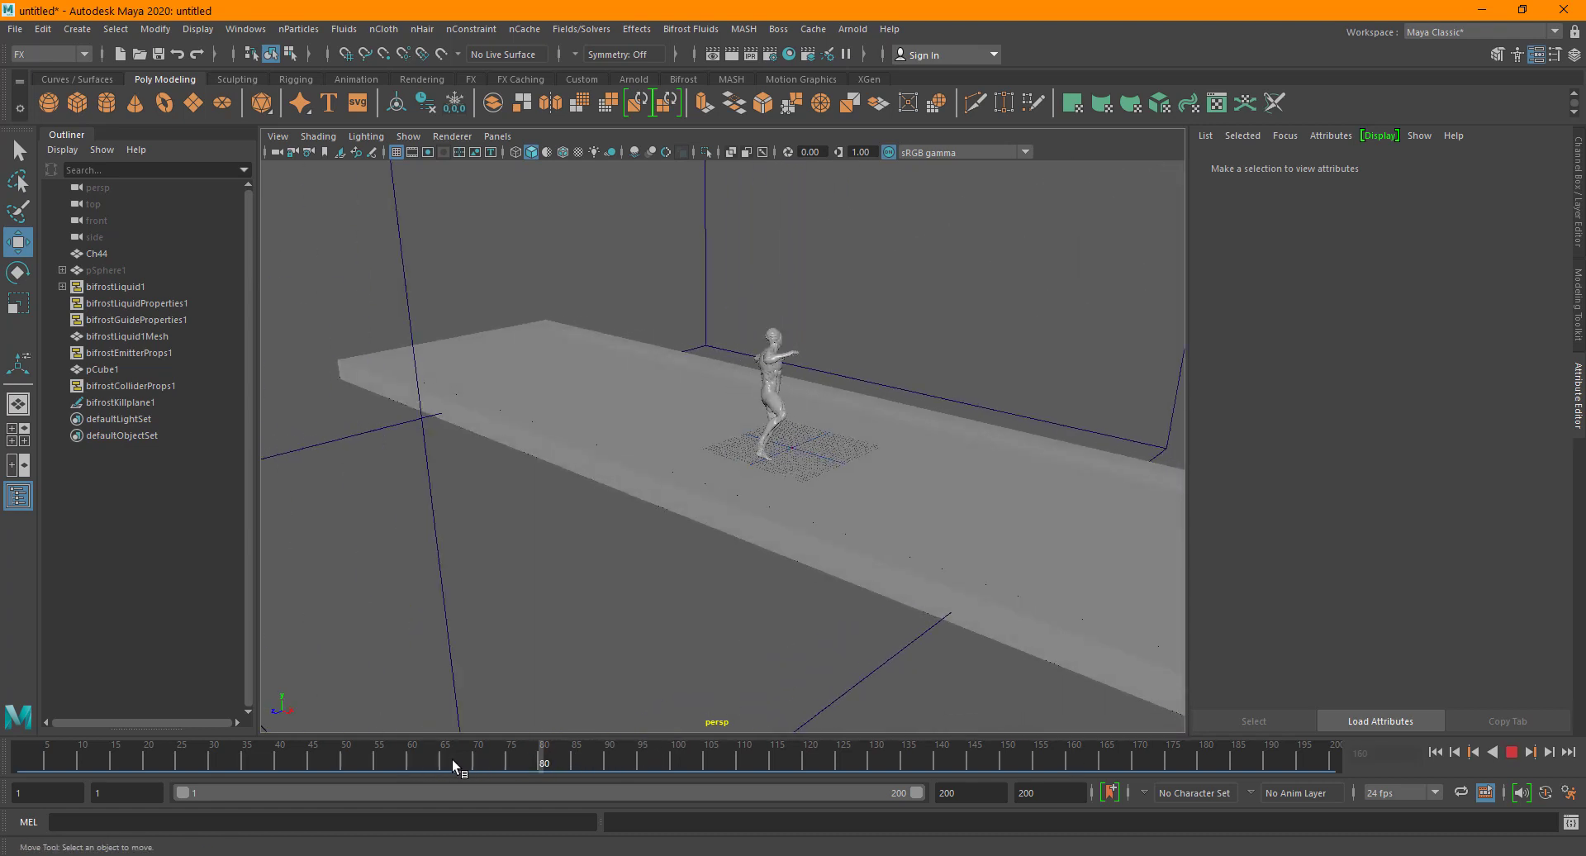
{"action": "key", "text": "alt+v"}
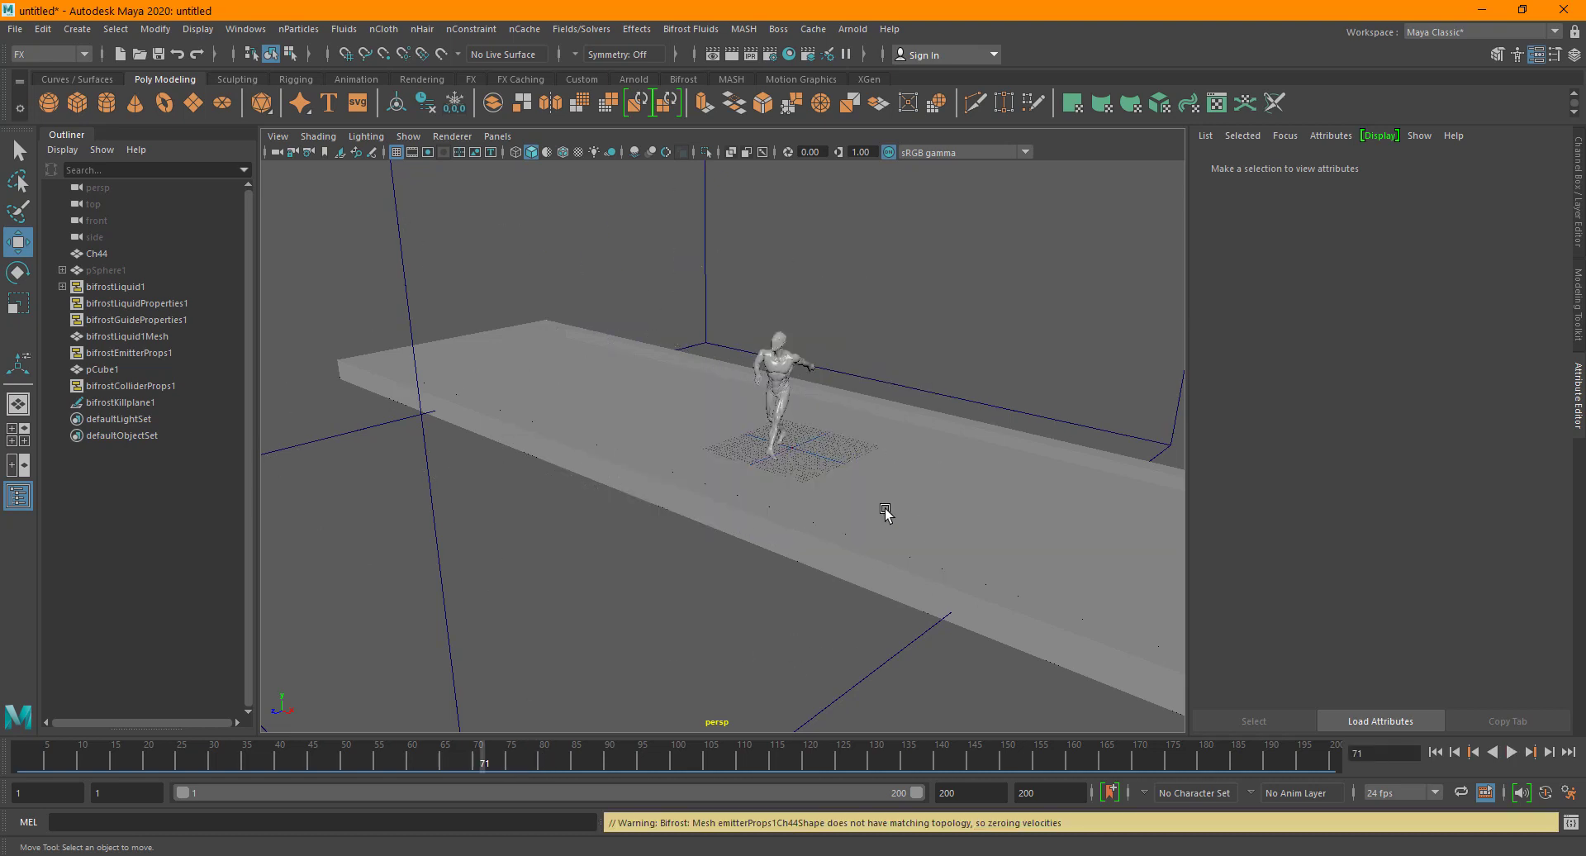
{"action": "left_click_drag", "start_coordinate": [468, 756], "coordinate": [456, 755]}
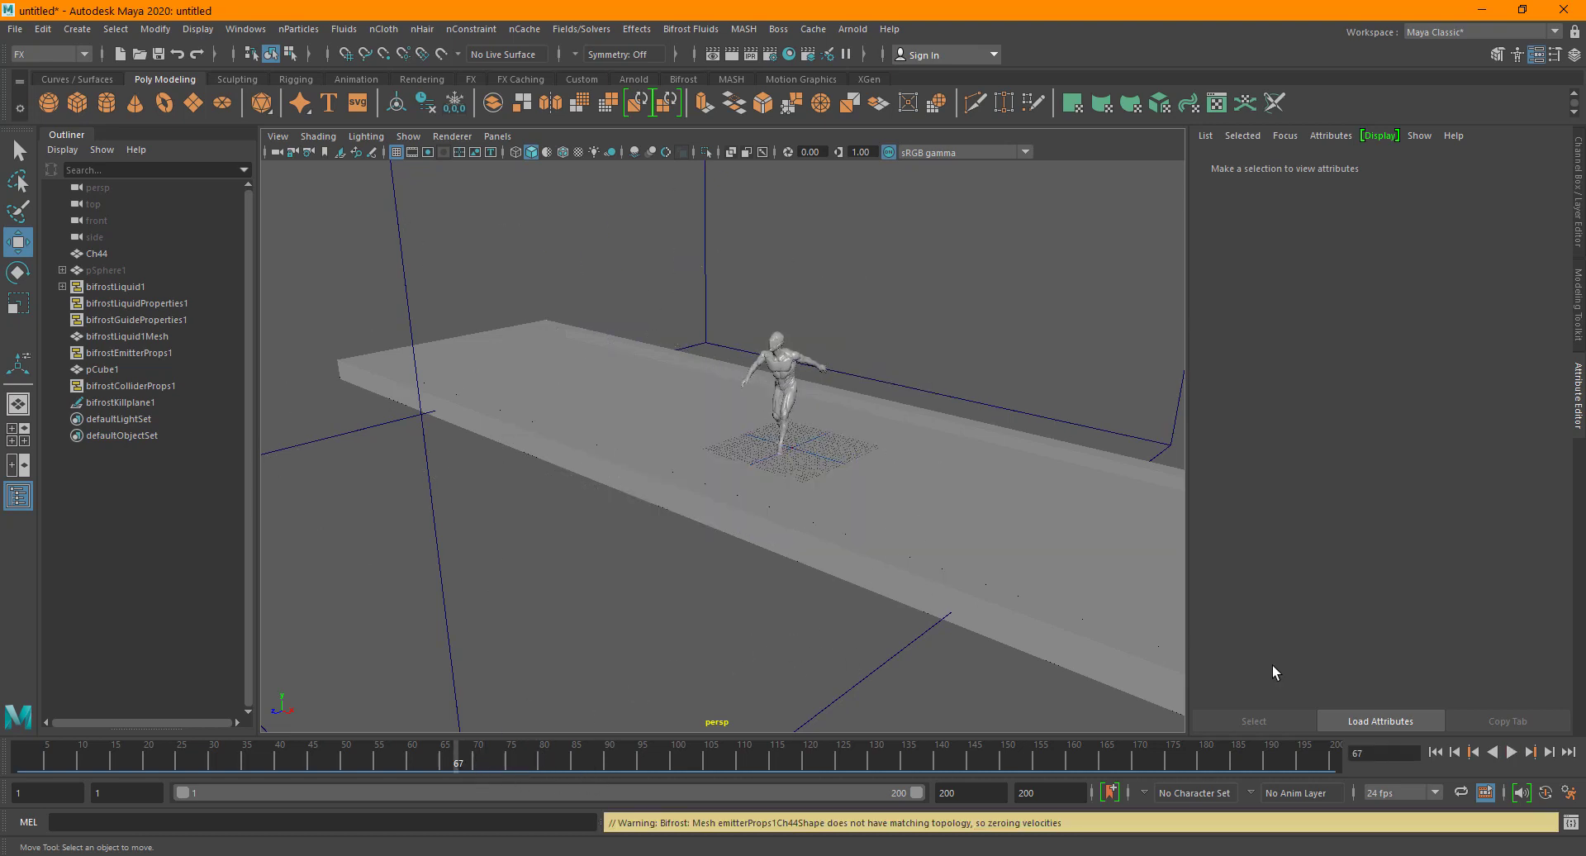
{"action": "left_click", "coordinate": [1435, 752]}
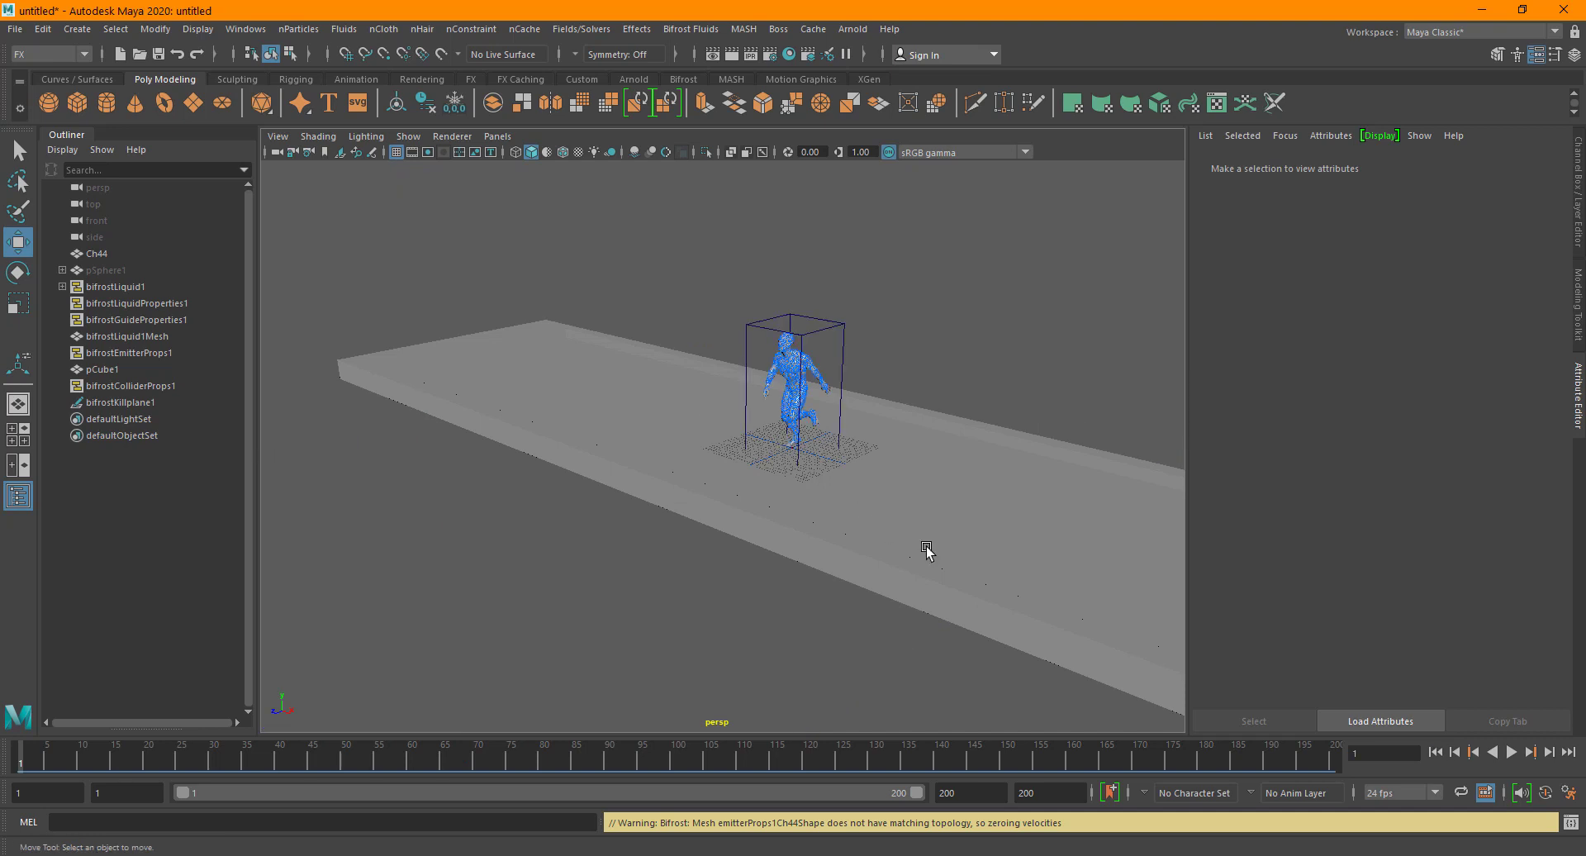
Scale the pCube1 basin to about 187 in Z and raise its walls to a Y scale of about 10.3.
{"action": "left_click", "coordinate": [926, 551]}
{"action": "key", "text": "r"}
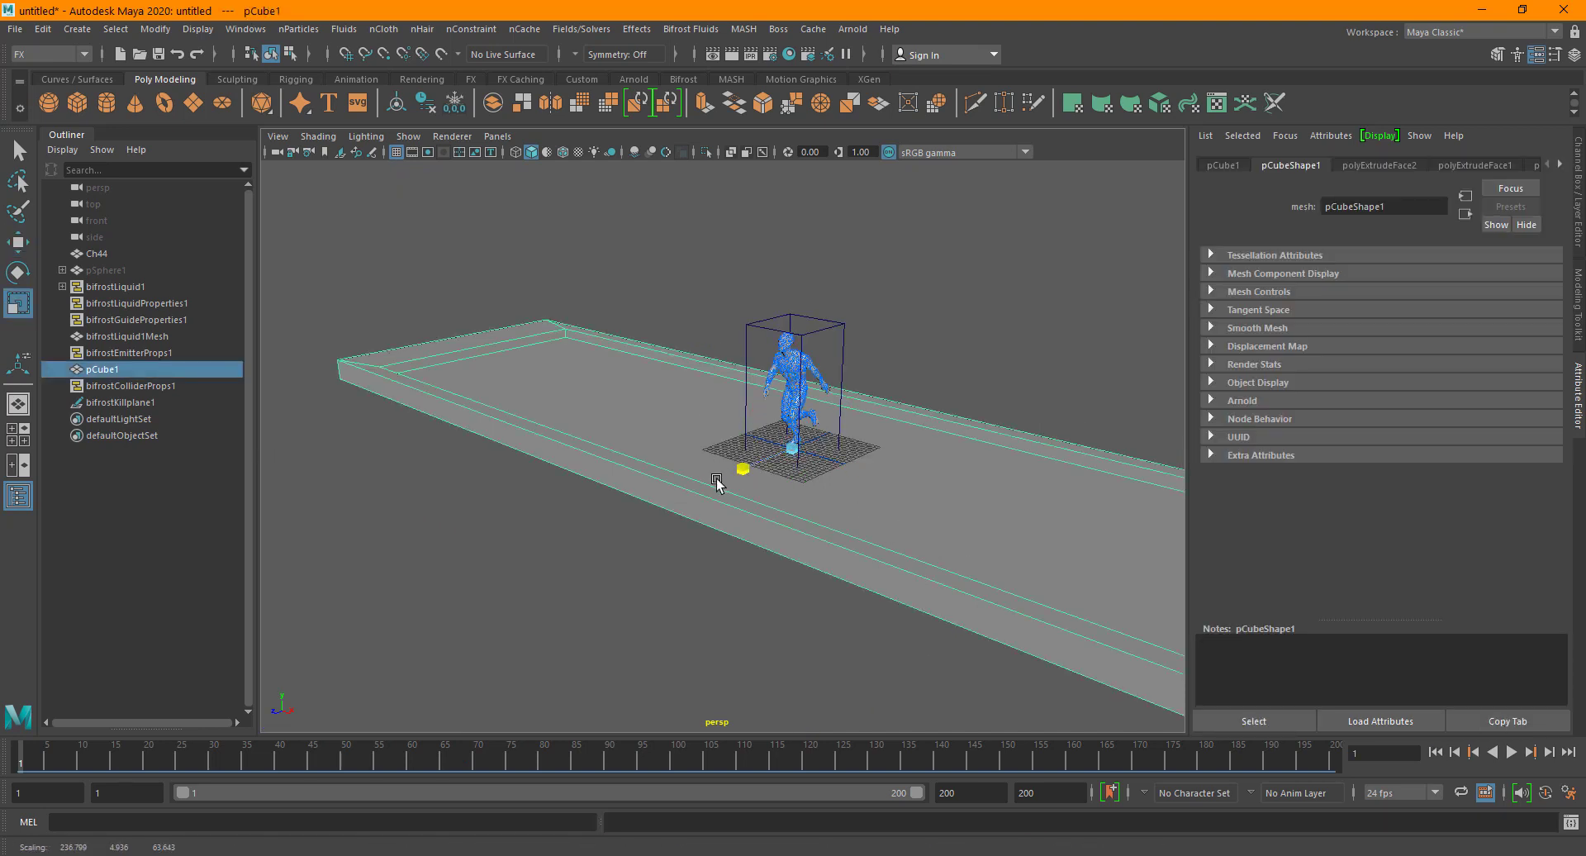
{"action": "left_click_drag", "start_coordinate": [694, 492], "coordinate": [636, 508]}
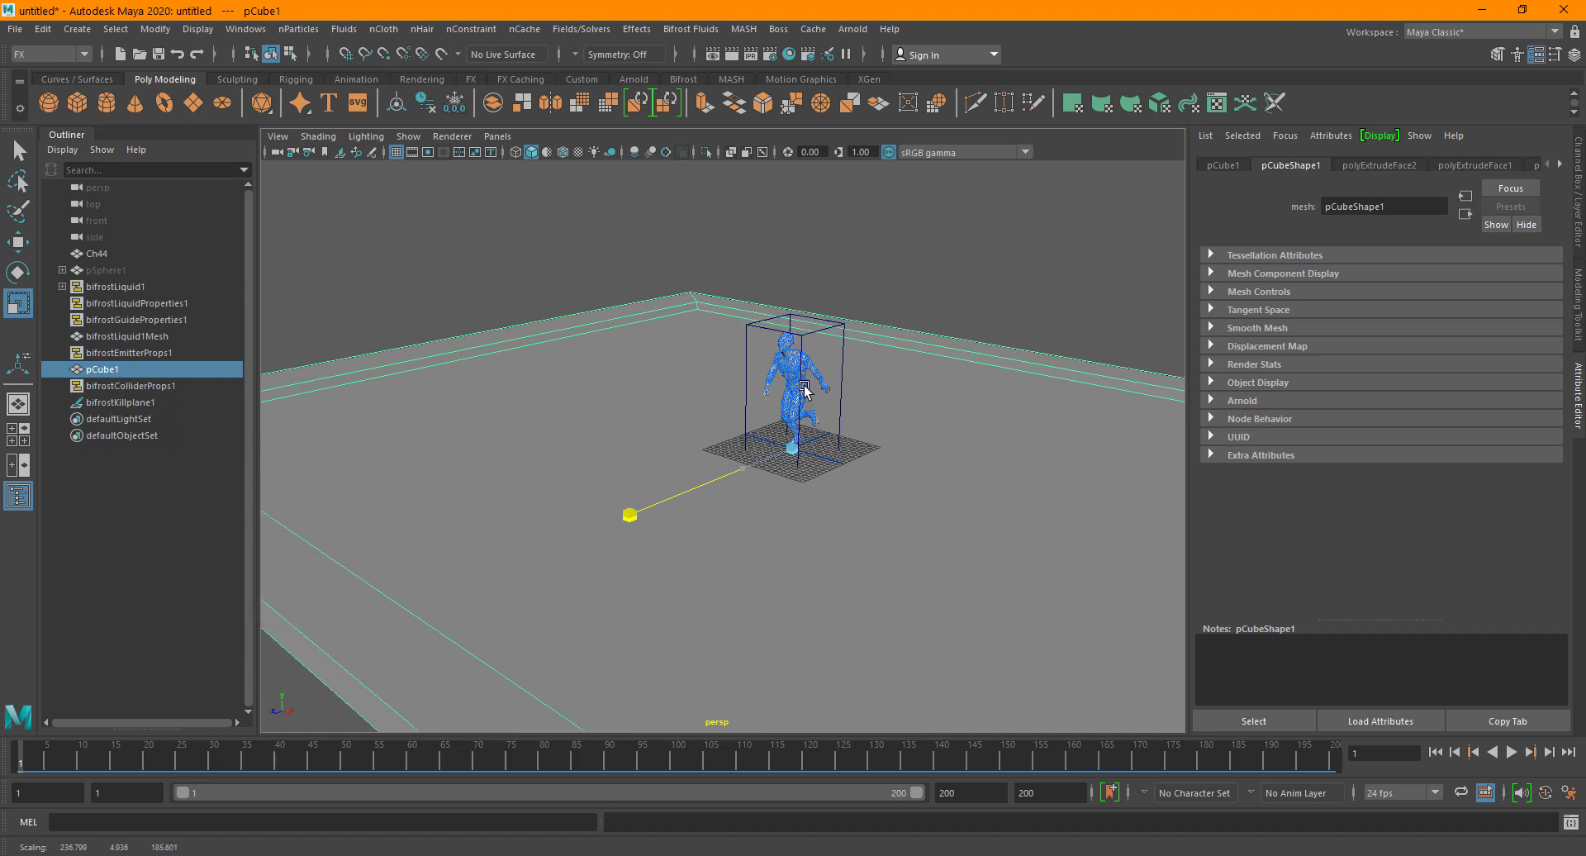
{"action": "key", "text": "w"}
{"action": "key", "text": "r"}
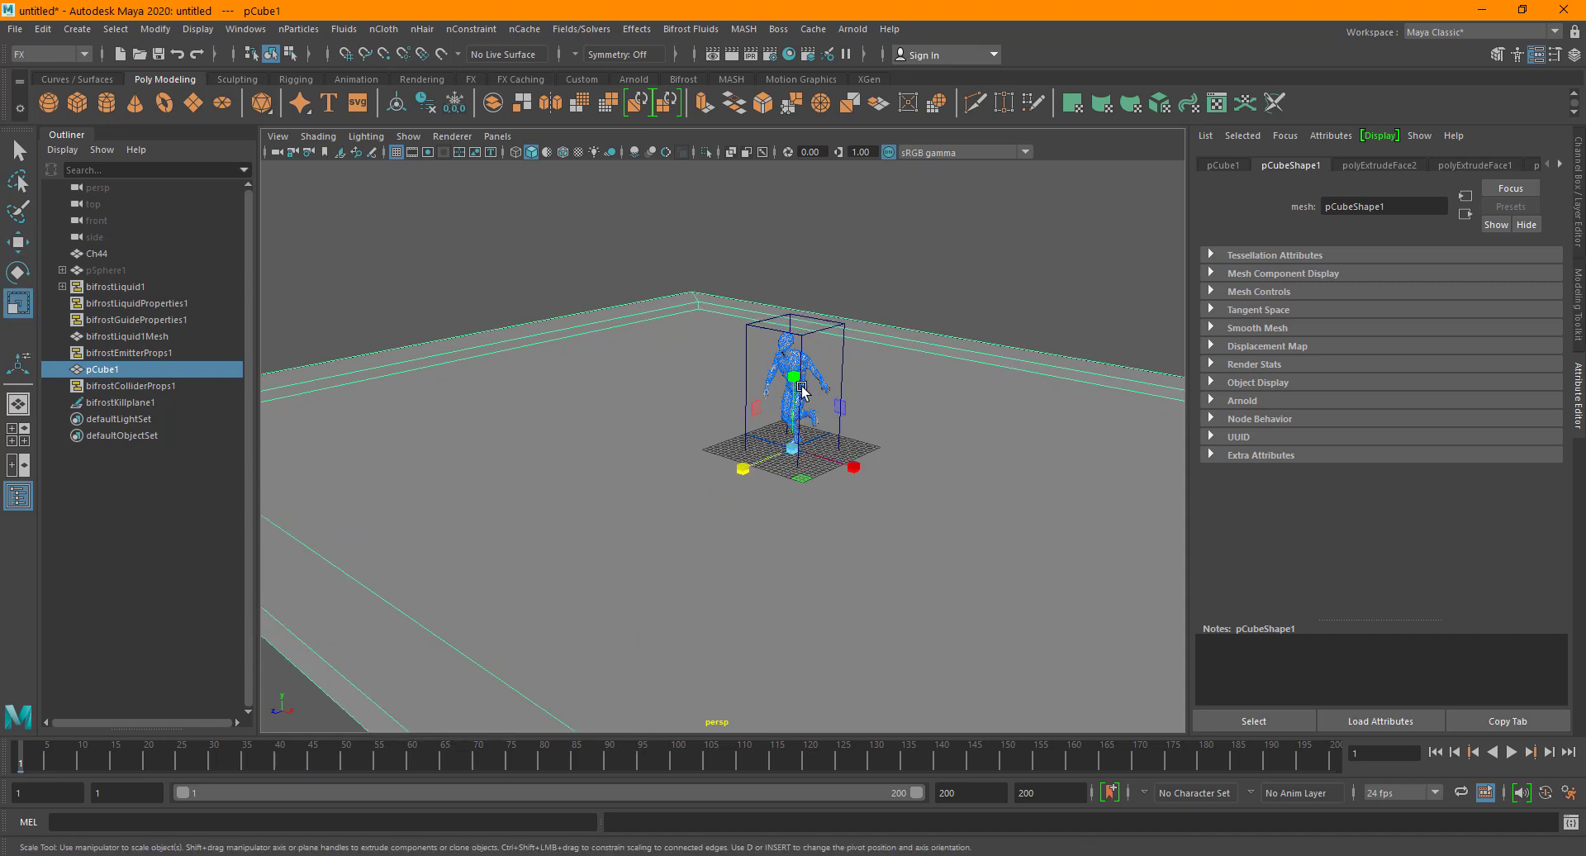
{"action": "left_click_drag", "start_coordinate": [797, 381], "coordinate": [806, 298]}
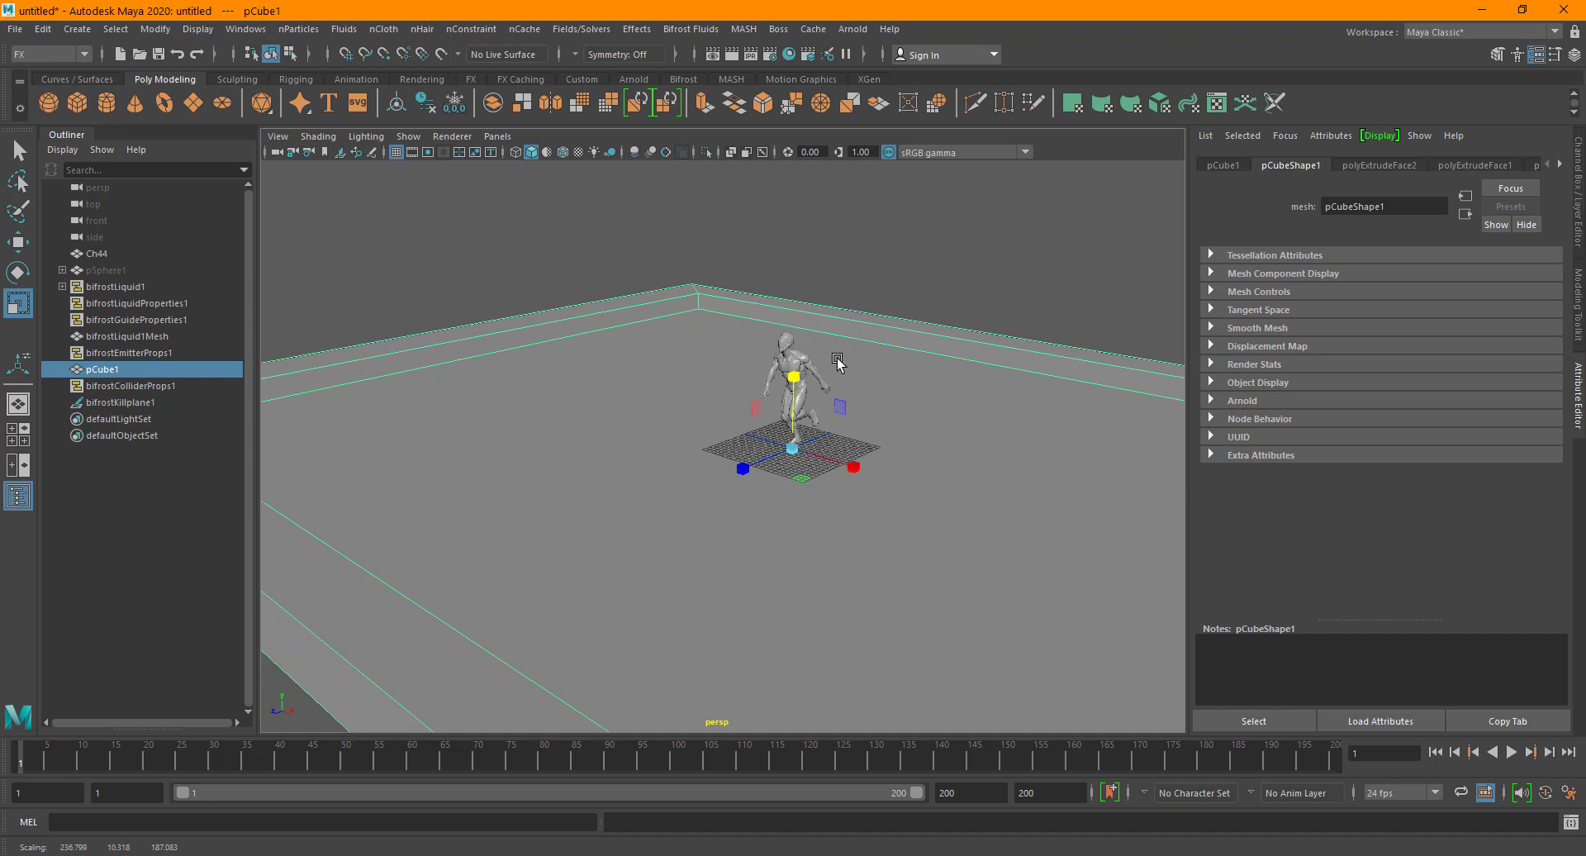
Add foam to the bifrostLiquid1 simulation.
{"action": "left_click", "coordinate": [865, 405]}
{"action": "left_click_drag", "start_coordinate": [784, 393], "coordinate": [696, 399], "text": "alt"}
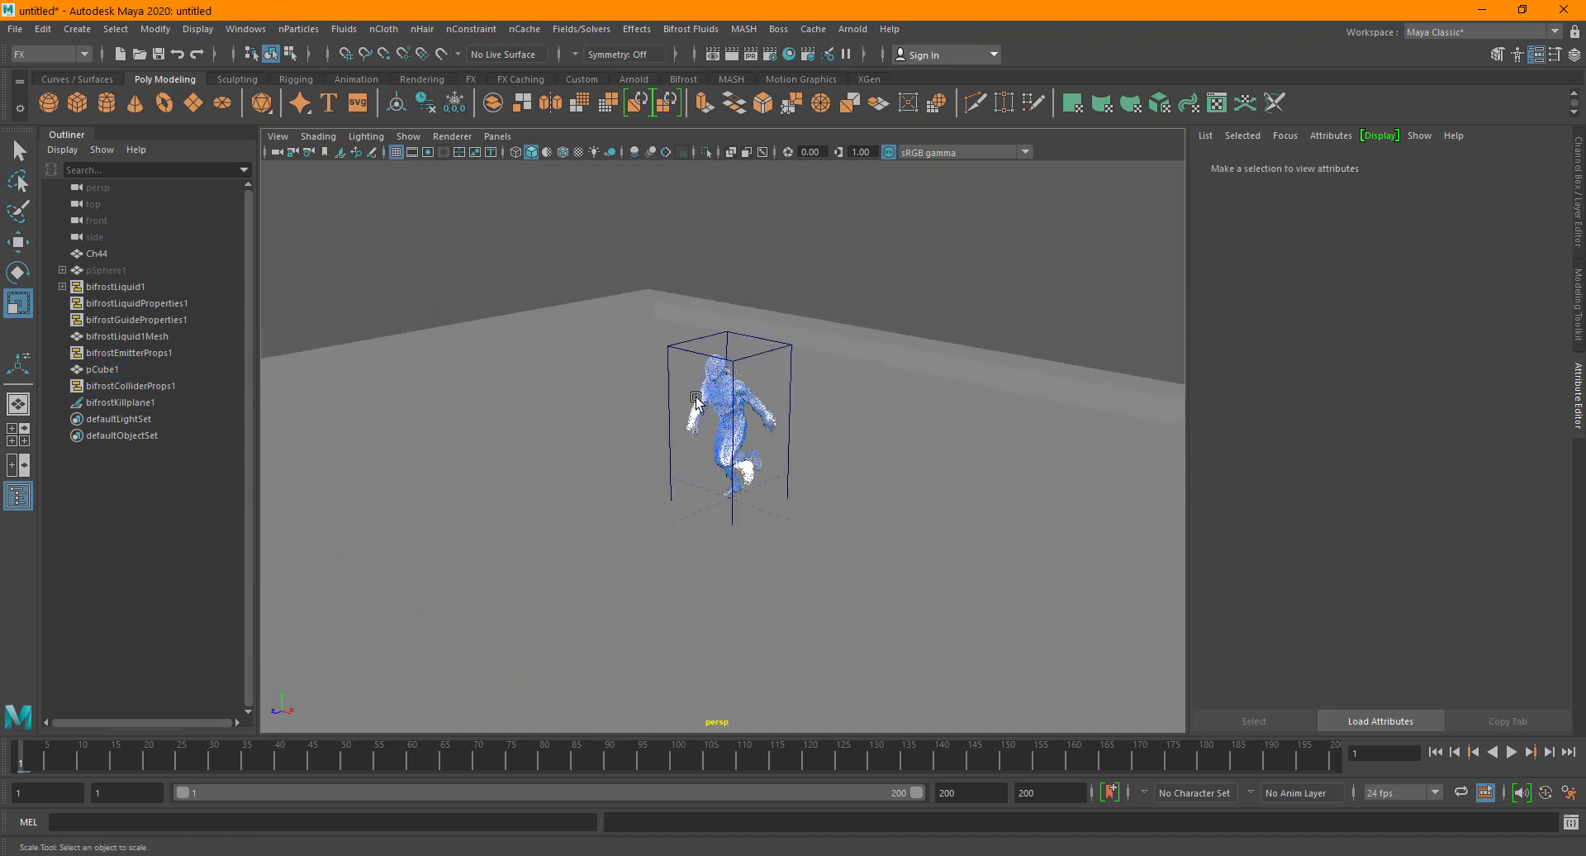
{"action": "left_click", "coordinate": [115, 285]}
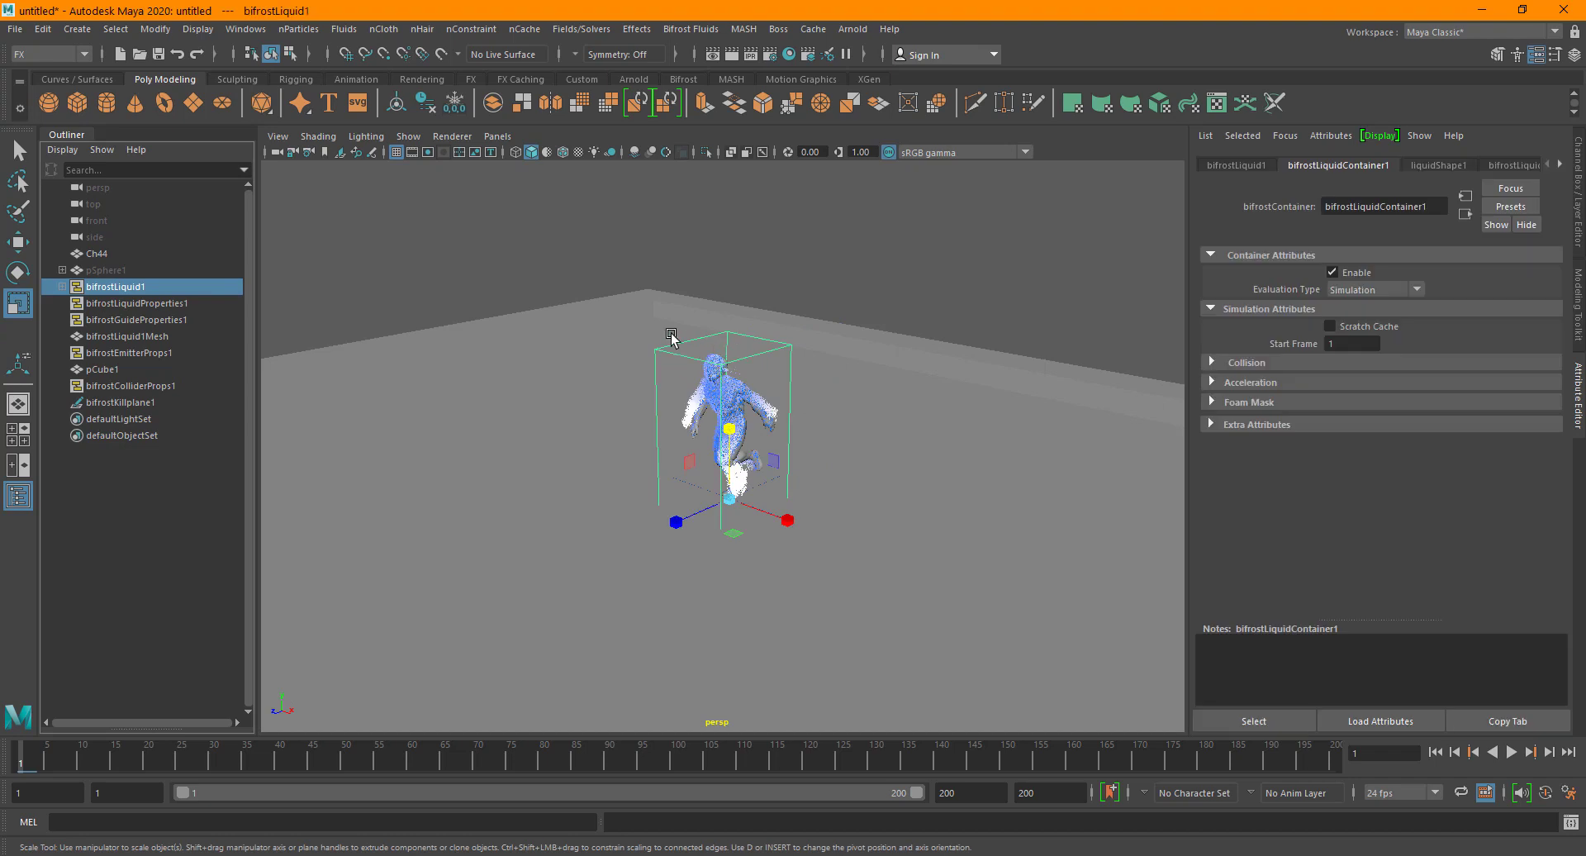
{"action": "left_click", "coordinate": [691, 29]}
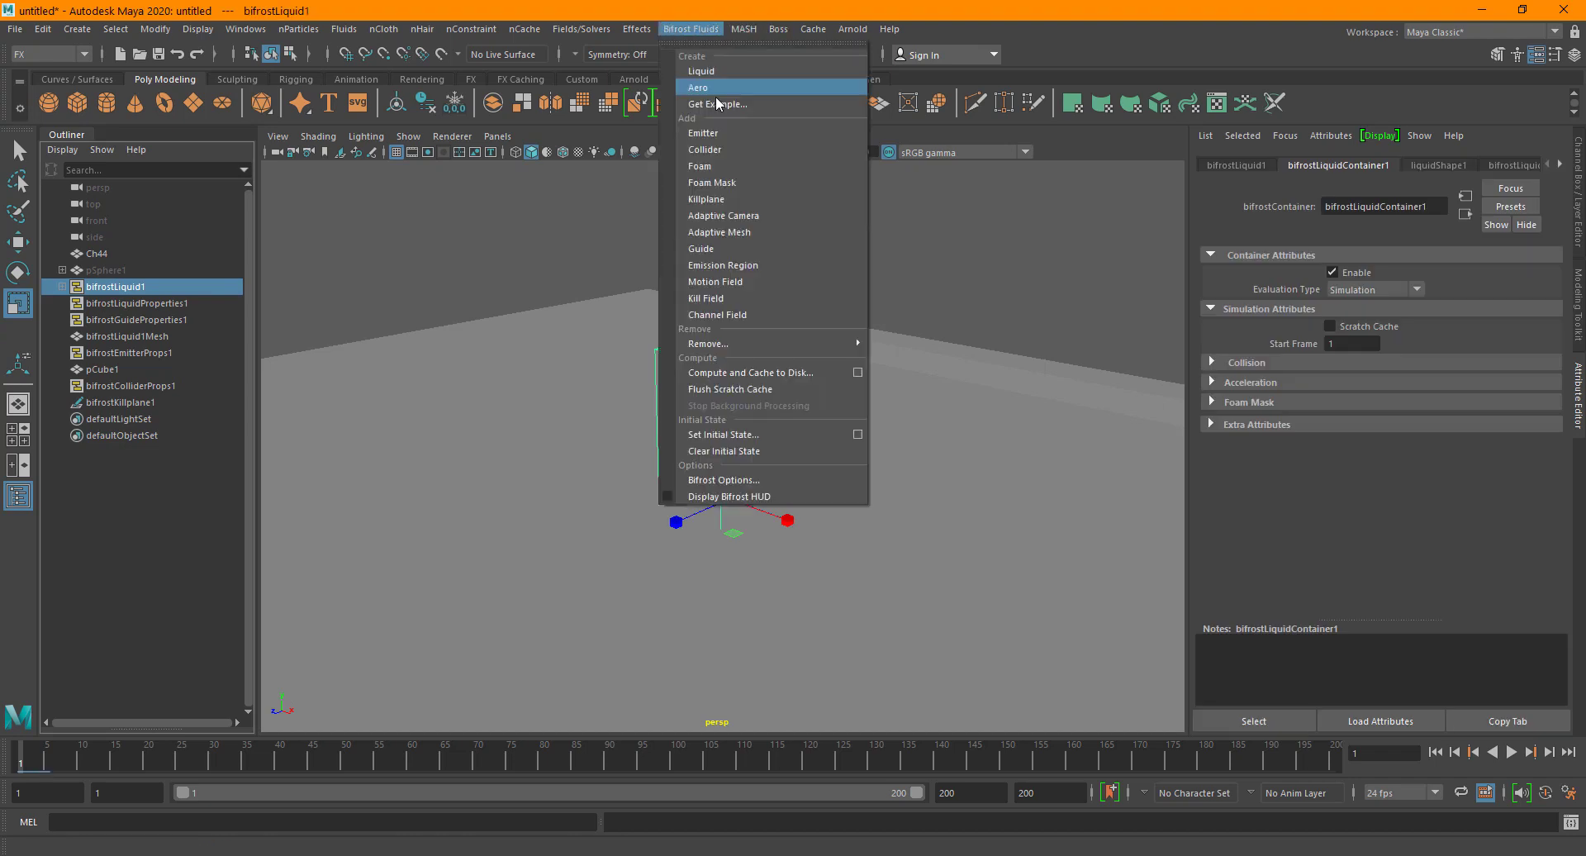
{"action": "left_click", "coordinate": [710, 166]}
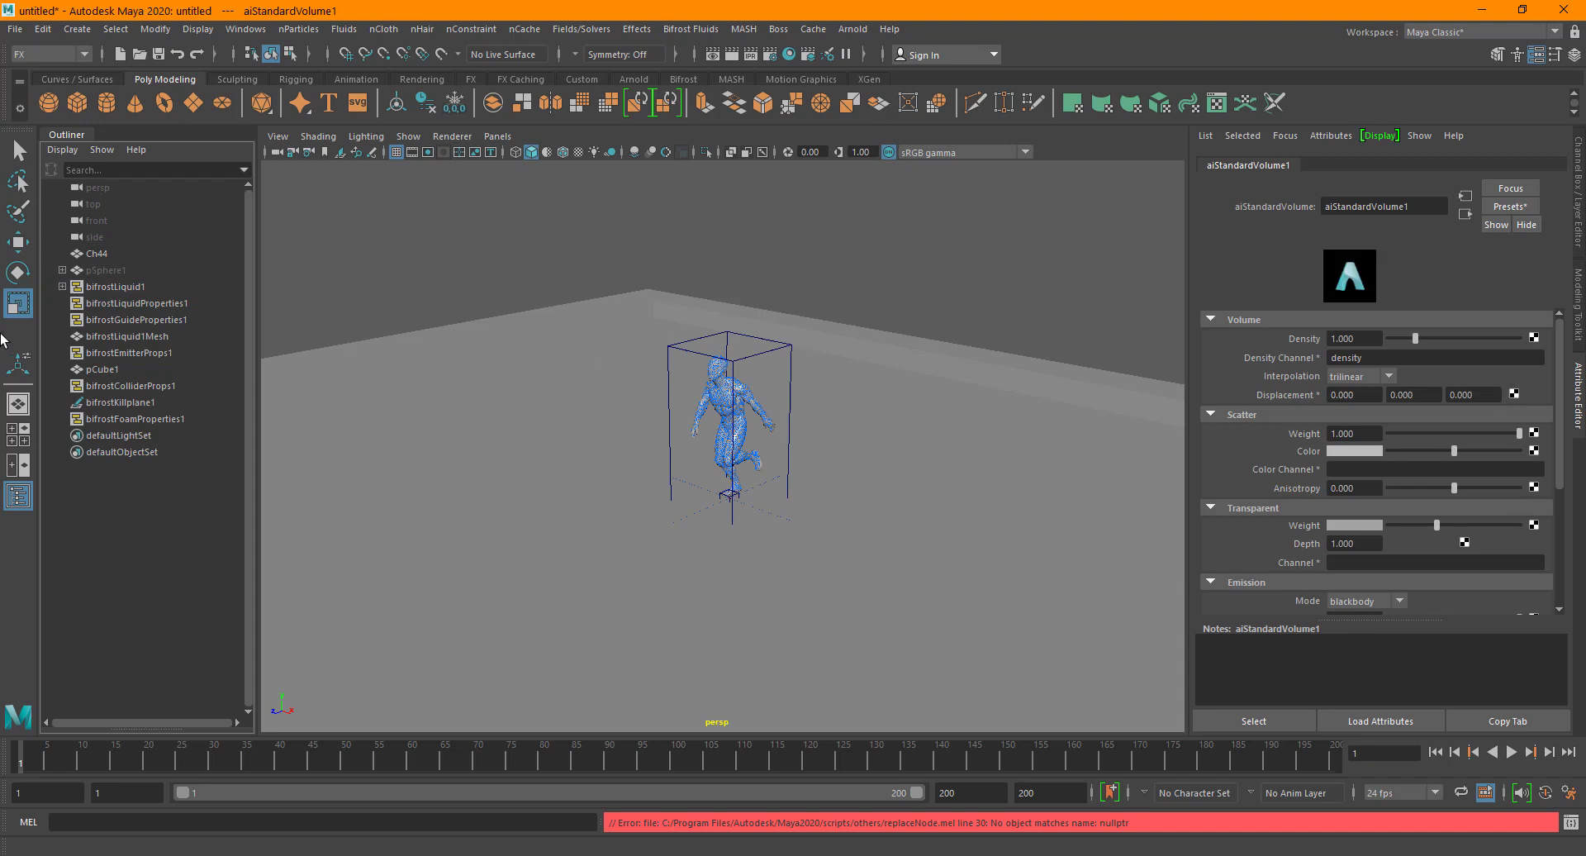
Examine foam1's particle display settings, its liquid container and the emission settings in bifrostFoamPropertiesContainer1.
{"action": "left_click", "coordinate": [62, 287]}
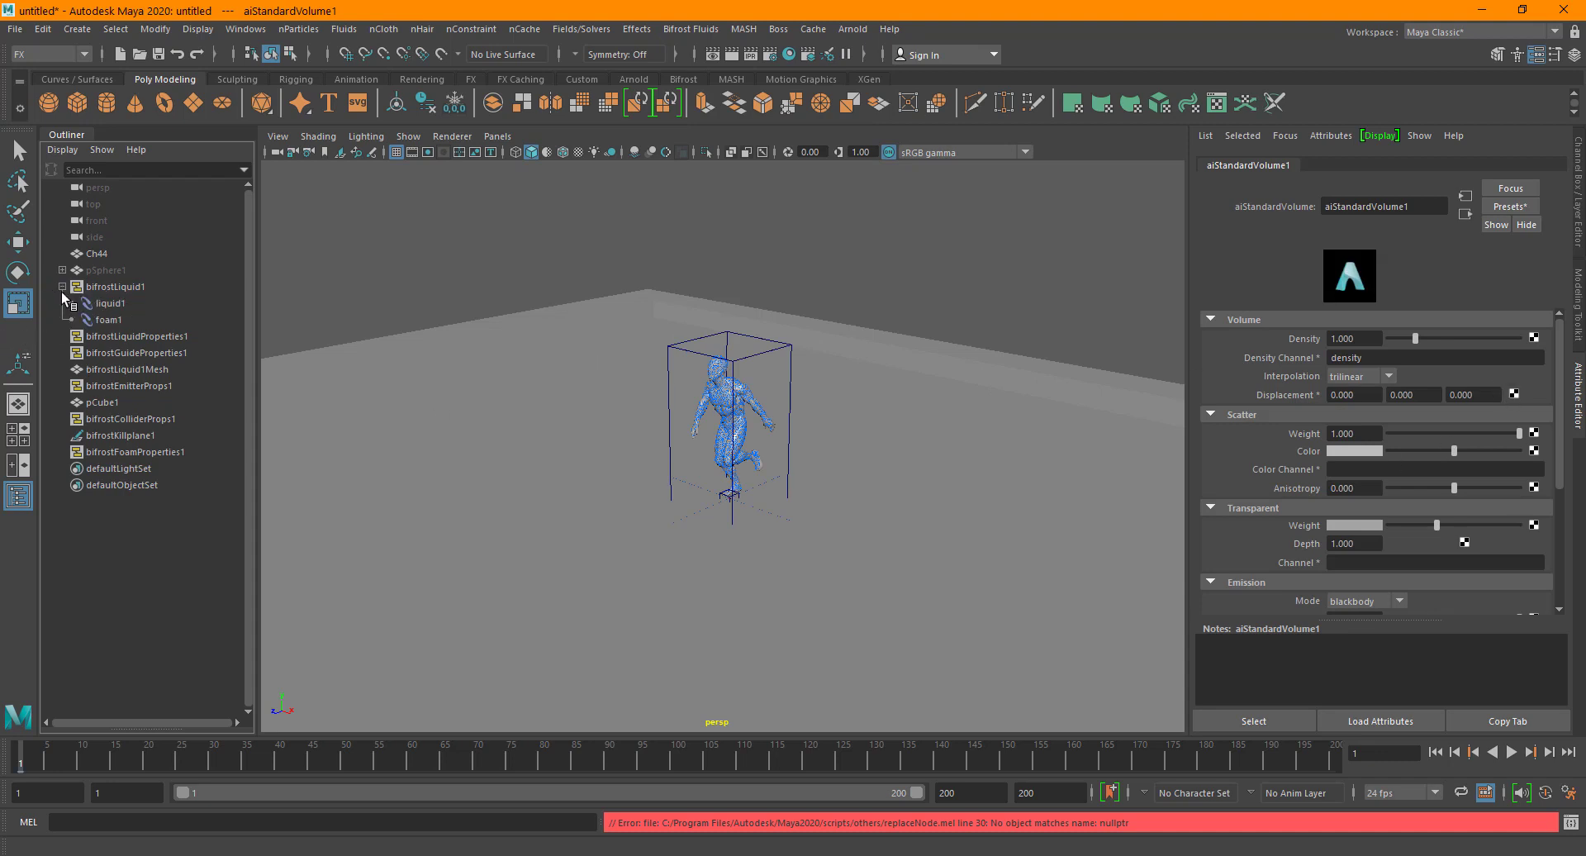
{"action": "left_click", "coordinate": [118, 319]}
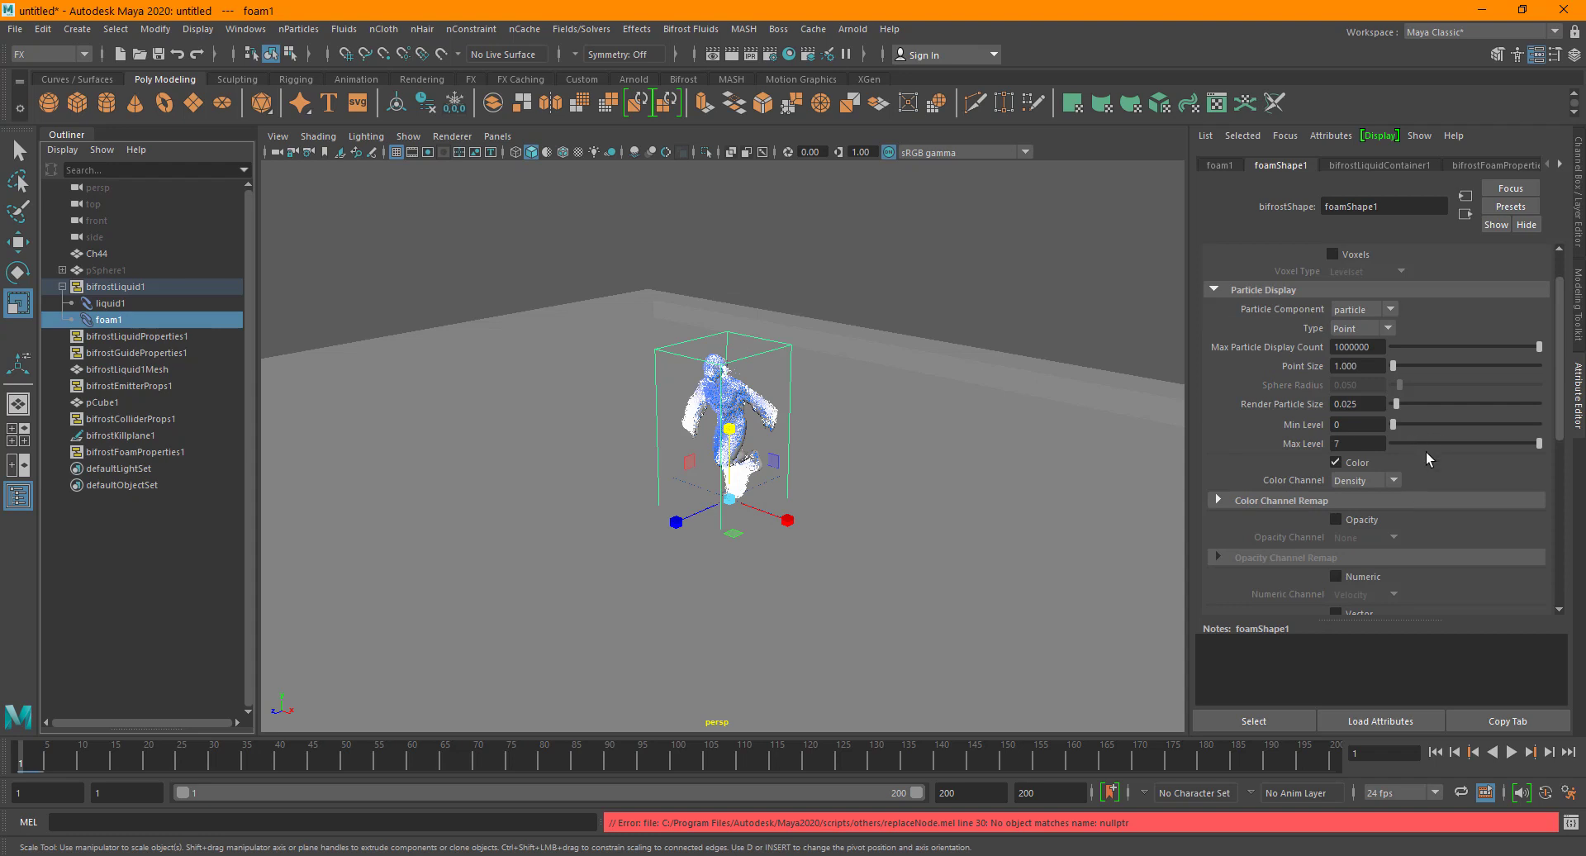
{"action": "scroll", "coordinate": [1426, 446], "scroll_direction": "down", "scroll_amount": 3}
{"action": "scroll", "coordinate": [1354, 330], "scroll_direction": "up", "scroll_amount": 1}
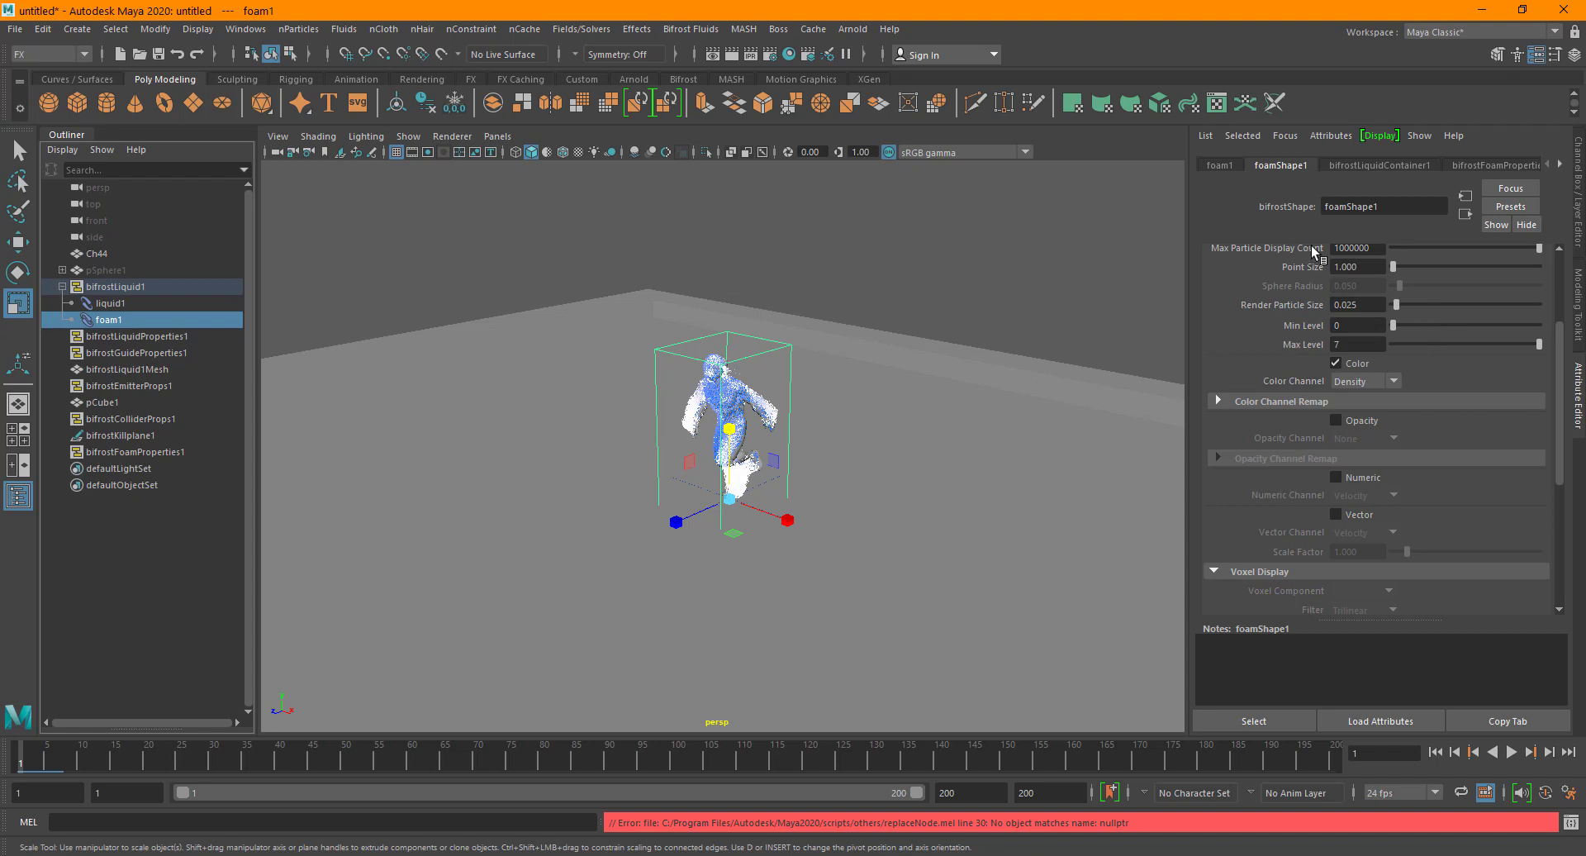
{"action": "scroll", "coordinate": [1380, 429], "scroll_direction": "down", "scroll_amount": 2}
{"action": "scroll", "coordinate": [1380, 429], "scroll_direction": "up", "scroll_amount": 4}
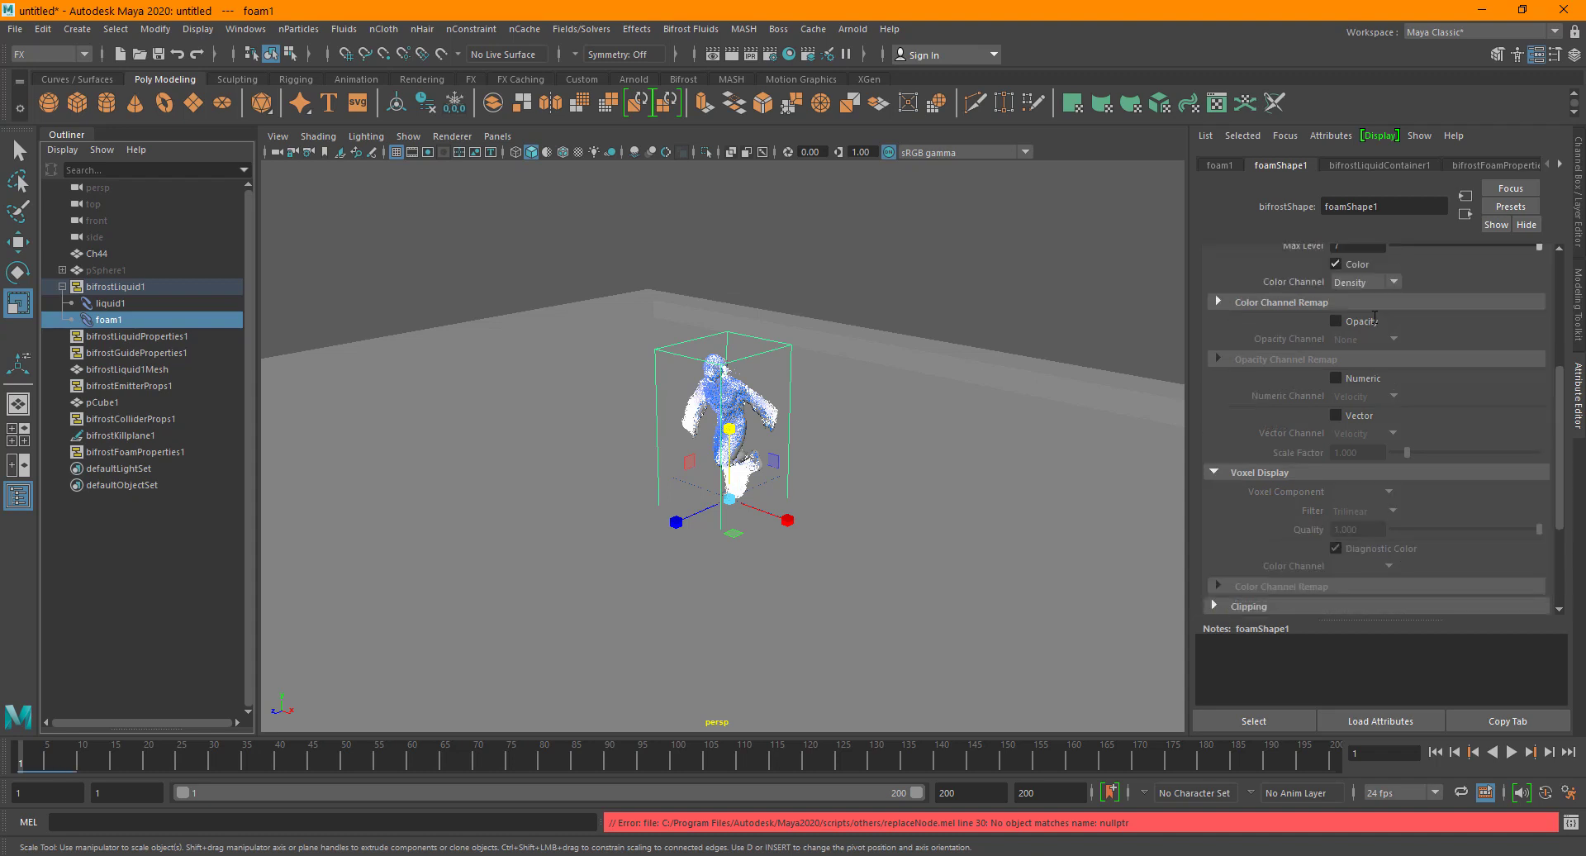
{"action": "left_click", "coordinate": [1386, 166]}
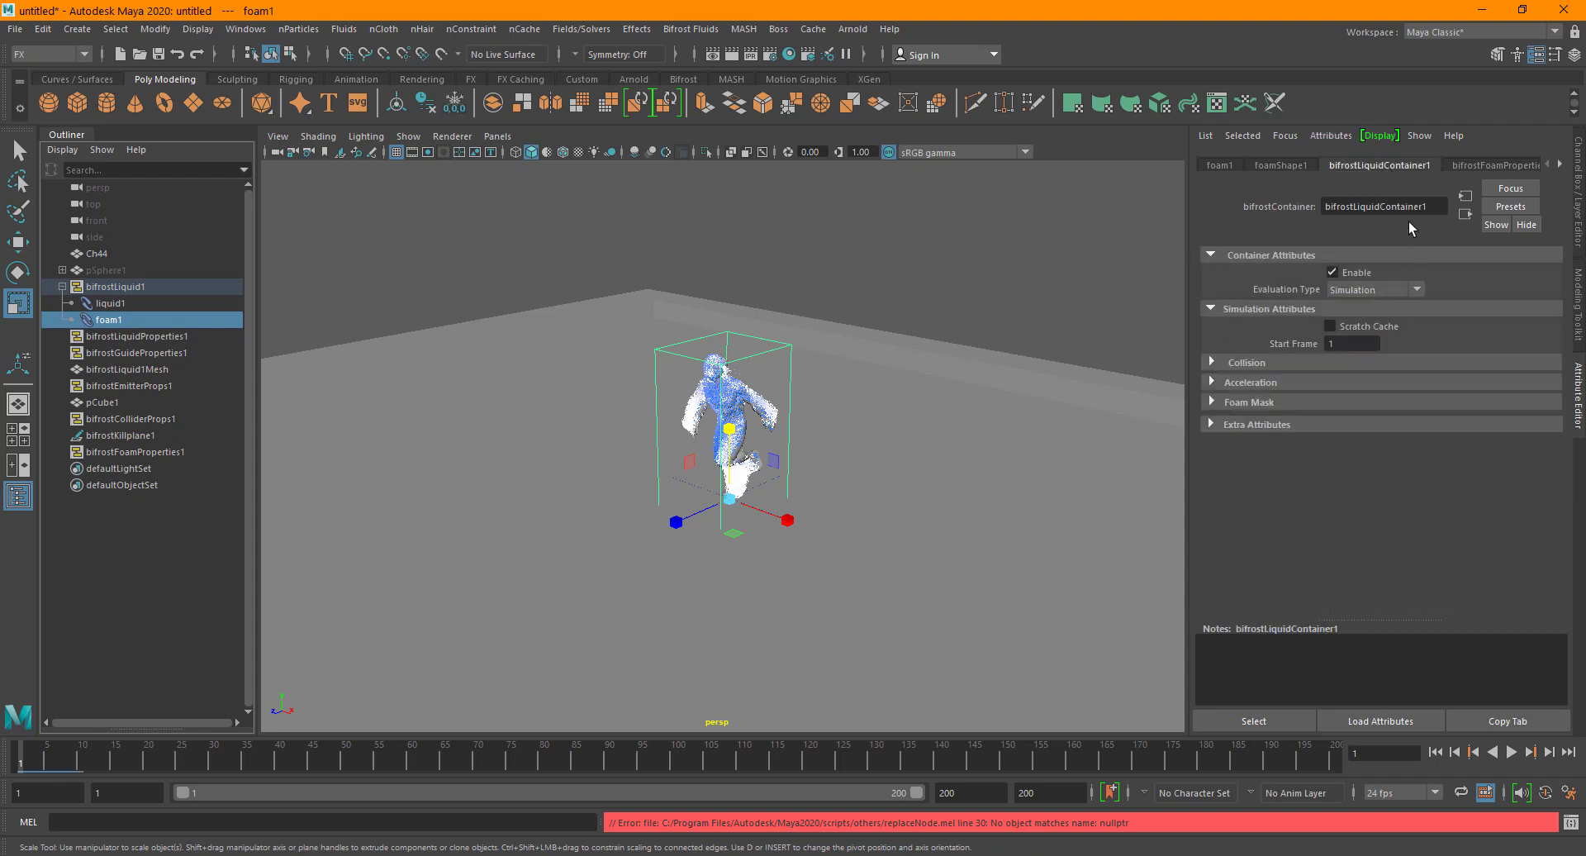
{"action": "left_click", "coordinate": [1490, 163]}
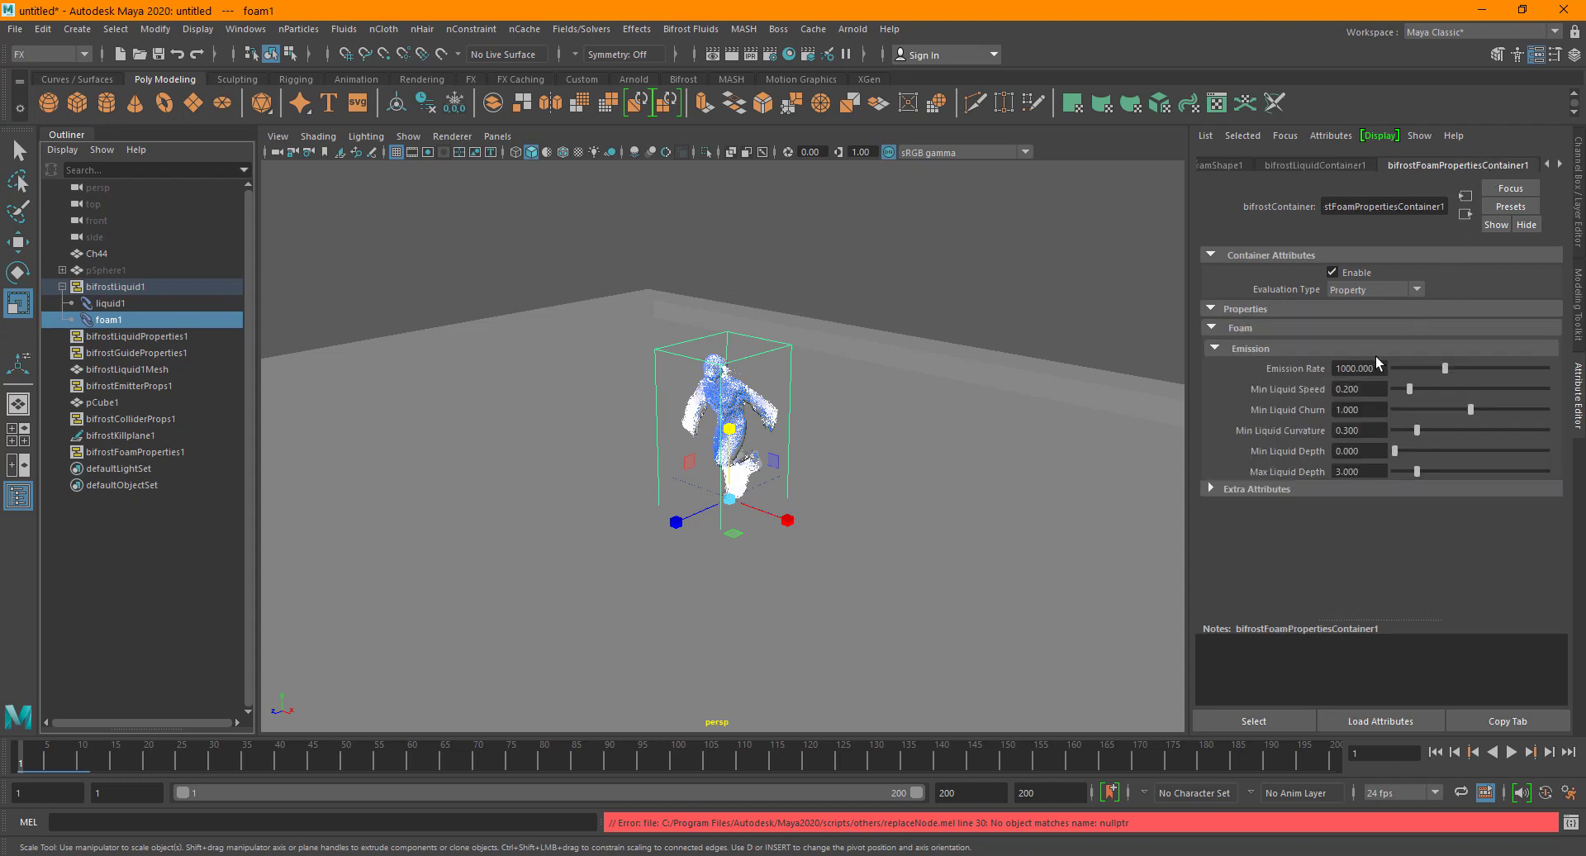
{"action": "left_click_drag", "start_coordinate": [1380, 369], "coordinate": [1342, 368]}
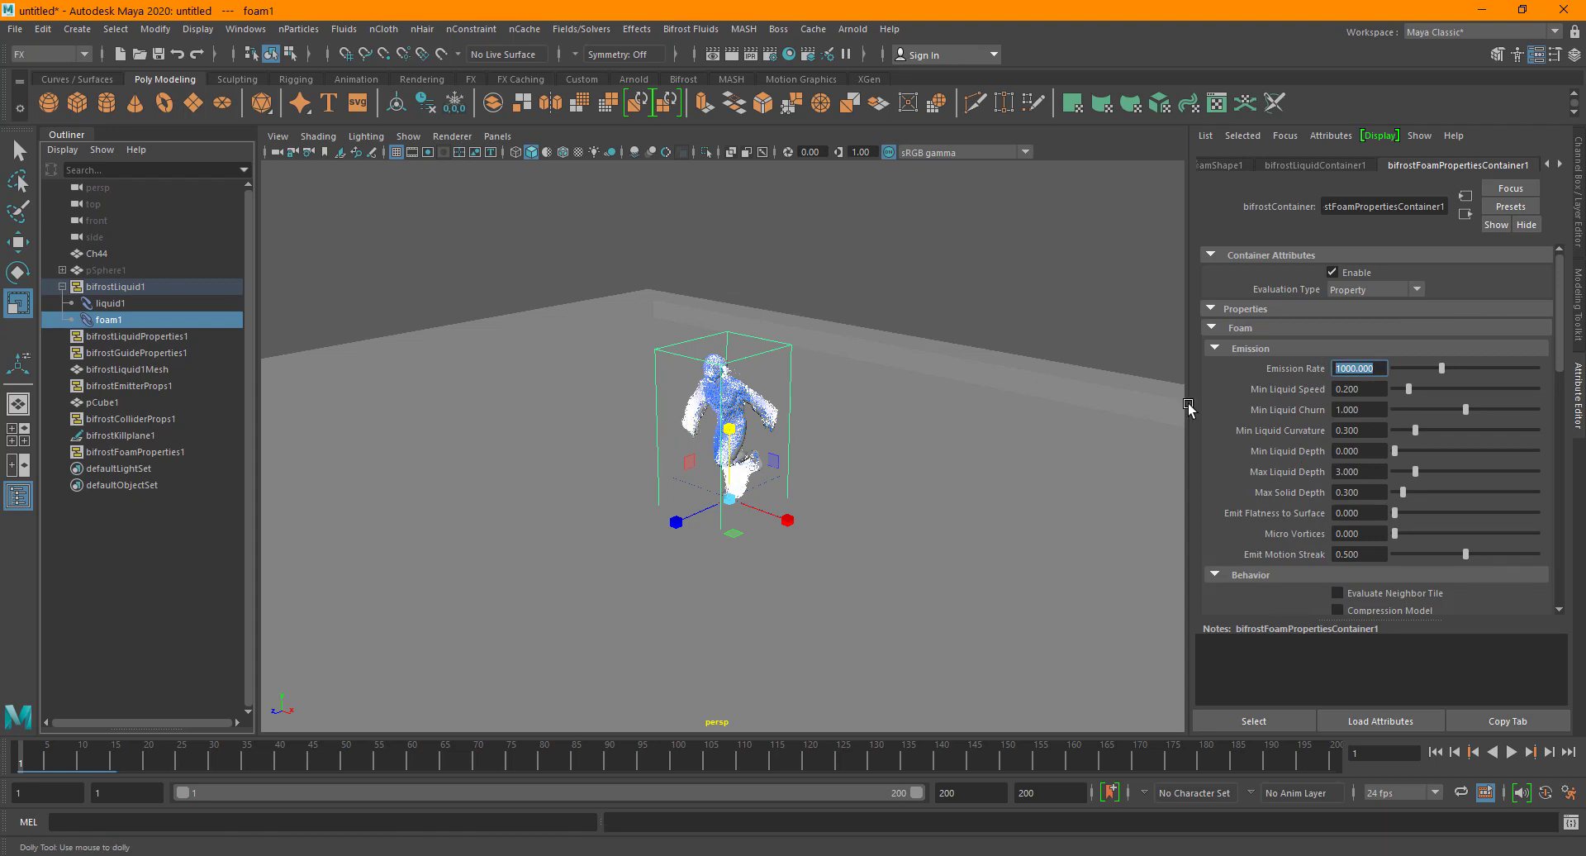
{"action": "scroll", "coordinate": [1172, 397], "scroll_direction": "up", "scroll_amount": 3}
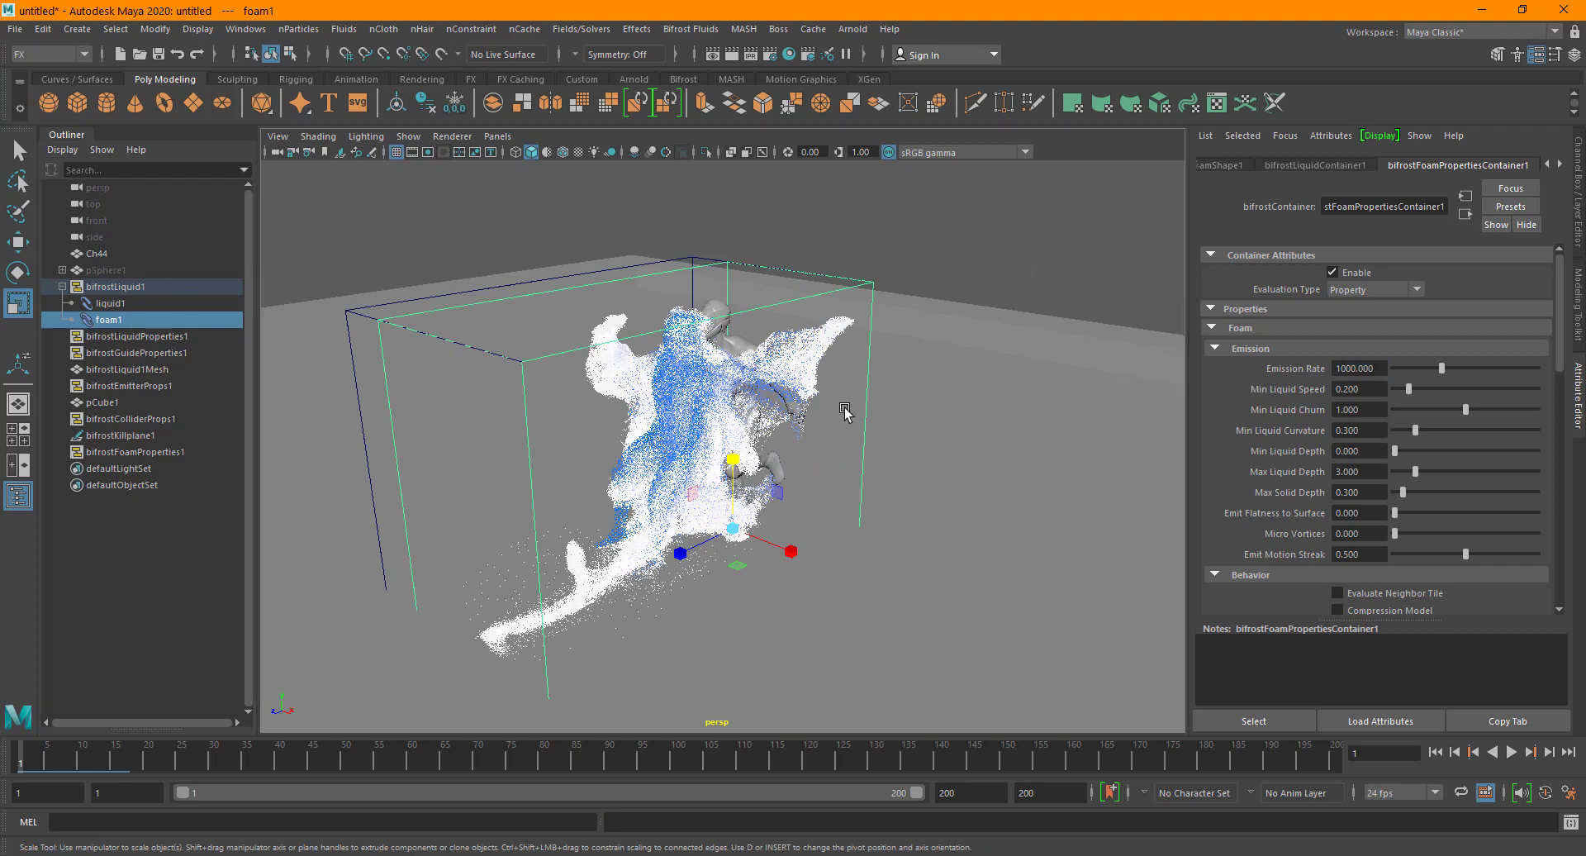
Playblast the liquid and foam simulation, overwriting movies\playblast.avi, and replay the video before closing the player.
{"action": "key", "text": "ctrl+z"}
{"action": "key", "text": "ctrl+z"}
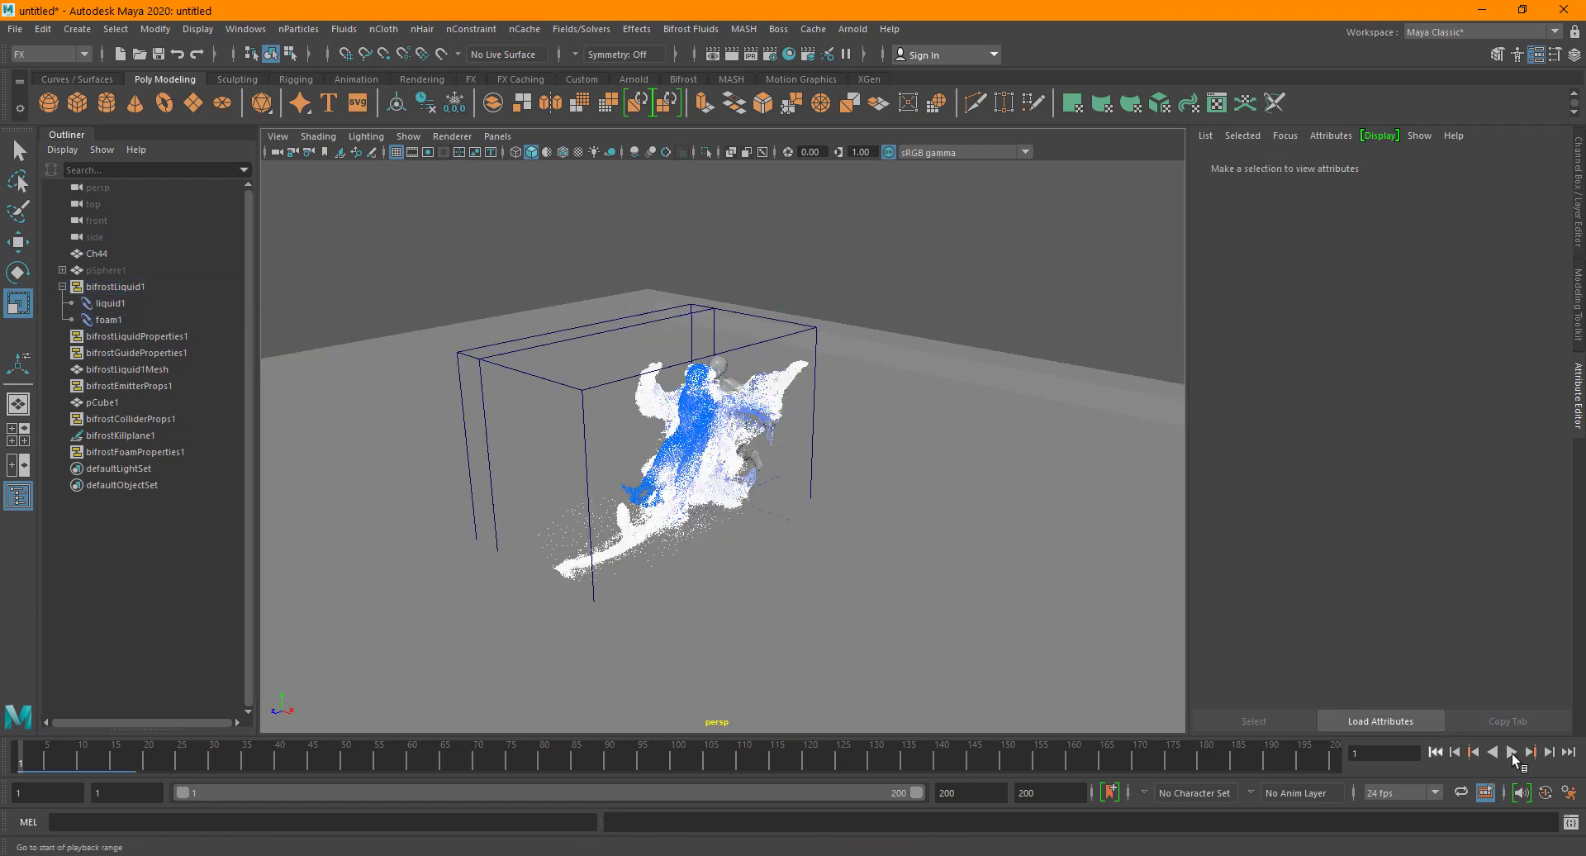
{"action": "left_click", "coordinate": [1508, 752]}
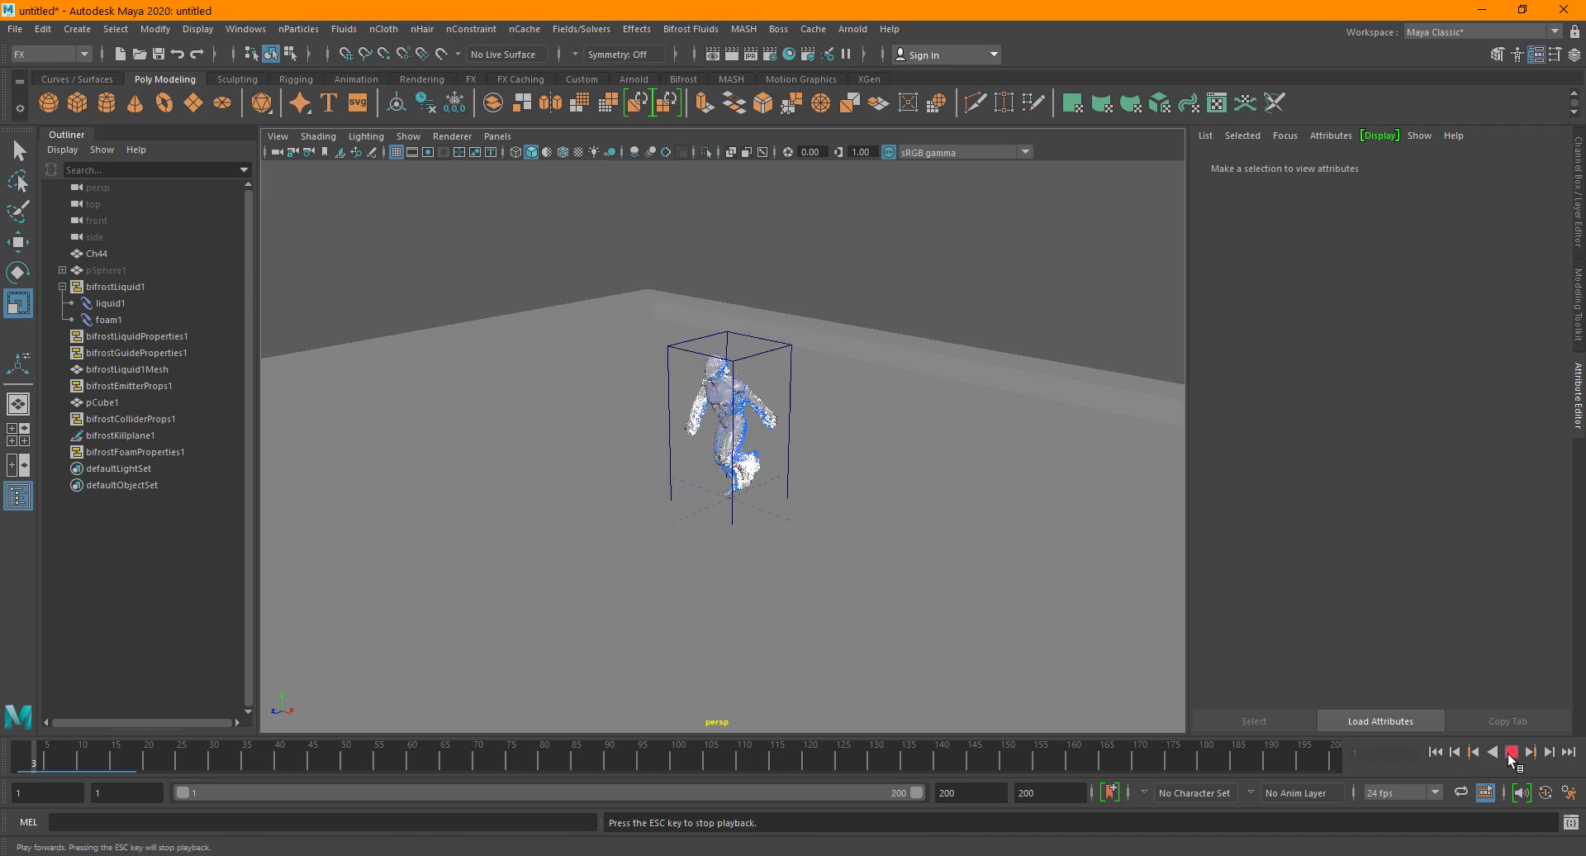
{"action": "right_click", "coordinate": [949, 771]}
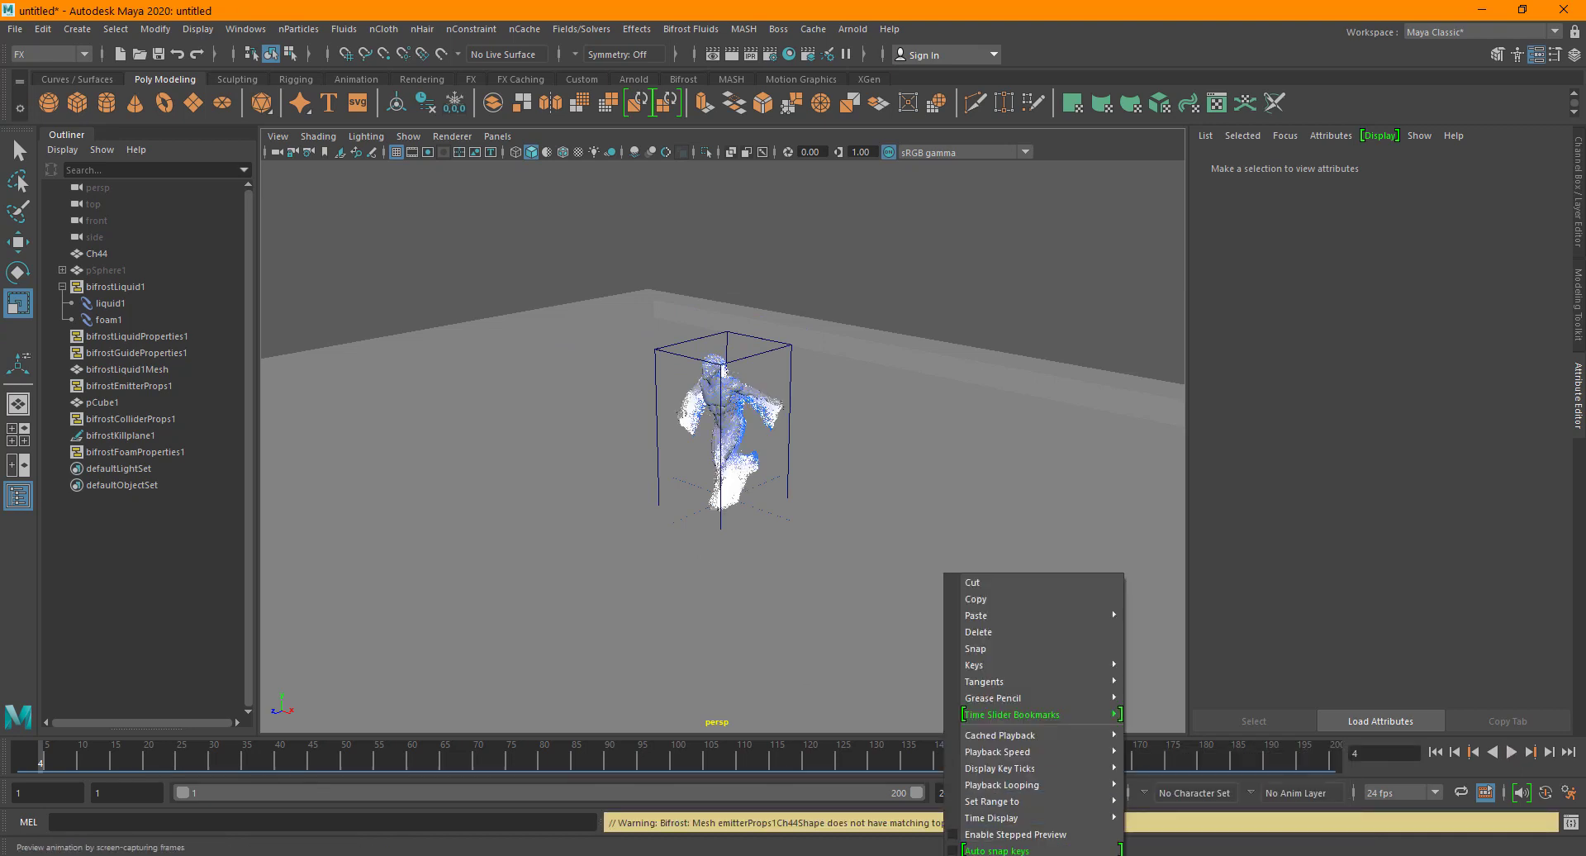
{"action": "right_click", "coordinate": [857, 758]}
{"action": "left_click", "coordinate": [939, 741]}
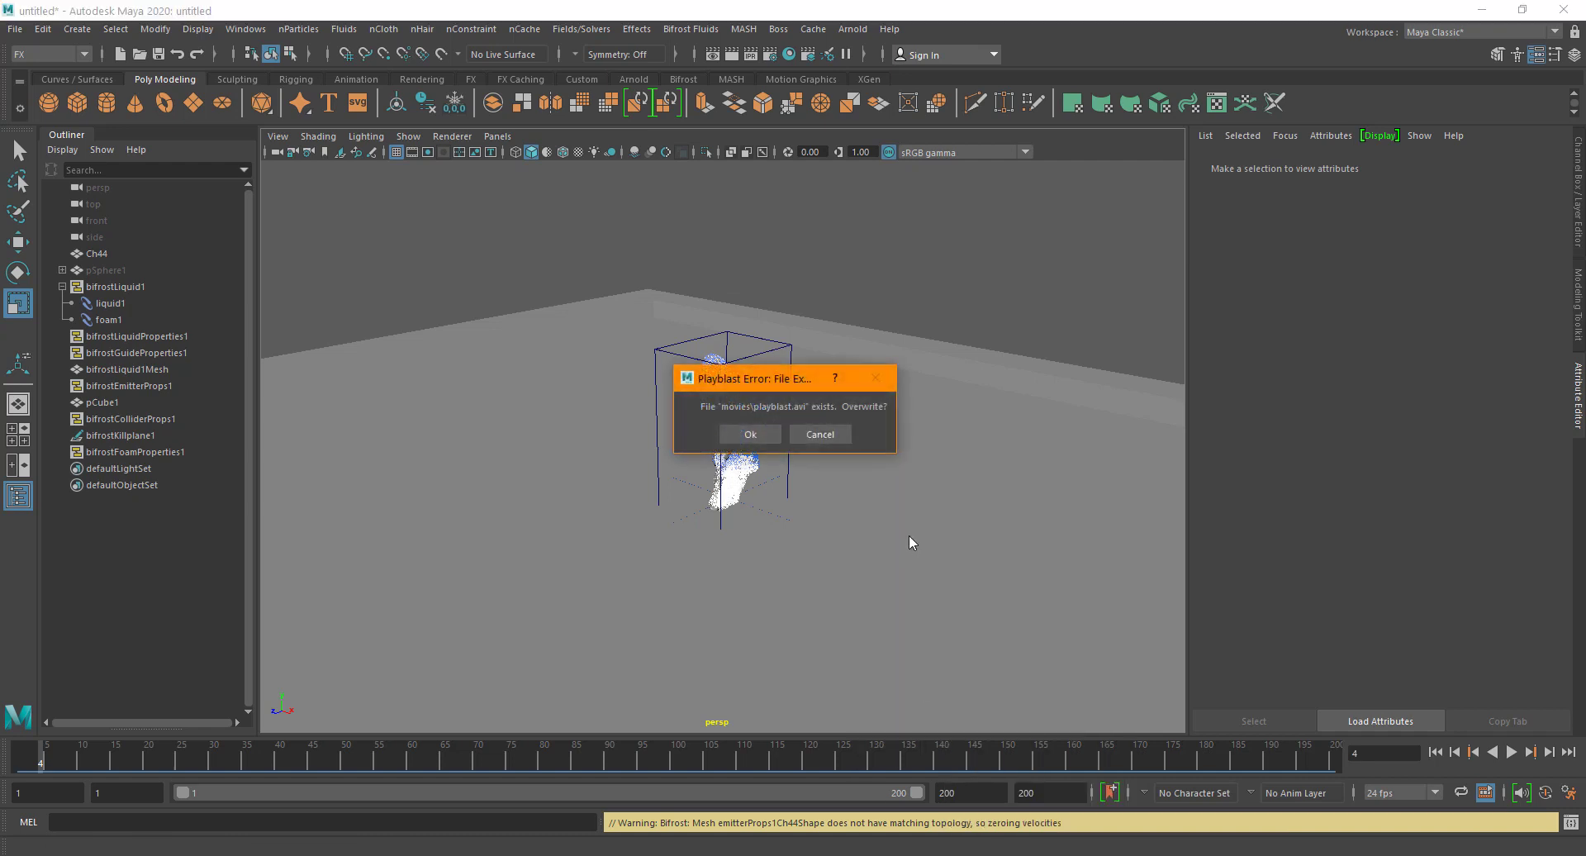
{"action": "left_click", "coordinate": [752, 433]}
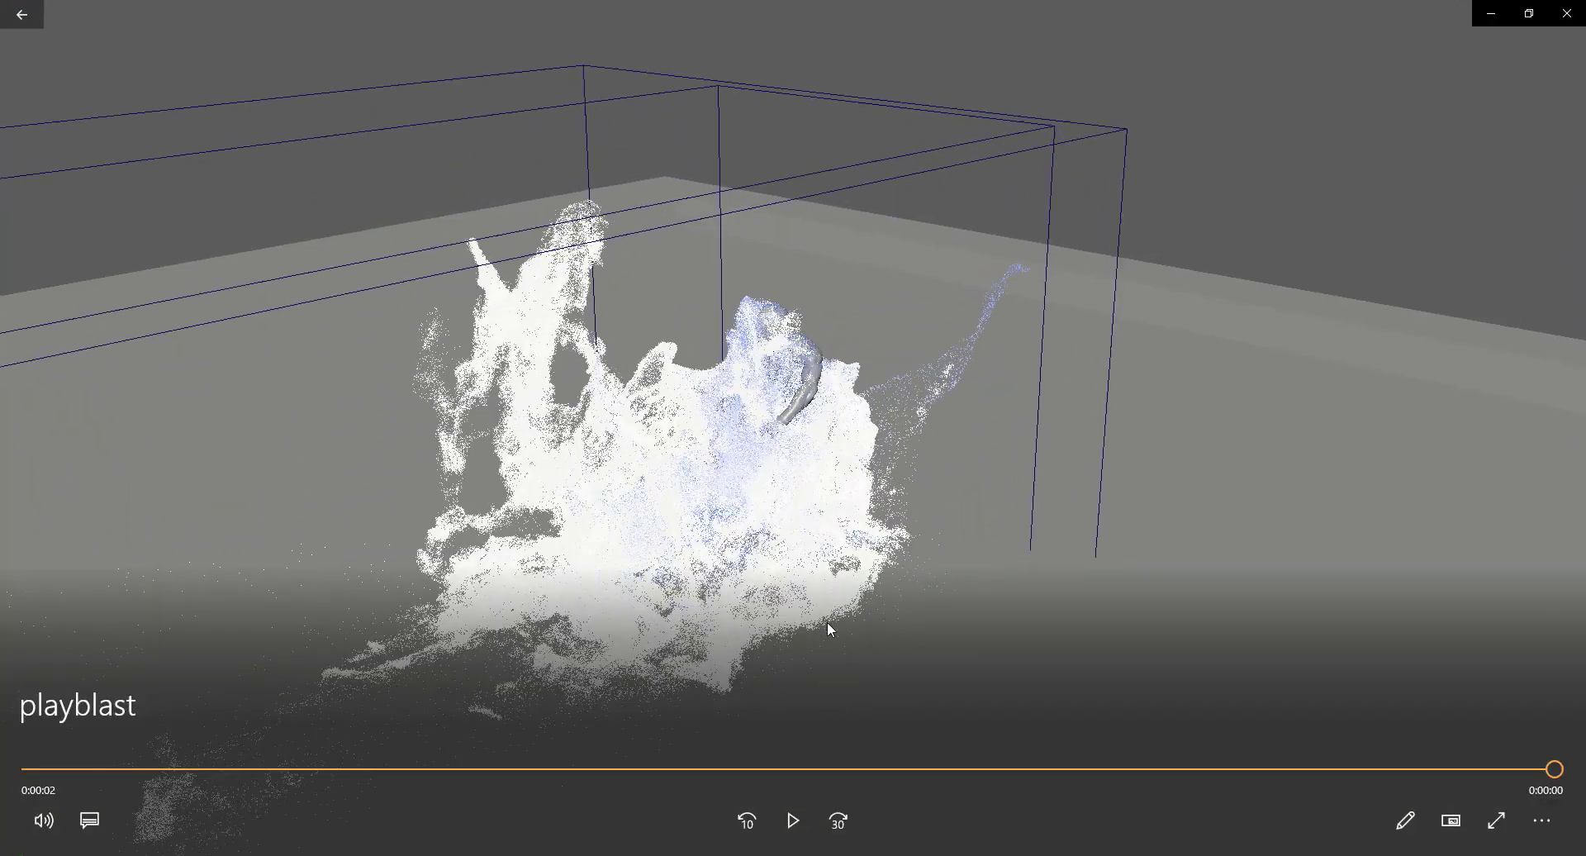
{"action": "left_click", "coordinate": [793, 822]}
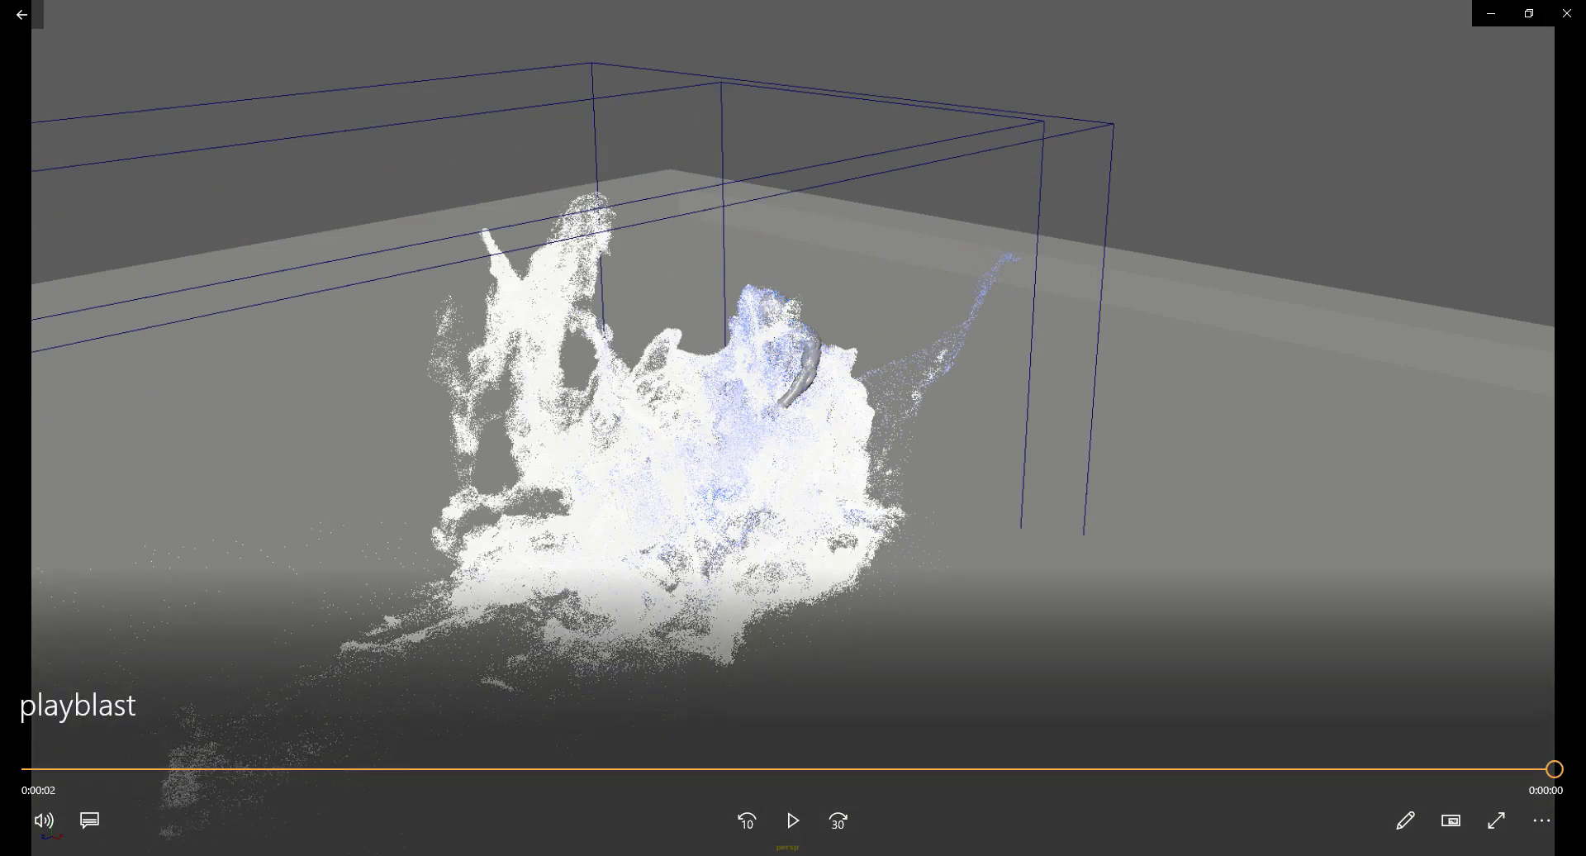
{"action": "left_click", "coordinate": [1567, 13]}
Try an Emission Rate of 5500 in foam1's foam properties, settle on 550, and return to the first frame.
{"action": "left_click", "coordinate": [107, 318]}
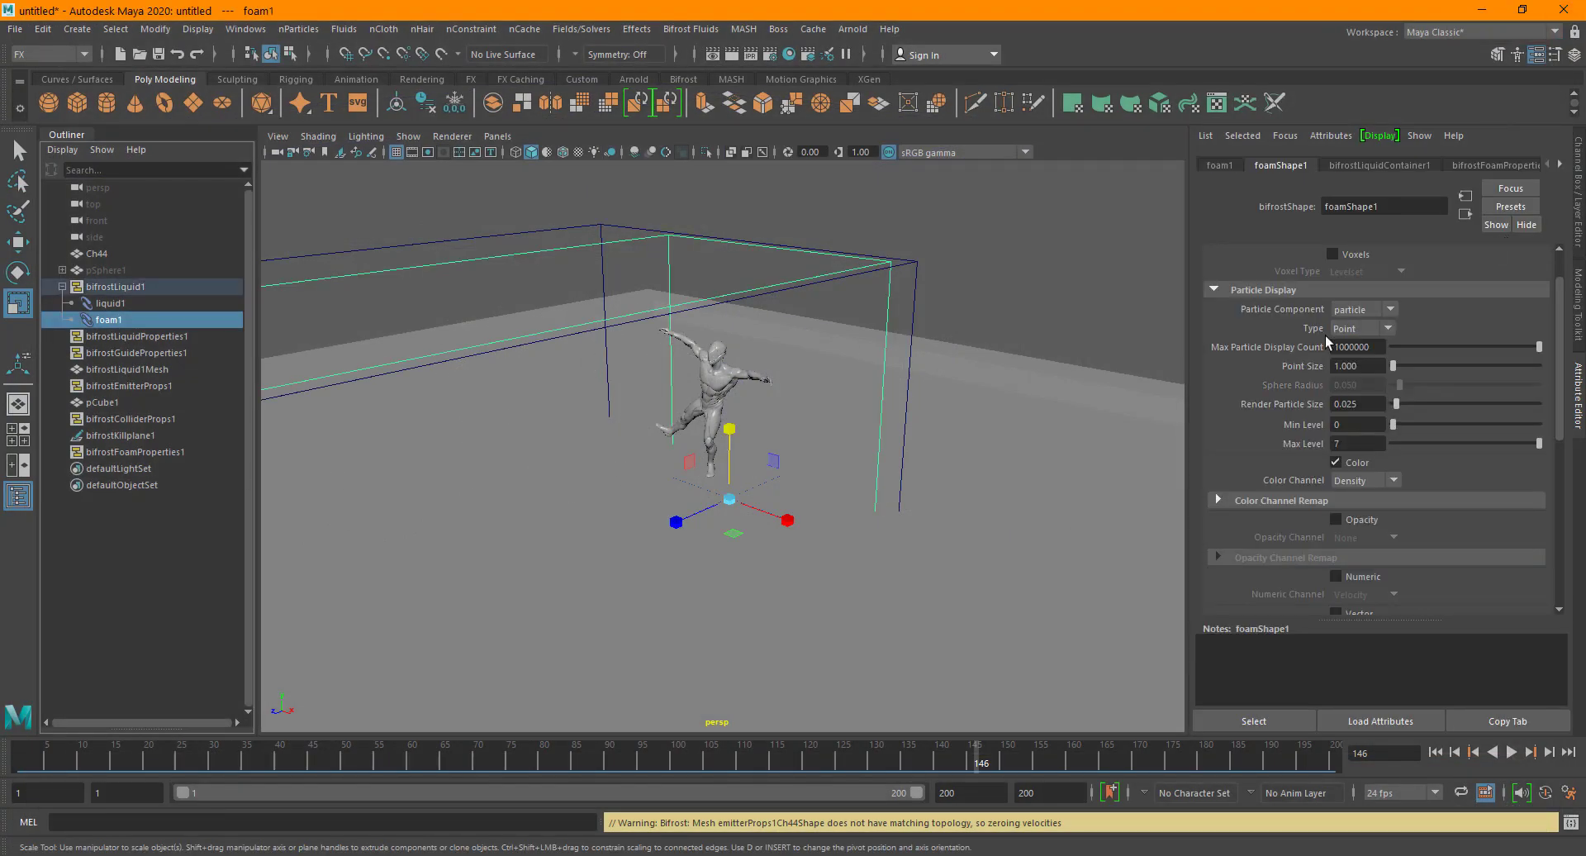
{"action": "left_click", "coordinate": [1484, 162]}
{"action": "left_click_drag", "start_coordinate": [1380, 375], "coordinate": [1264, 361]}
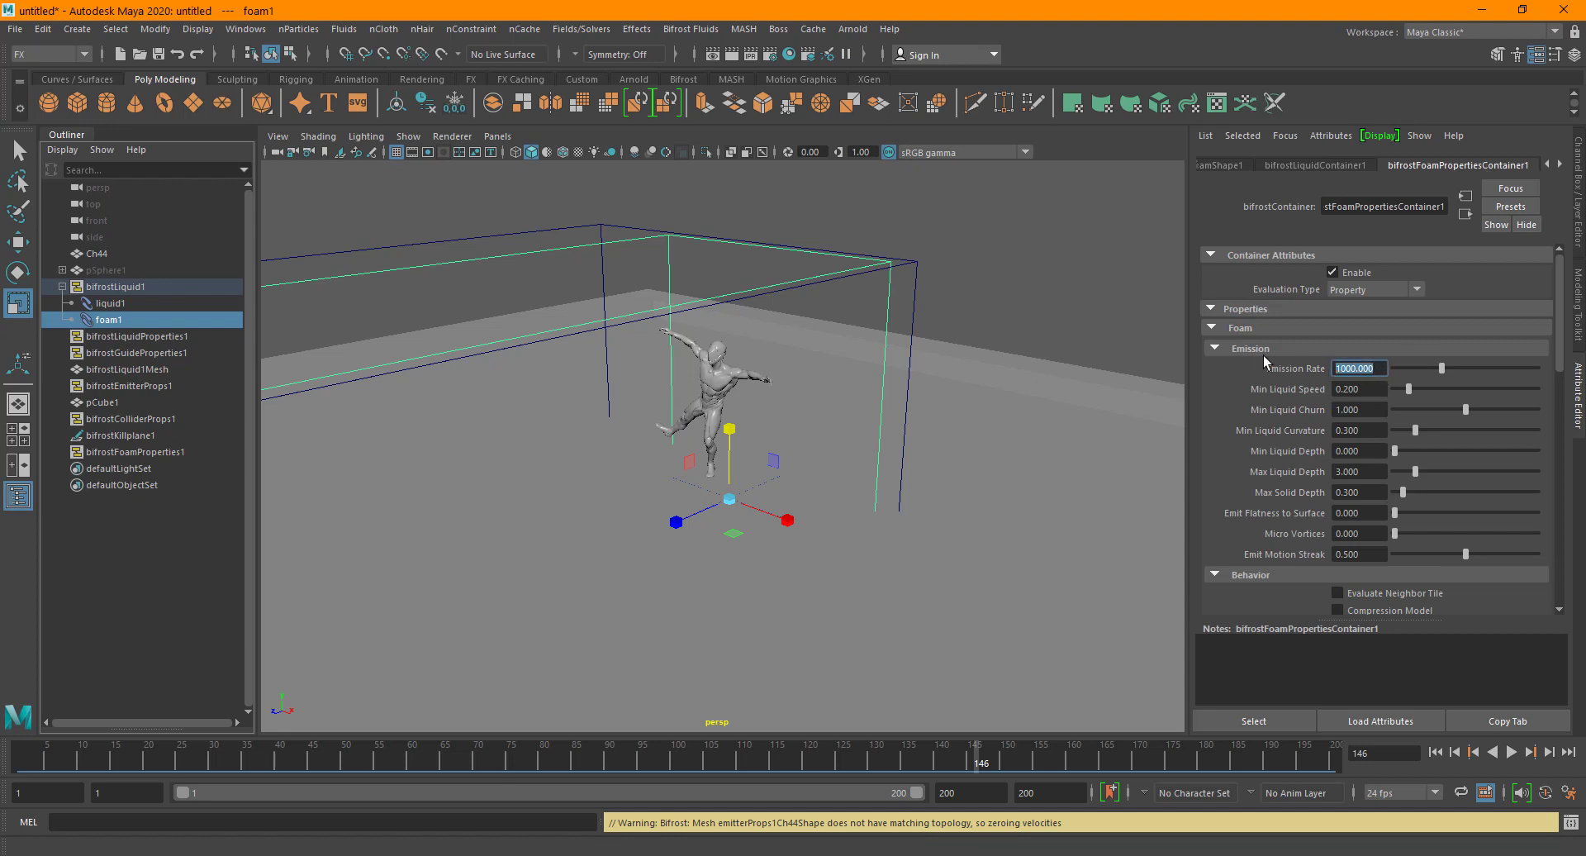
{"action": "type", "text": "5500"}
{"action": "key", "text": "Return"}
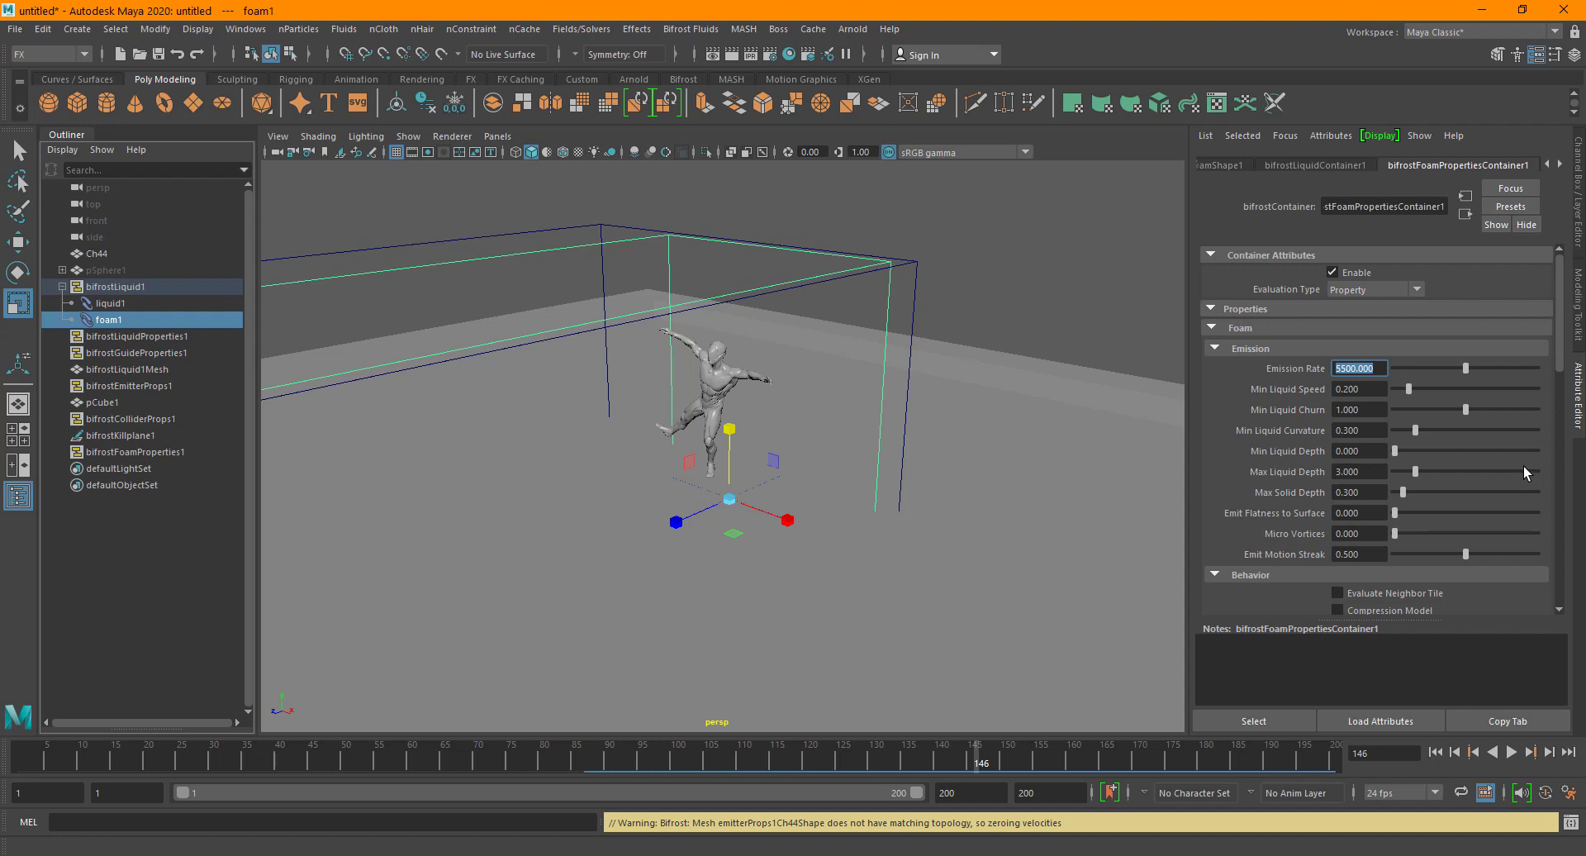
{"action": "type", "text": "550"}
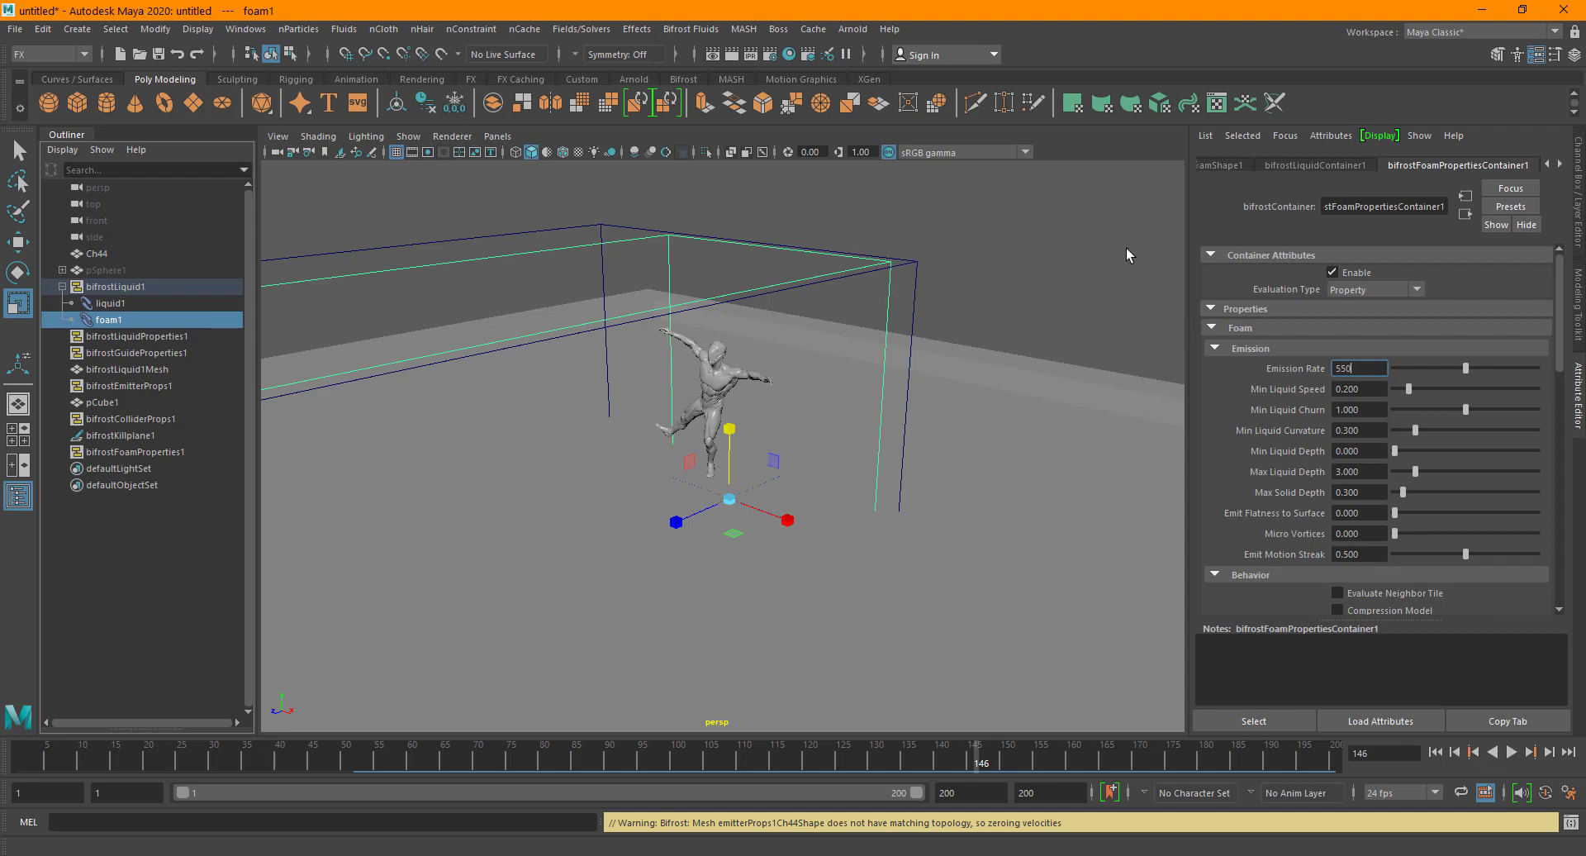
{"action": "key", "text": "Return"}
{"action": "key", "text": "alt+shift+v"}
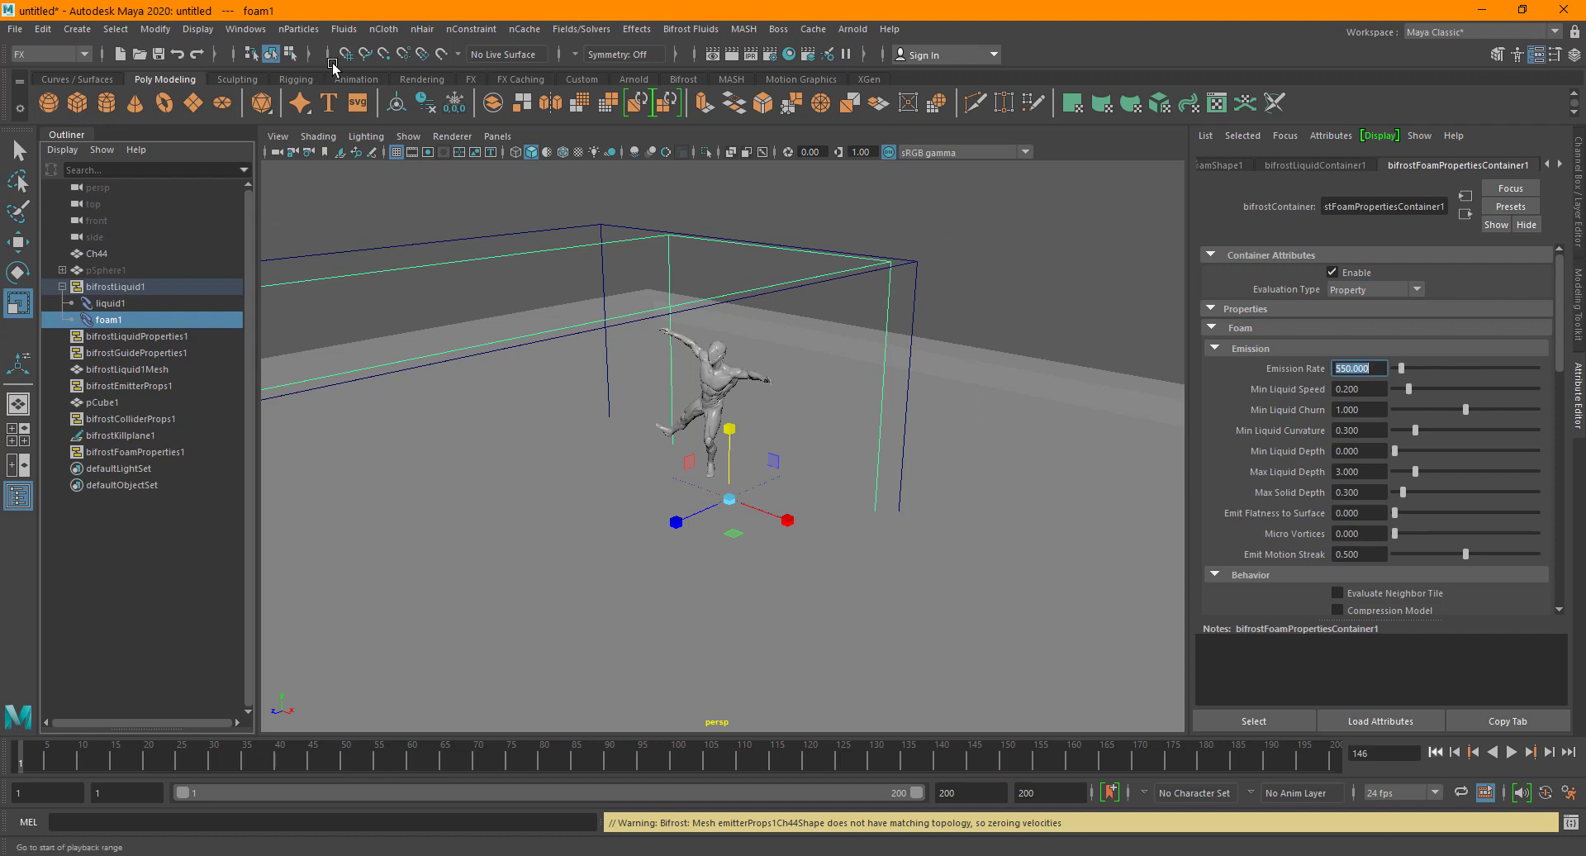
Clear the selection and hide the Outliner to enlarge the perspective view.
{"action": "left_click", "coordinate": [977, 410]}
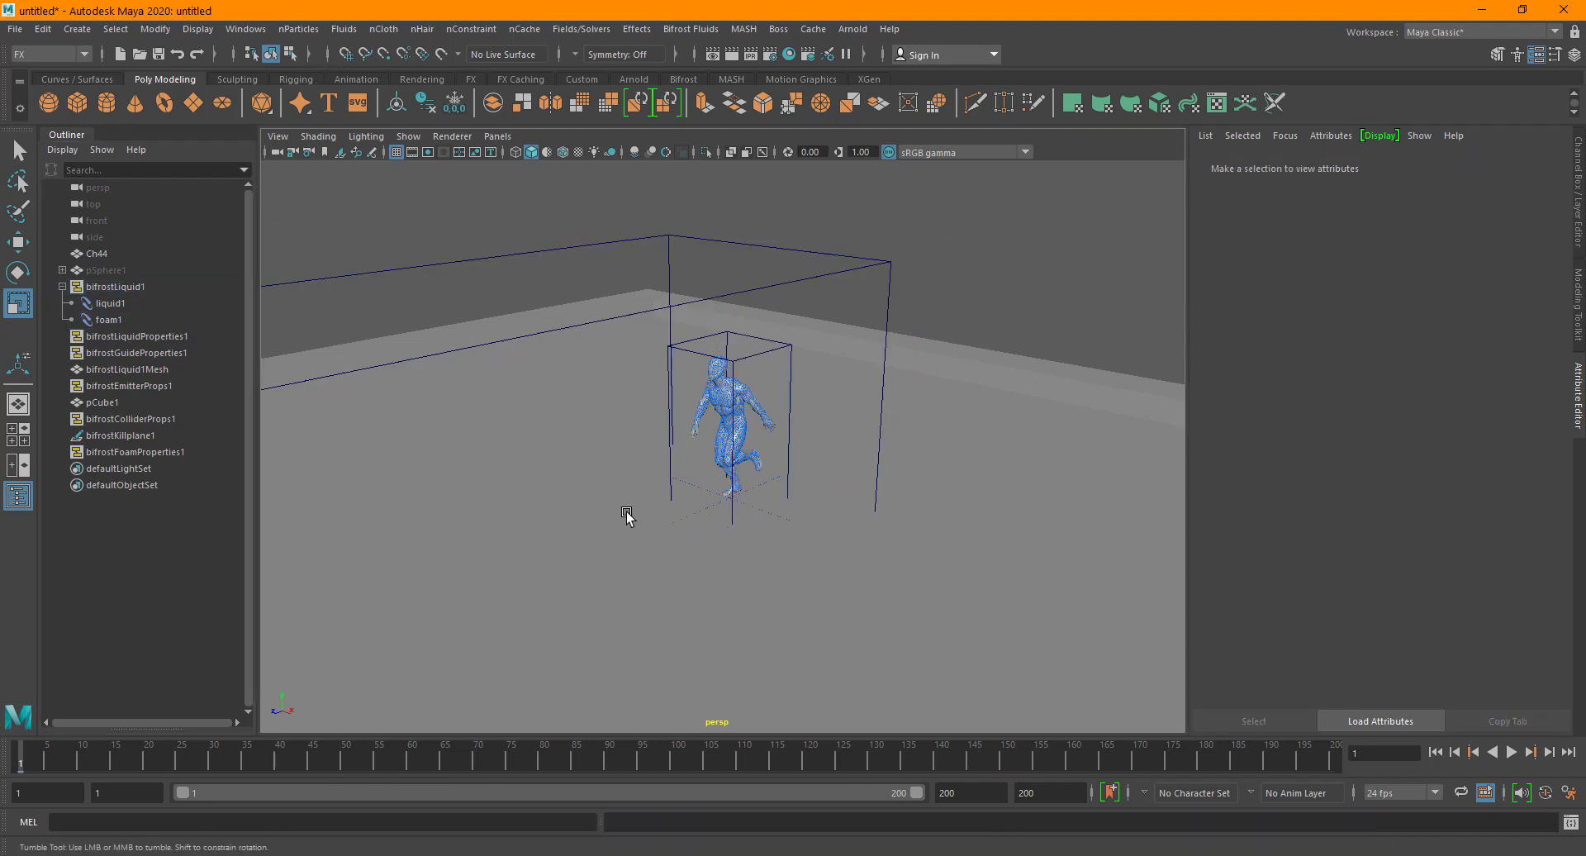
{"action": "left_click_drag", "start_coordinate": [627, 517], "coordinate": [715, 520], "text": "alt"}
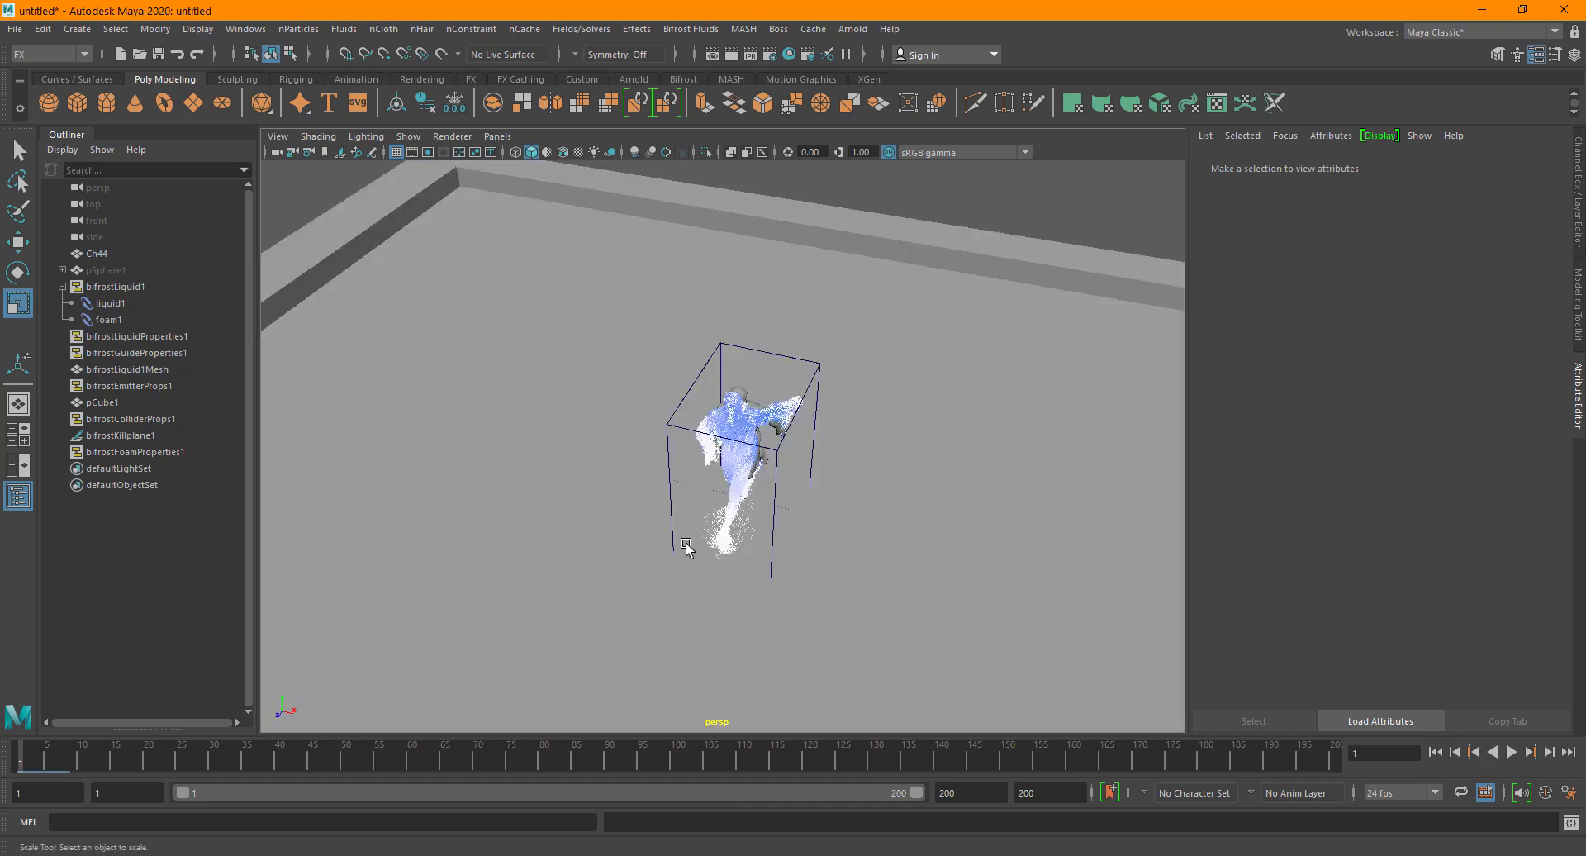
{"action": "left_click_drag", "start_coordinate": [603, 559], "coordinate": [684, 540], "text": "alt"}
{"action": "left_click", "coordinate": [18, 505]}
Examine the liquid and foam coming off the character from several angles and distances.
{"action": "left_click_drag", "start_coordinate": [590, 541], "coordinate": [548, 535], "text": "alt"}
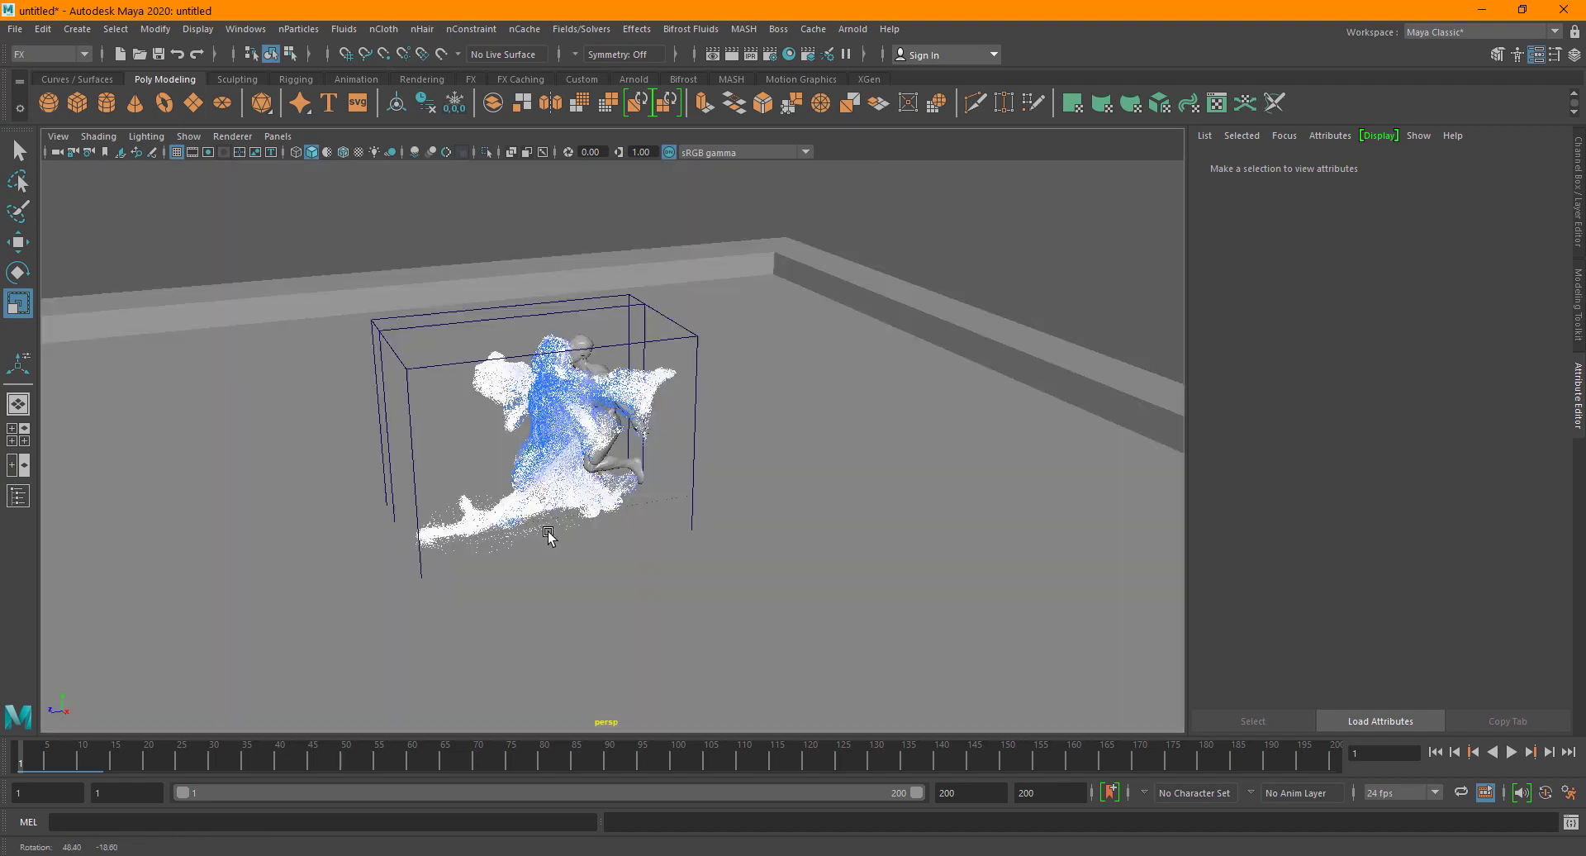
{"action": "scroll", "coordinate": [529, 417], "scroll_direction": "up", "scroll_amount": 3}
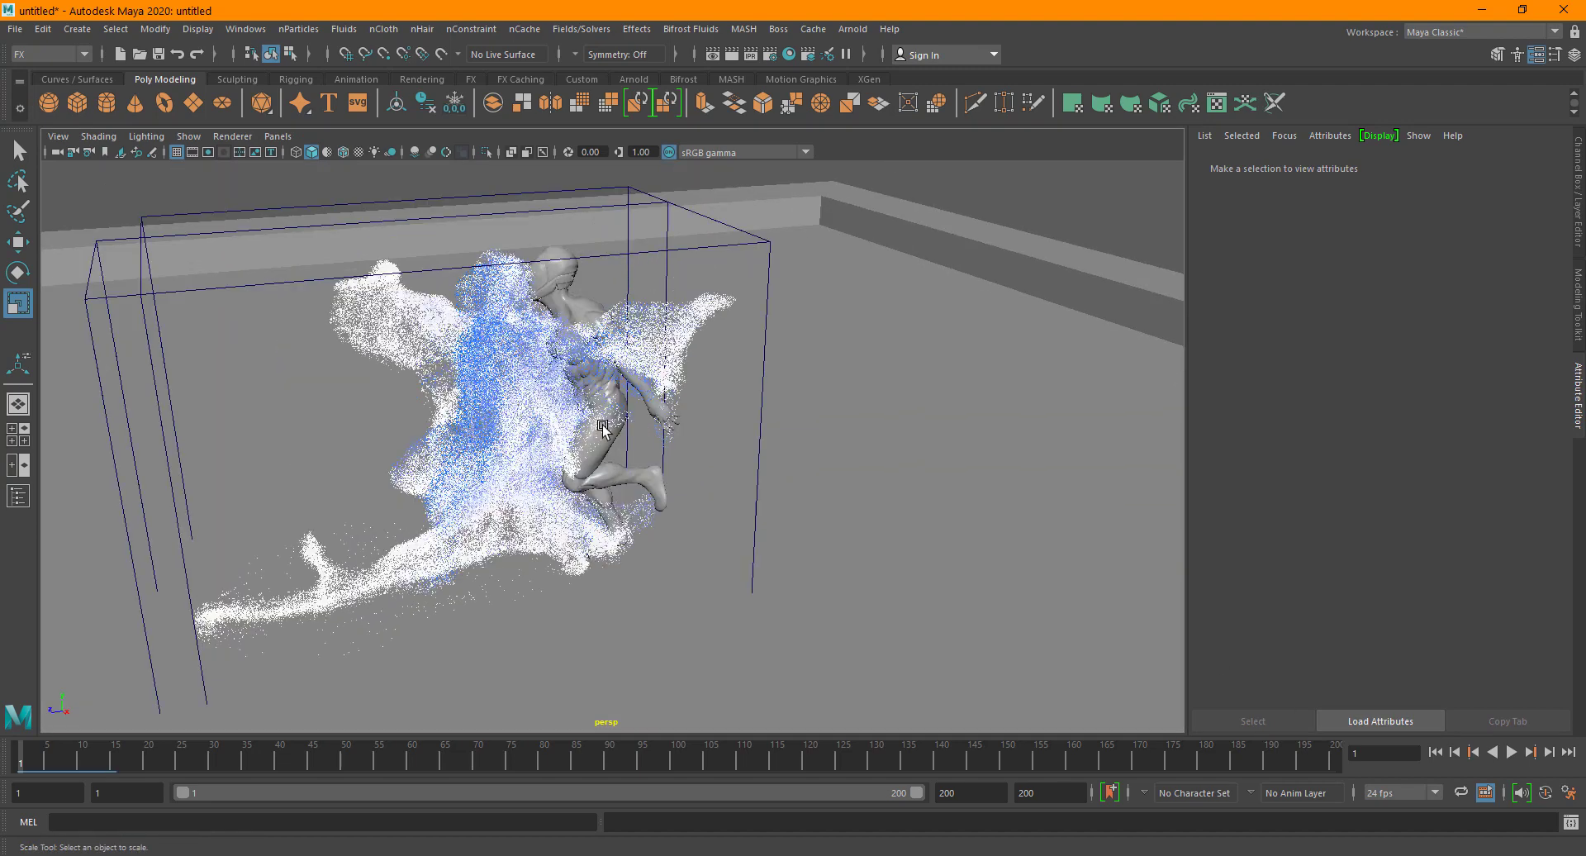
{"action": "left_click_drag", "start_coordinate": [609, 438], "coordinate": [701, 420], "text": "alt"}
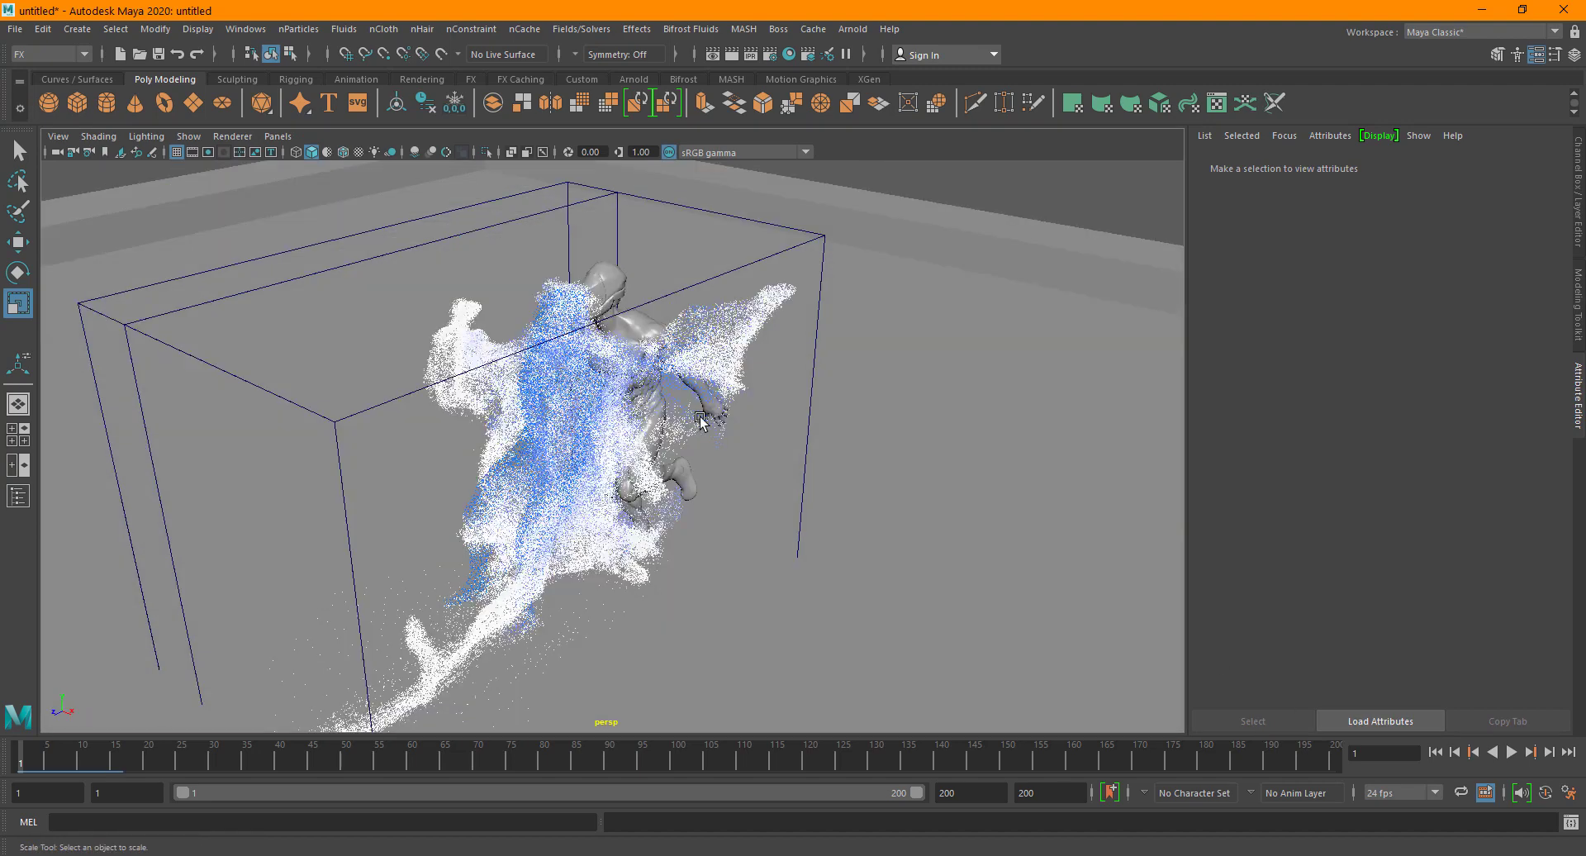
{"action": "scroll", "coordinate": [681, 462], "scroll_direction": "down", "scroll_amount": 3}
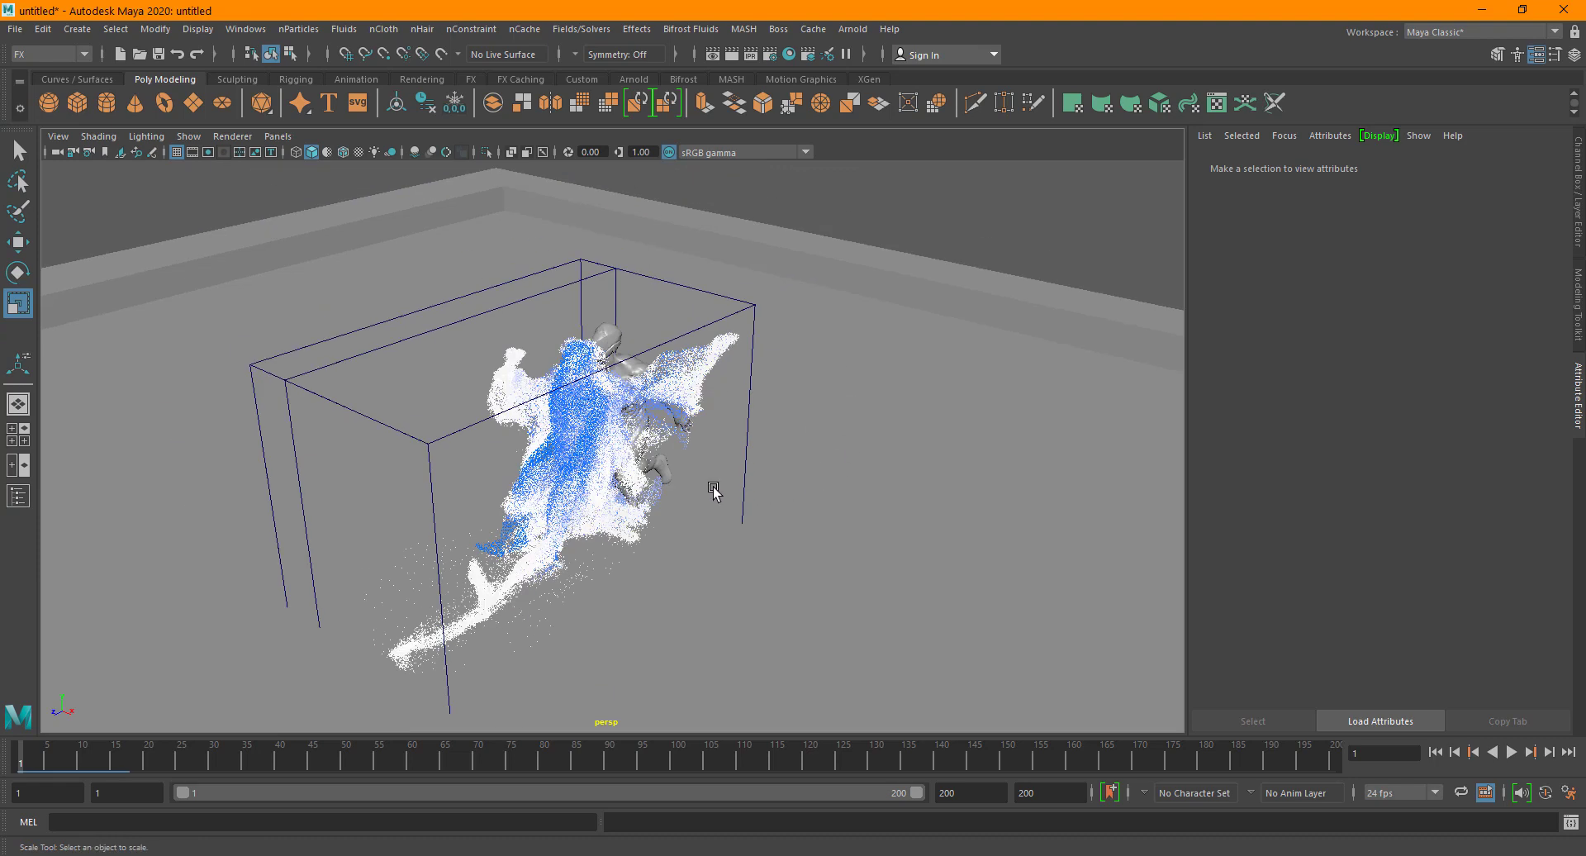
{"action": "left_click_drag", "start_coordinate": [713, 489], "coordinate": [669, 476], "text": "alt"}
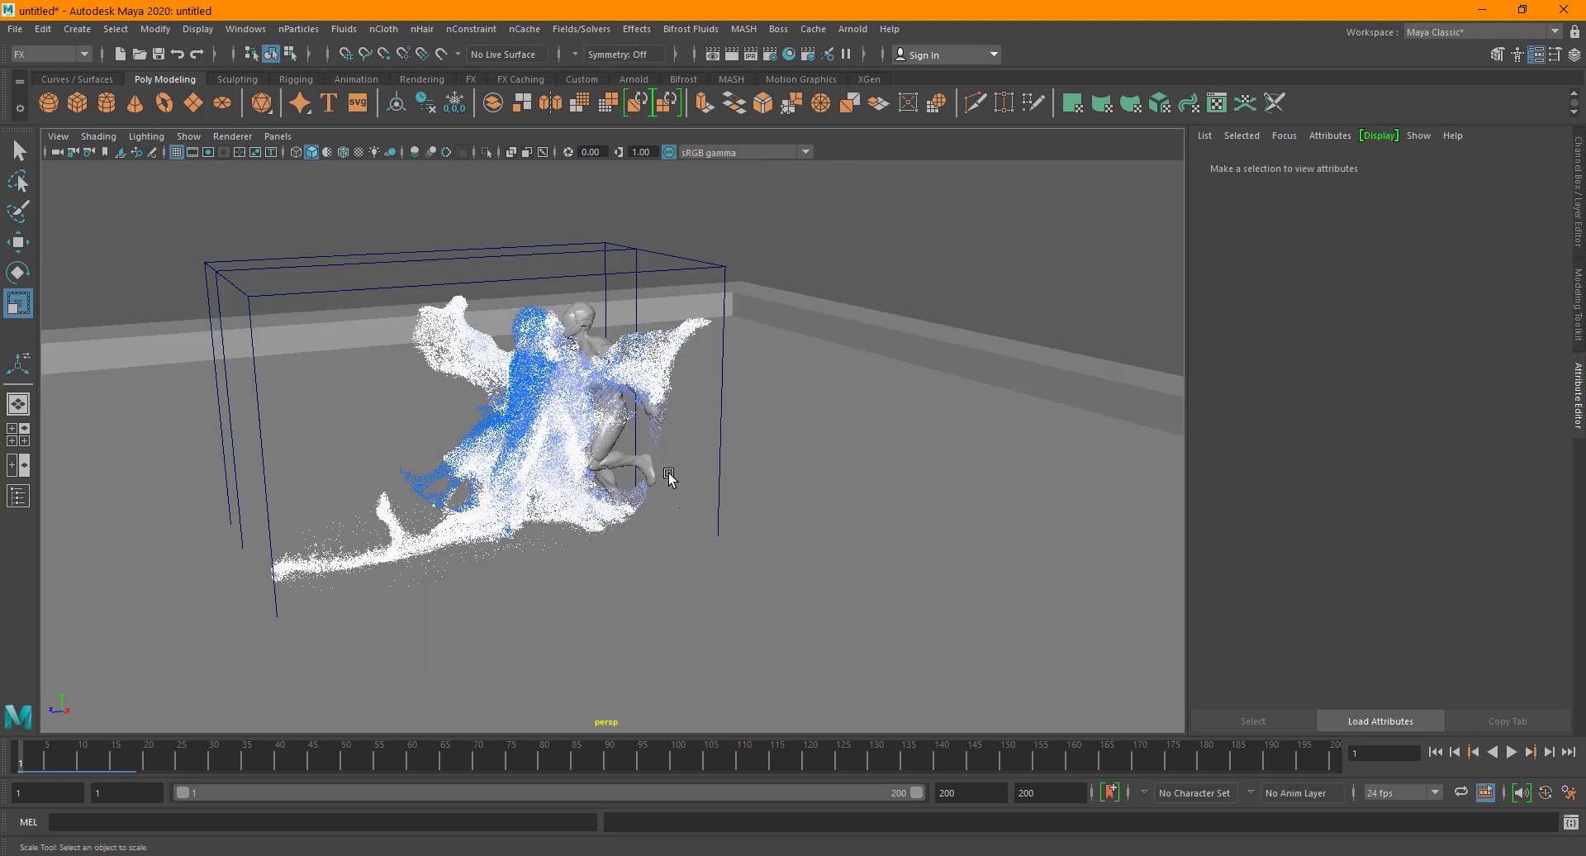